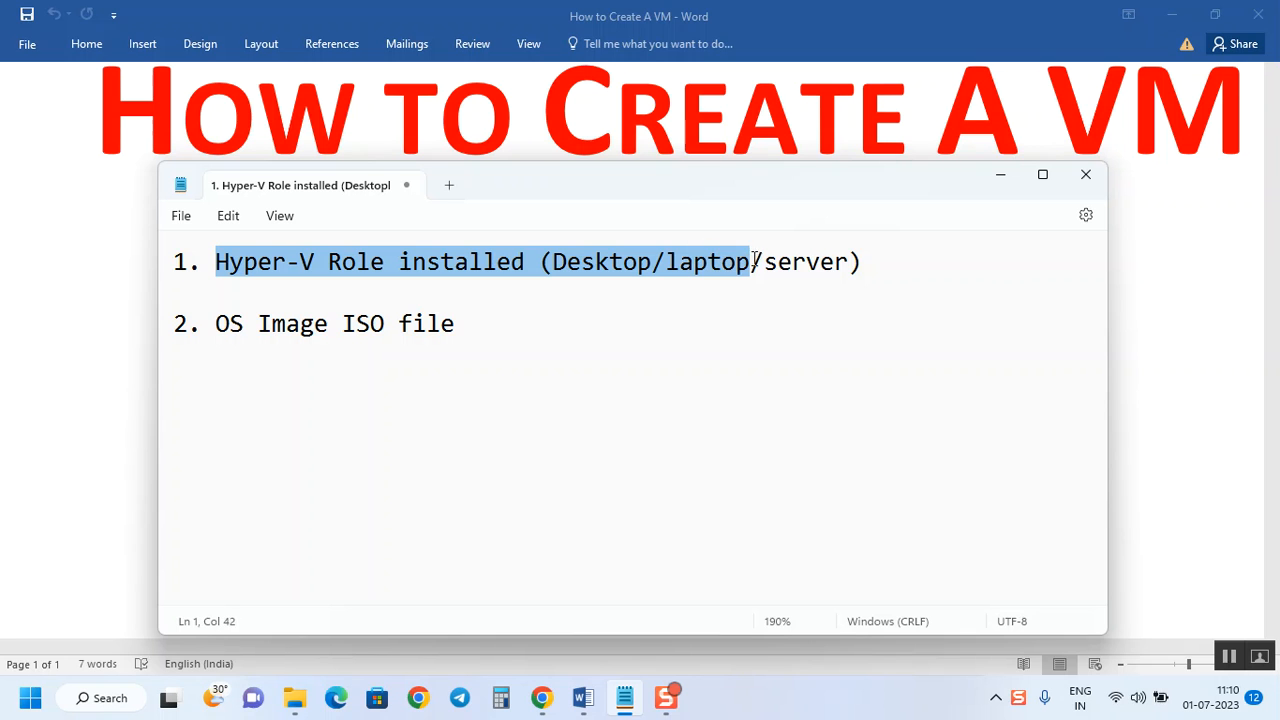
Highlight the 'Hyper-V Role installed' and 'OS Image ISO file' prerequisite lines, then minimize Notepad.
left_click(691, 323)
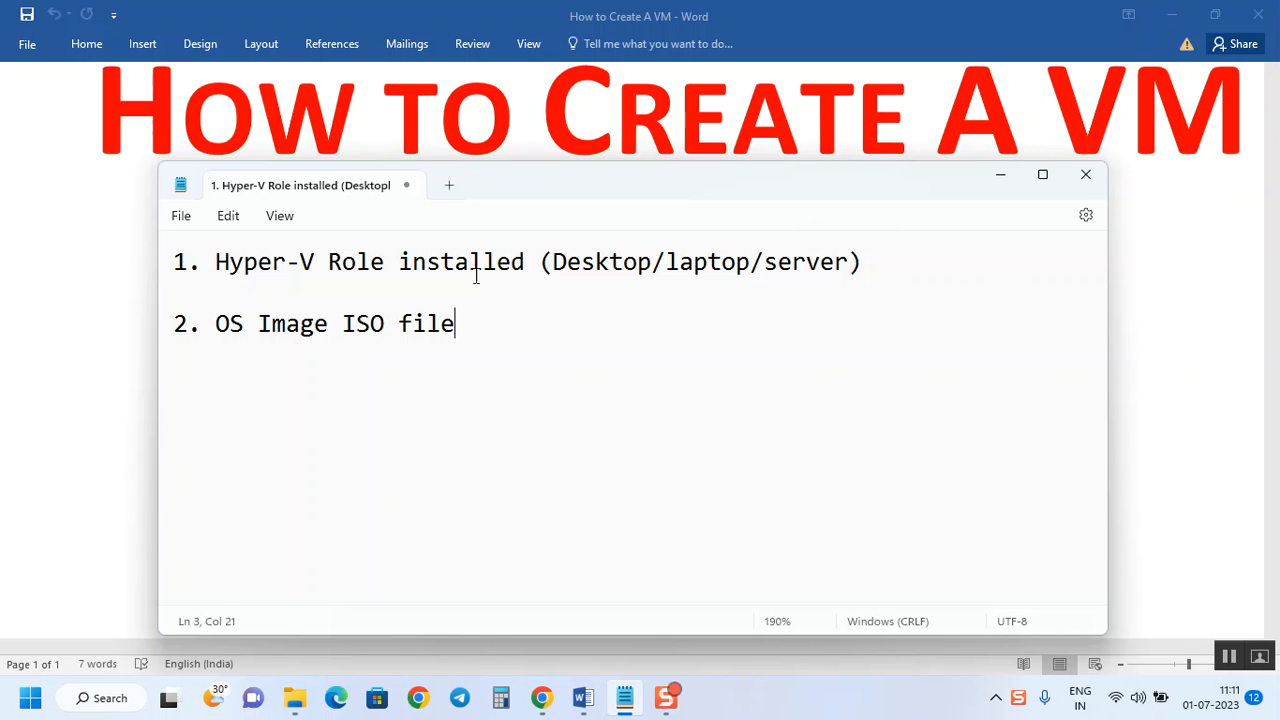
left_click_drag(876, 263, 170, 215)
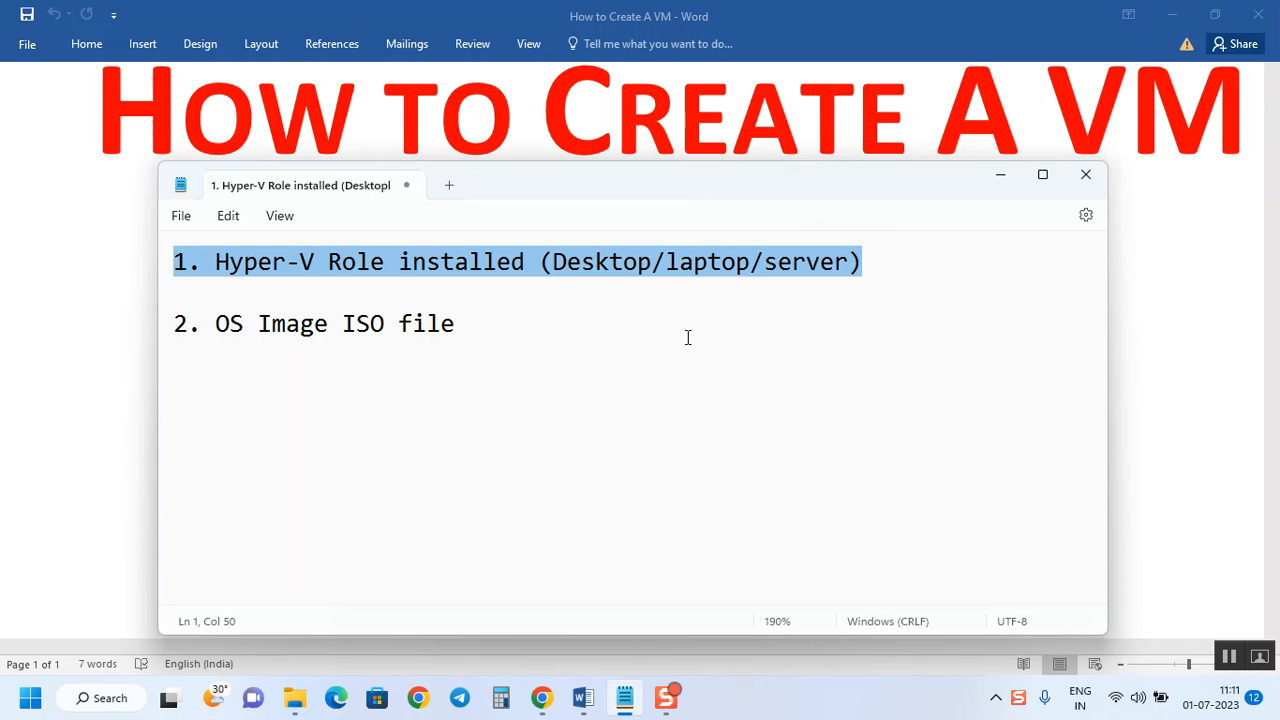
left_click(307, 335)
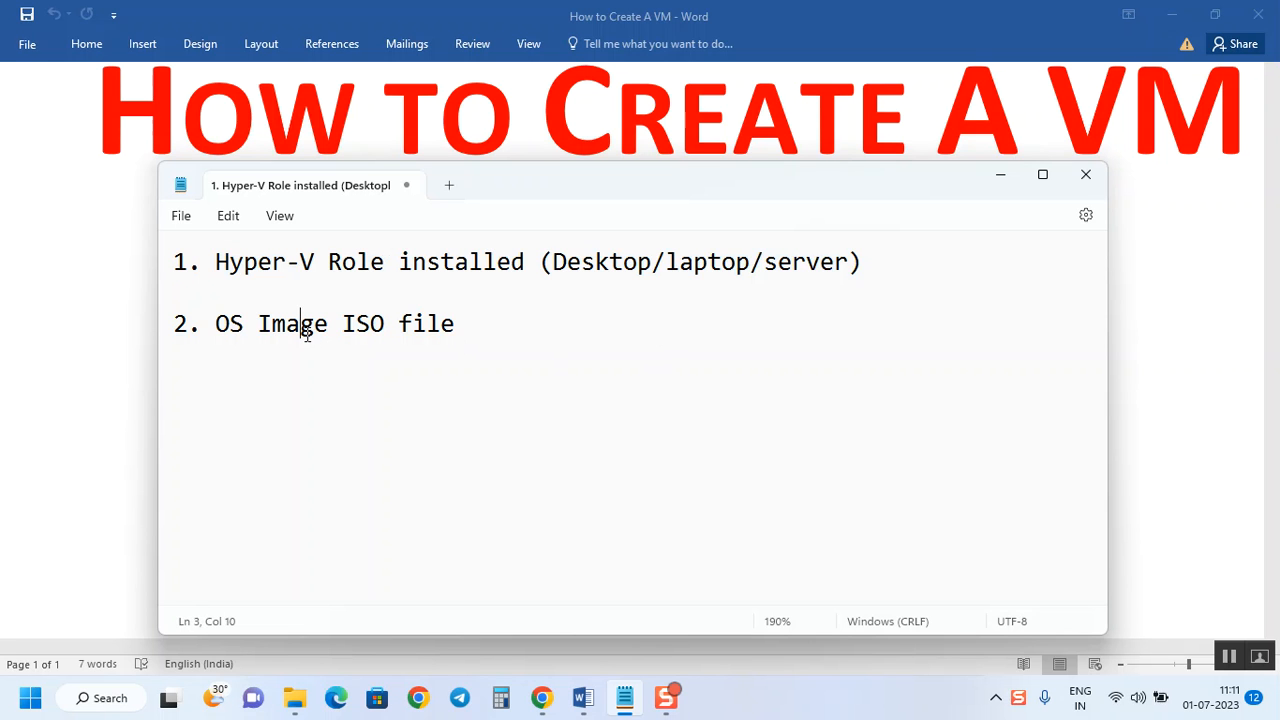
left_click(216, 322)
left_click_drag(216, 322, 458, 330)
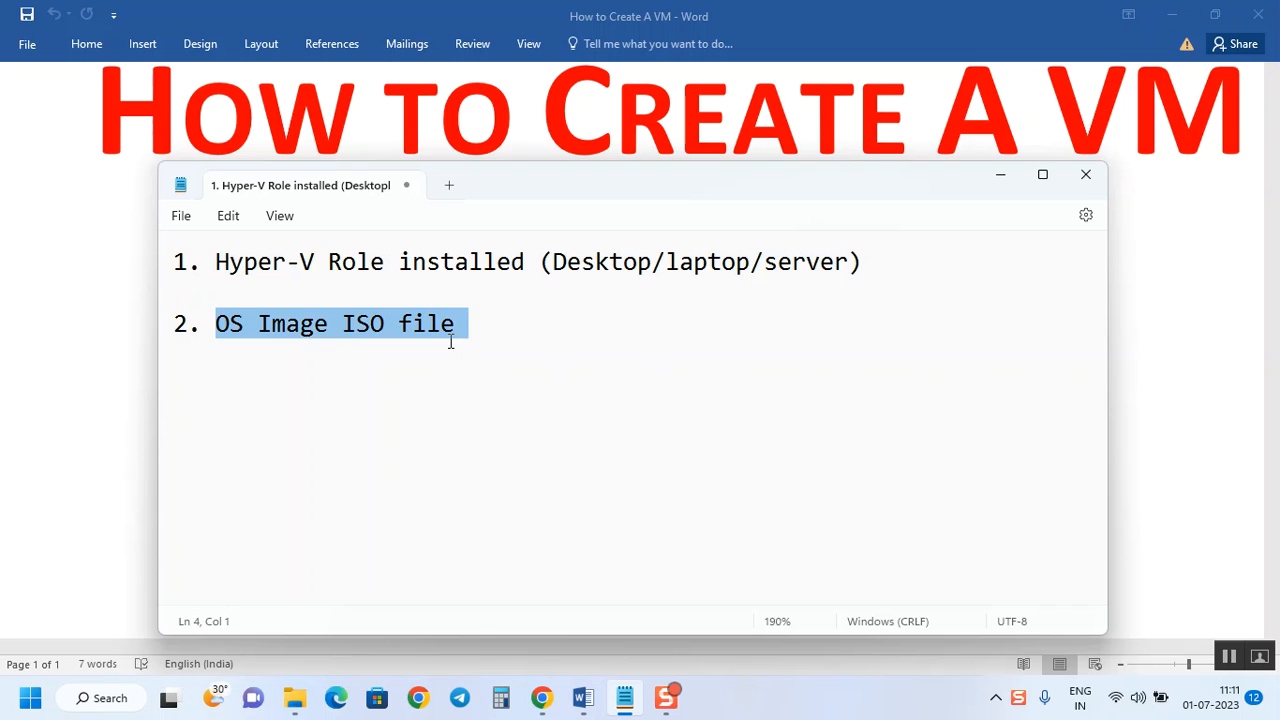
left_click(352, 340)
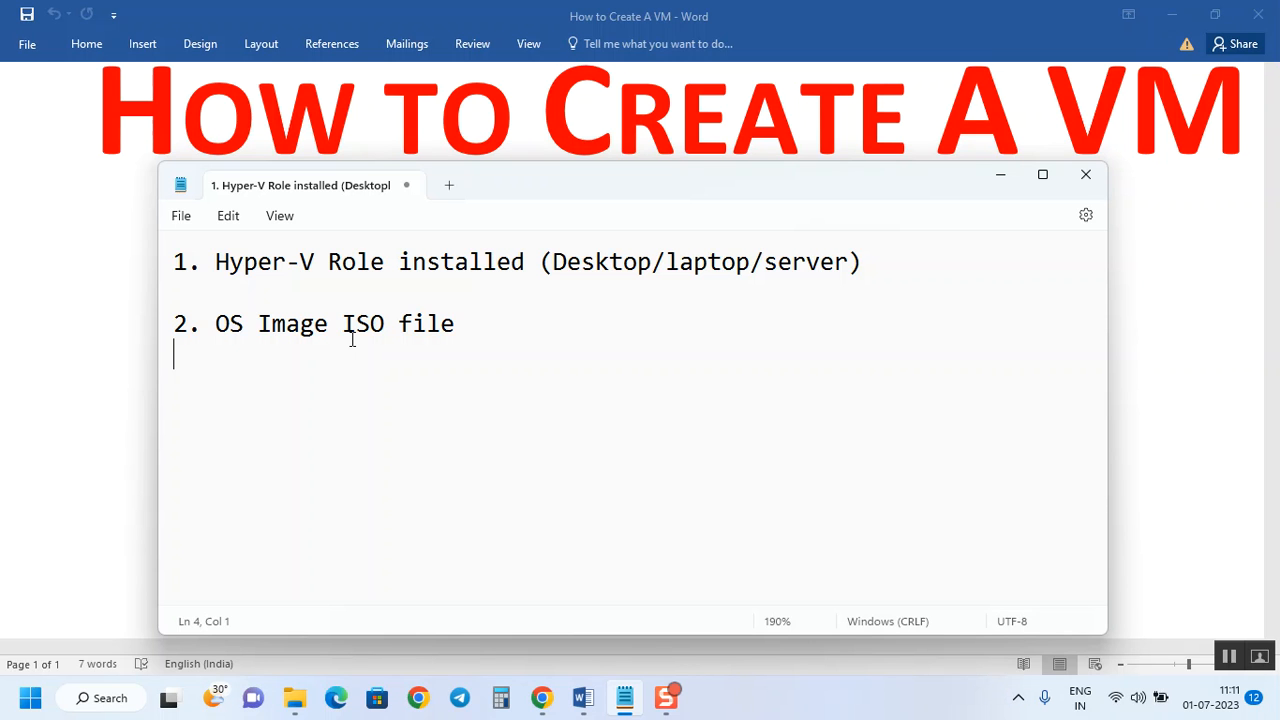
left_click_drag(466, 333, 174, 326)
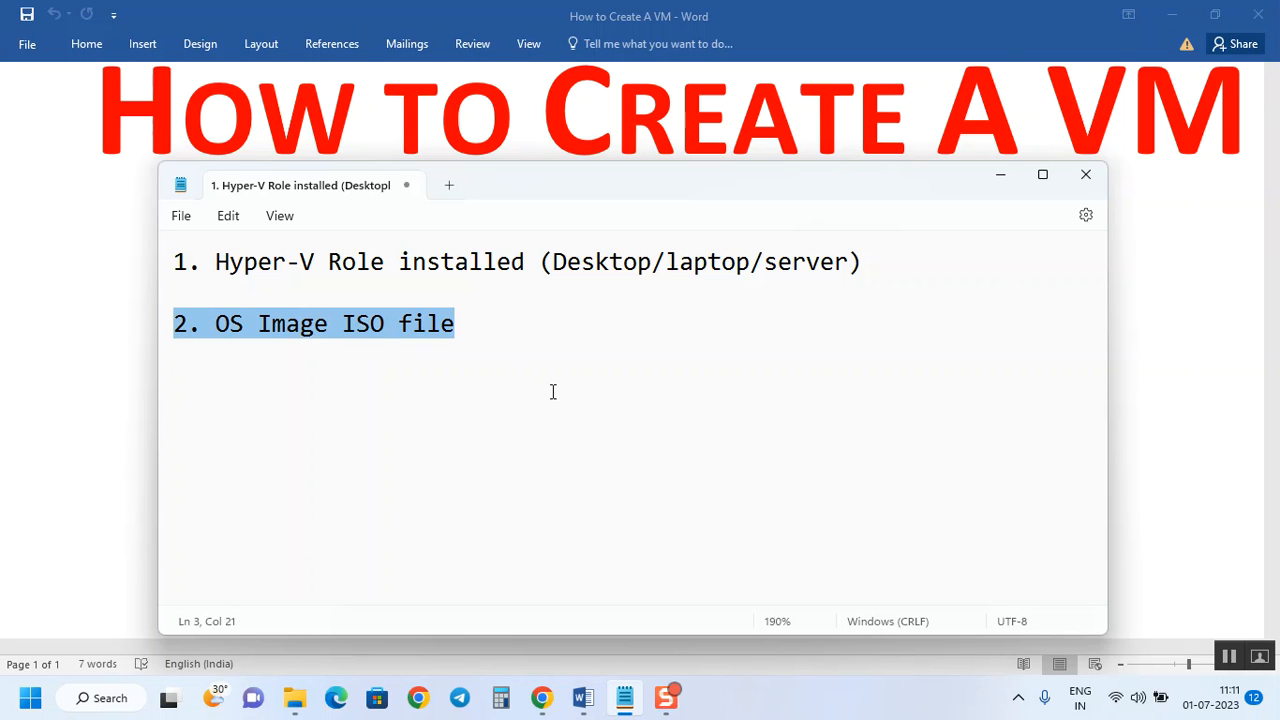
left_click(1001, 180)
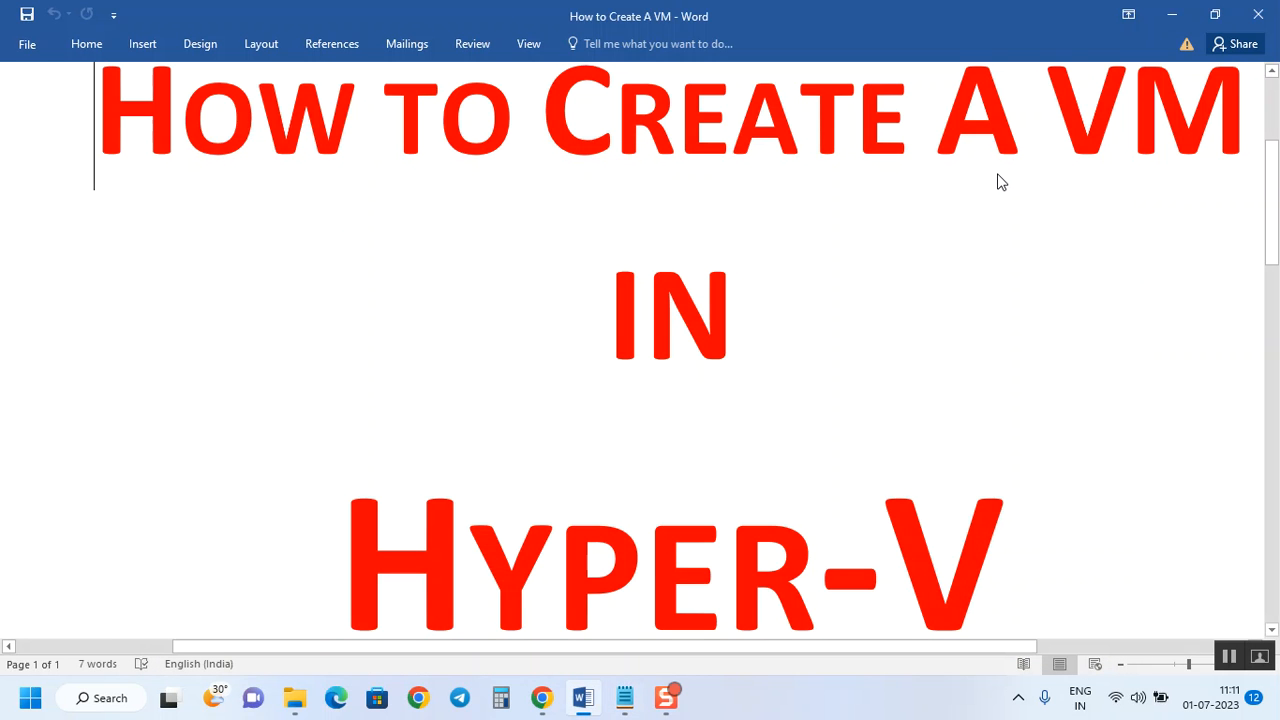
Open D:\Hyper-VLab\ISO Files to locate the SERVER_EVAL_x64FRE_en-us disc image.
left_click(290, 703)
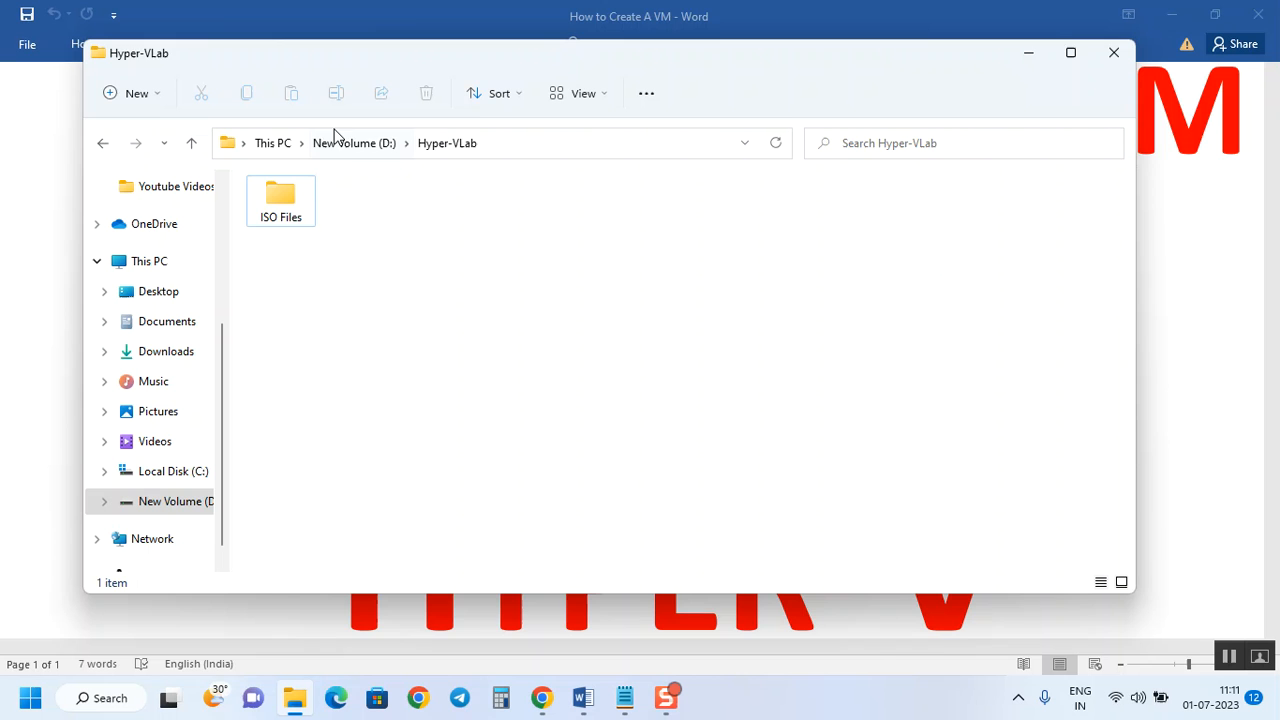
left_click(327, 150)
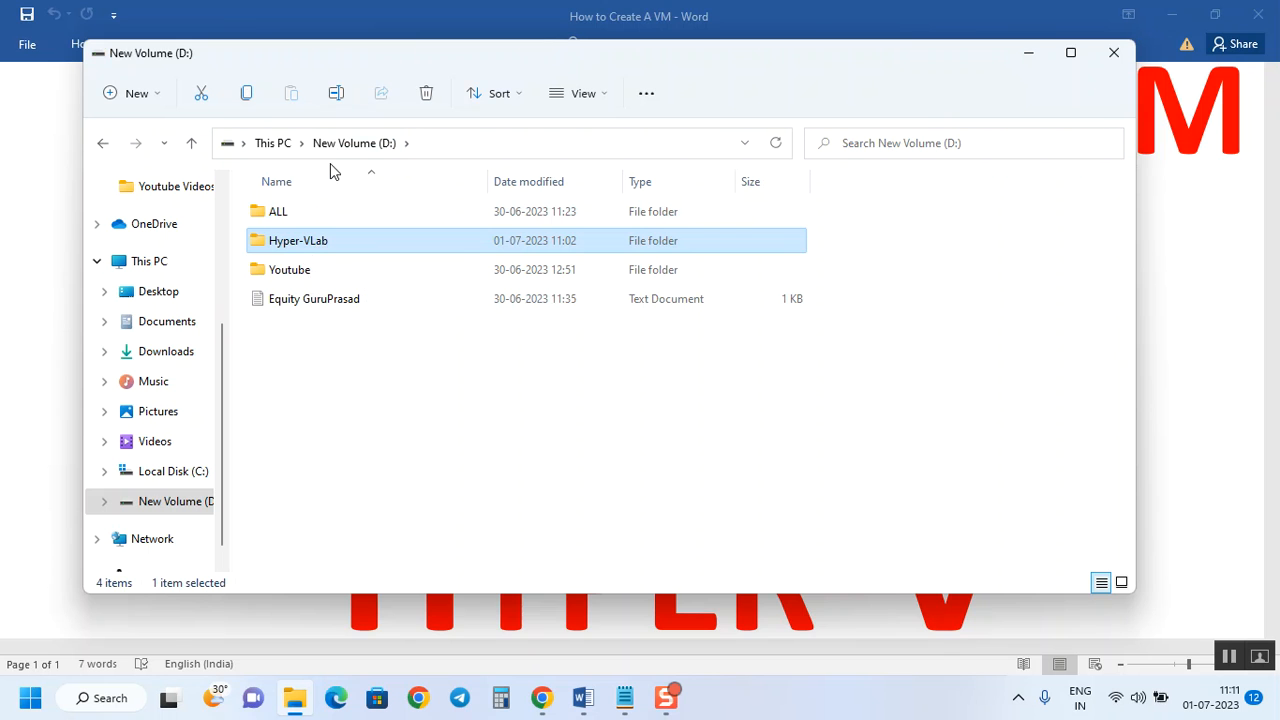
double_click(296, 246)
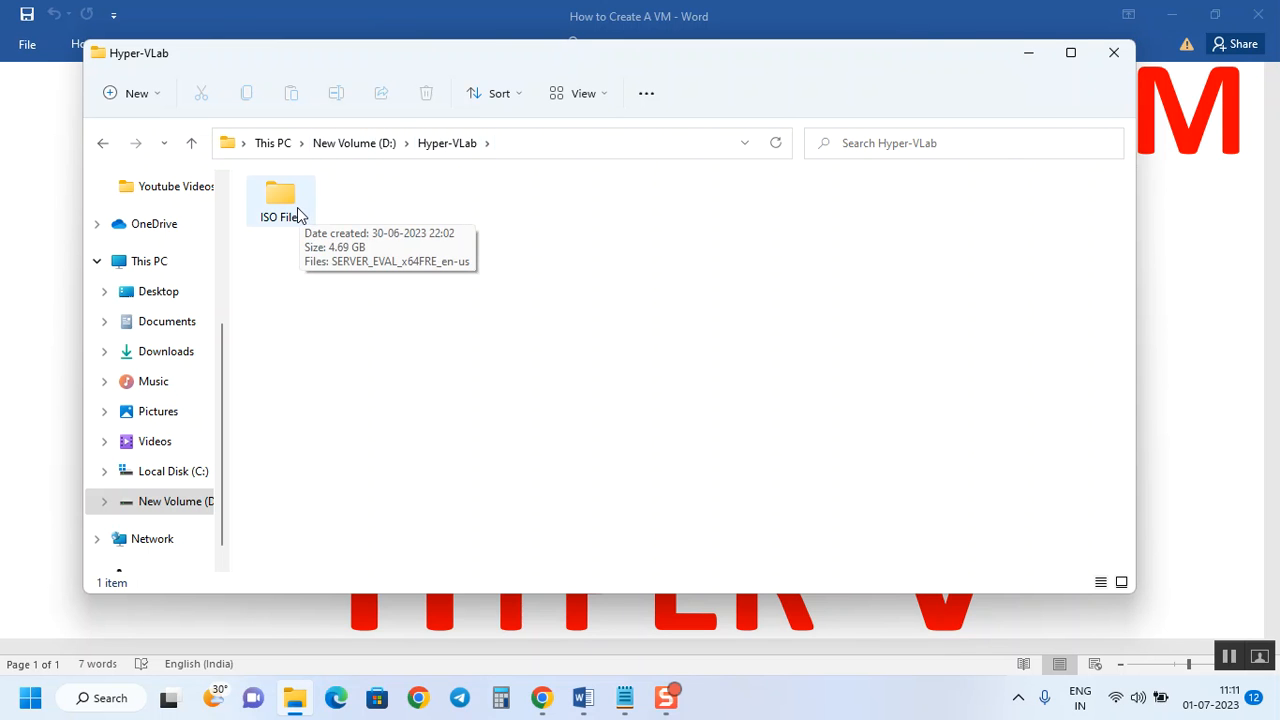
double_click(297, 207)
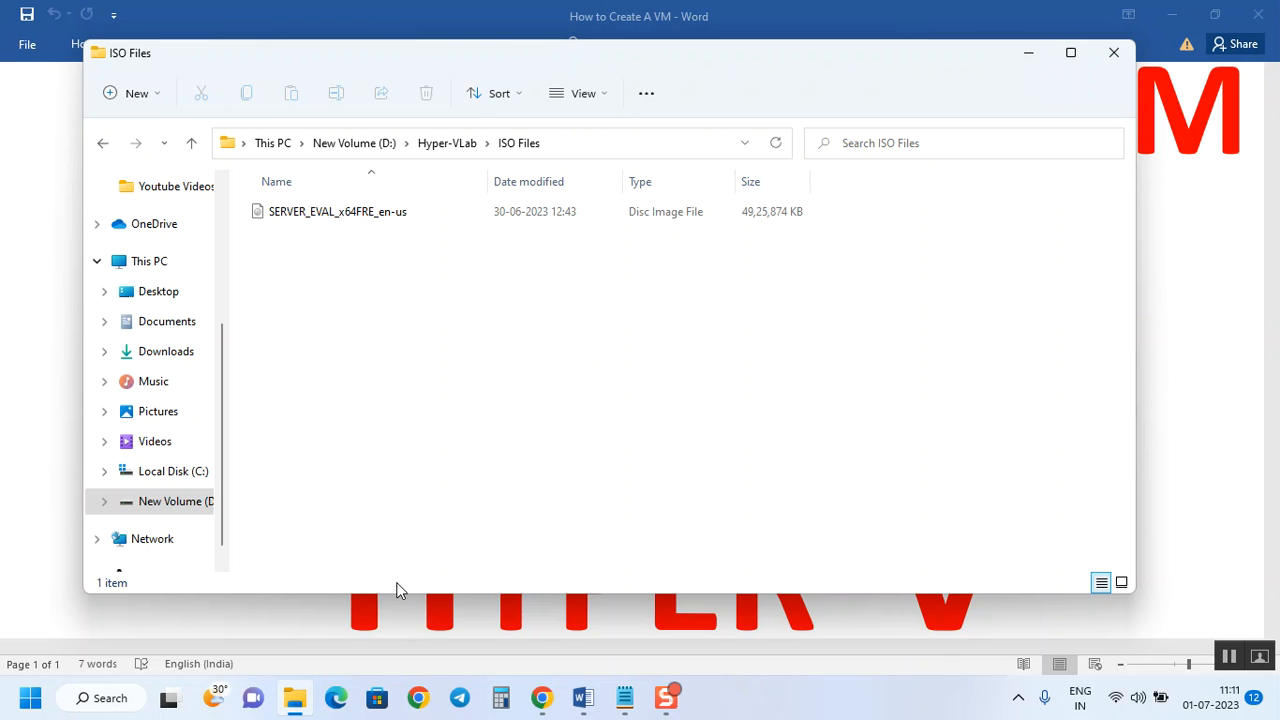
left_click(20, 706)
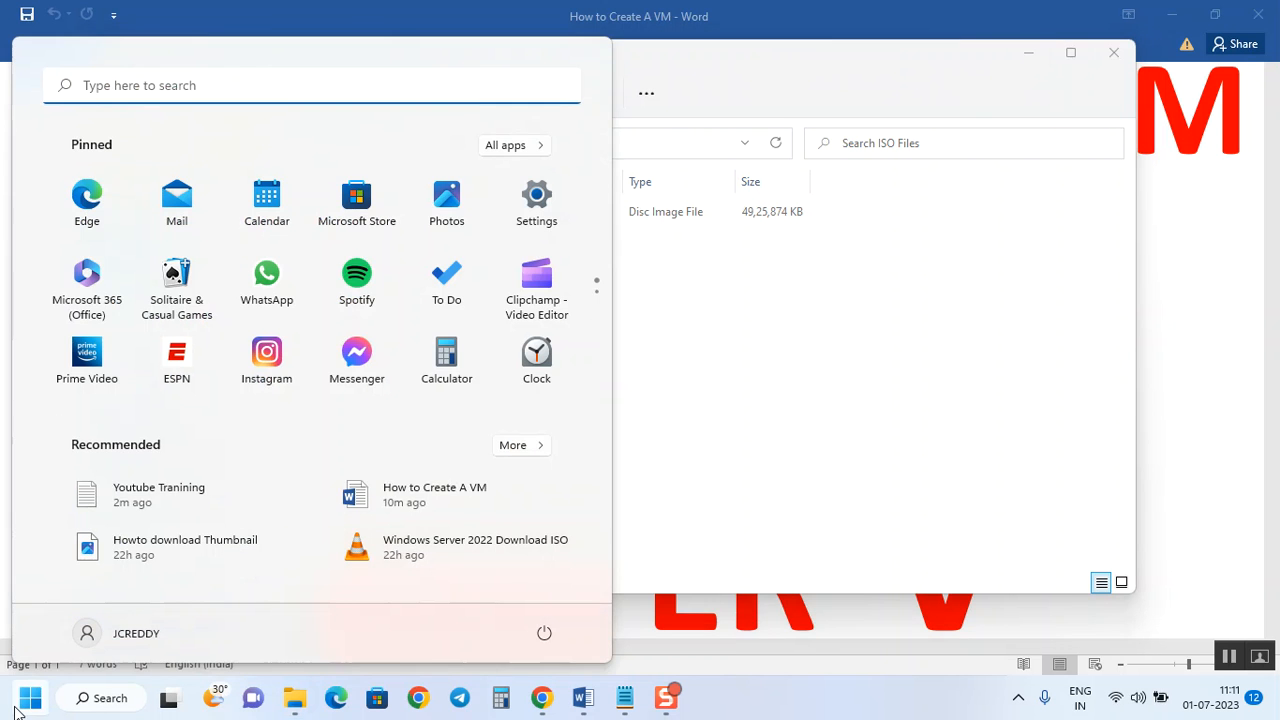
Search 'hyper' in Start and launch Hyper-V Manager, connected to host JCREDDY1.
type("hyt")
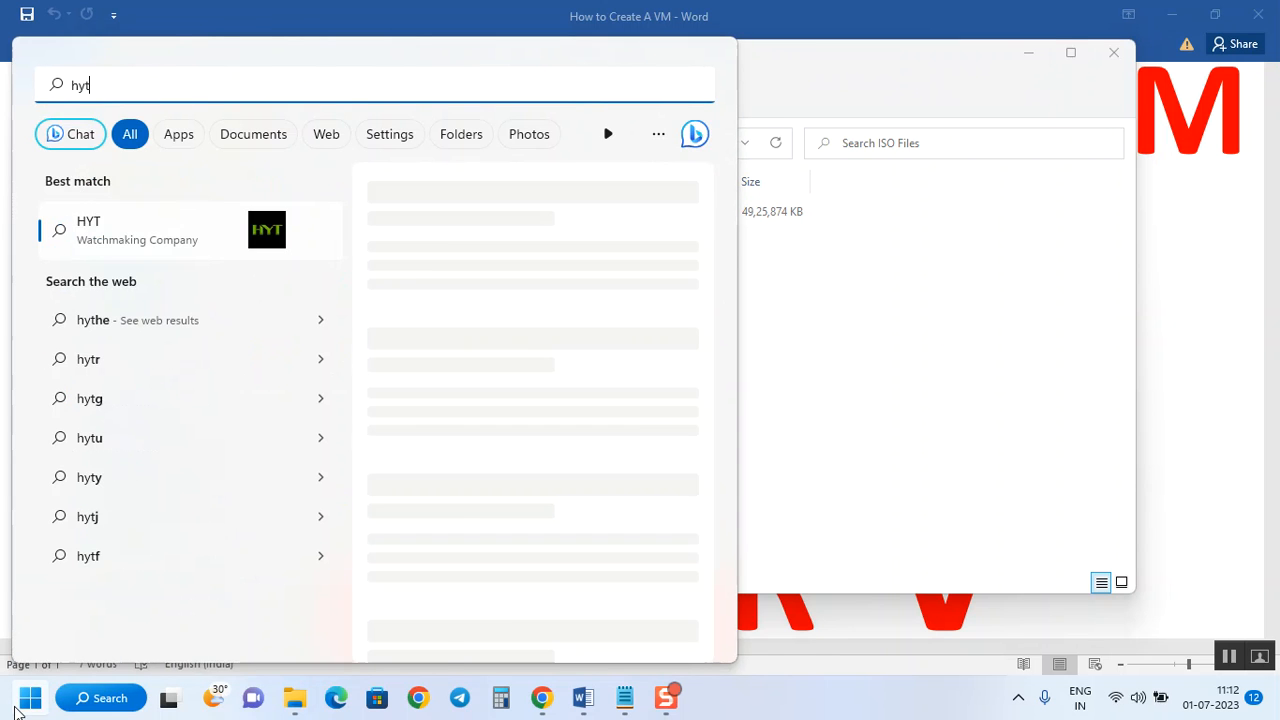
type("per")
key("BackSpace")
key("BackSpace")
key("BackSpace")
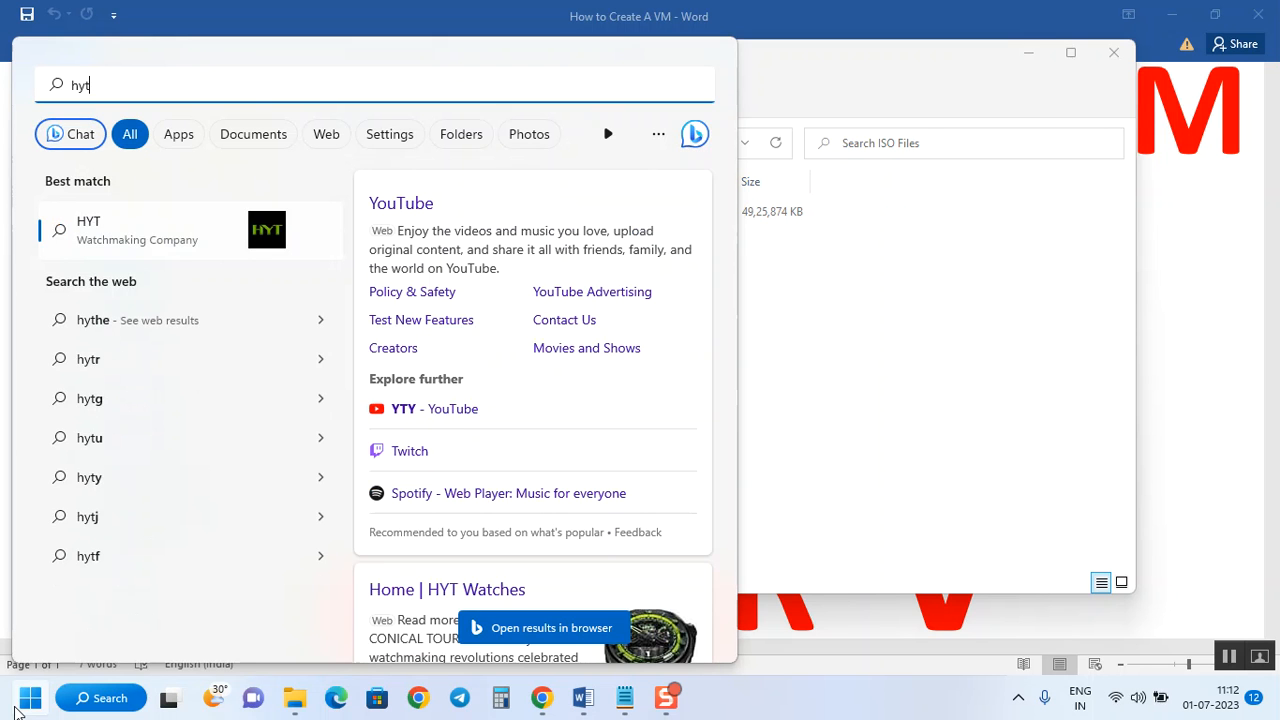
key("BackSpace")
type("per")
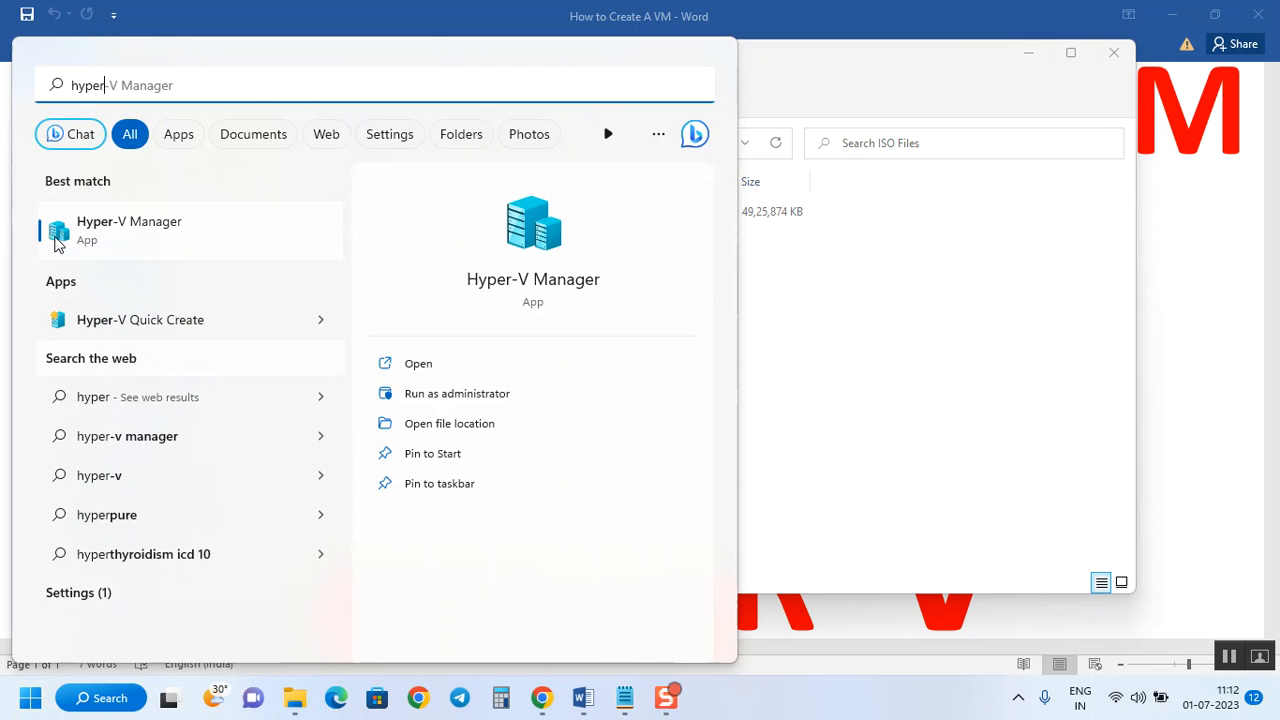
left_click(146, 232)
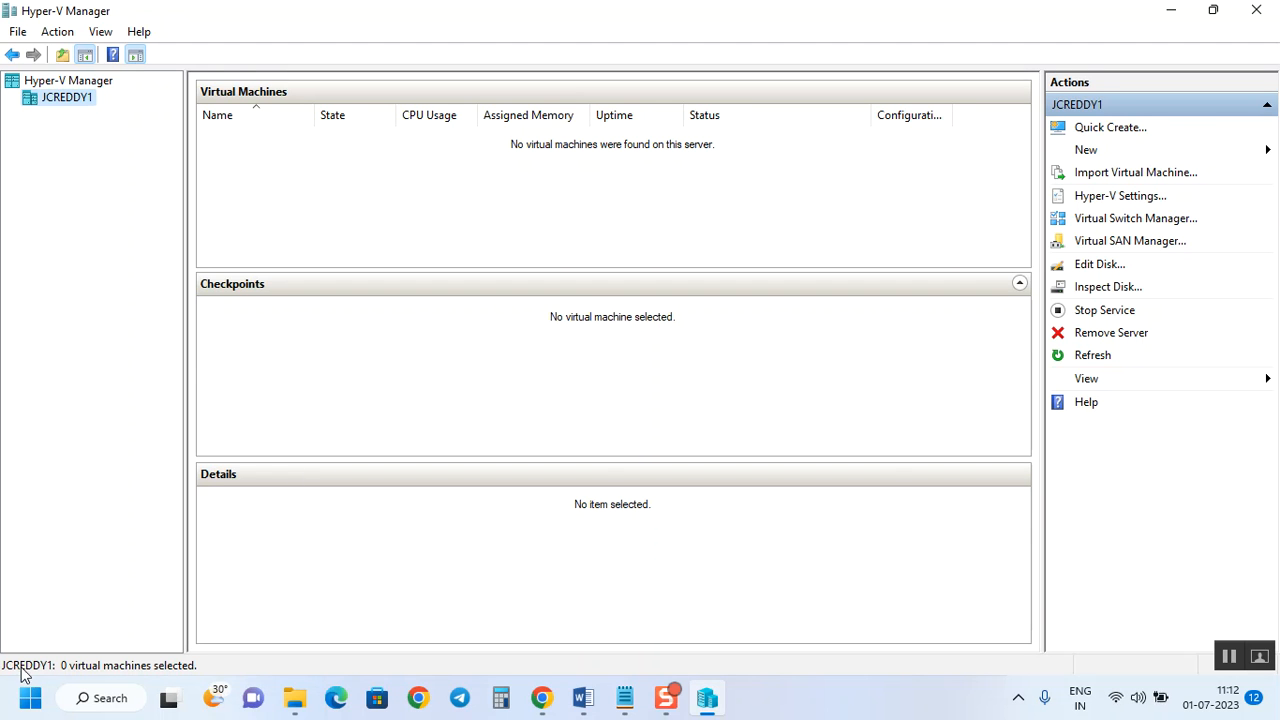
Open Command Prompt by searching cmd in Start.
left_click(31, 697)
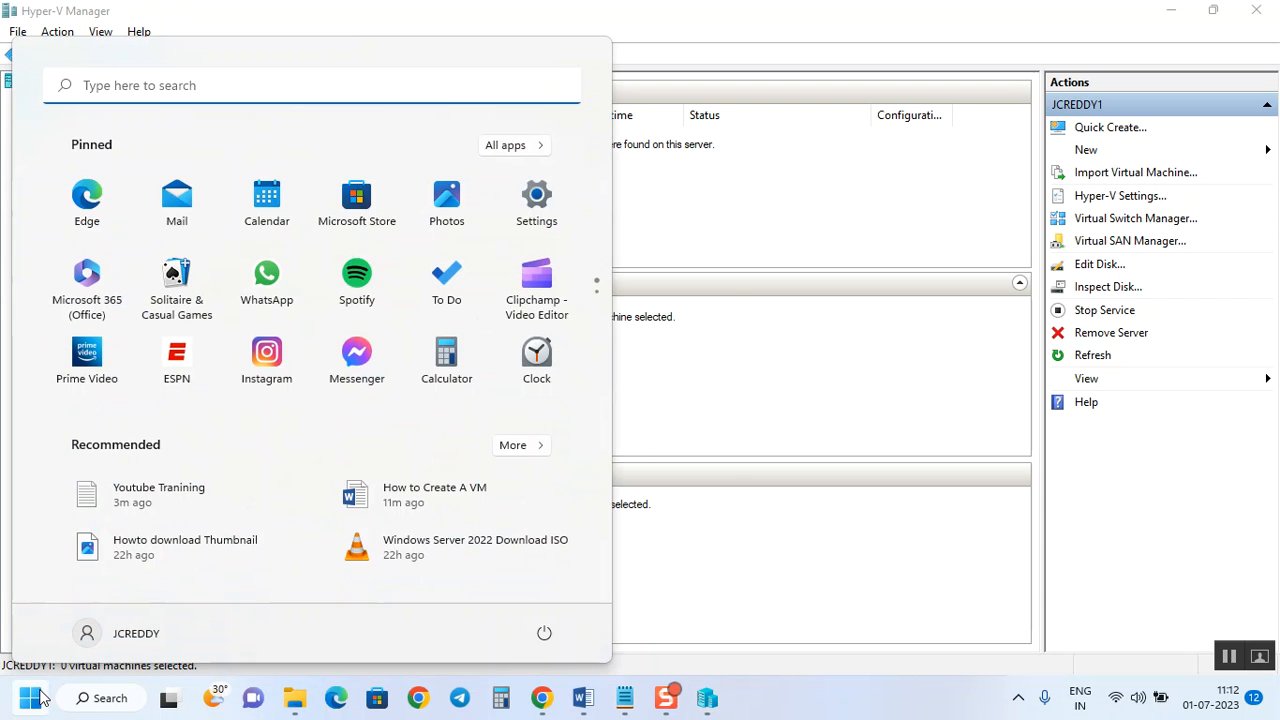
type("cmd")
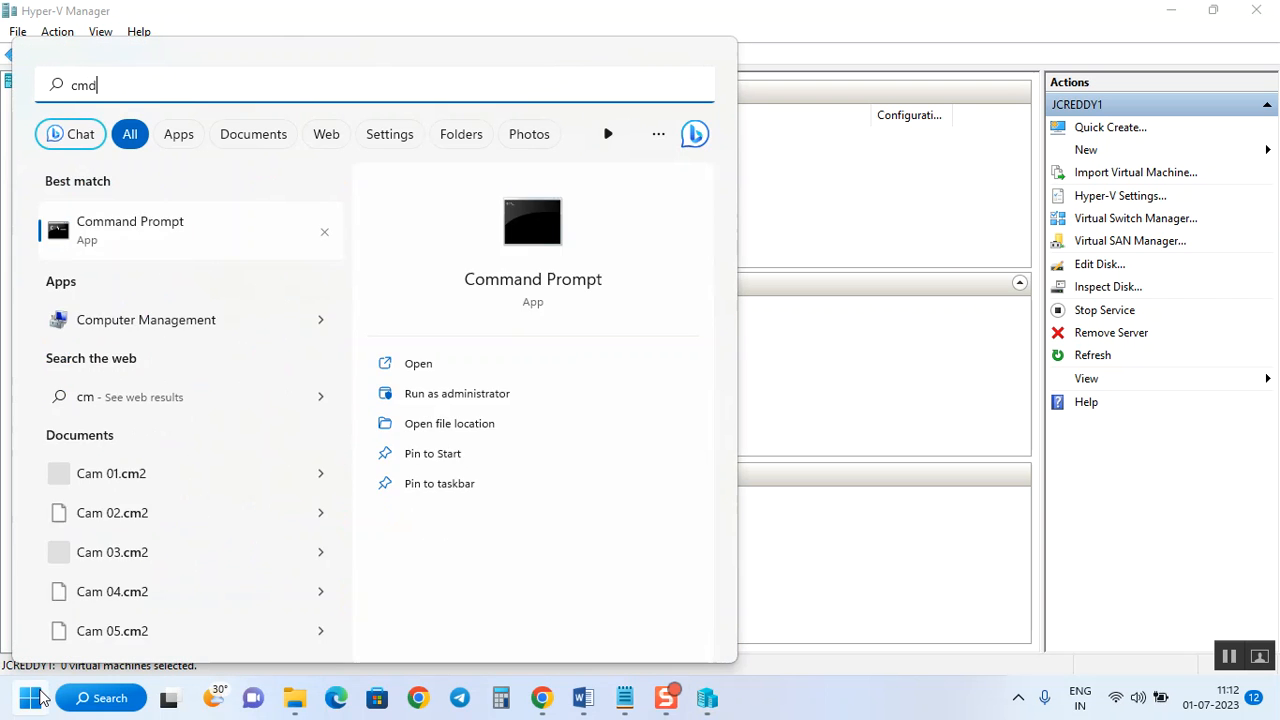
key("Return")
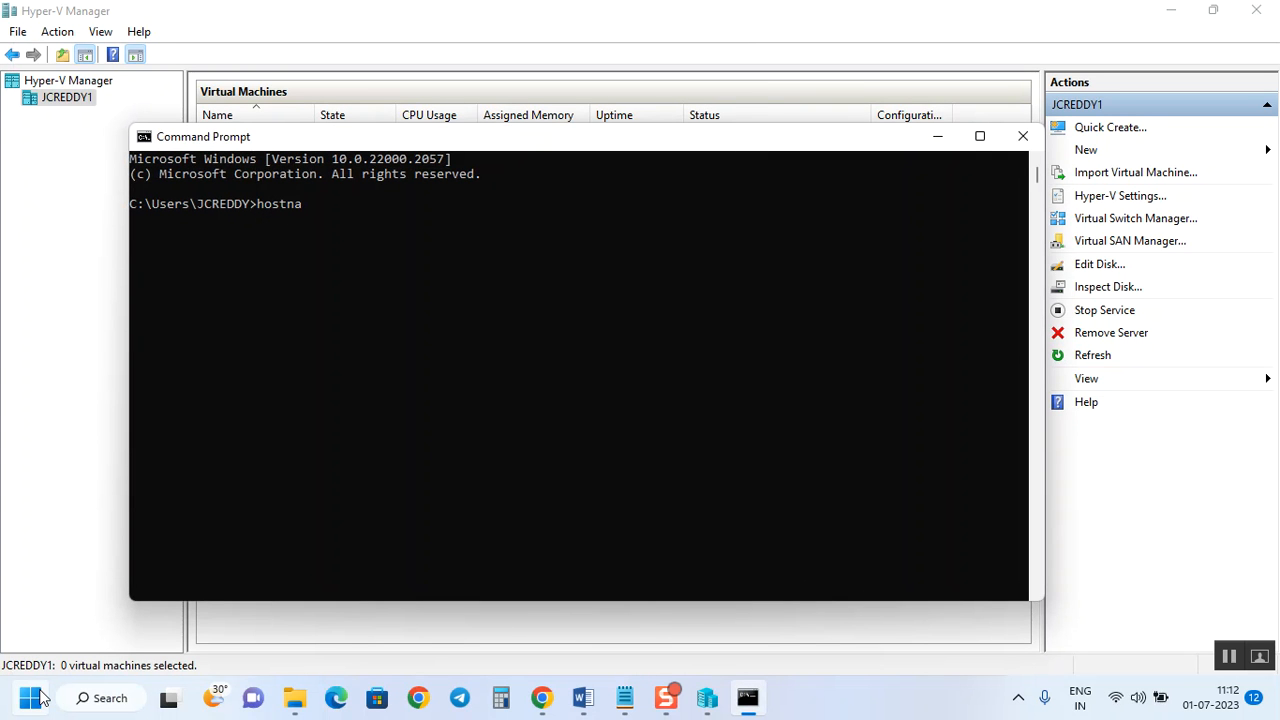
Run hostname to confirm the host is JCREDDY1, then return to Hyper-V Manager.
type("hostname")
key("Return")
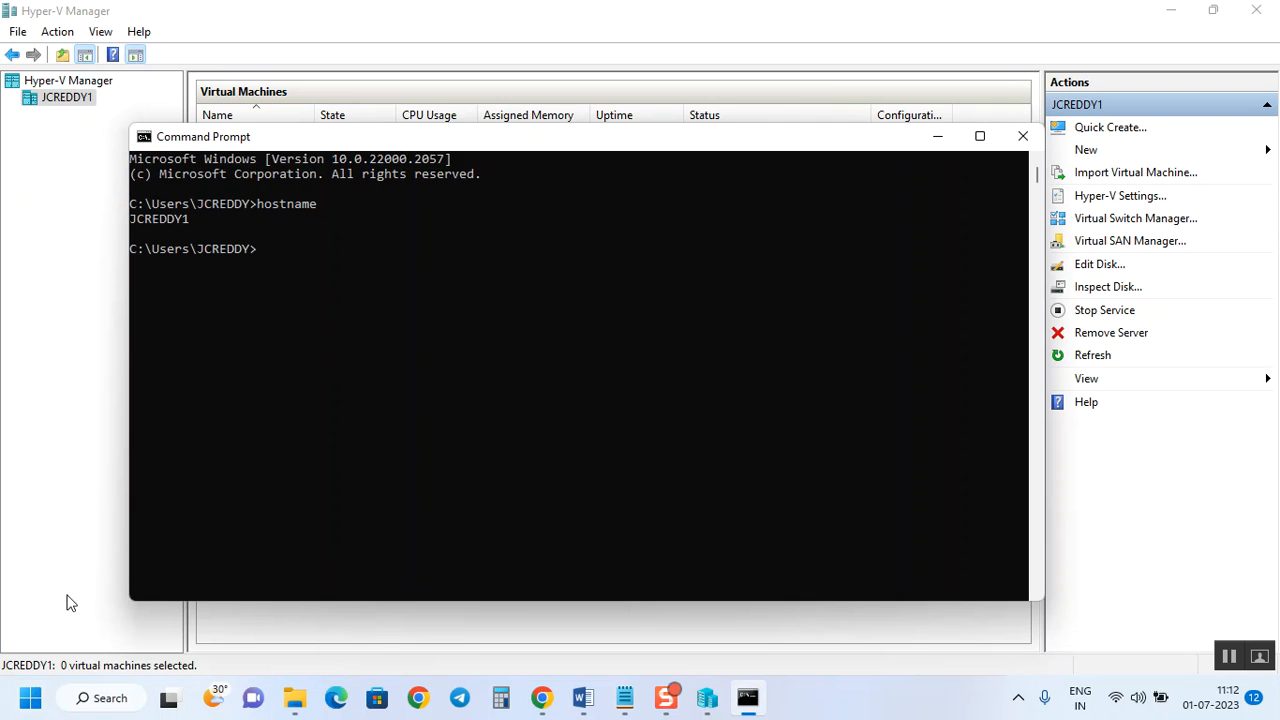
left_click_drag(188, 222, 126, 218)
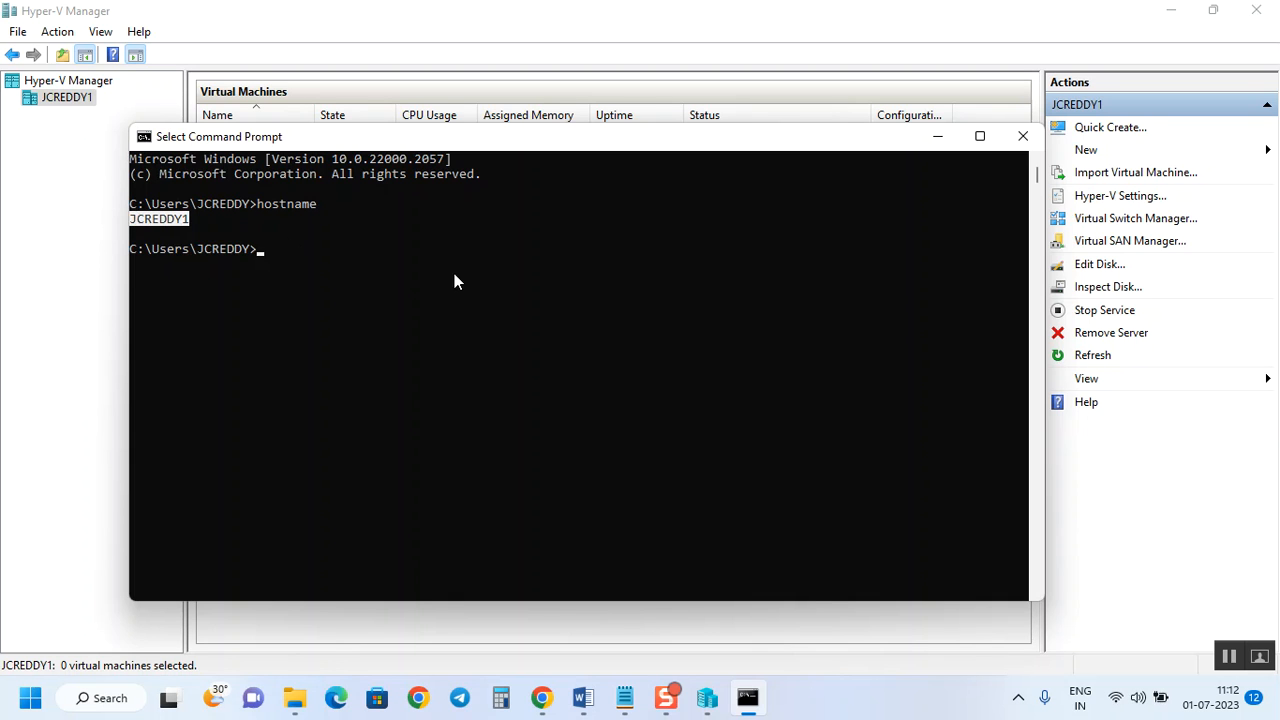
left_click(59, 136)
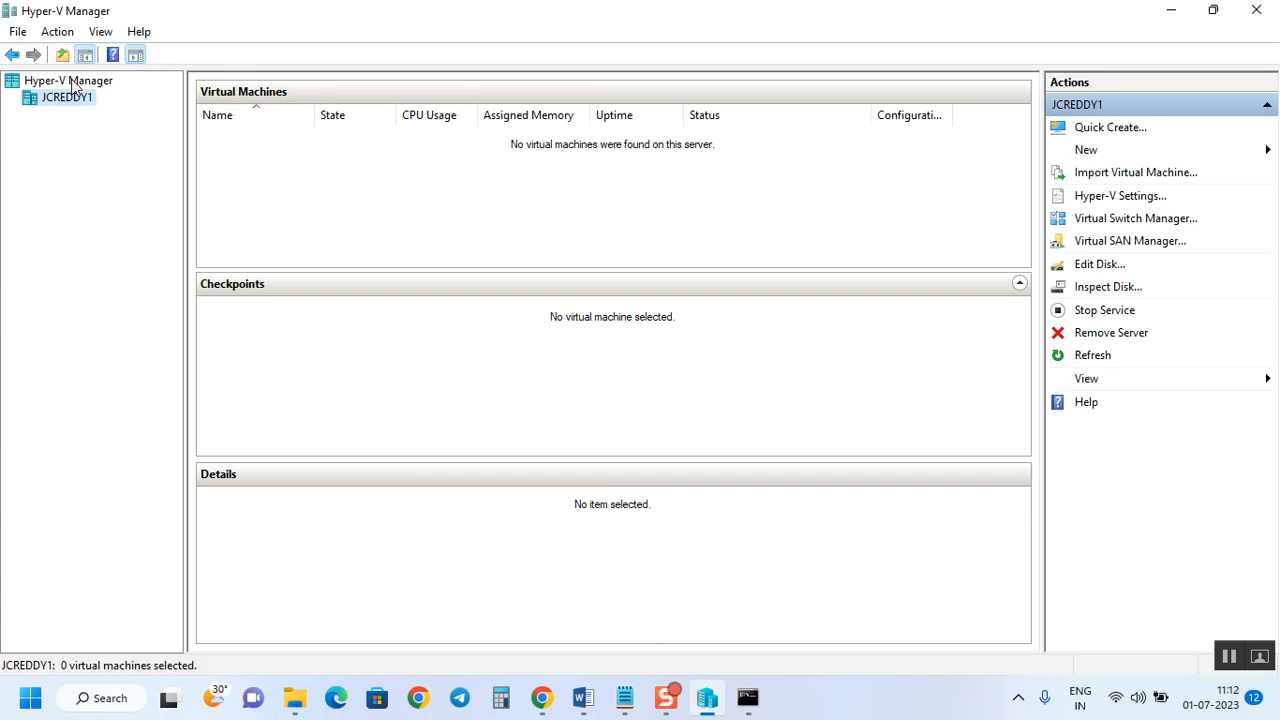
right_click(72, 89)
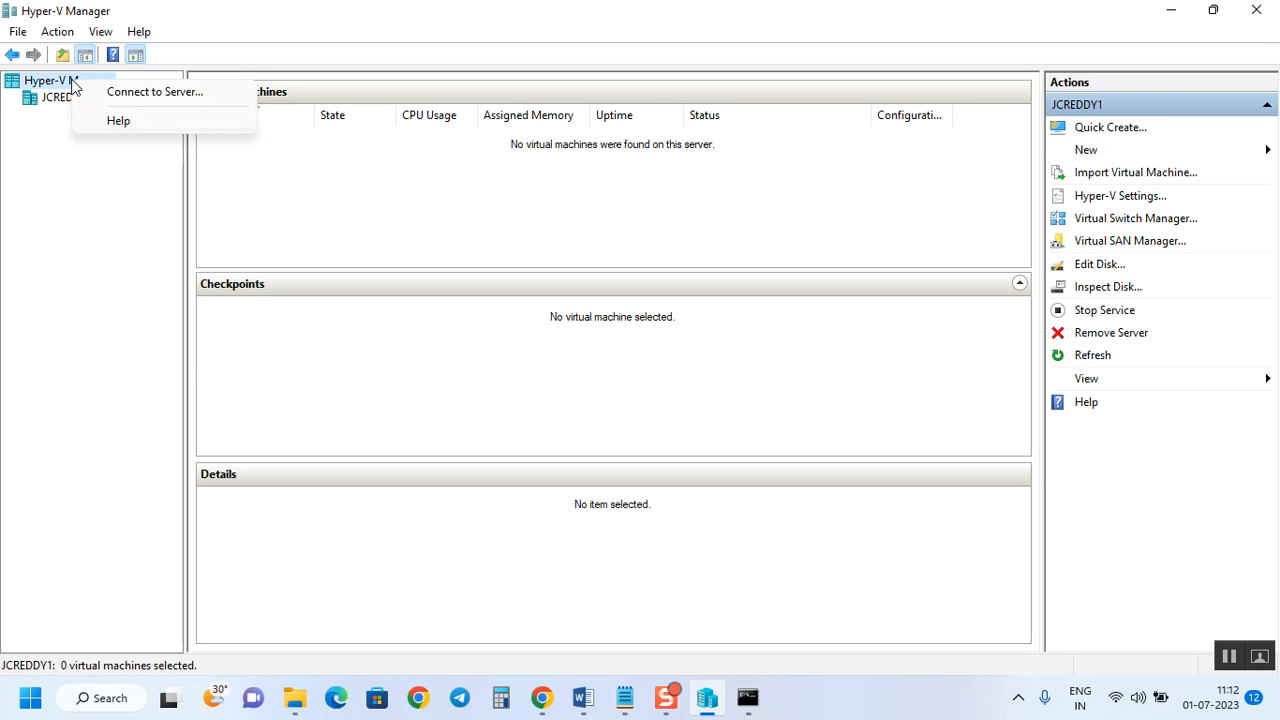
left_click(150, 90)
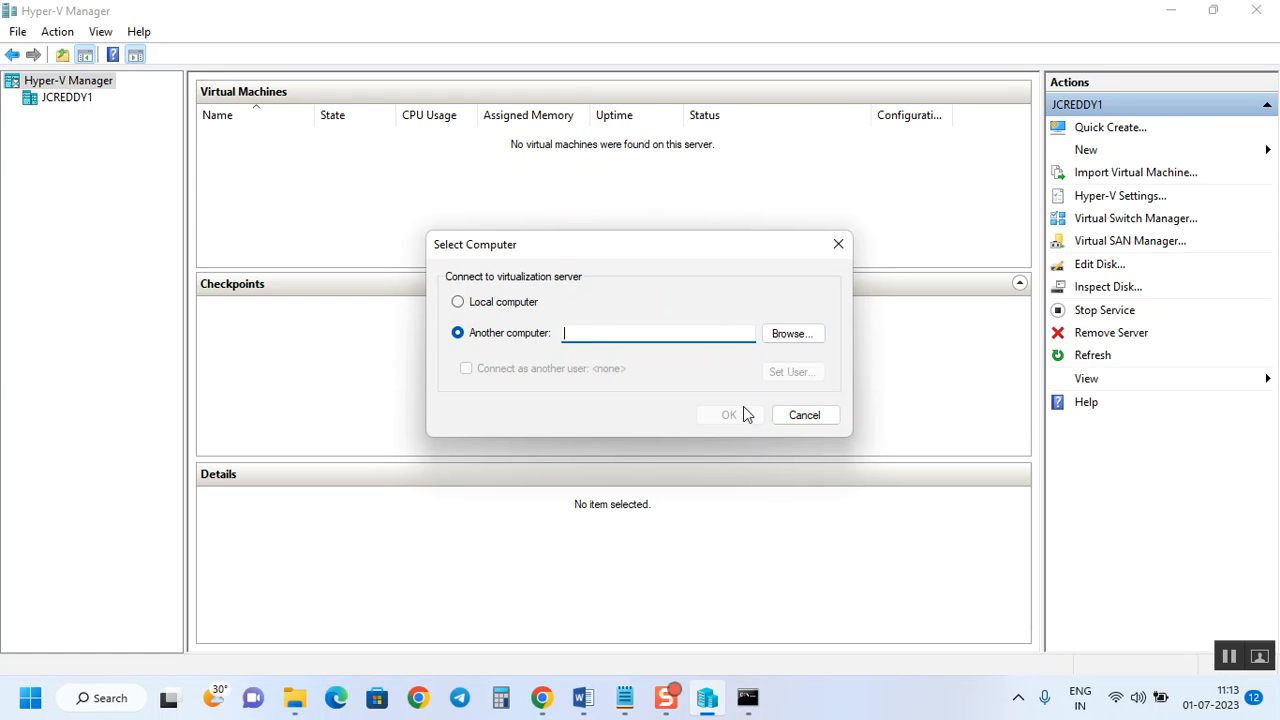
left_click(820, 416)
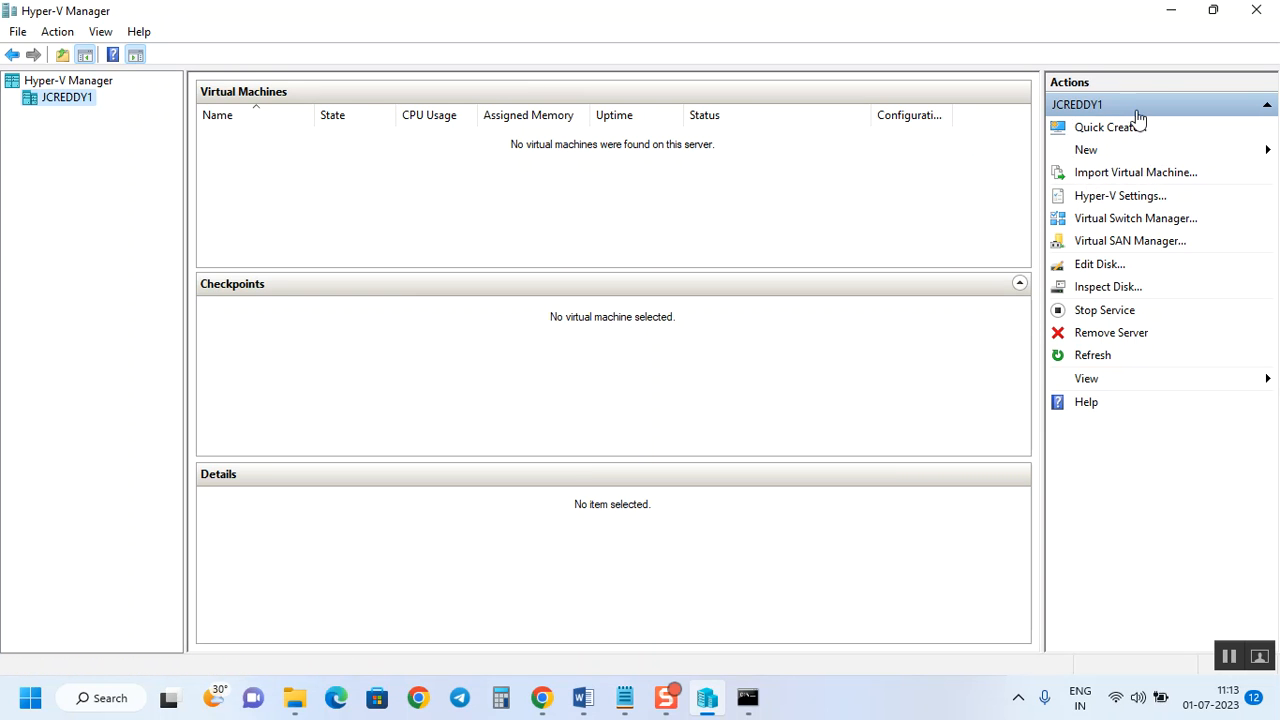
Choose New > Virtual Machine from the Actions pane to start the New Virtual Machine Wizard.
left_click(1094, 151)
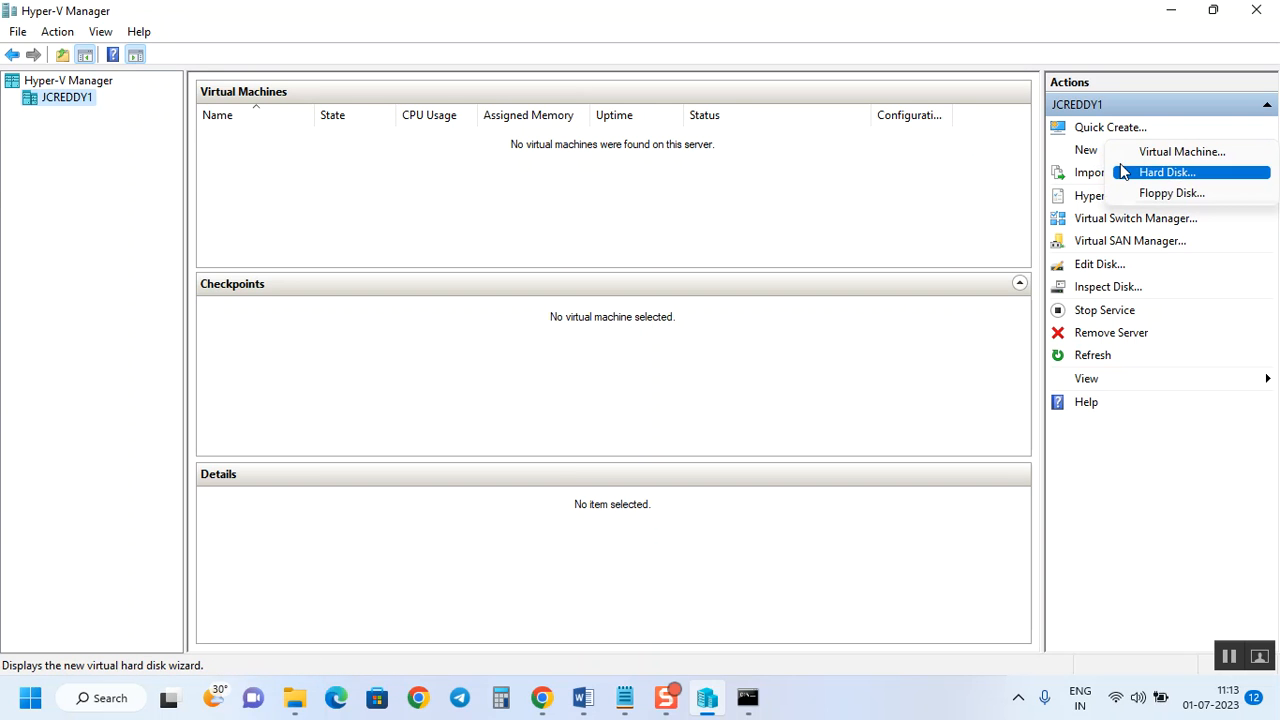
left_click(858, 195)
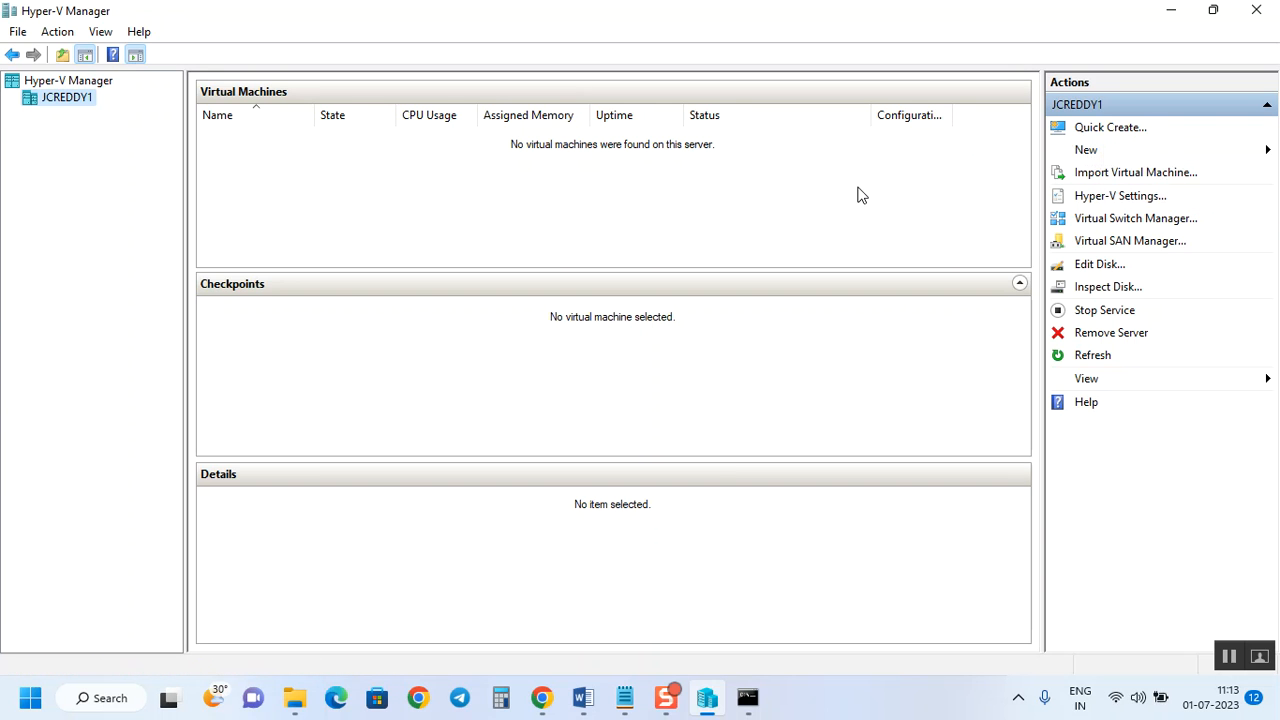
left_click(1090, 155)
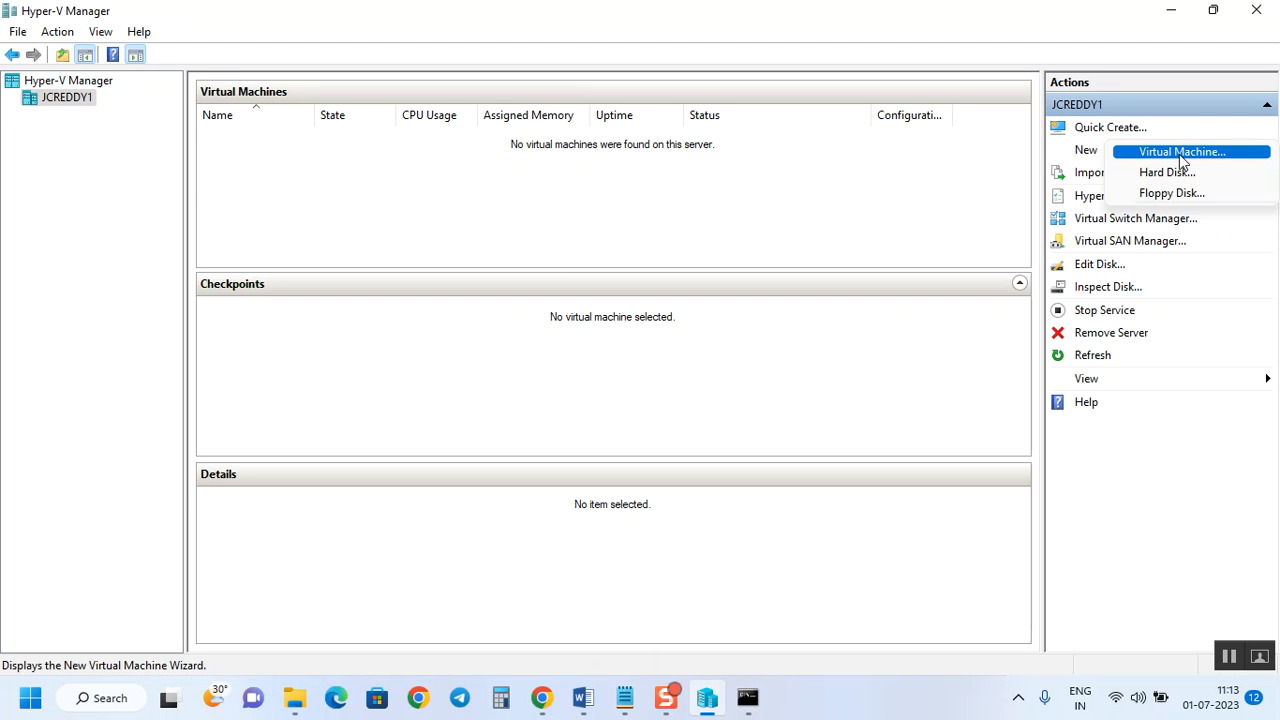
left_click(1181, 154)
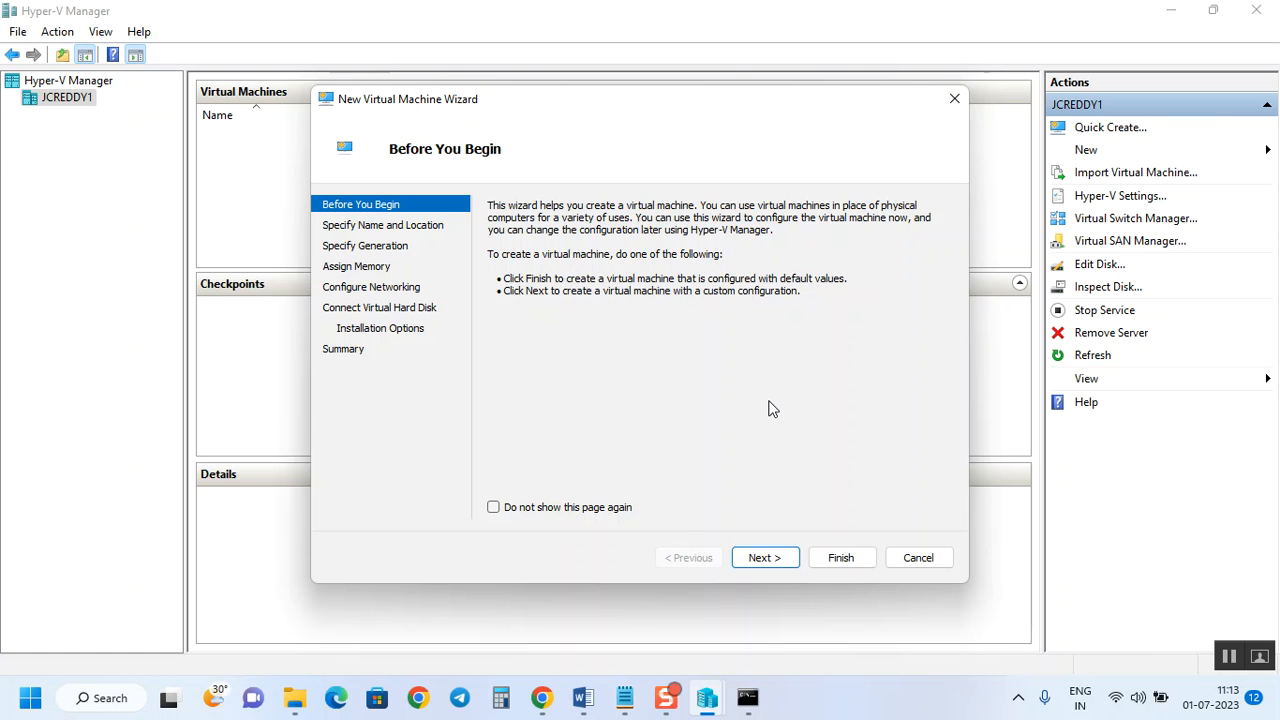
Name the VM 'AD Server' and enable storing it in a different location.
left_click(766, 558)
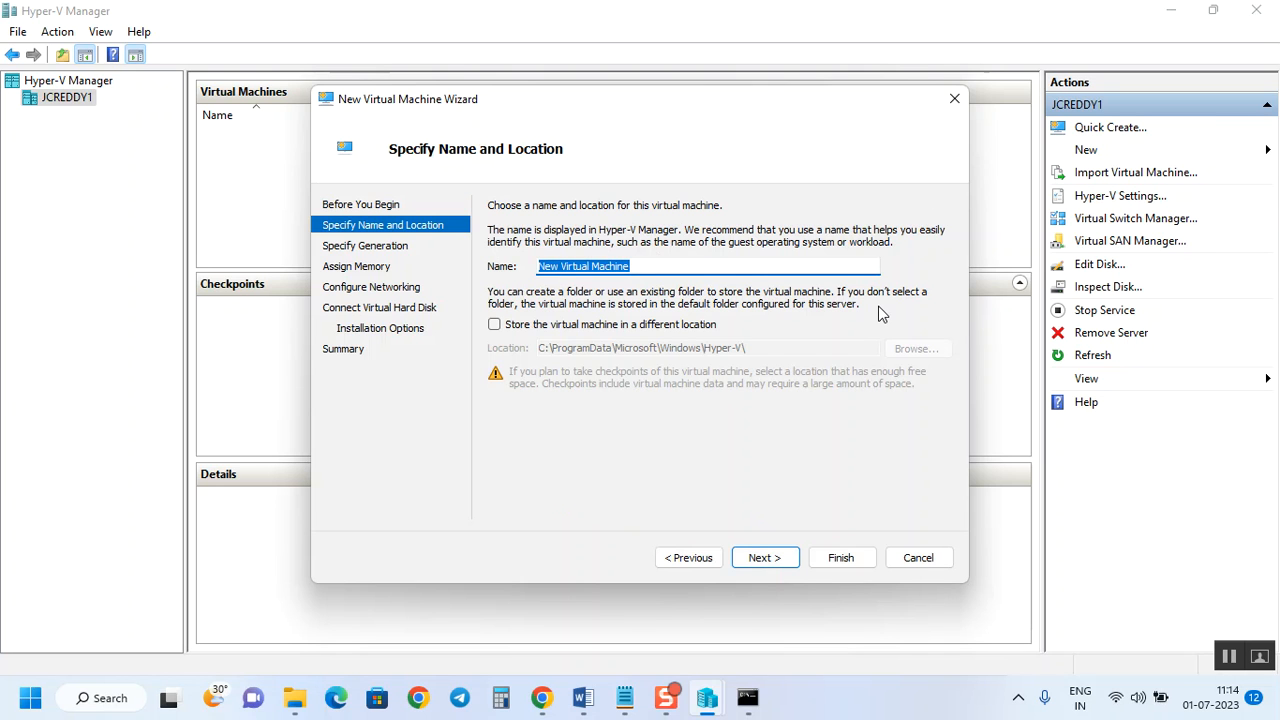
type("AD Server")
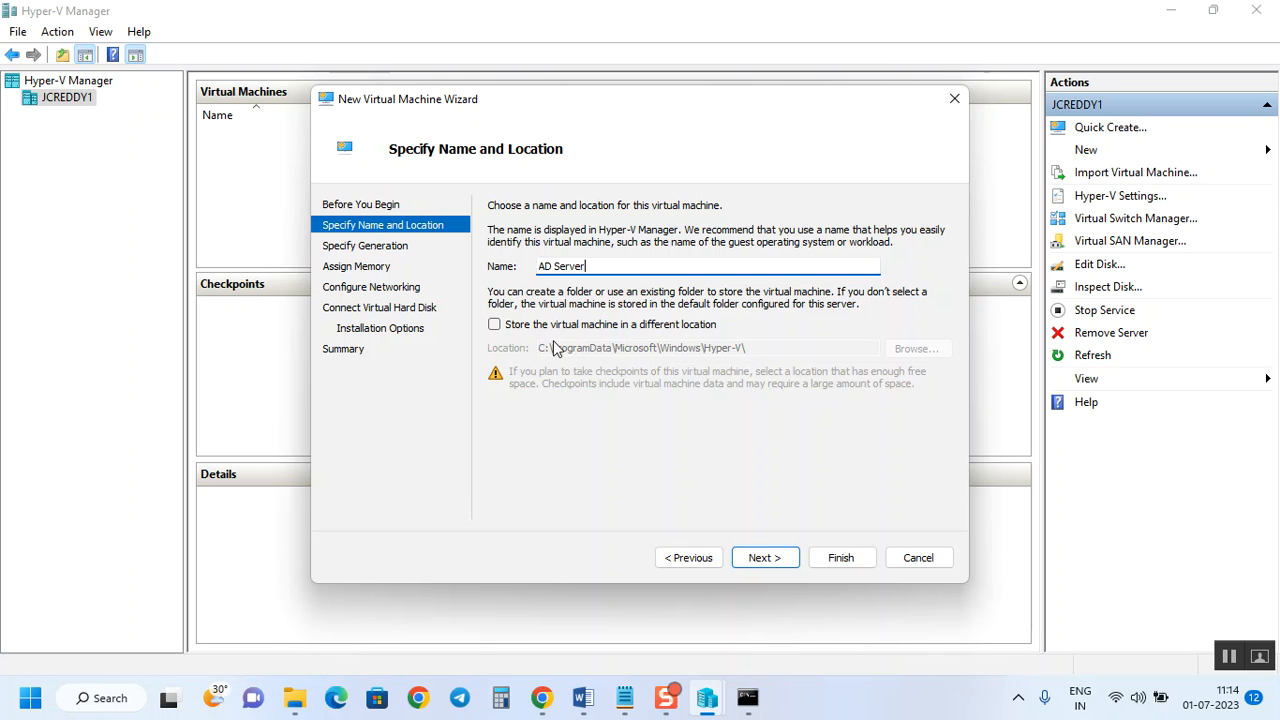
left_click(516, 332)
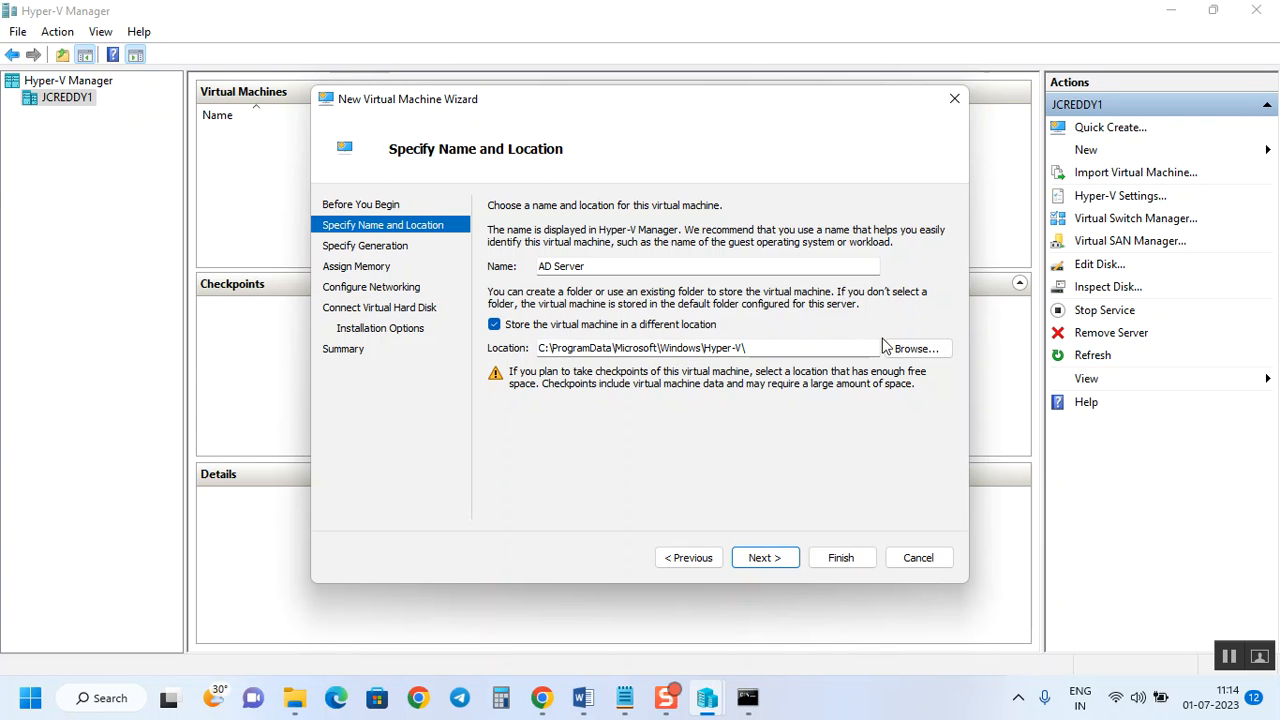
left_click(928, 349)
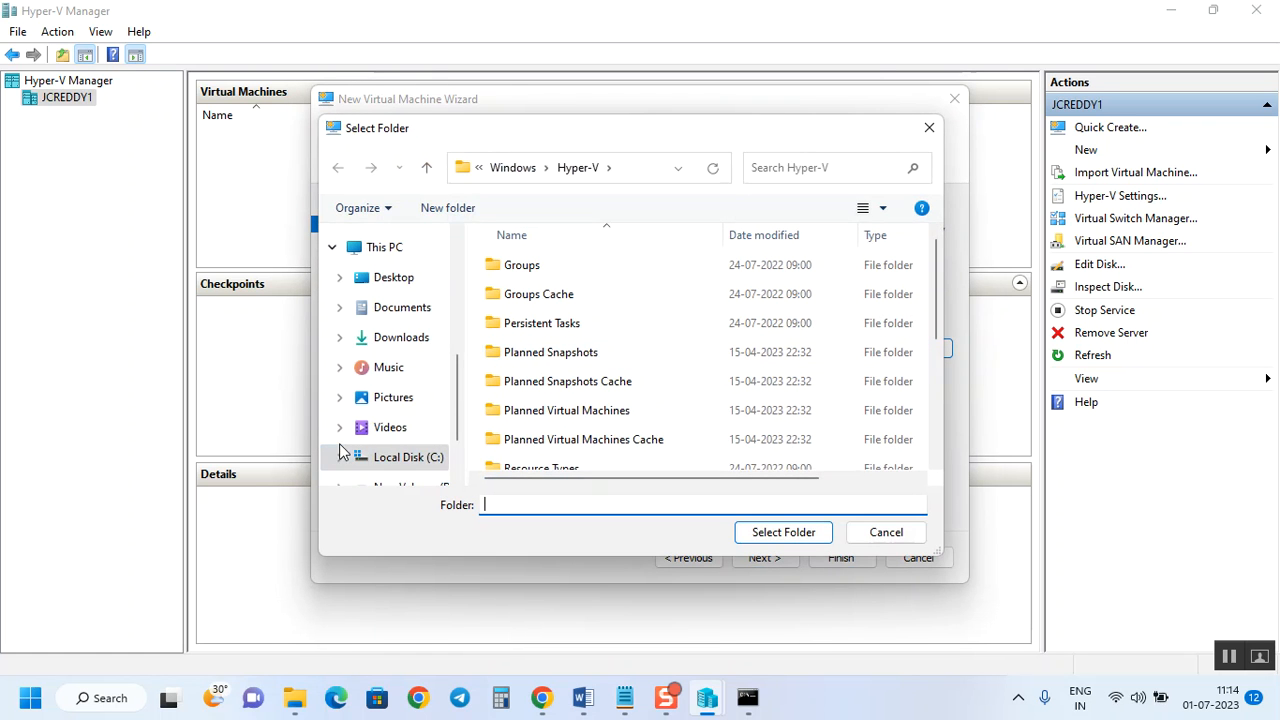
Browse to the Hyper-VLab folder on New Volume (D:).
scroll(430, 395, "down", 1)
left_click(437, 400)
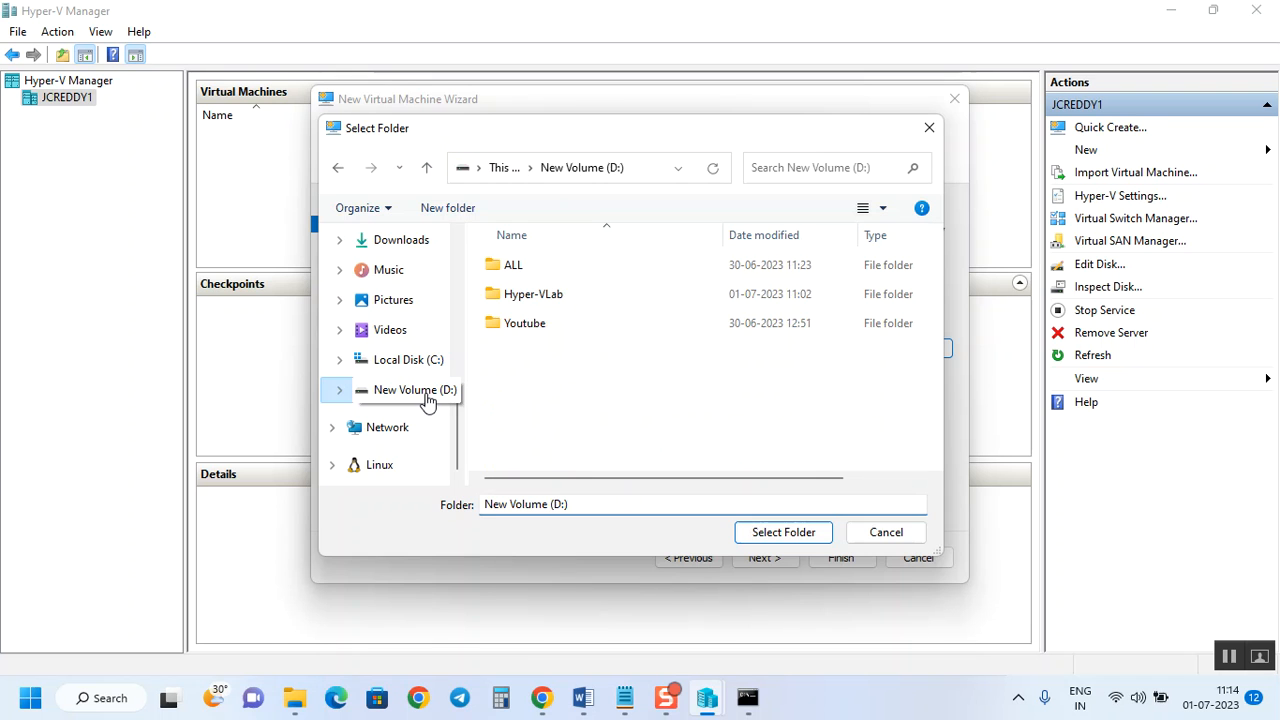
left_click(543, 303)
double_click(543, 303)
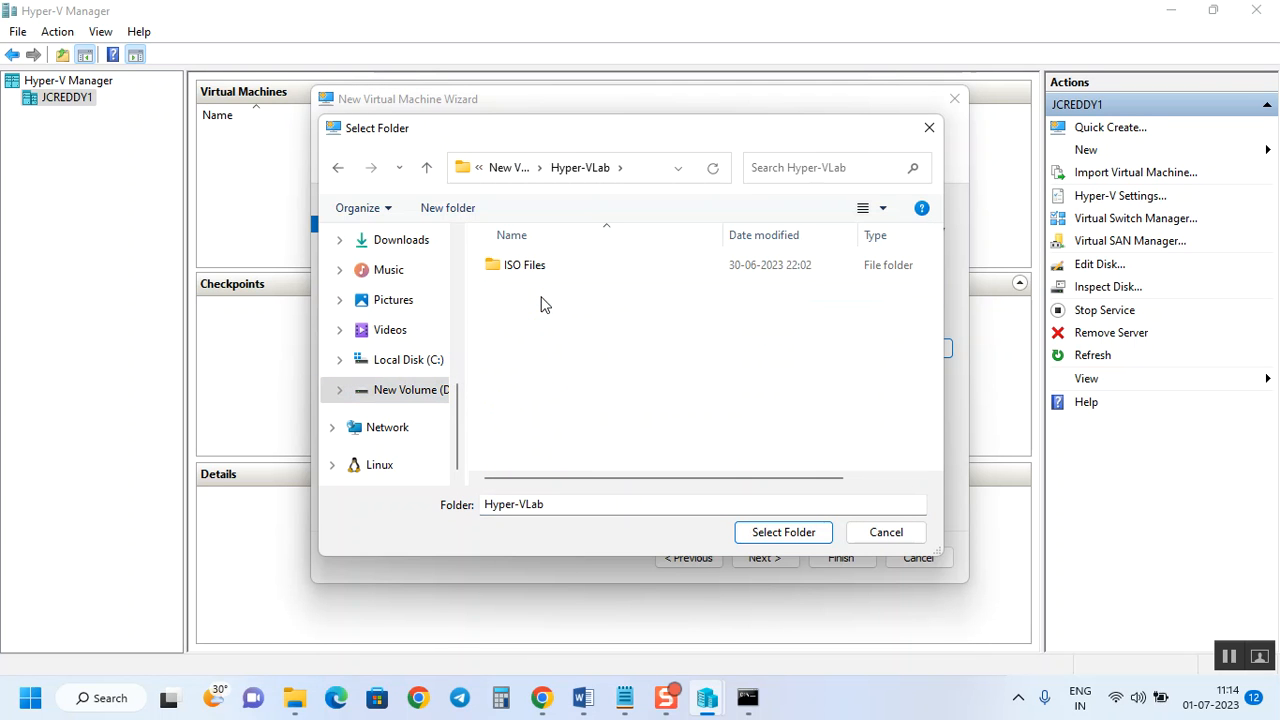
Create a new 'AD Server' folder there and select it as D:\Hyper-VLab\AD Server\.
right_click(541, 335)
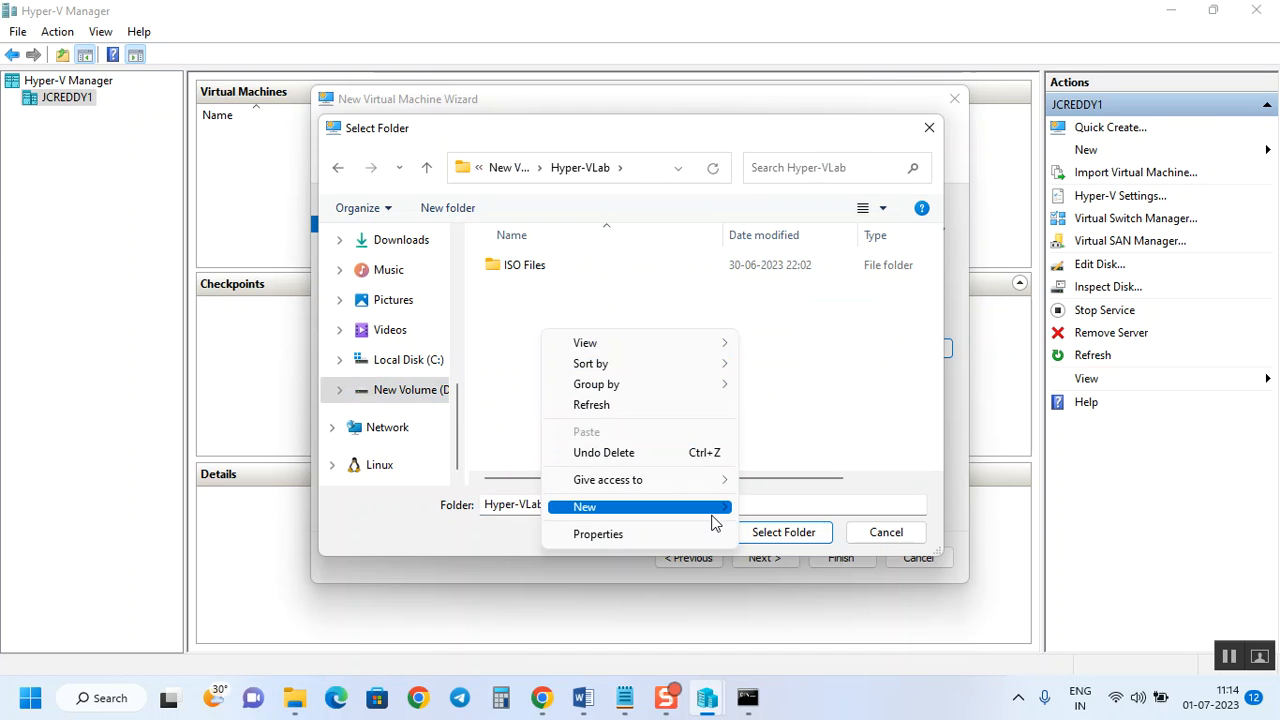
mouse_move(714, 510)
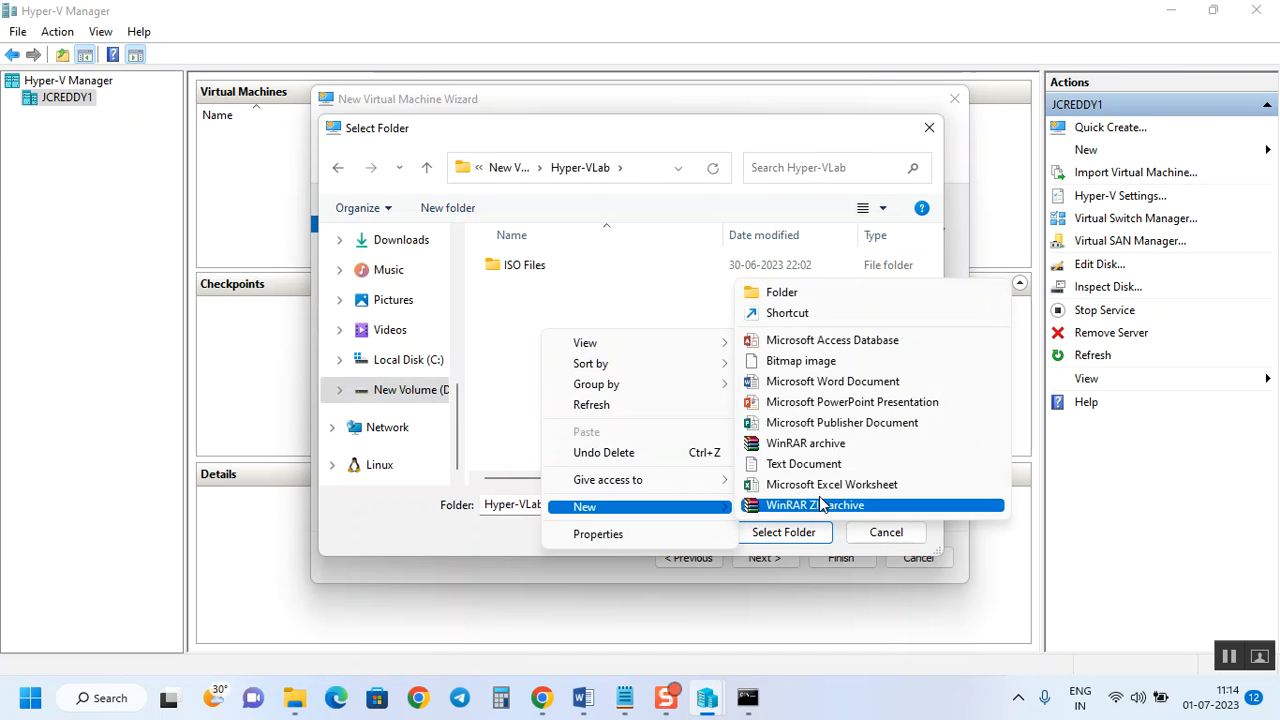
left_click(836, 294)
type("AD")
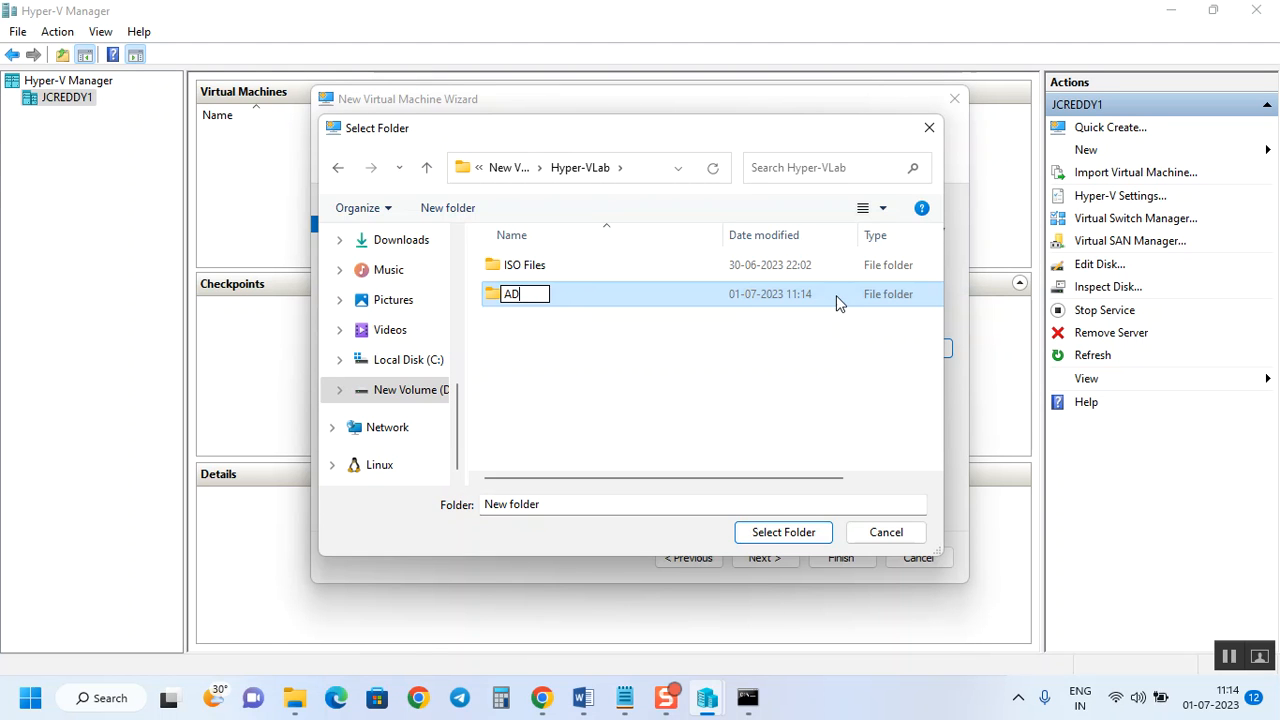
type(" Server")
left_click(620, 340)
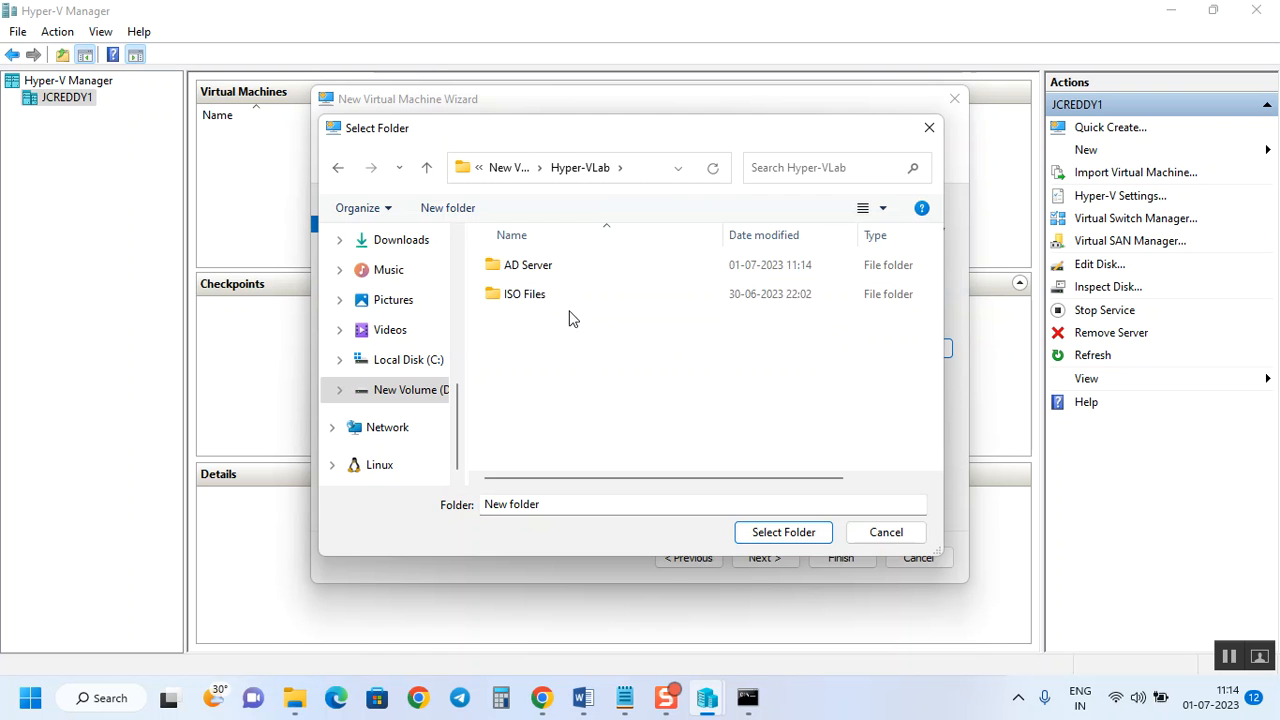
left_click(531, 272)
left_click(789, 531)
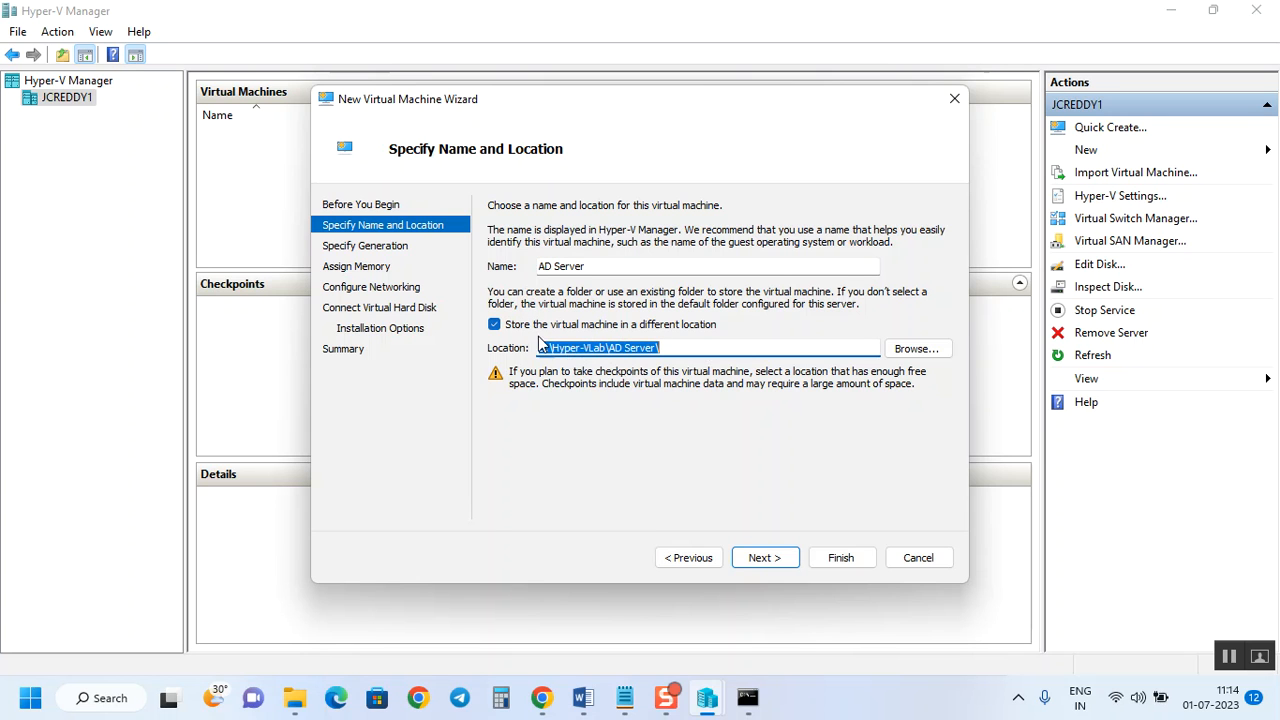
Choose Generation 2 for the VM and continue to the Assign Memory page.
left_click(764, 558)
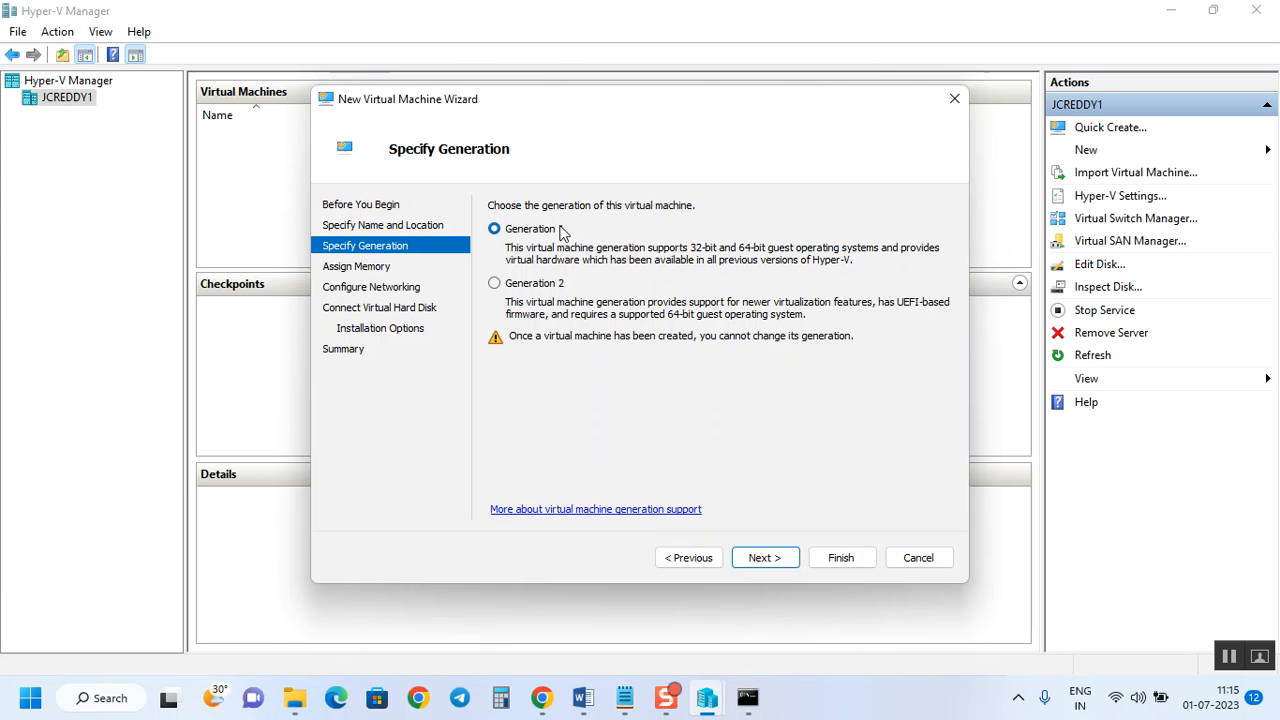
left_click(535, 286)
left_click(764, 558)
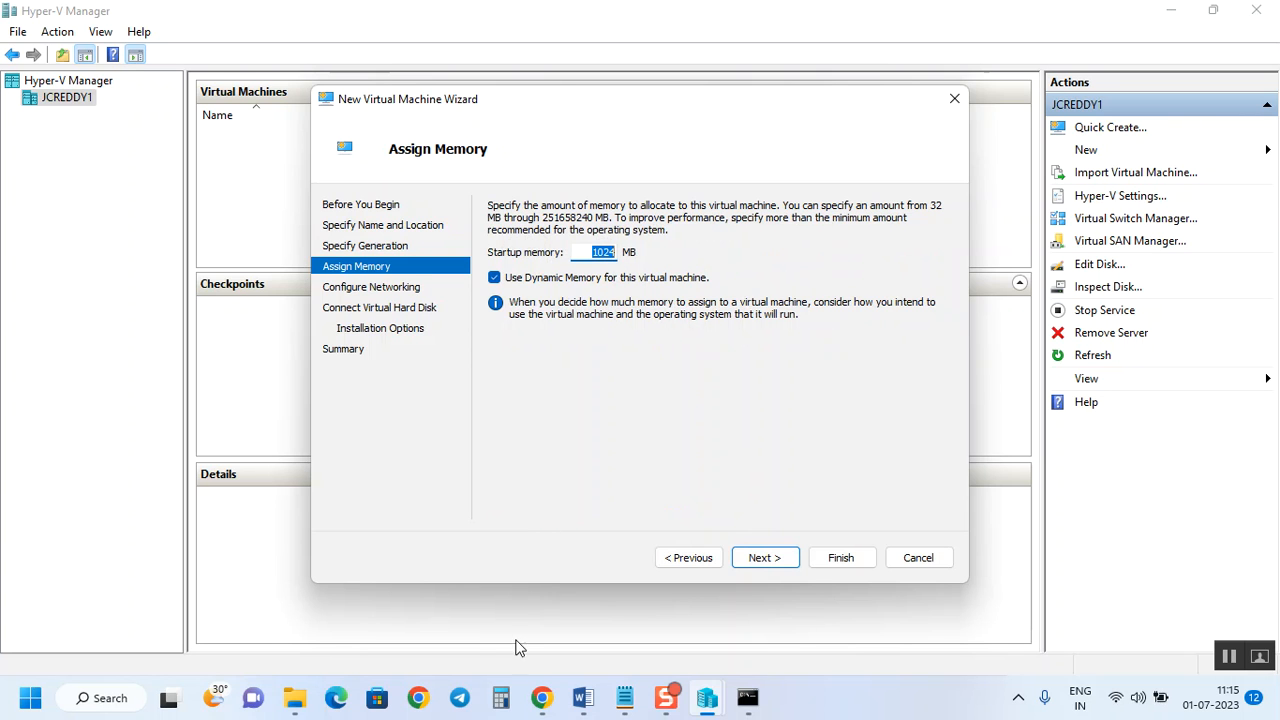
Compute 4 × 1024 = 4,096 in Calculator, then minimize it.
left_click(501, 698)
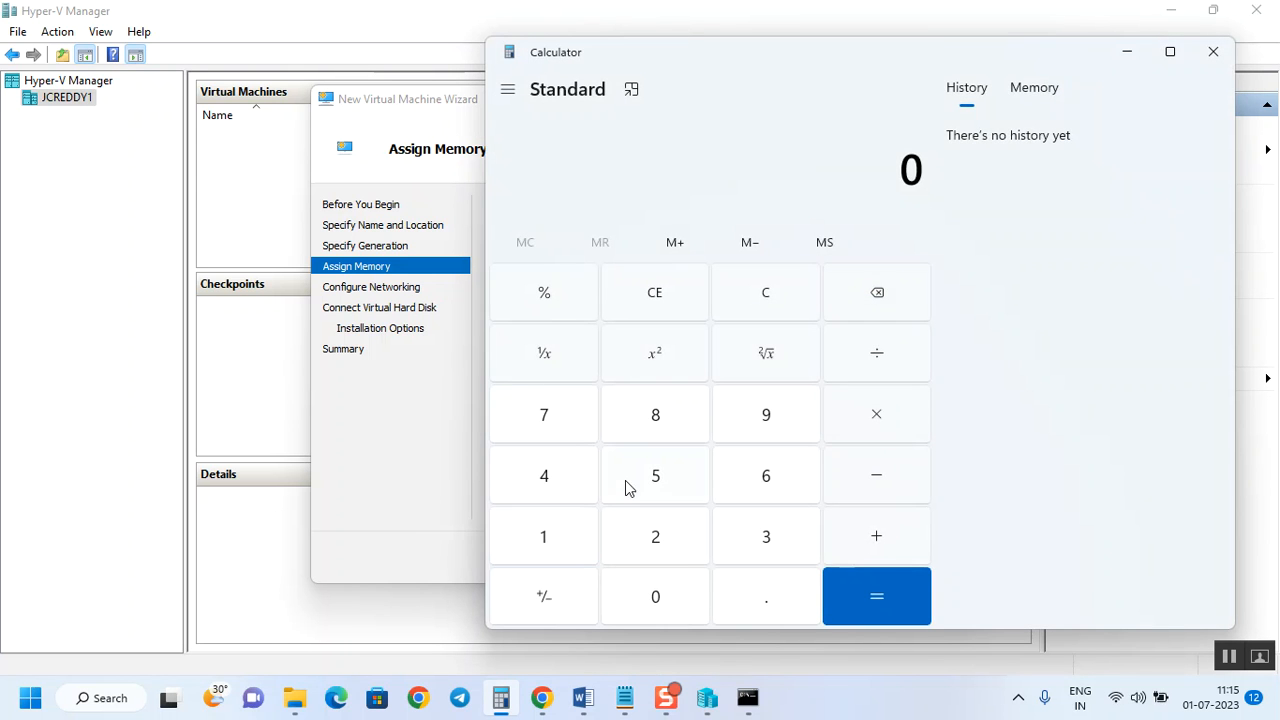
left_click(553, 477)
left_click(905, 425)
left_click(580, 531)
left_click(662, 600)
left_click(655, 535)
left_click(580, 480)
left_click(886, 600)
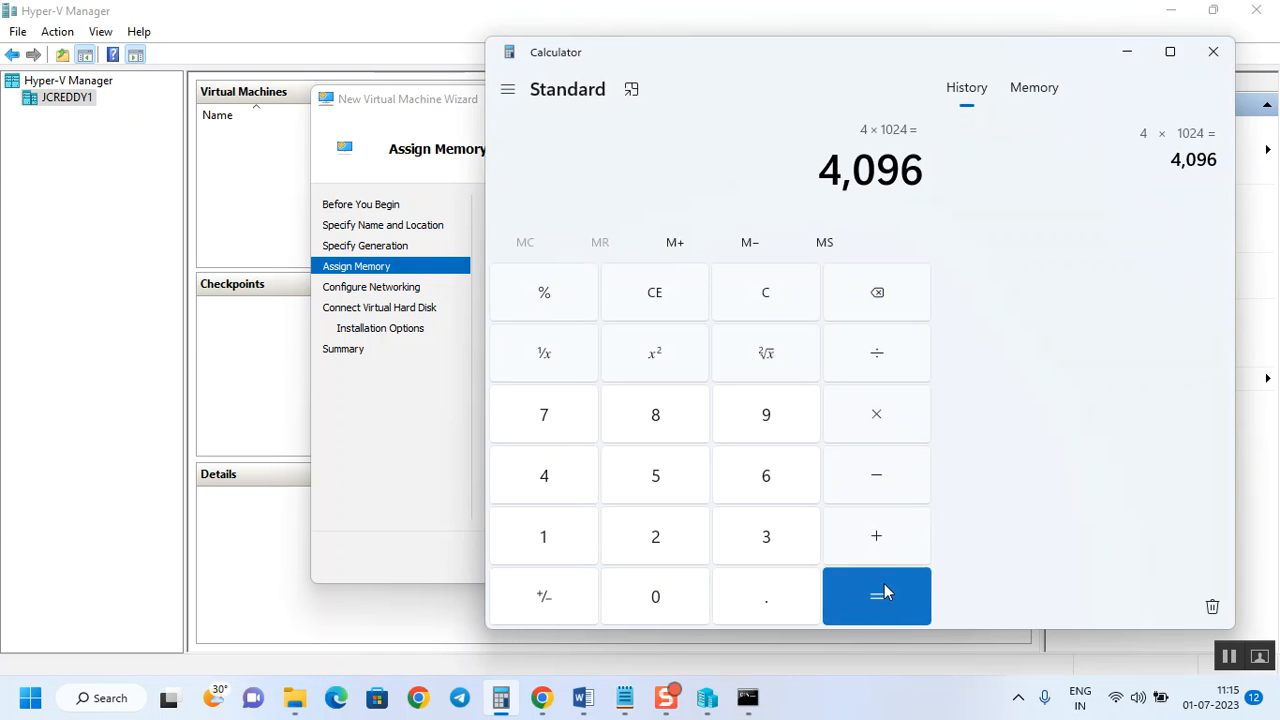
left_click(1127, 51)
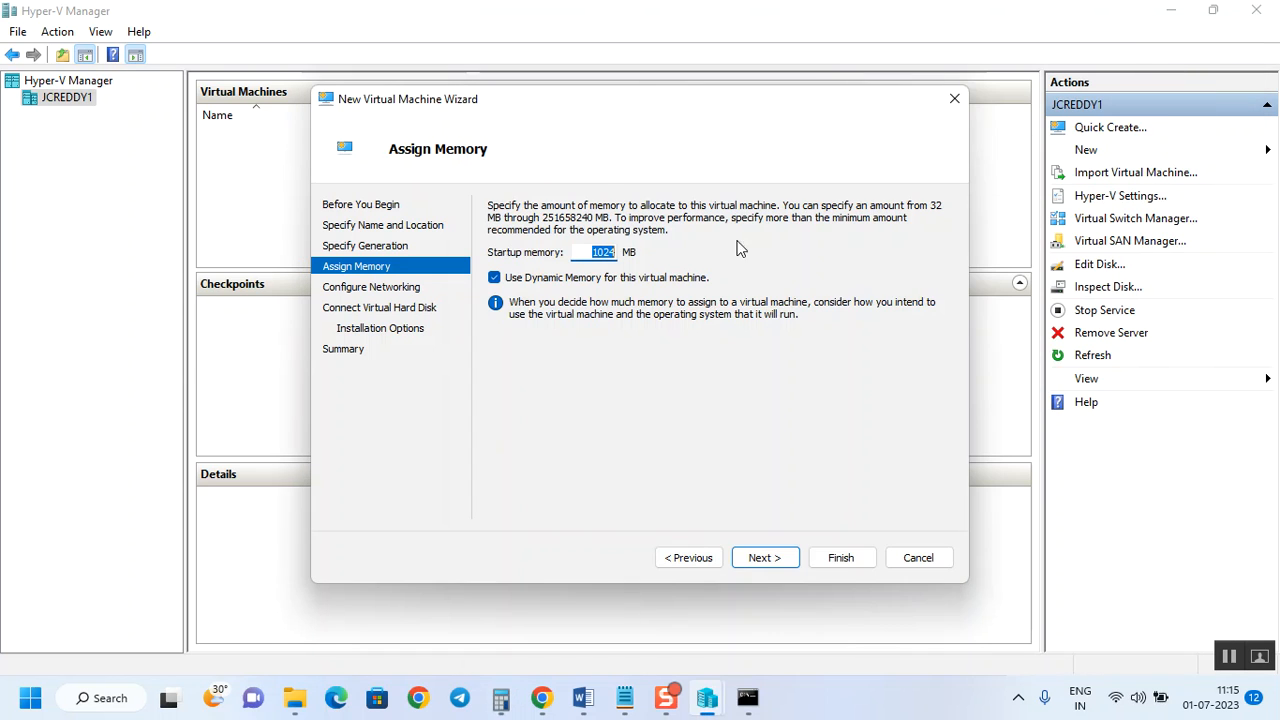
Set startup memory to 4096 MB and advance to Configure Networking.
type("409")
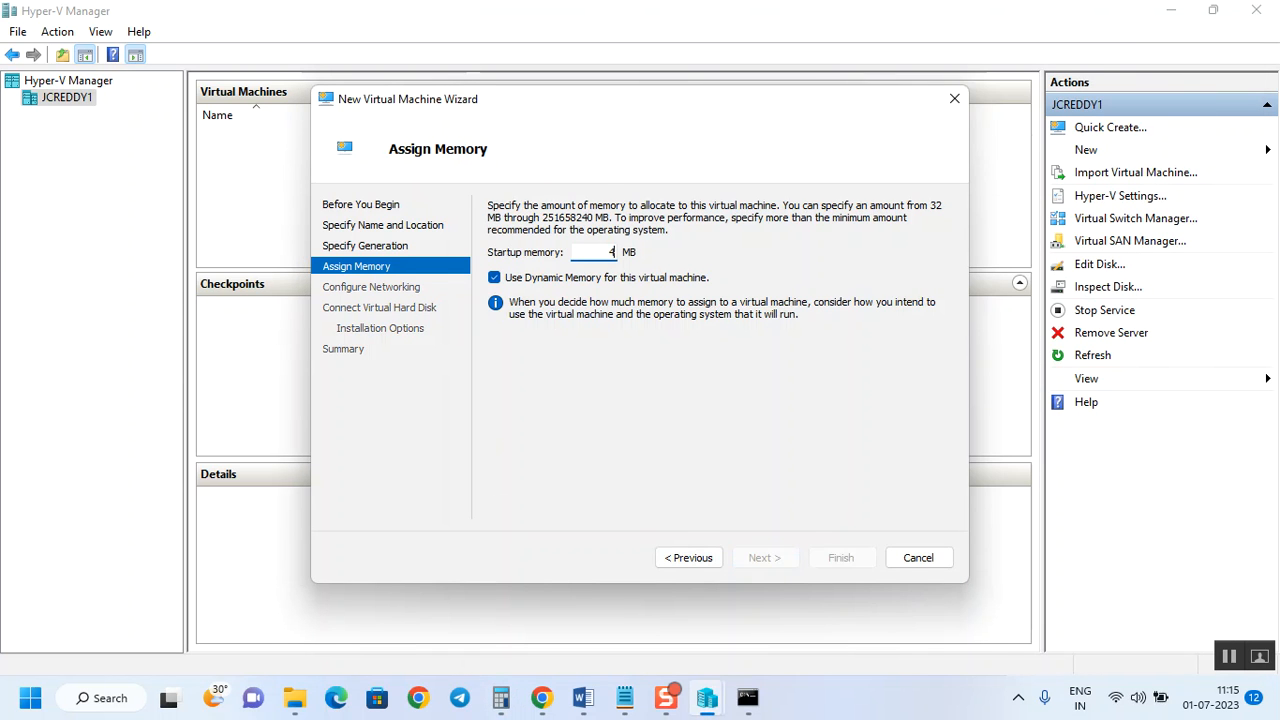
type("6")
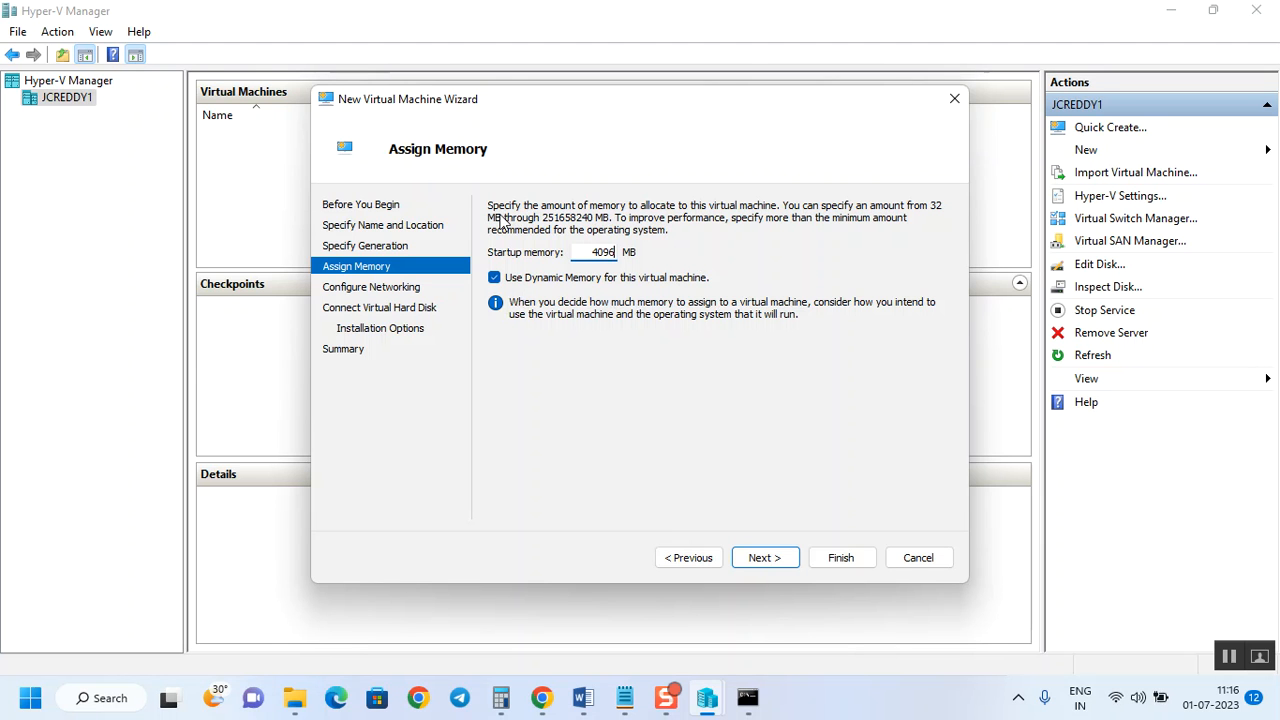
left_click(765, 558)
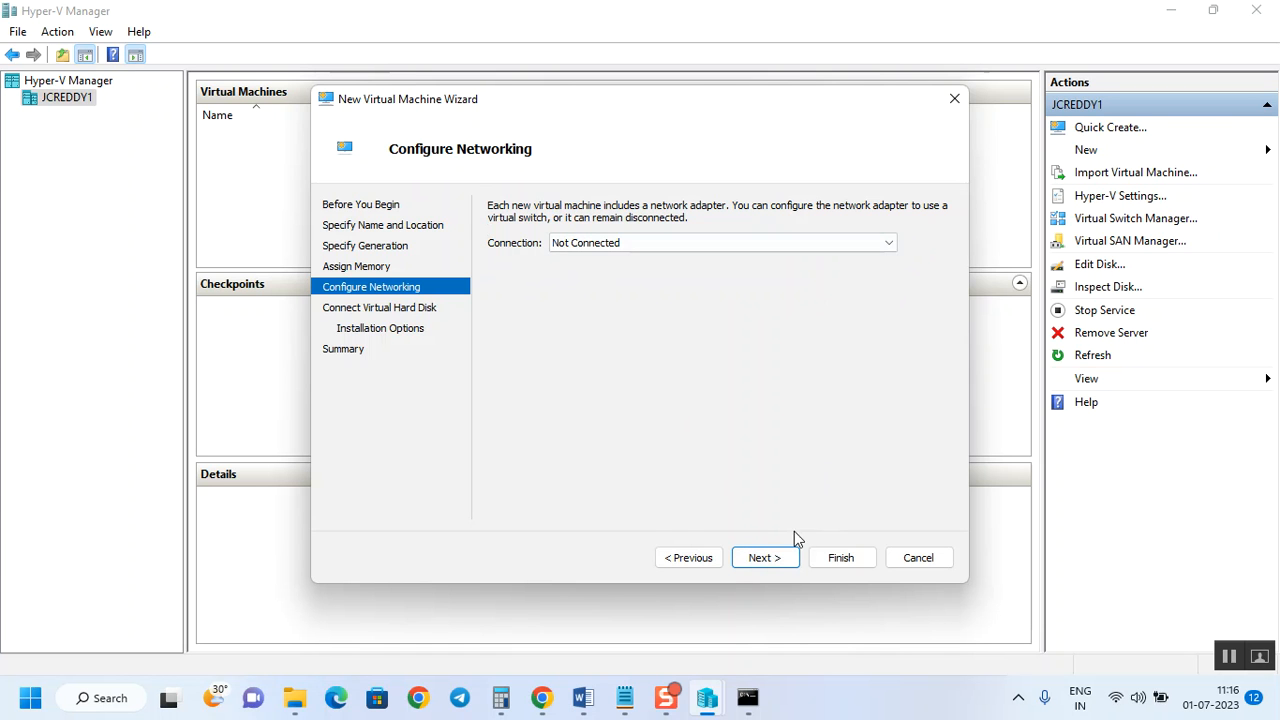
Leave networking unconnected and change the new AD Server.vhdx disk size from 127 to 80 GB.
left_click(765, 558)
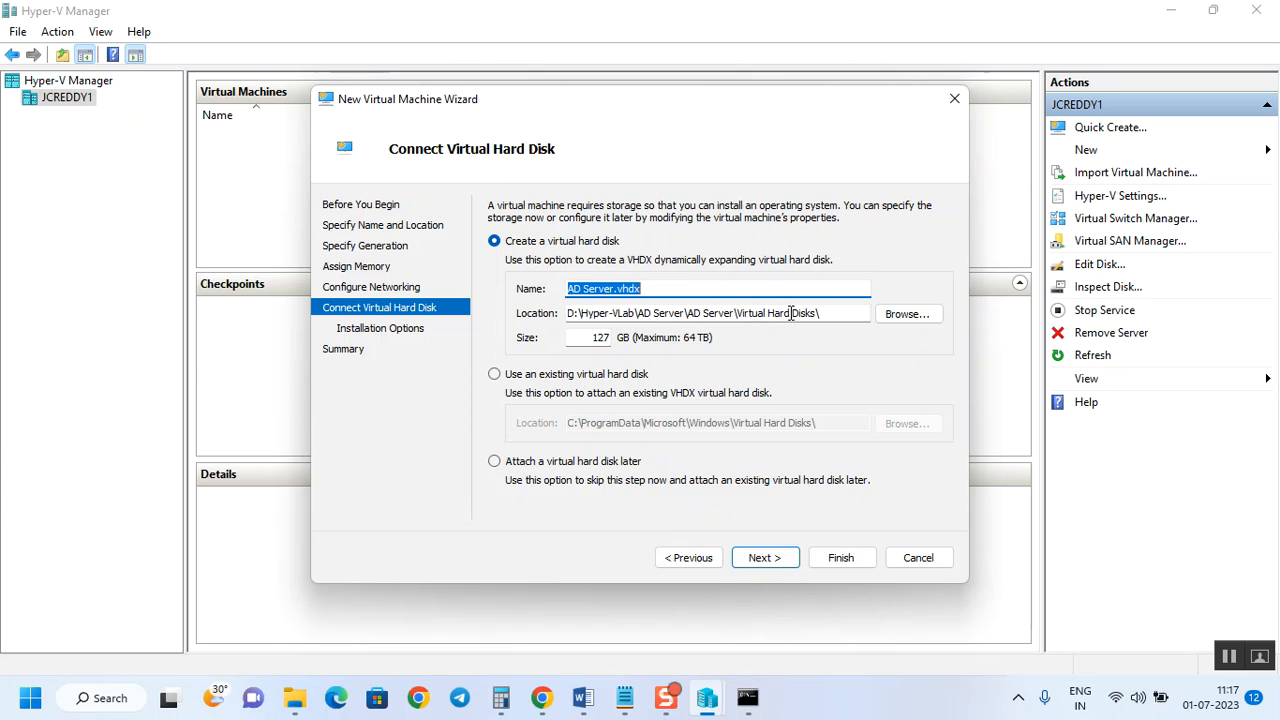
left_click_drag(826, 312, 736, 313)
left_click_drag(595, 337, 631, 342)
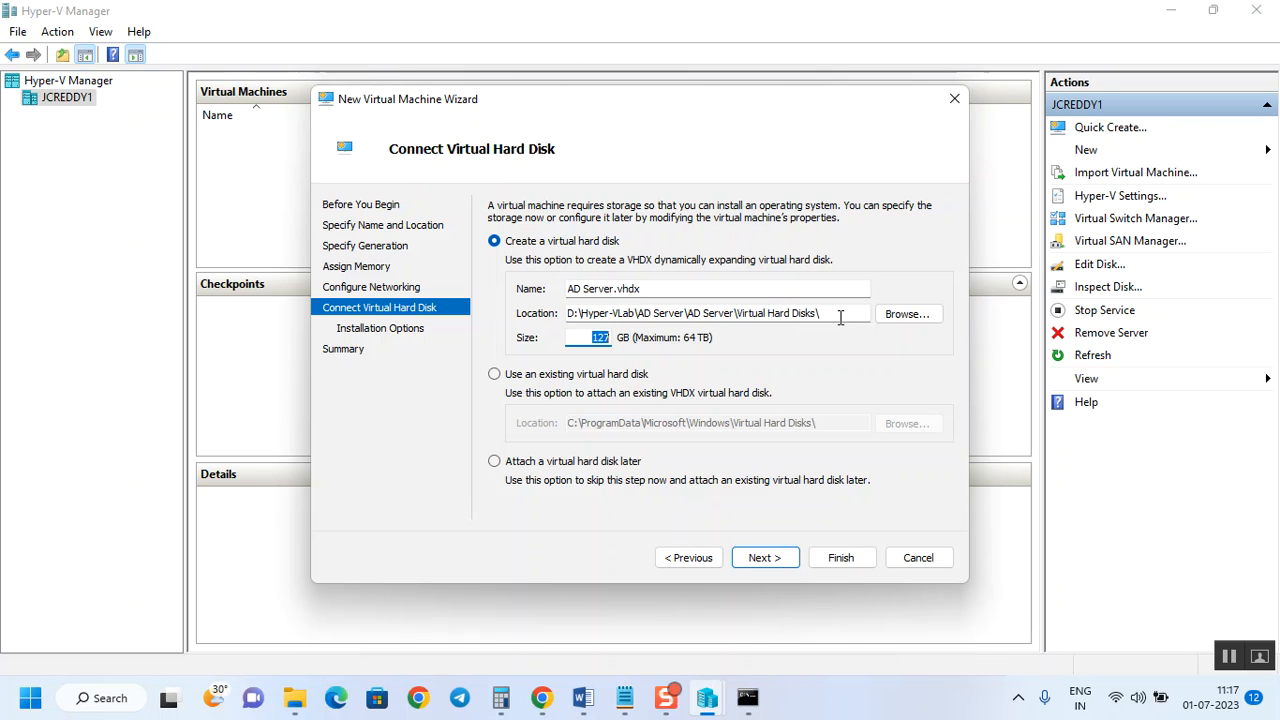
type("80")
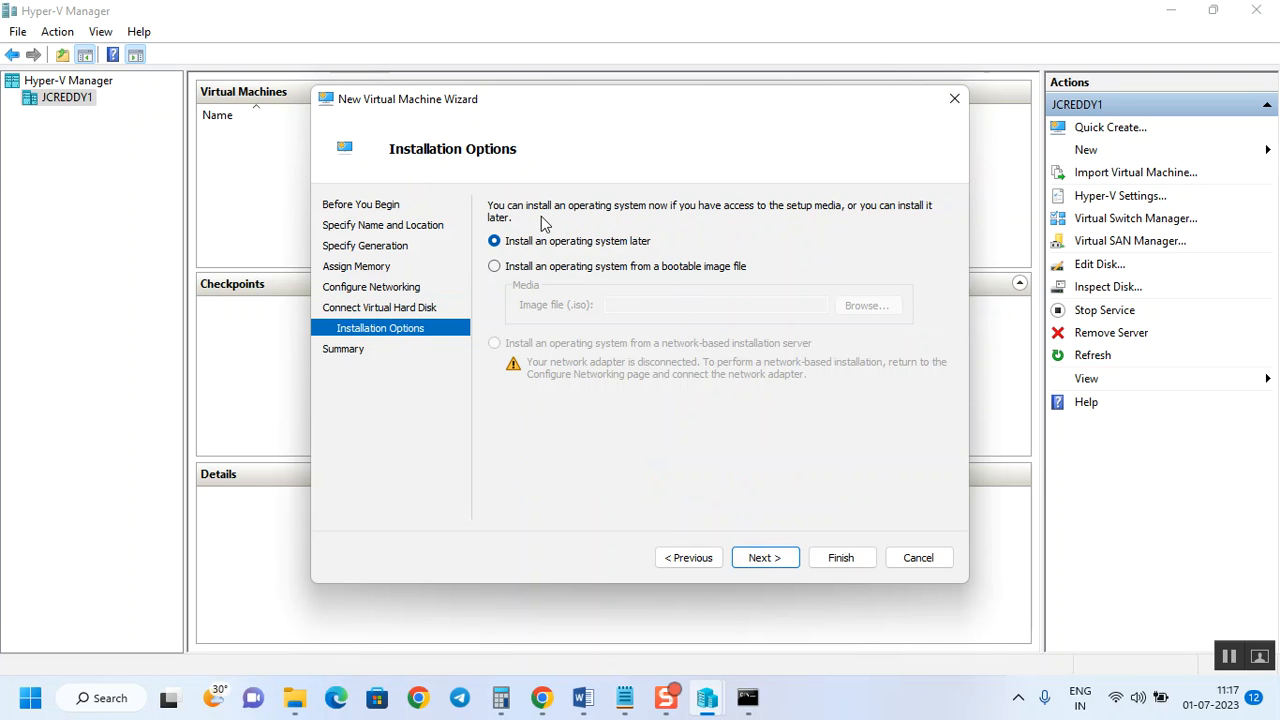
Choose 'Install an operating system later' and continue to the wizard's Summary page.
left_click(510, 267)
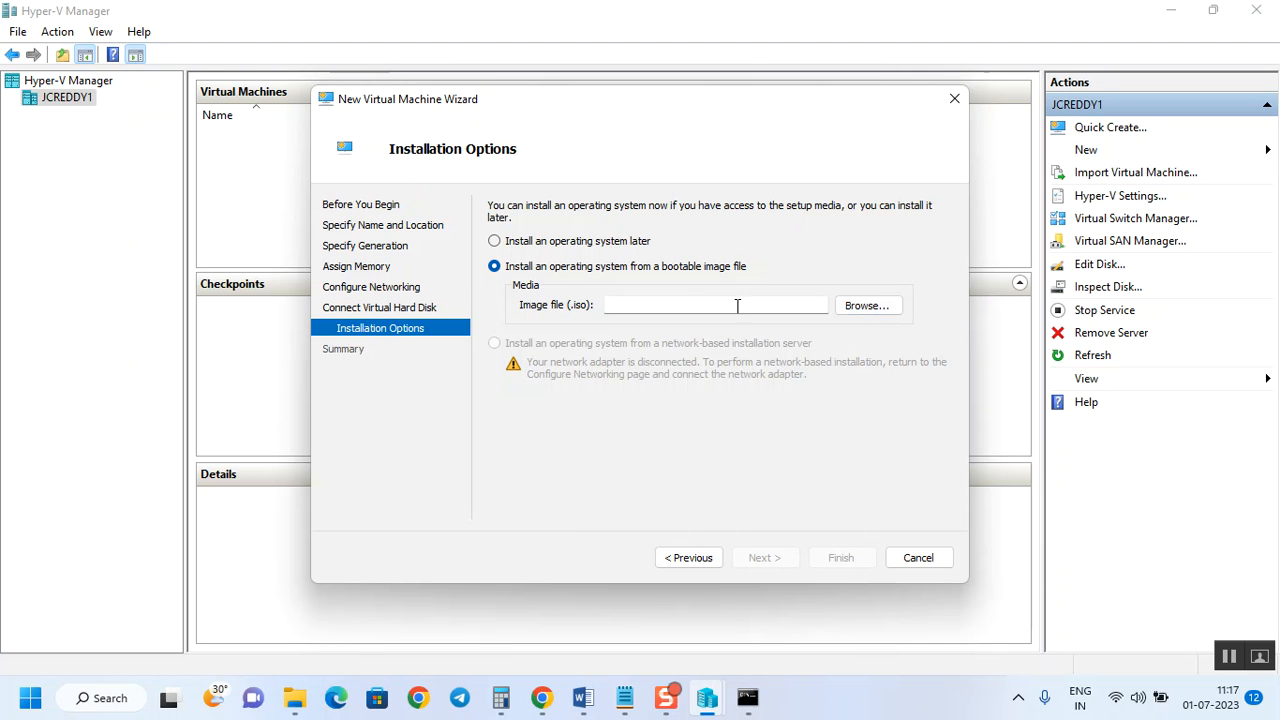
left_click(584, 247)
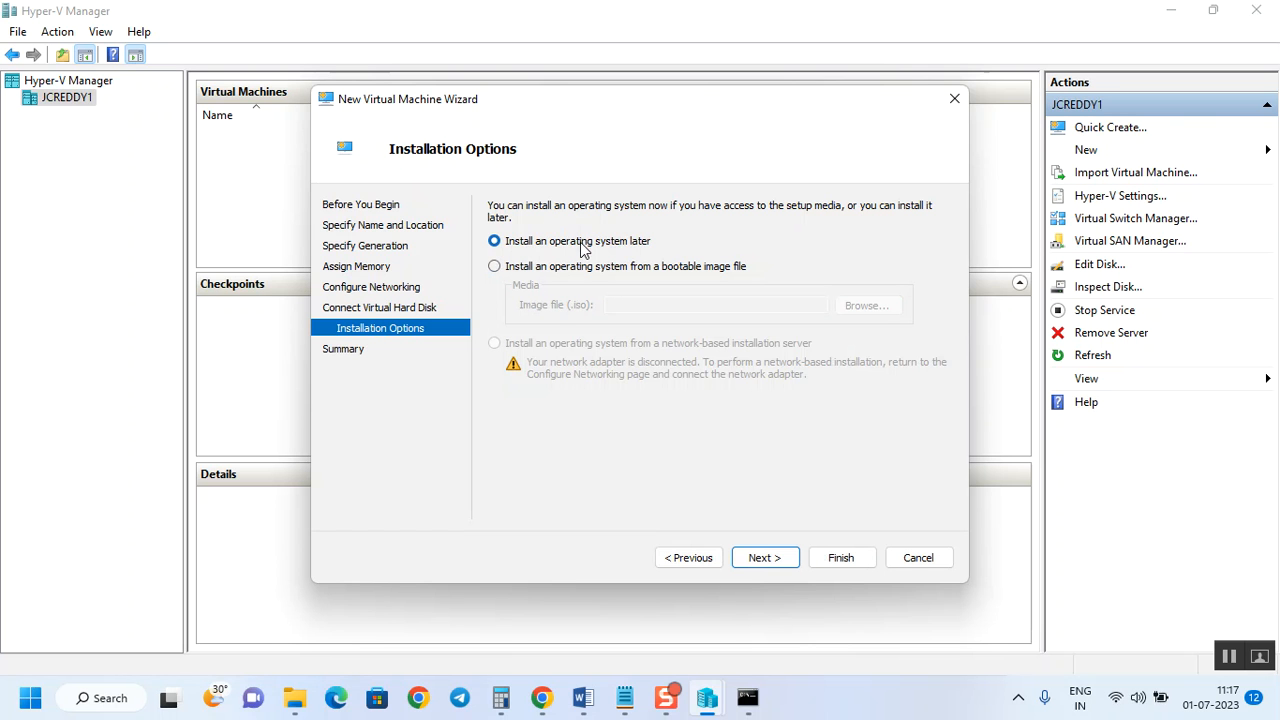
left_click(770, 563)
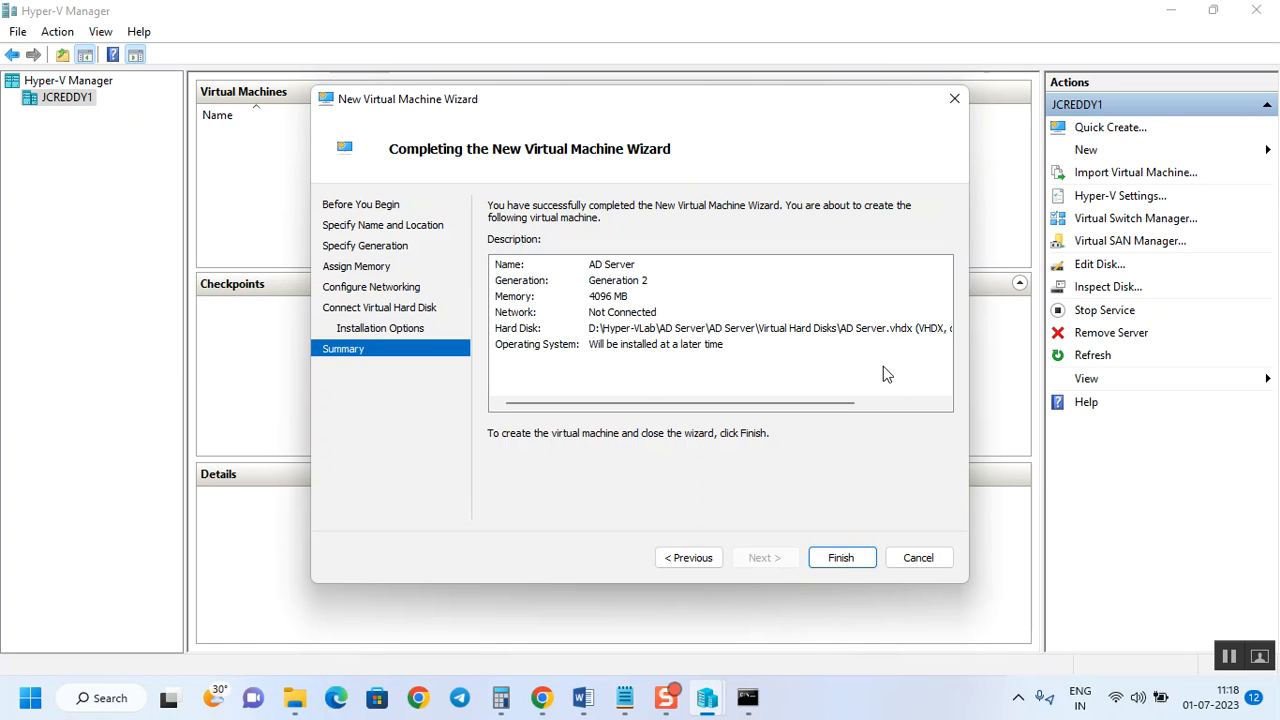
Review the AD Server summary description and finish creating the Generation 2 virtual machine.
mouse_move(660, 408)
left_mouse_down()
mouse_move(788, 400)
mouse_move(660, 391)
left_mouse_up()
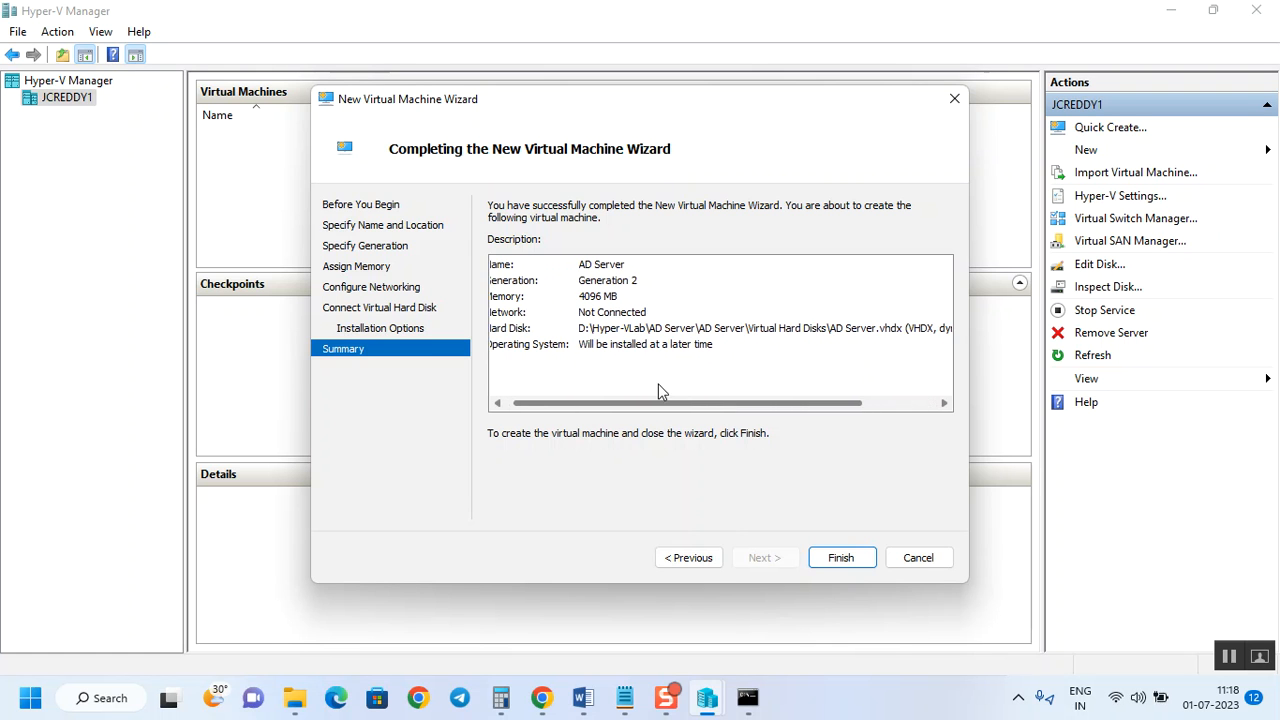
left_click_drag(840, 403, 918, 400)
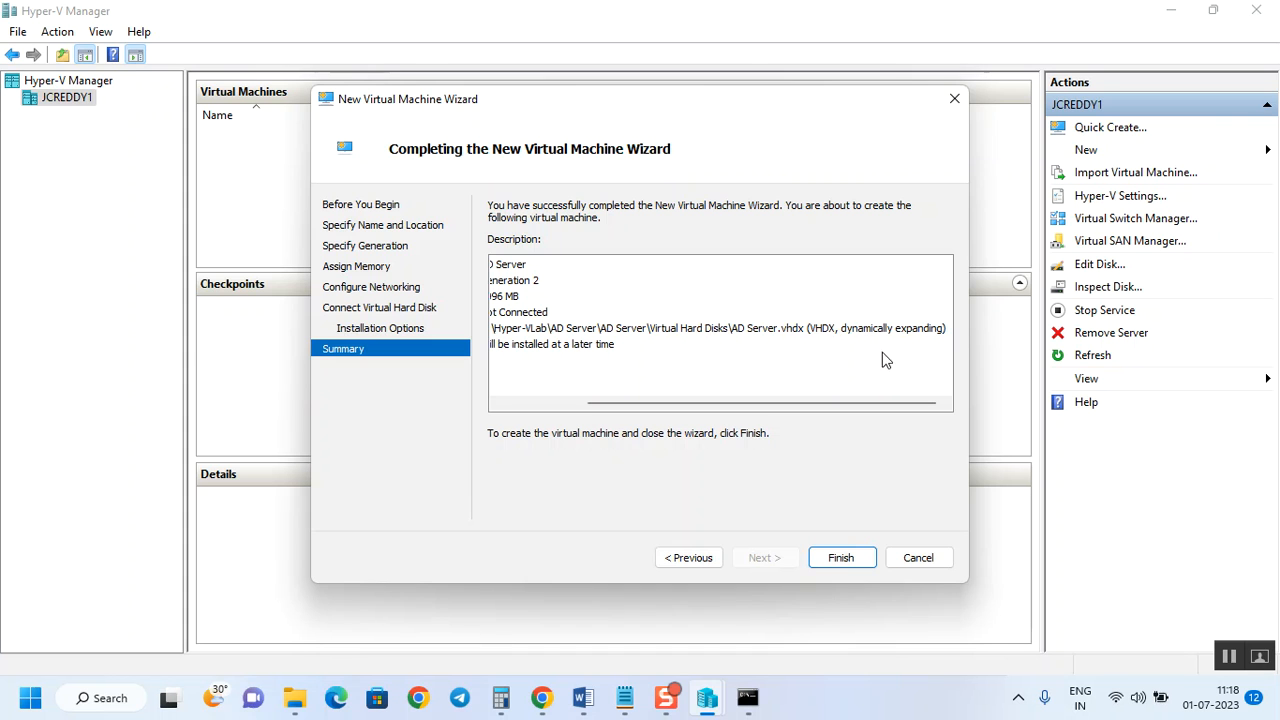
left_click_drag(890, 404, 765, 406)
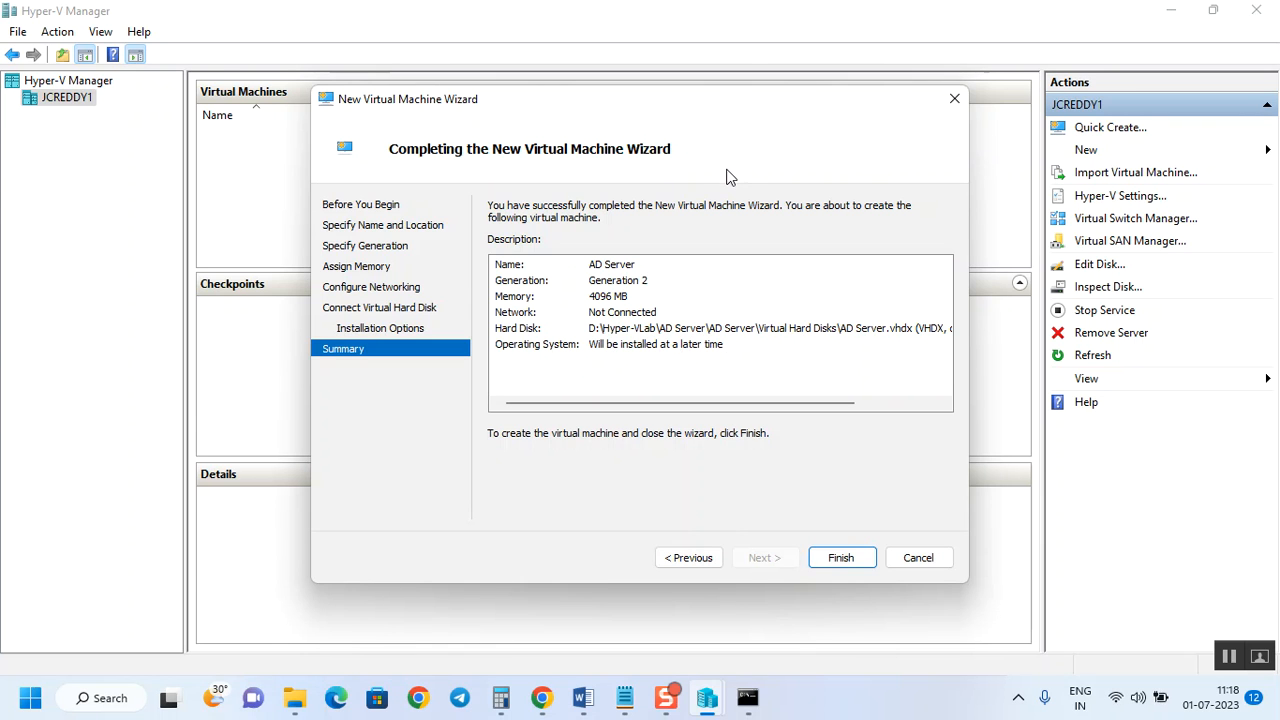
left_click(843, 561)
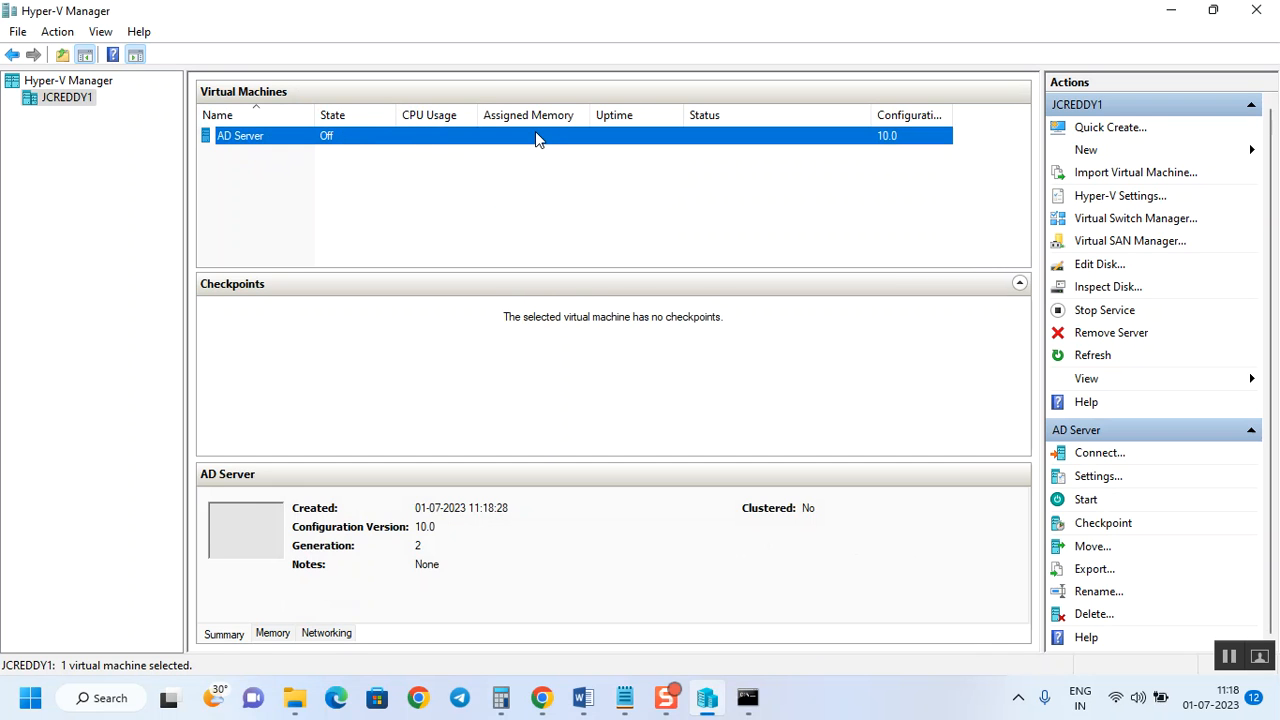
In AD Server's settings, raise virtual processors from 1 to 4 and show processor Compatibility.
right_click(375, 136)
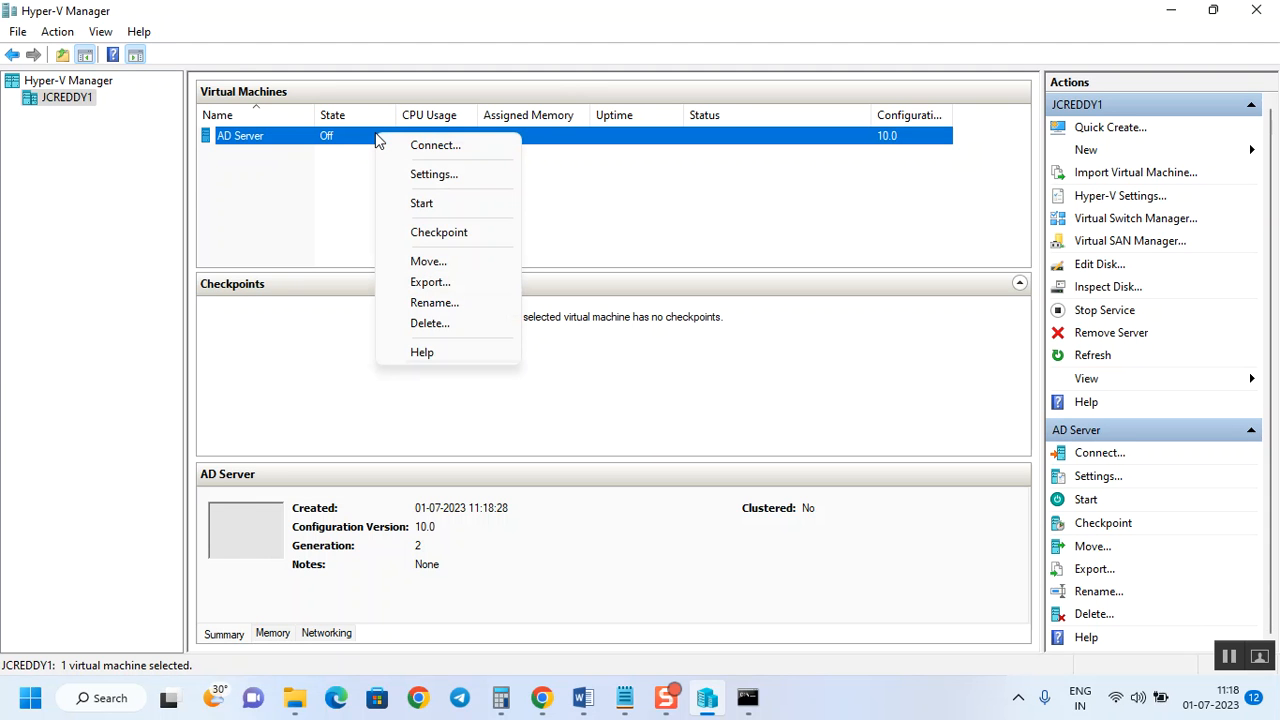
left_click(425, 178)
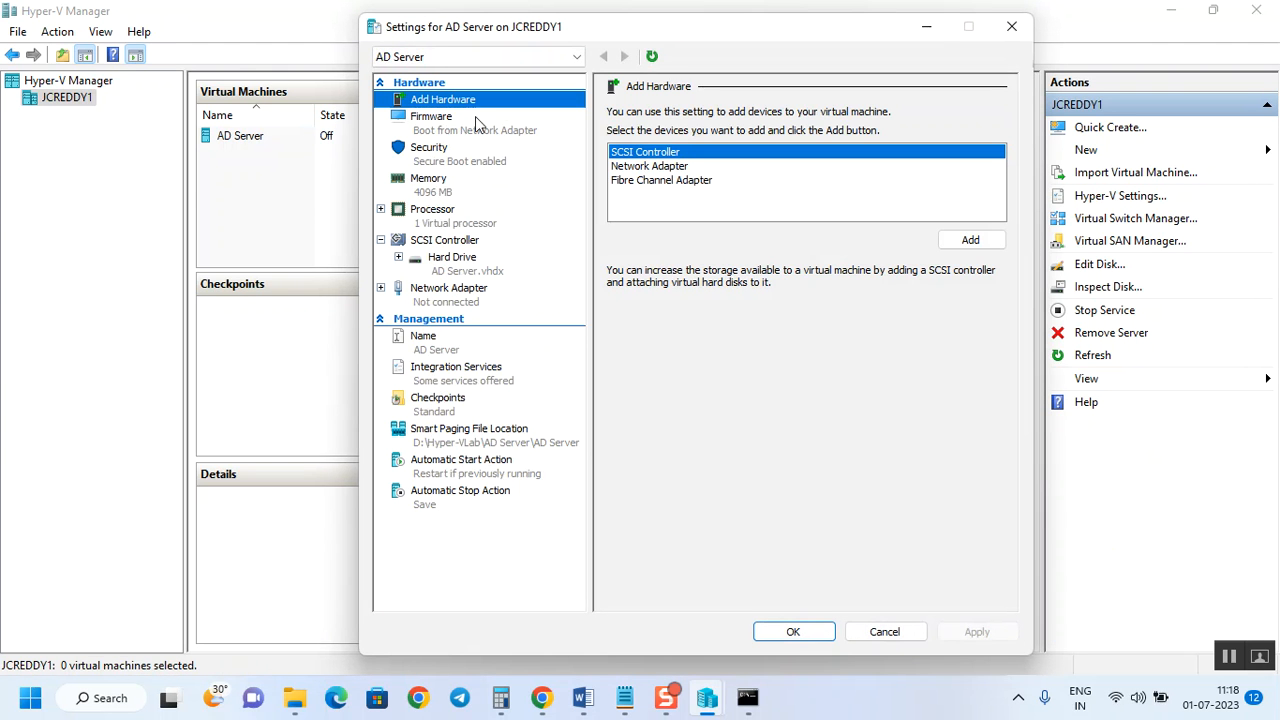
left_click(434, 224)
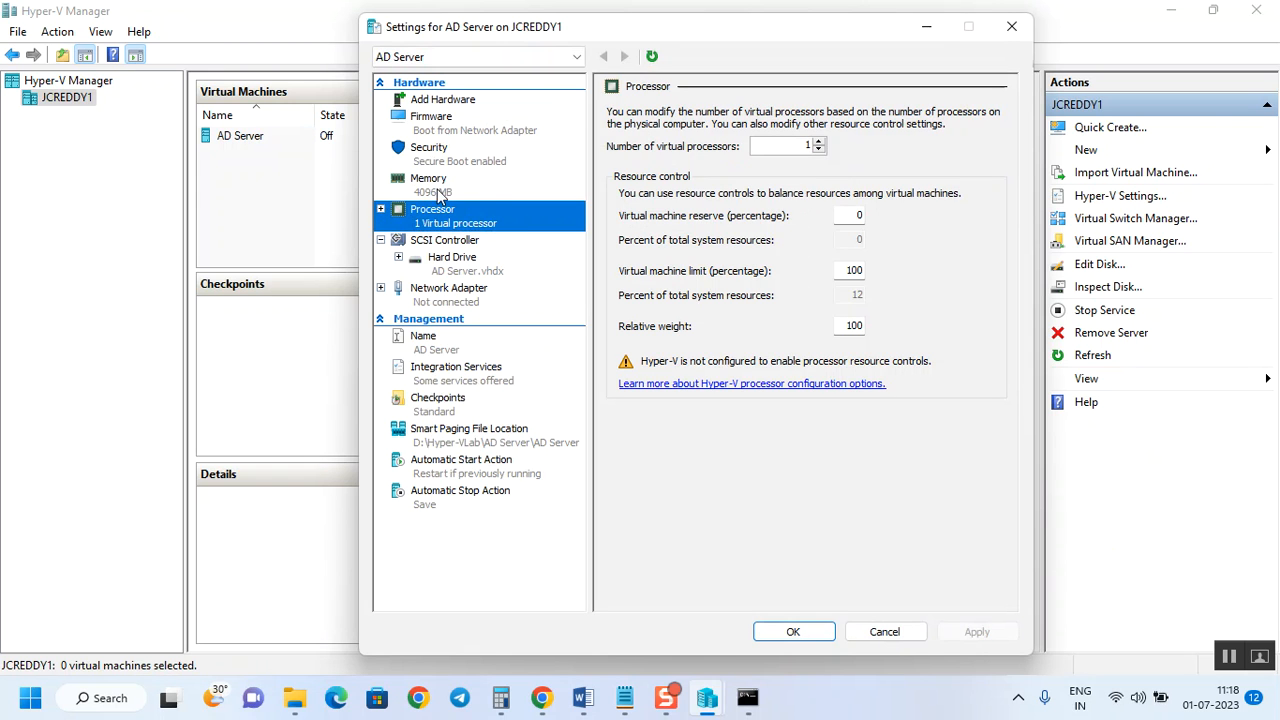
left_click(818, 142)
left_click(818, 142)
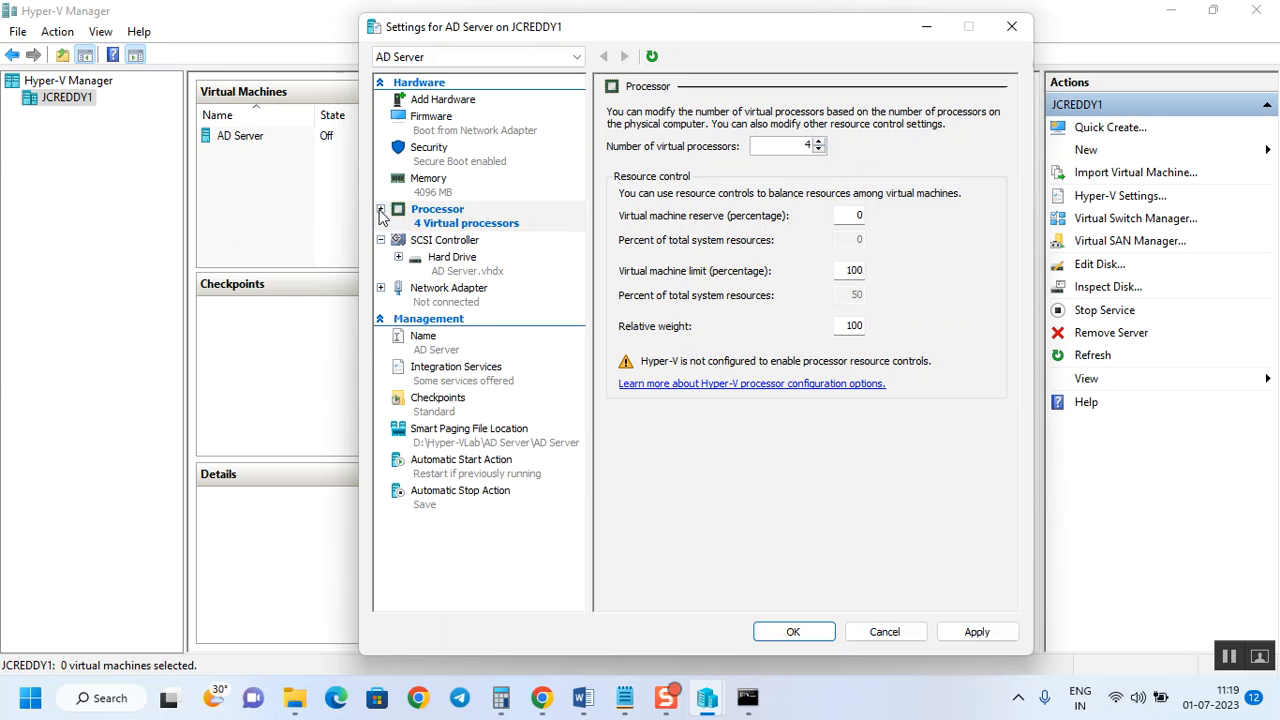
left_click(380, 210)
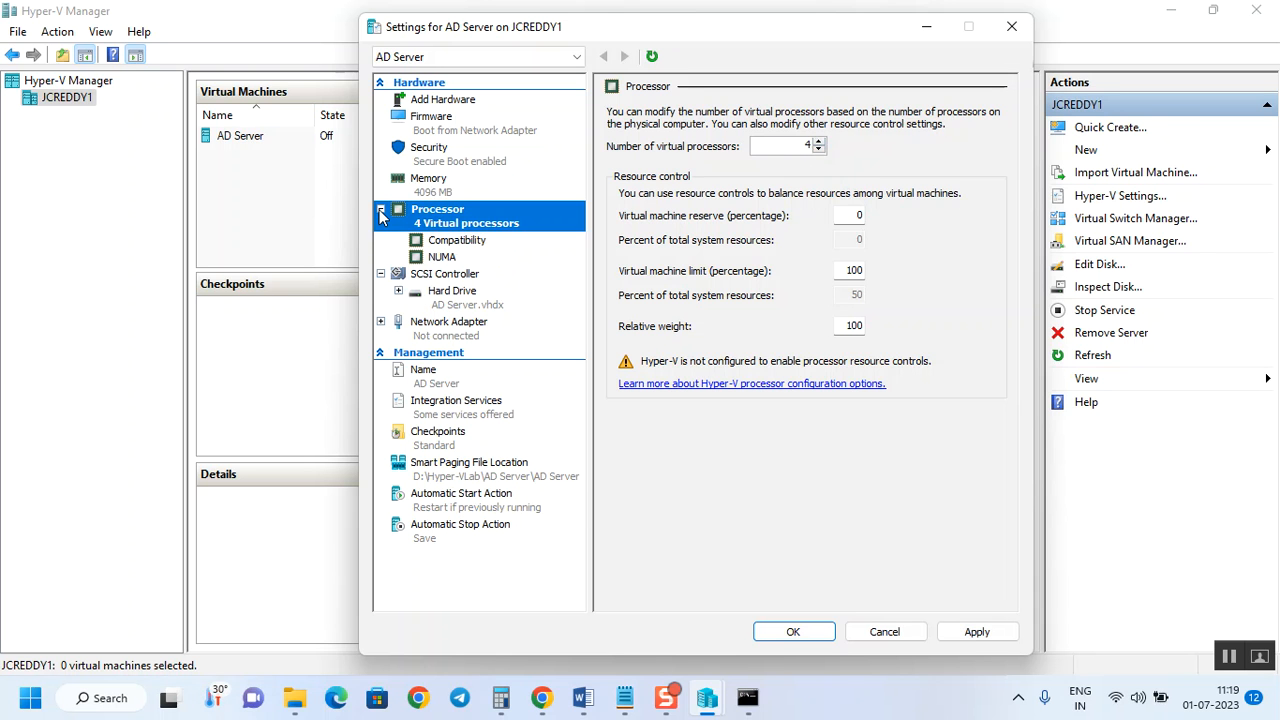
left_click(474, 249)
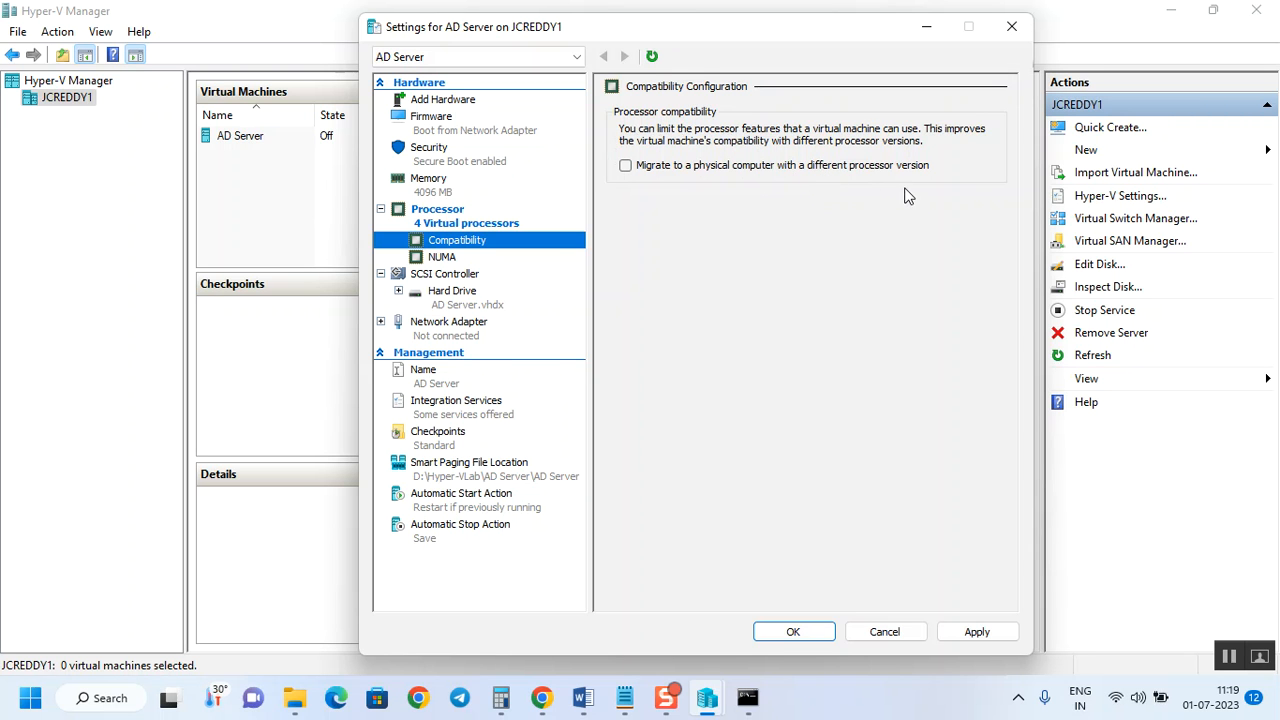
Allow migration to a physical computer with a different processor version, reviewing NUMA before SCSI Controller.
left_click(625, 167)
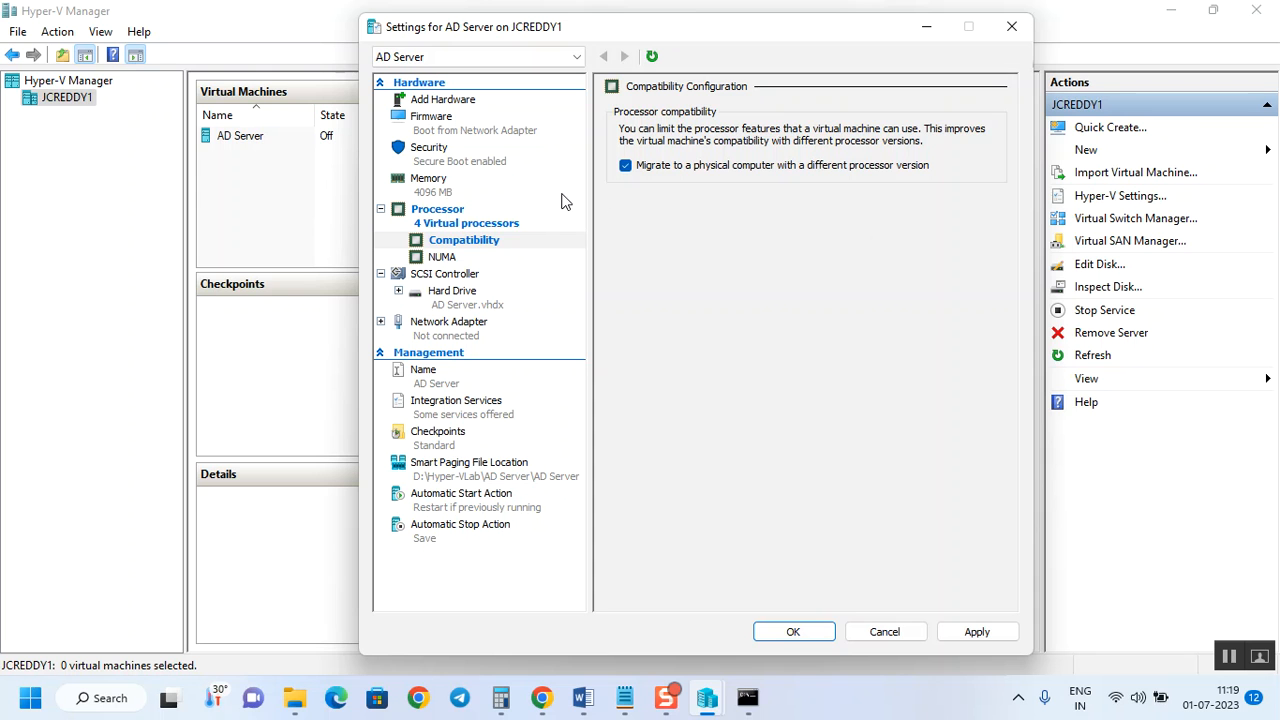
left_click(446, 262)
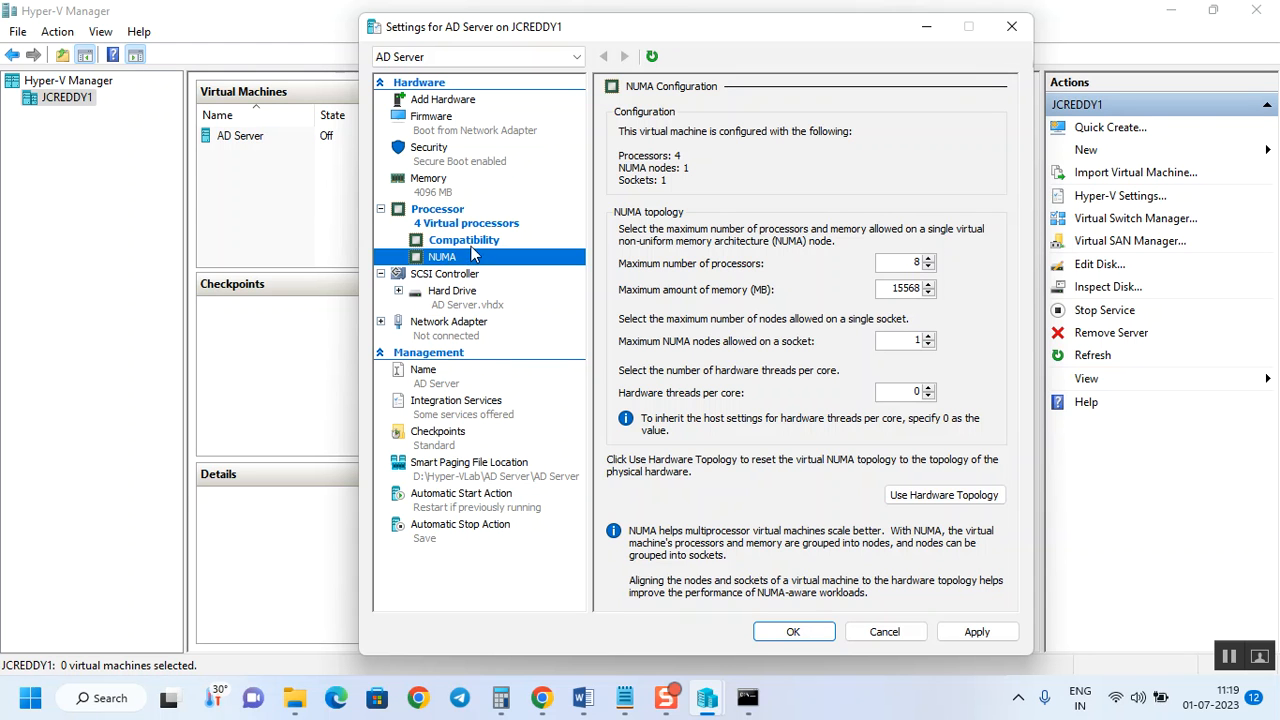
left_click(460, 240)
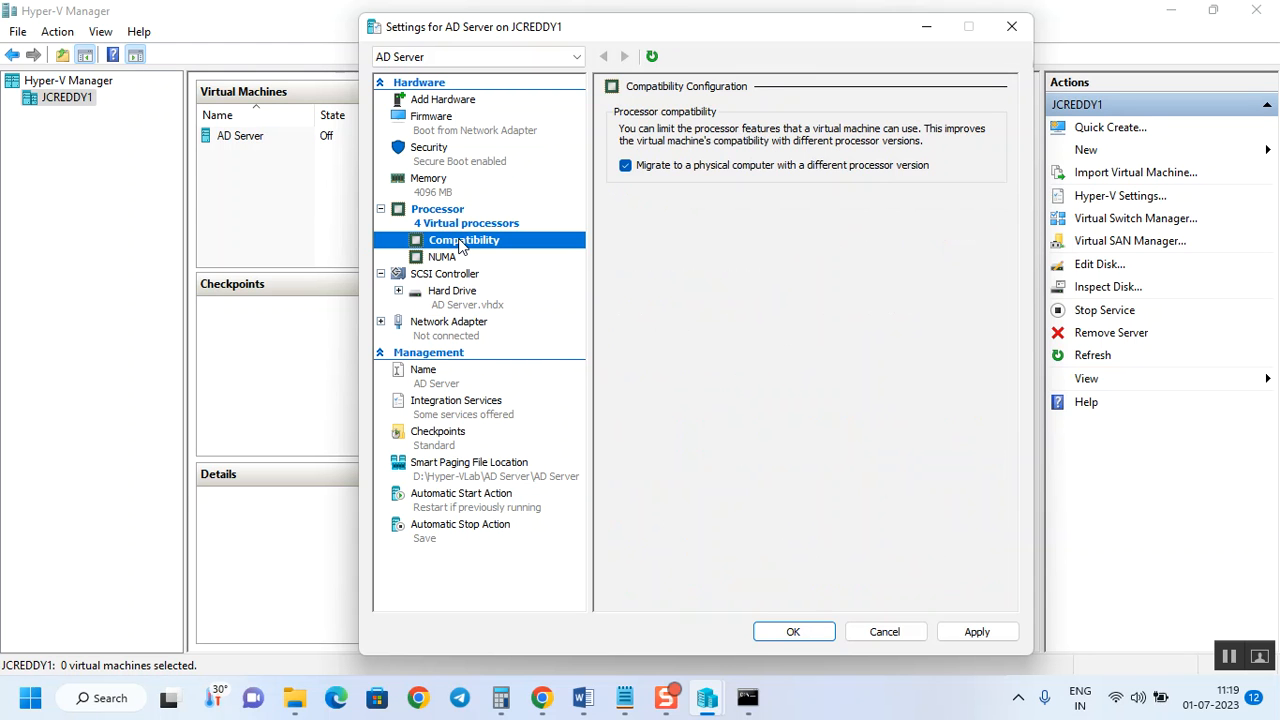
left_click(441, 258)
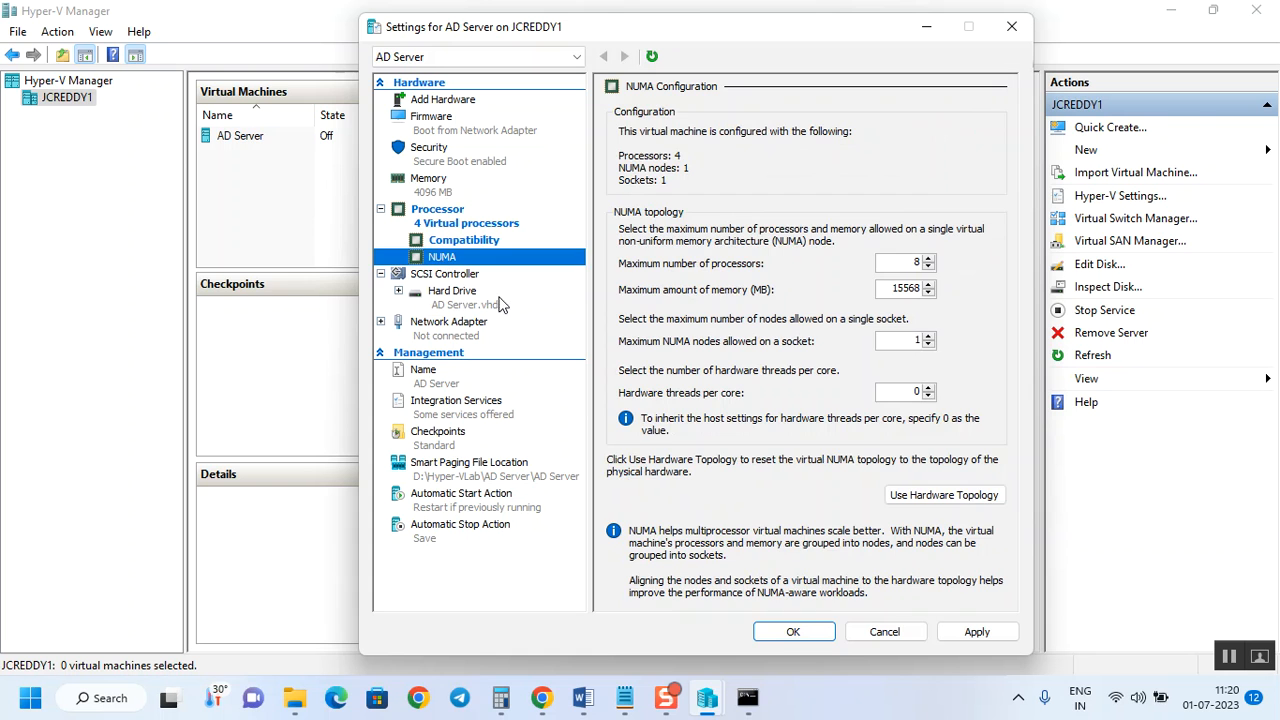
left_click(461, 279)
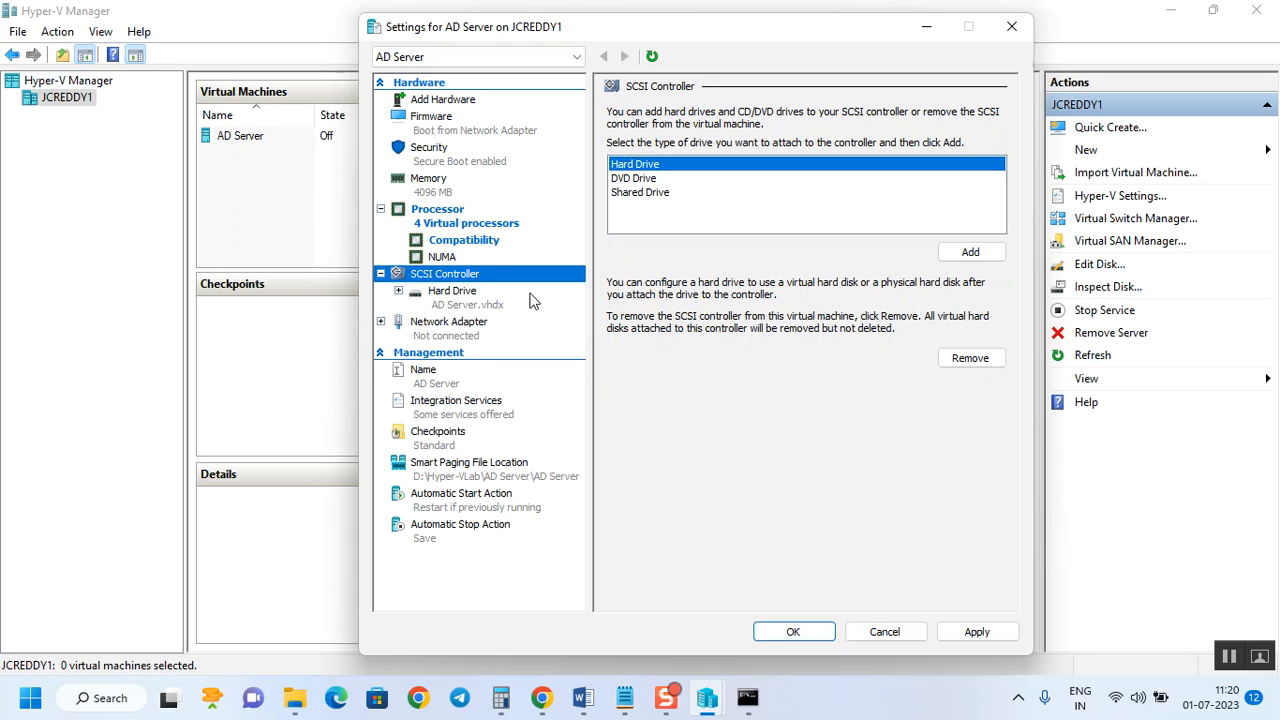
Review the Name and Integration Services pages, leaving Time synchronization enabled, then view Checkpoints.
left_click(481, 376)
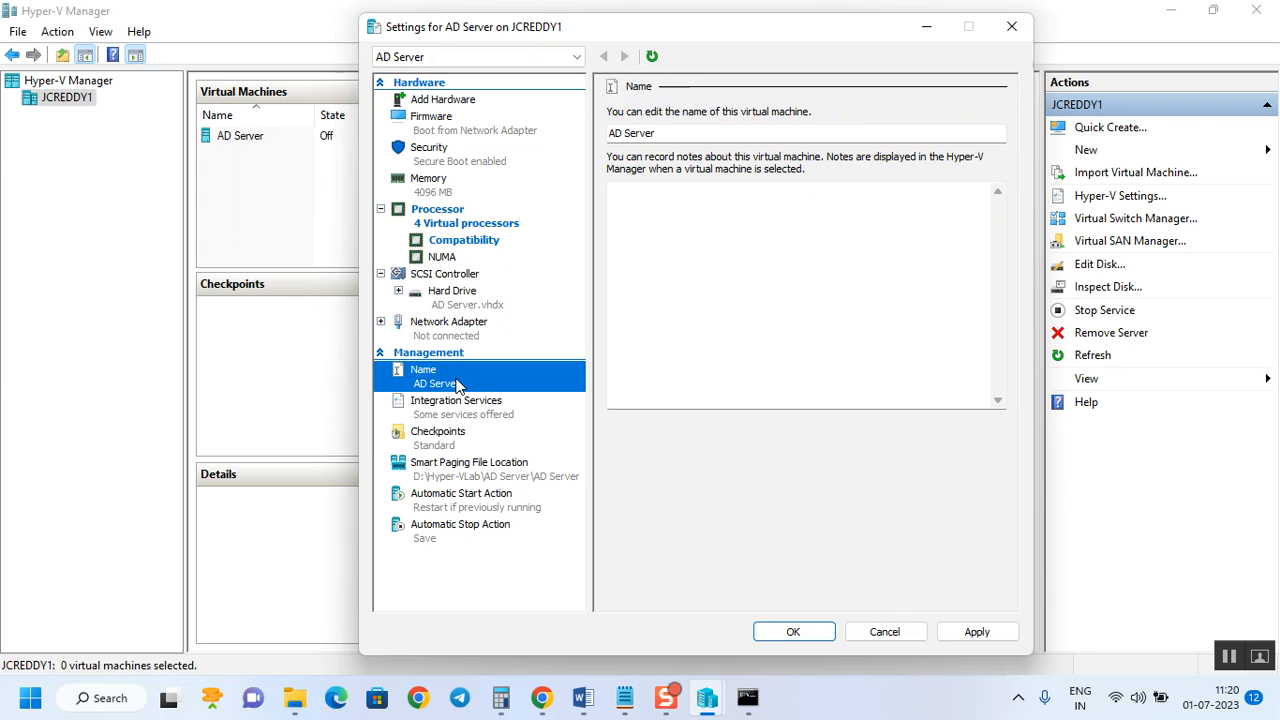
left_click(520, 420)
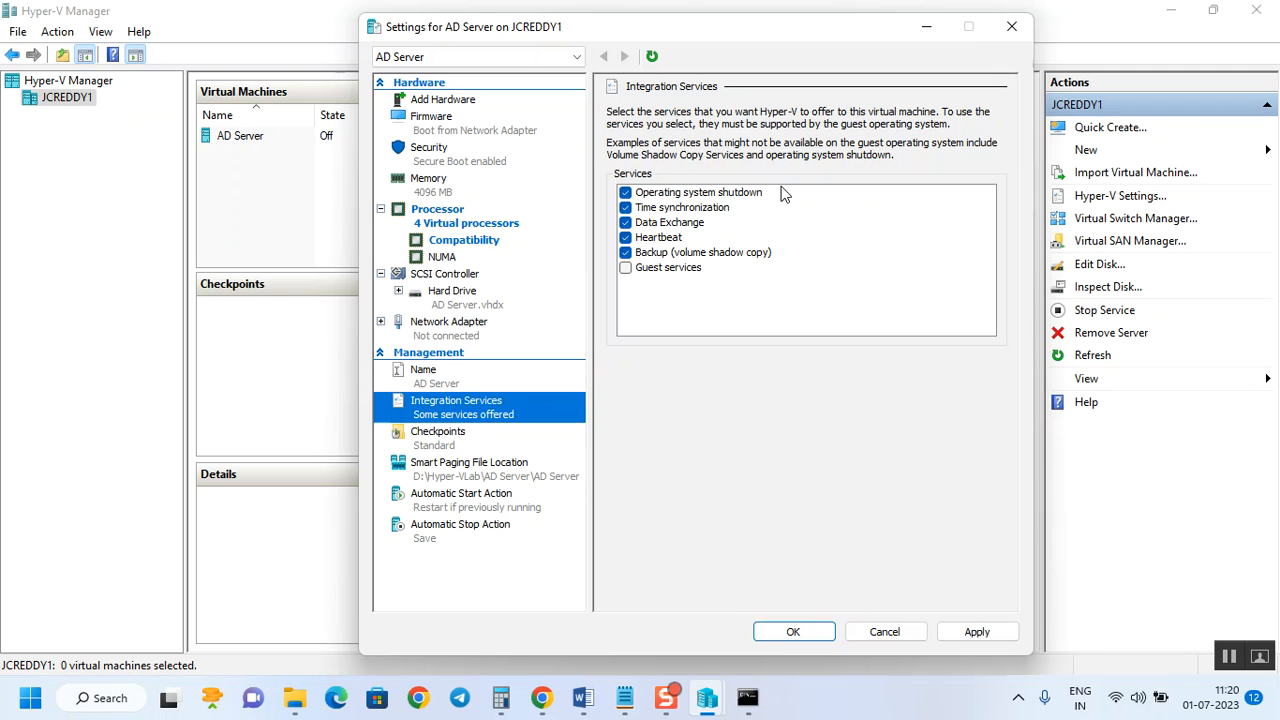
left_click(628, 209)
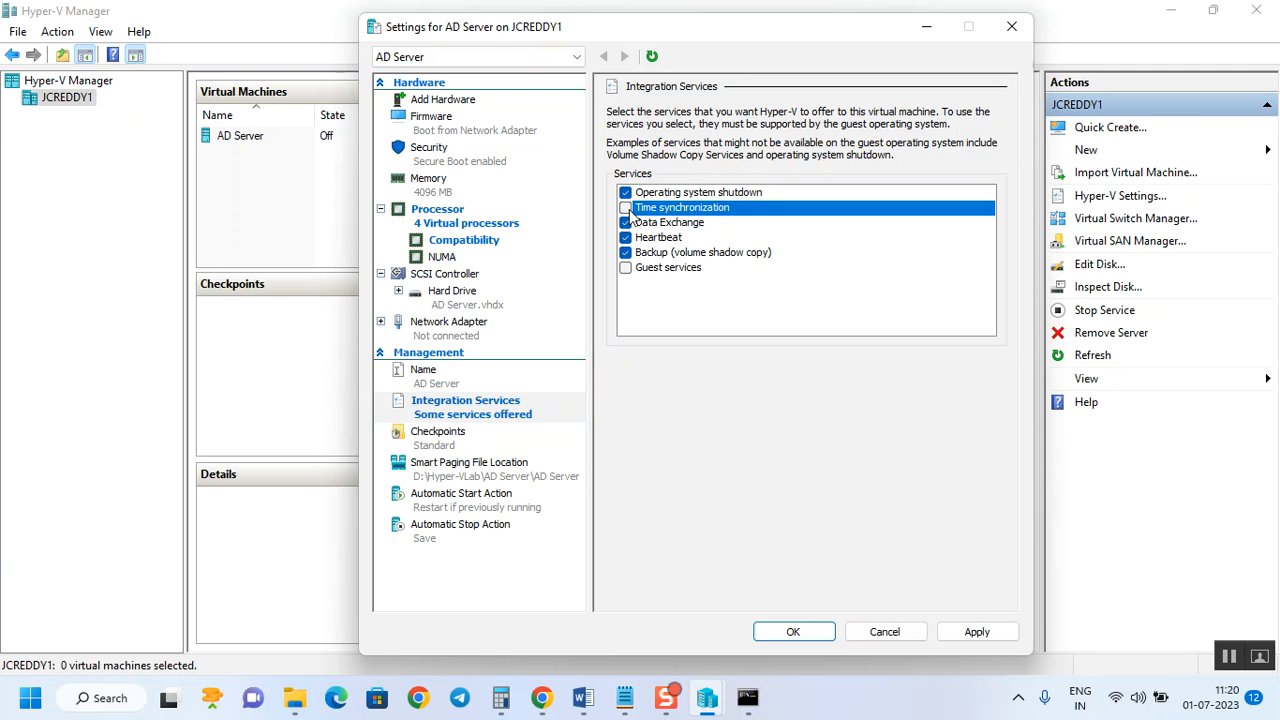
left_click(626, 209)
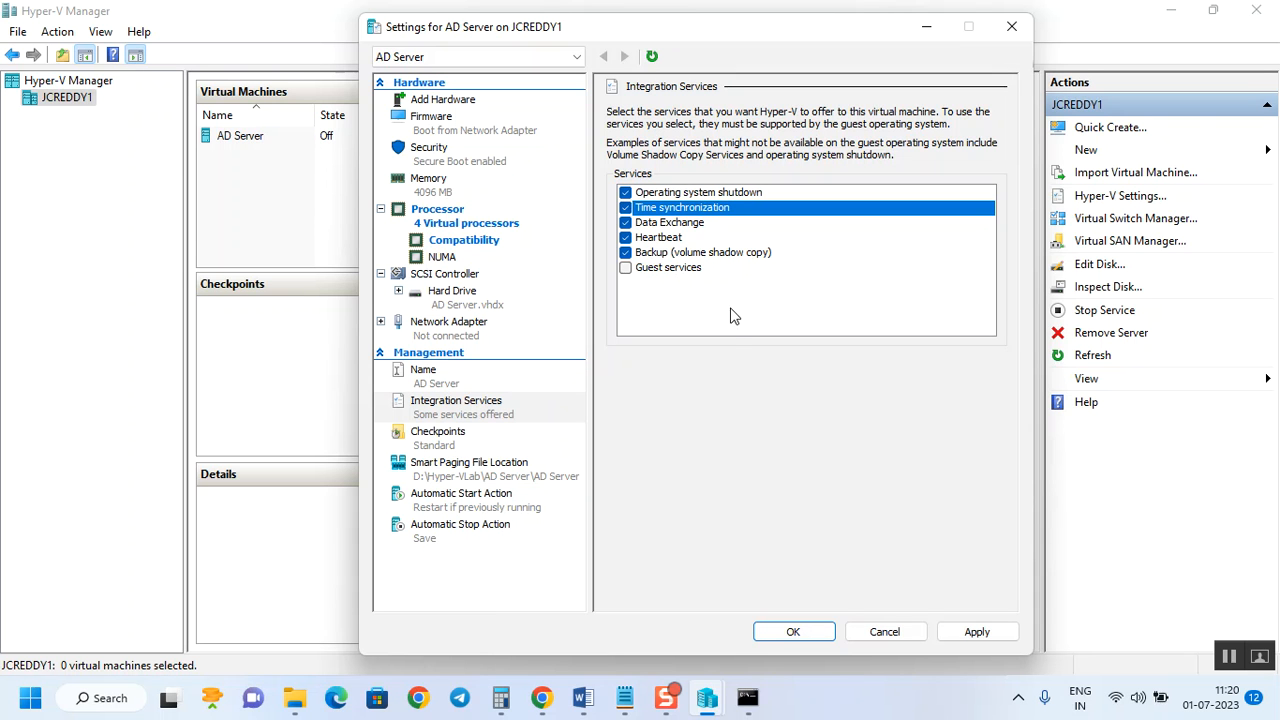
left_click(468, 438)
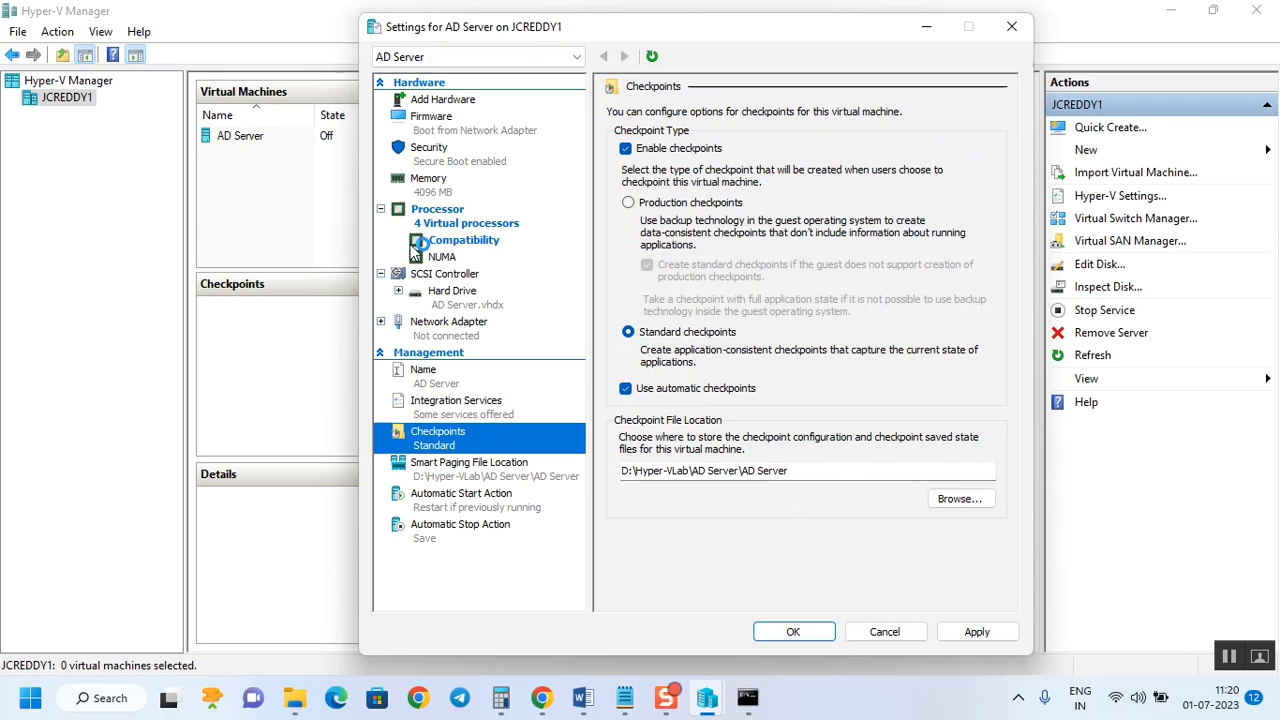
Check the checkpoint path, Smart Paging and Automatic Stop Action (Save), then apply and close the settings.
left_click(826, 466)
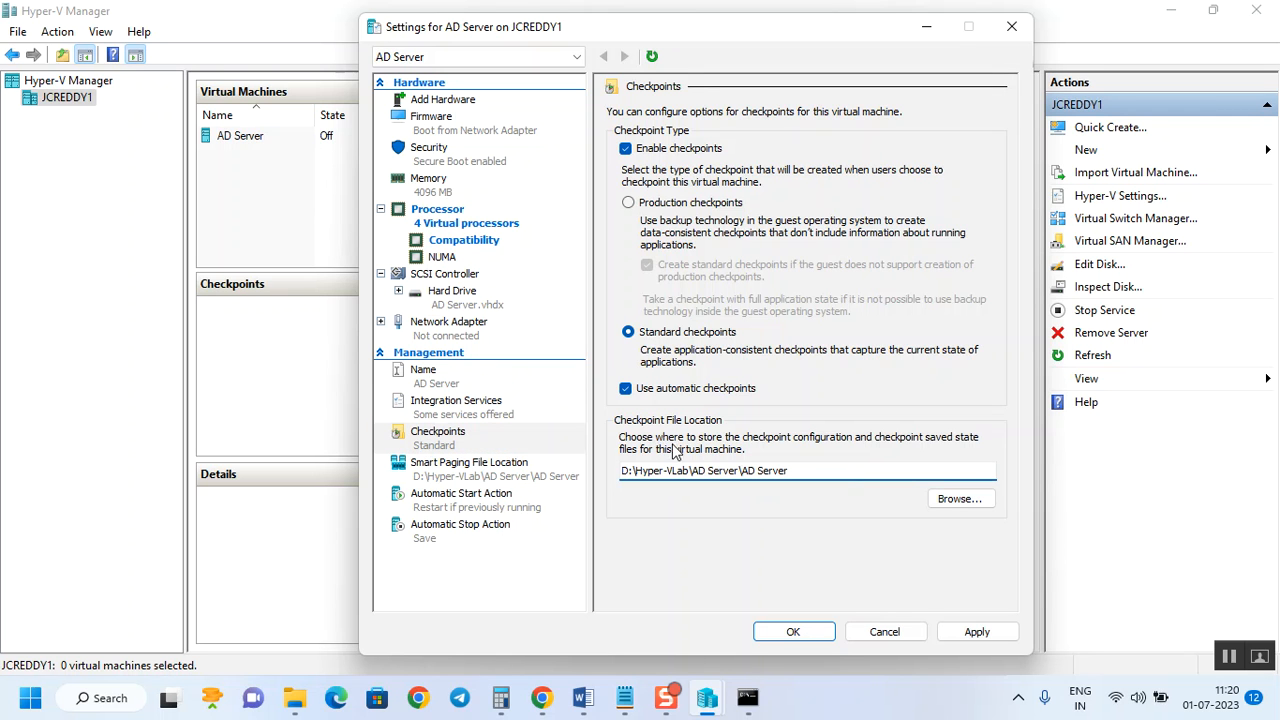
left_click_drag(623, 472, 692, 471)
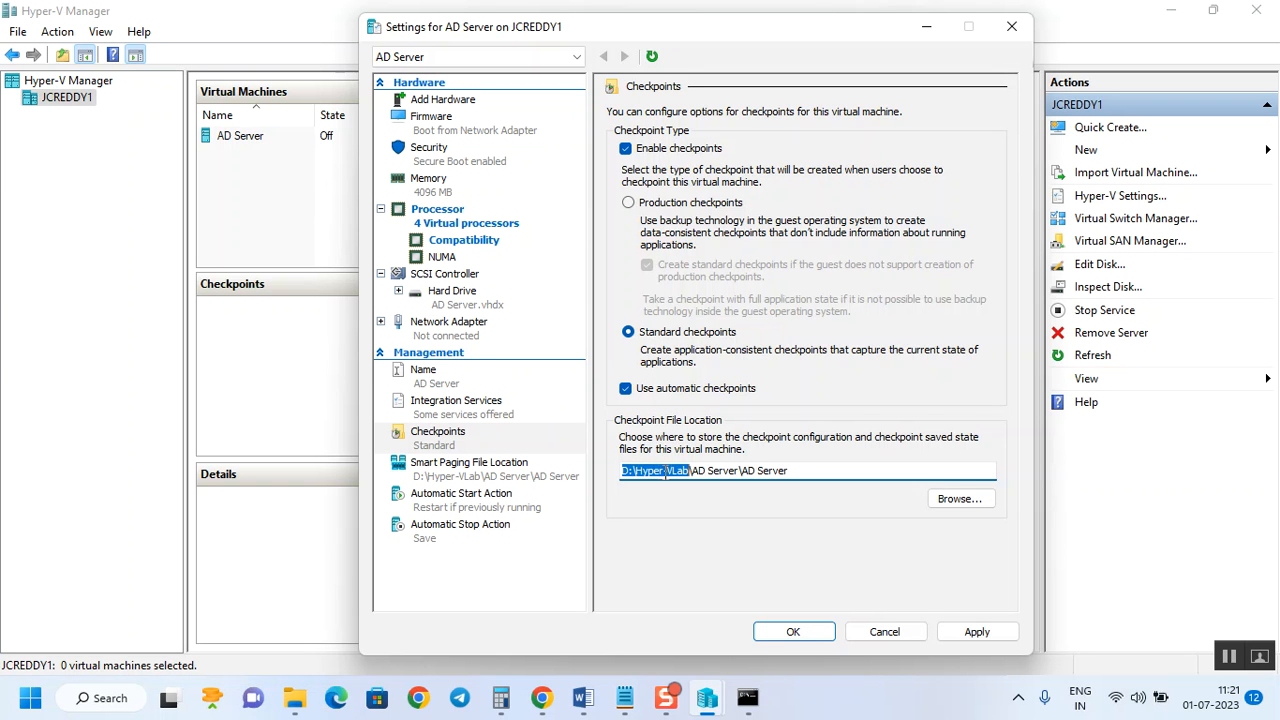
left_click(519, 482)
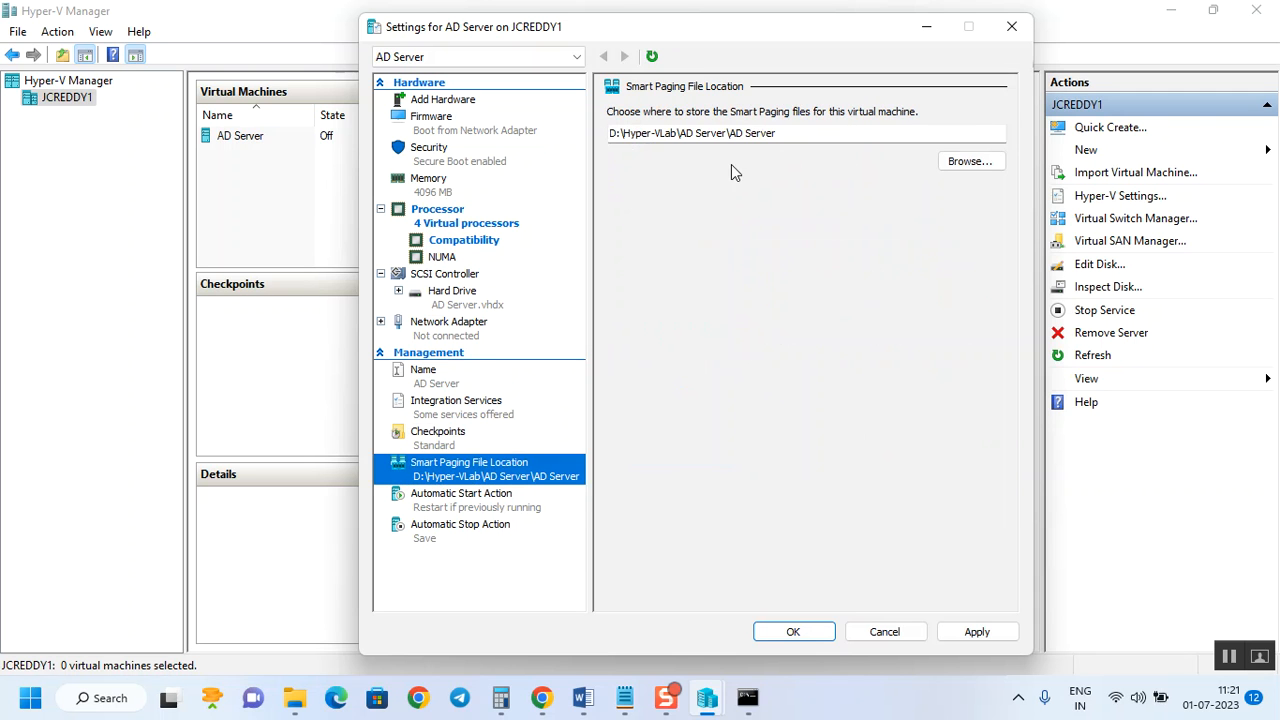
left_click(476, 512)
left_click(480, 528)
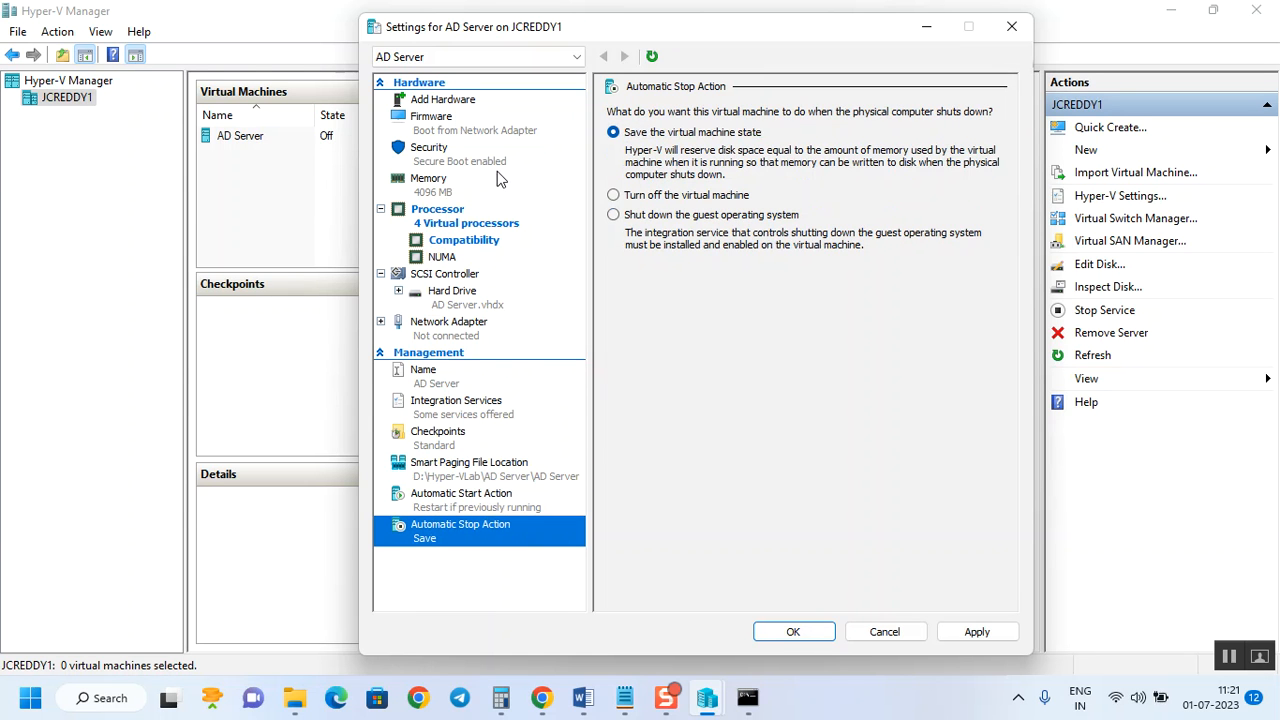
left_click(977, 634)
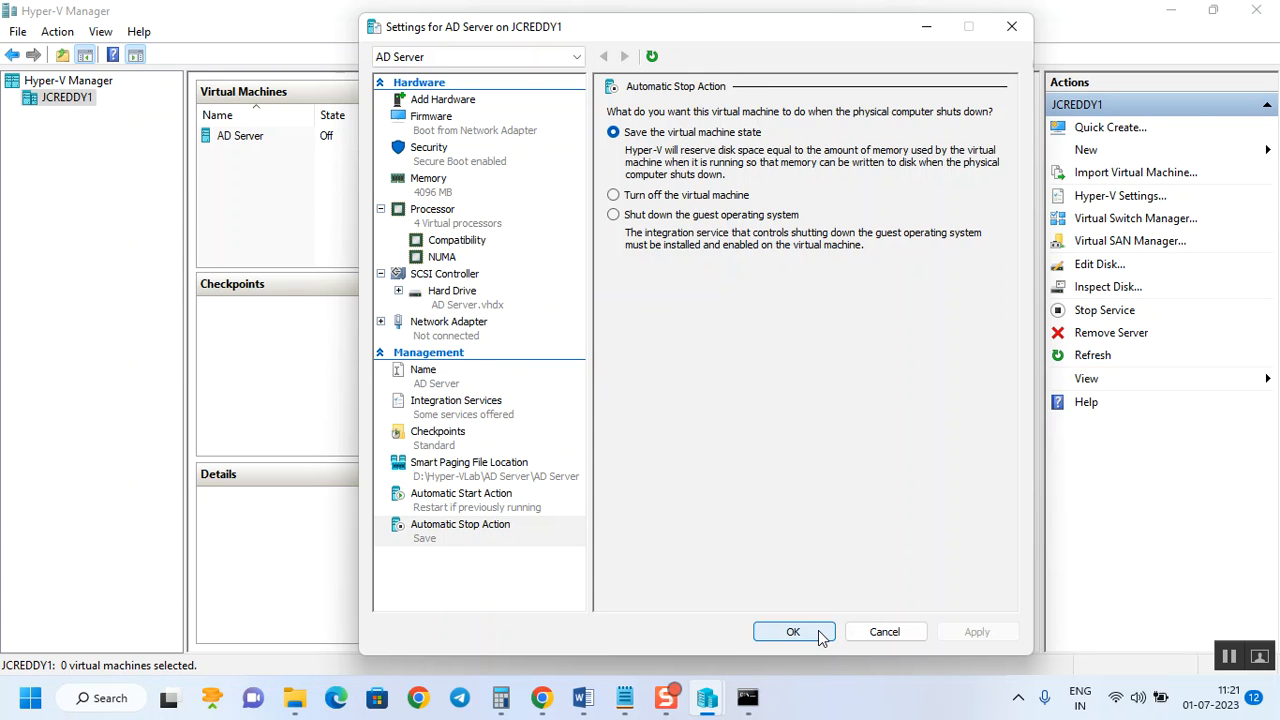
left_click(793, 632)
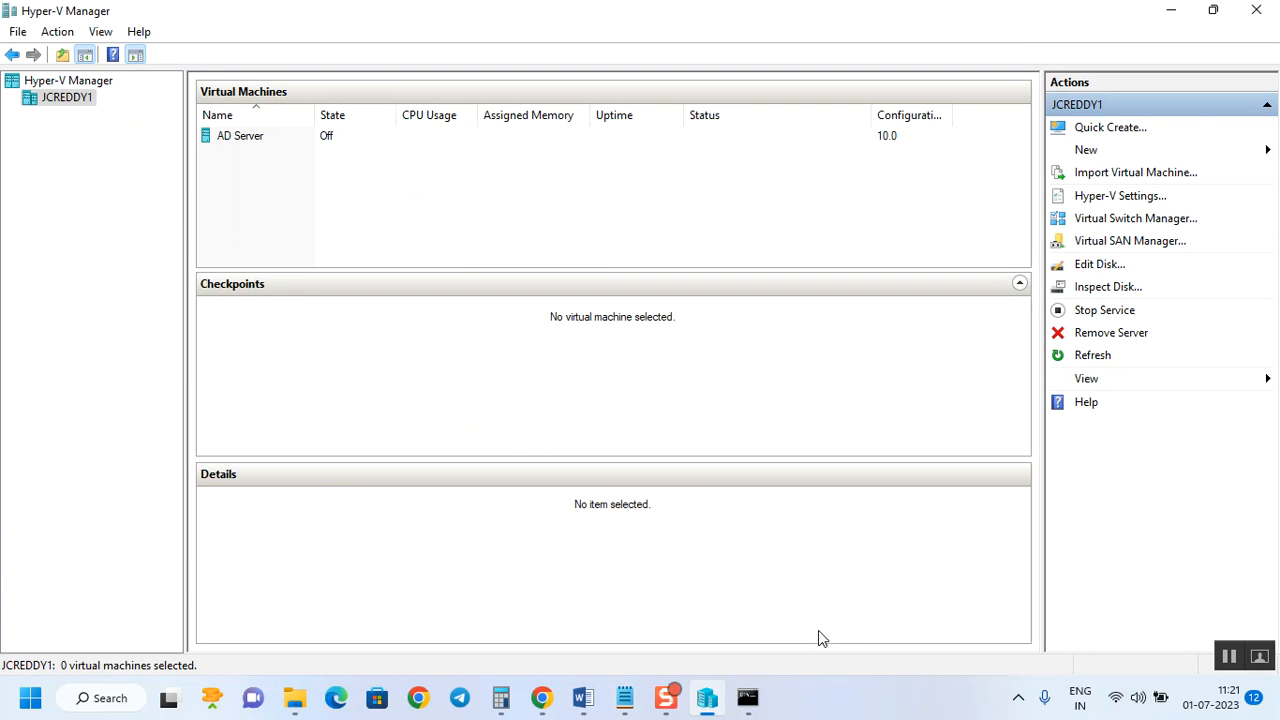
Add a DVD drive to AD Server's SCSI controller, set to use an image file.
right_click(243, 139)
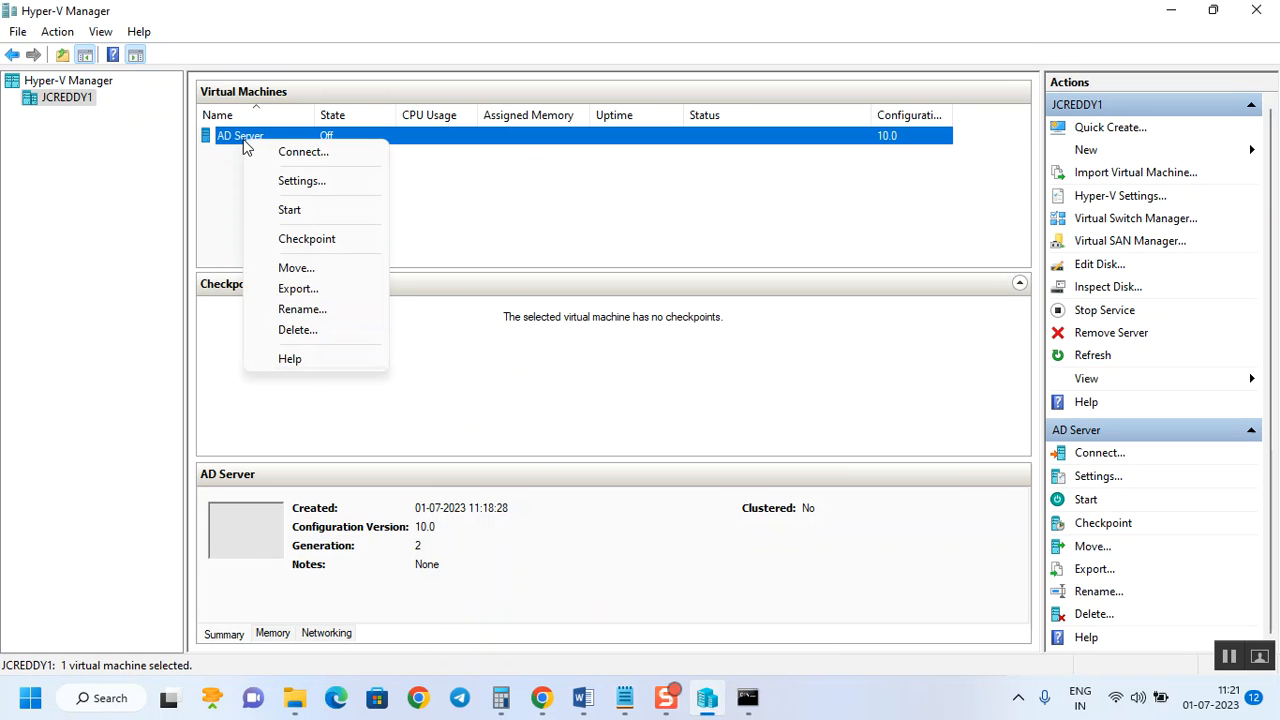
left_click(306, 185)
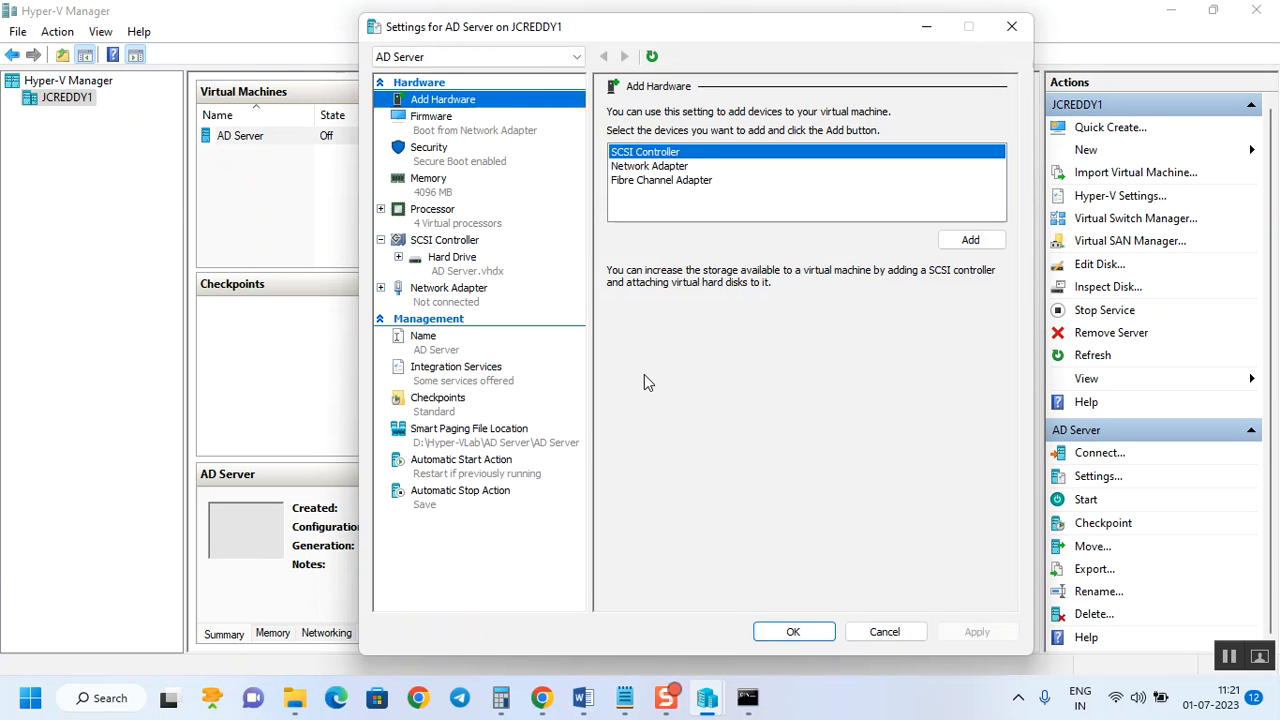
left_click(441, 242)
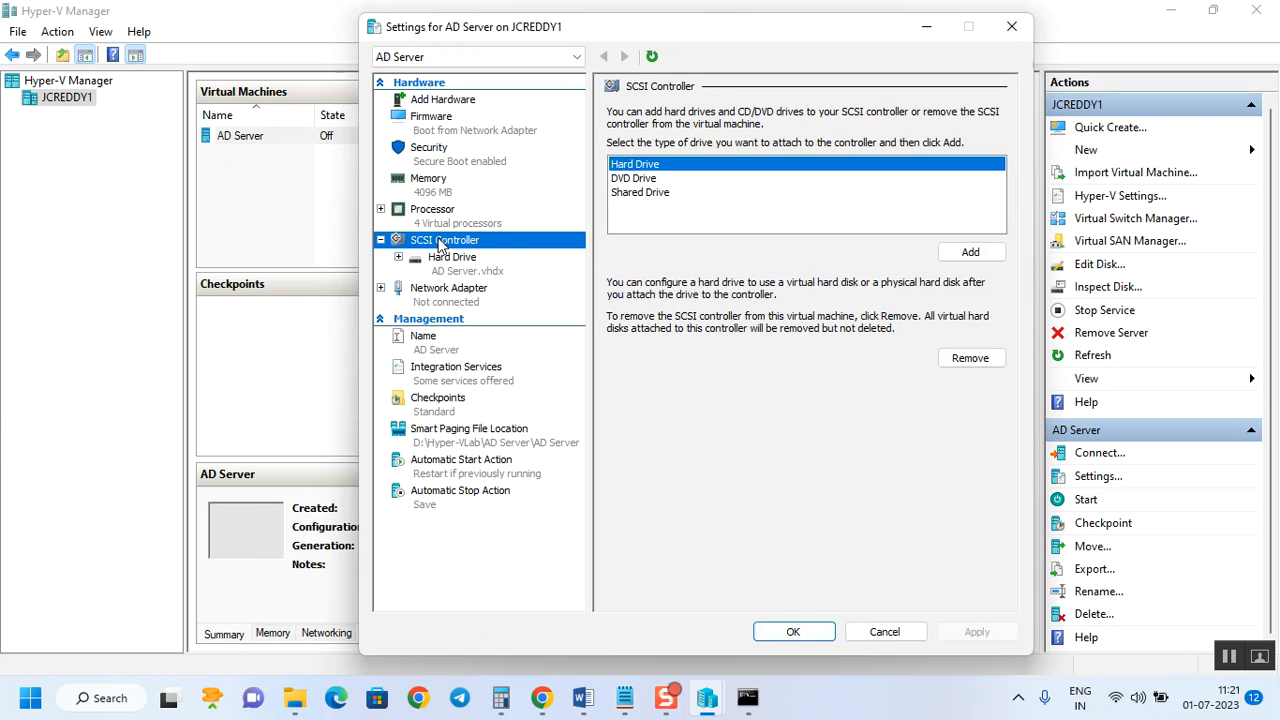
left_click(423, 102)
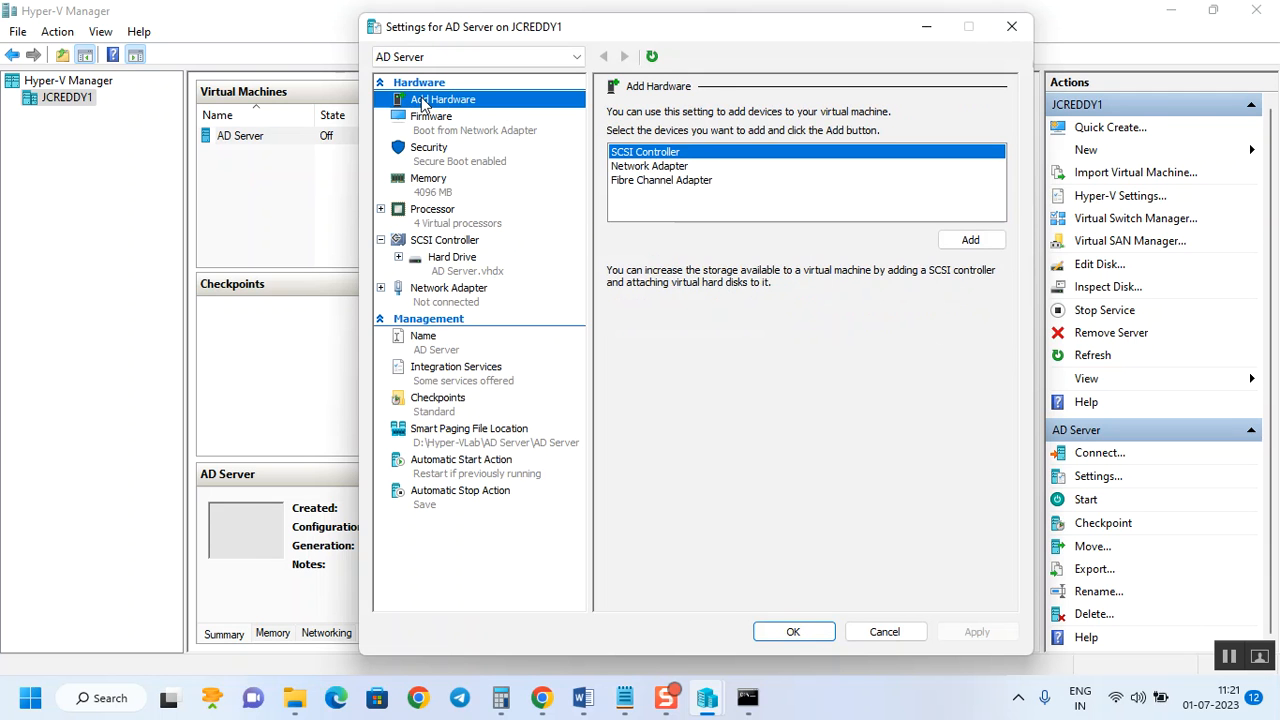
left_click(440, 245)
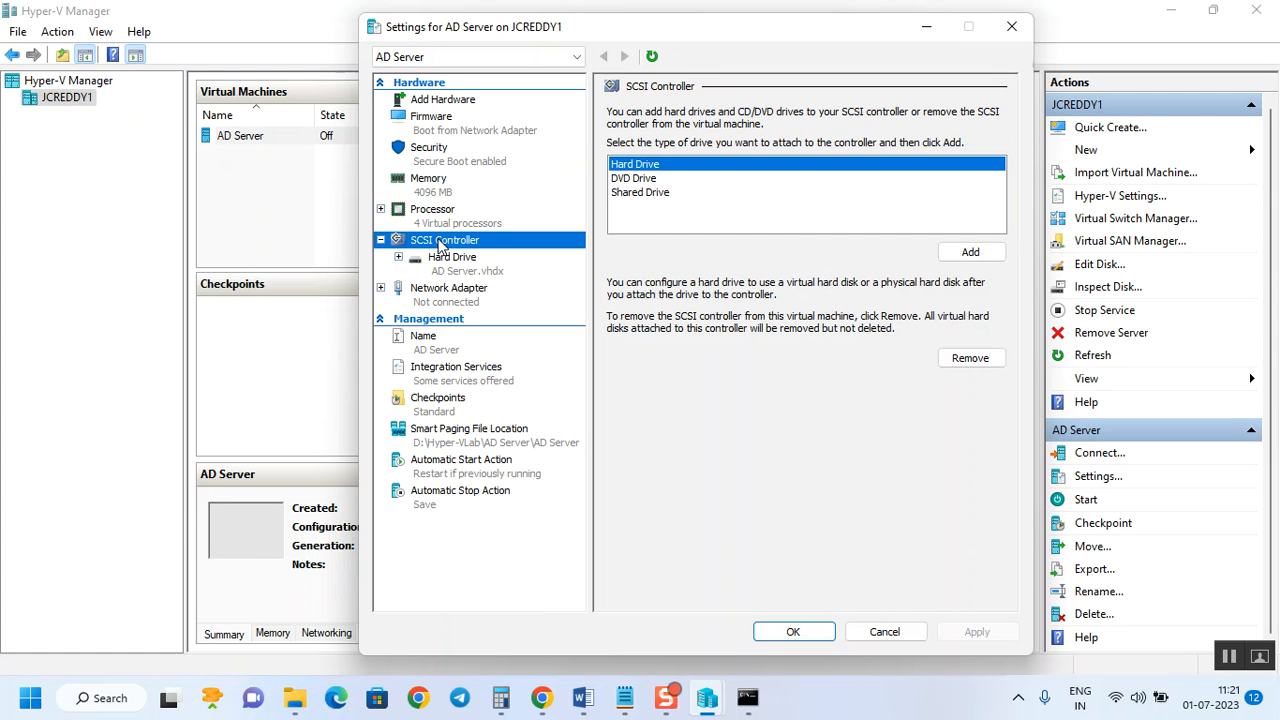
left_click(648, 180)
left_click(972, 252)
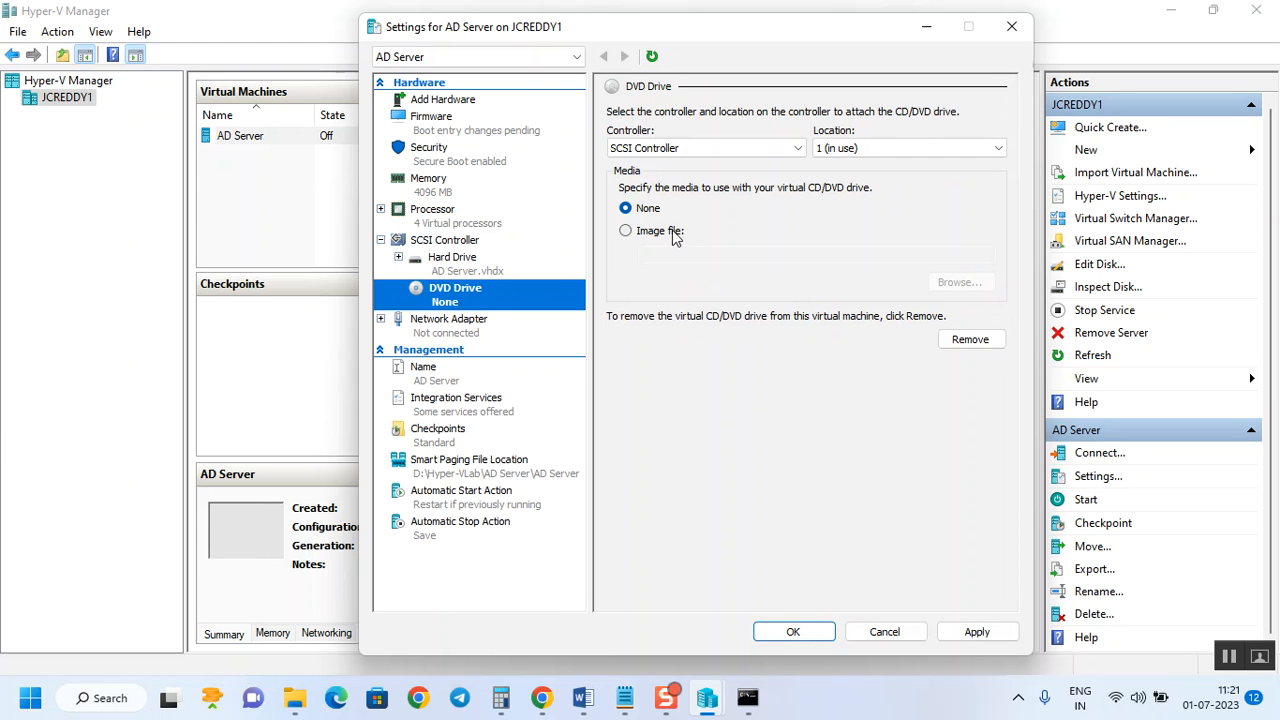
left_click(640, 233)
Mount D:\Hyper-VLab\ISO Files\SERVER_EVAL_x64FRE_en-us.iso in the DVD drive and save the settings.
left_click(962, 282)
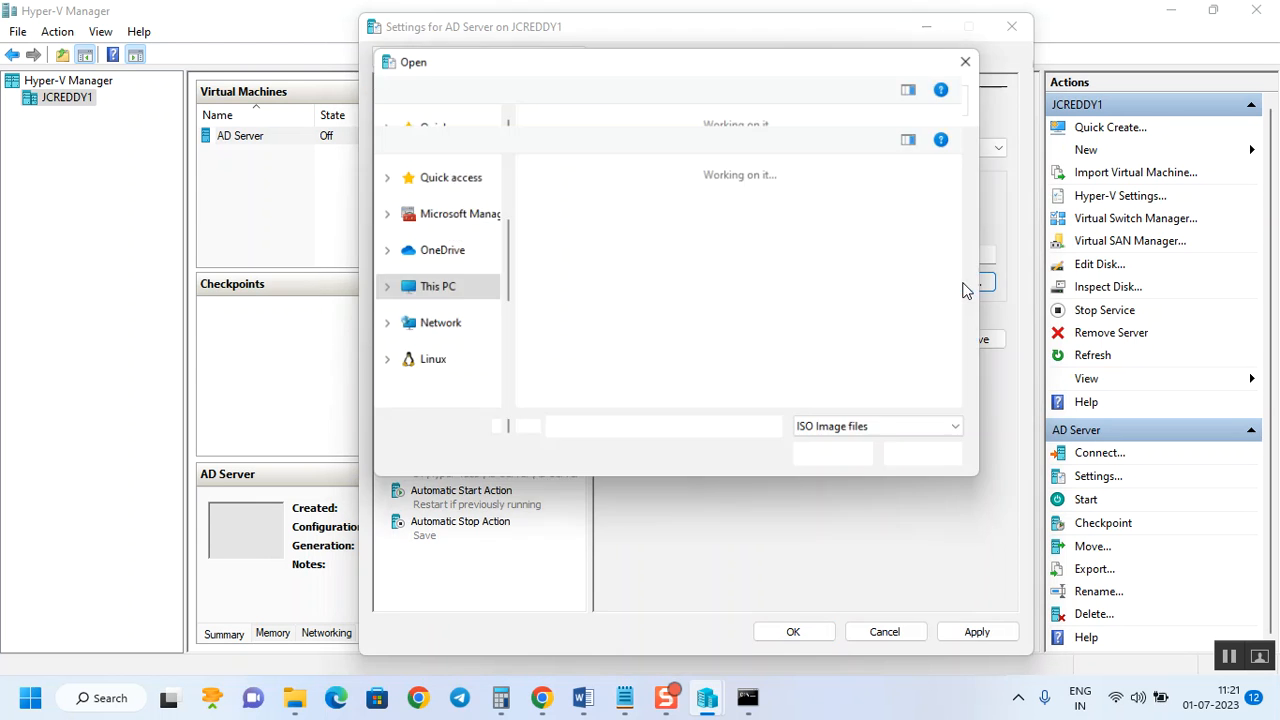
scroll(458, 368, "down", 4)
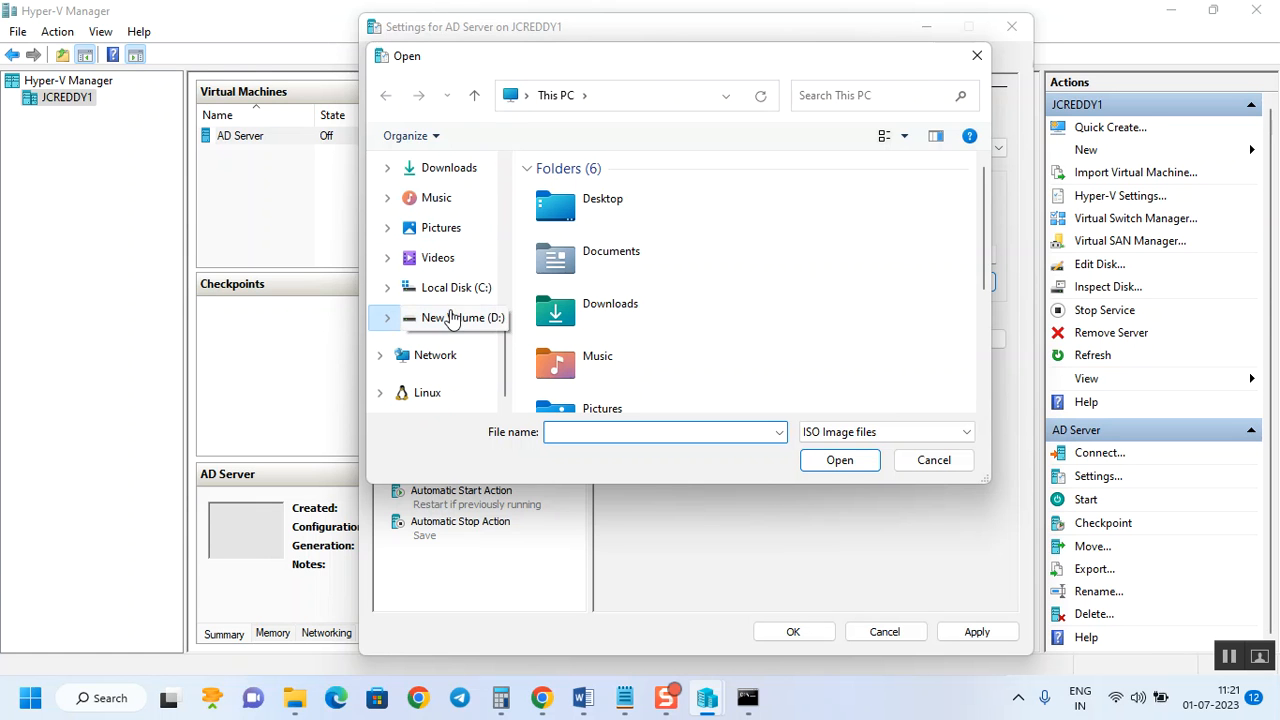
left_click(450, 317)
double_click(576, 228)
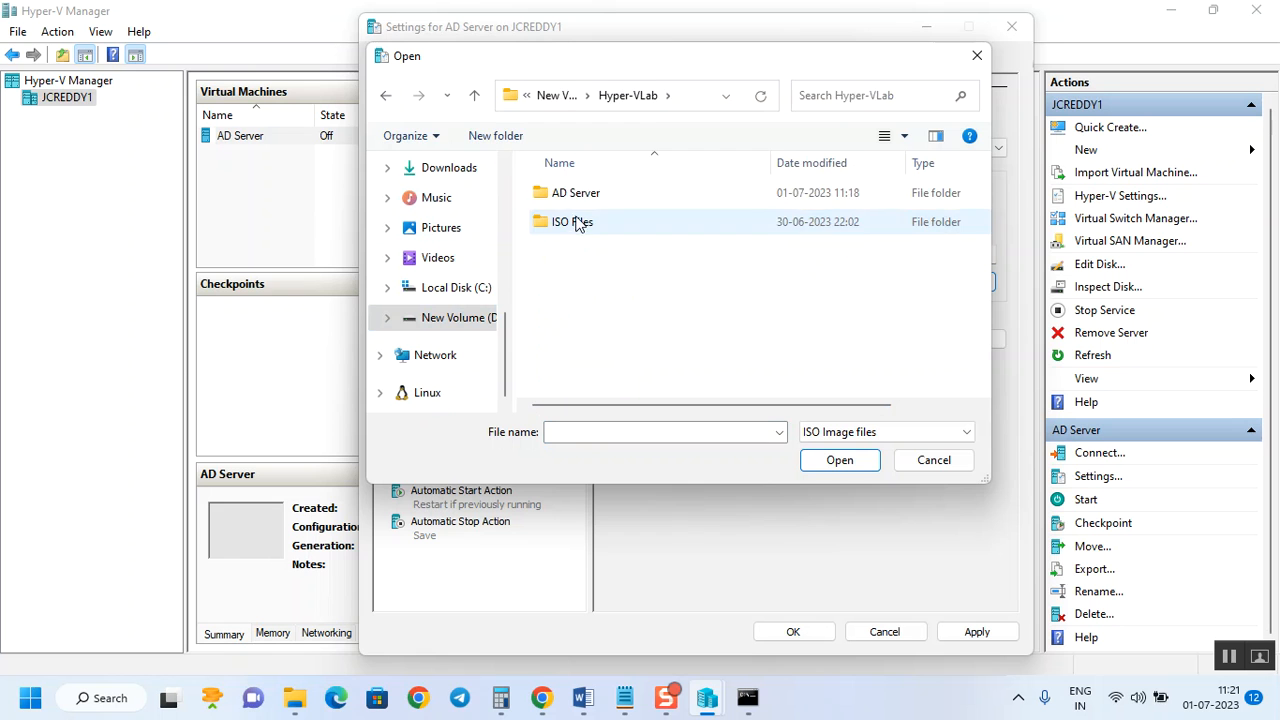
left_click(568, 226)
double_click(568, 226)
left_click(630, 196)
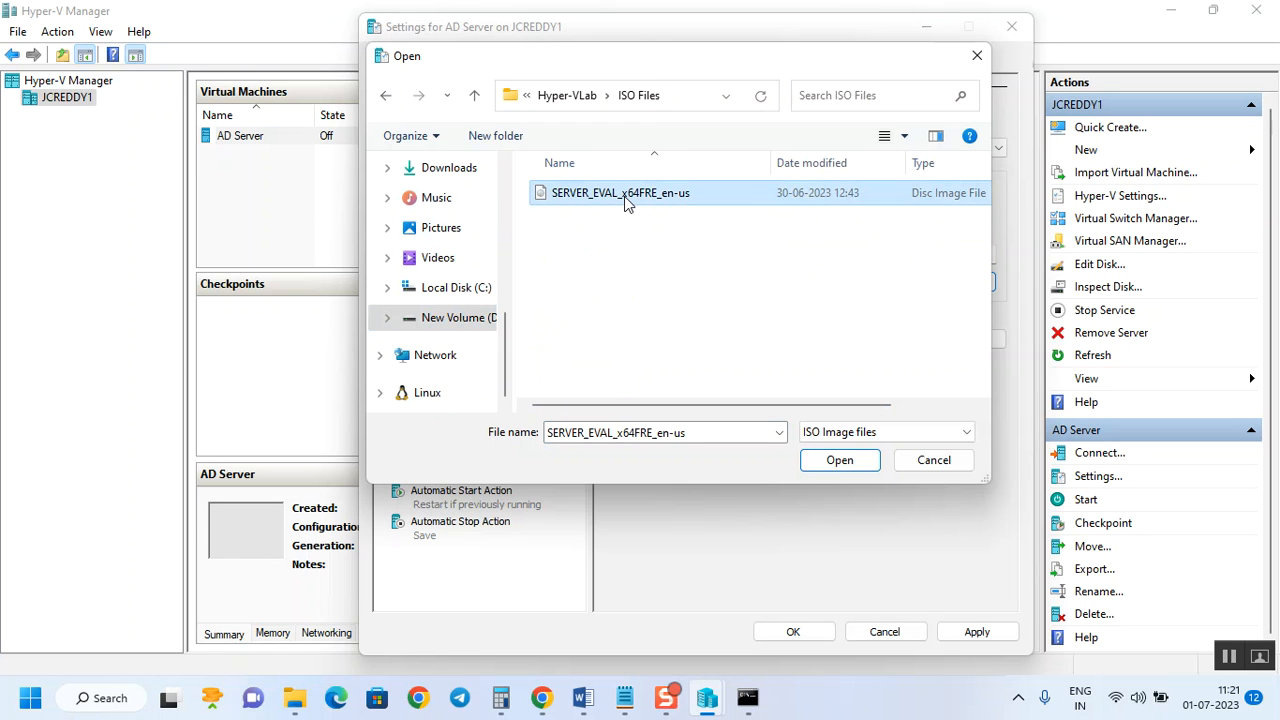
left_click(849, 462)
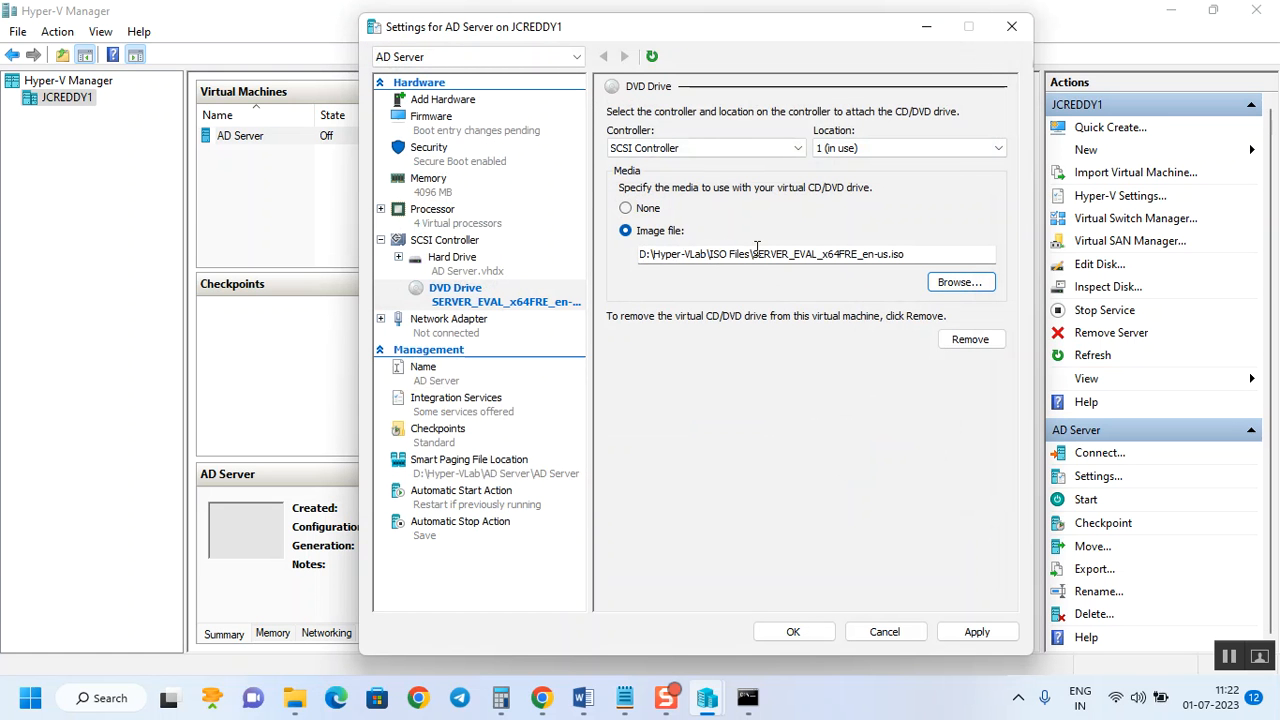
left_click(977, 632)
left_click(811, 634)
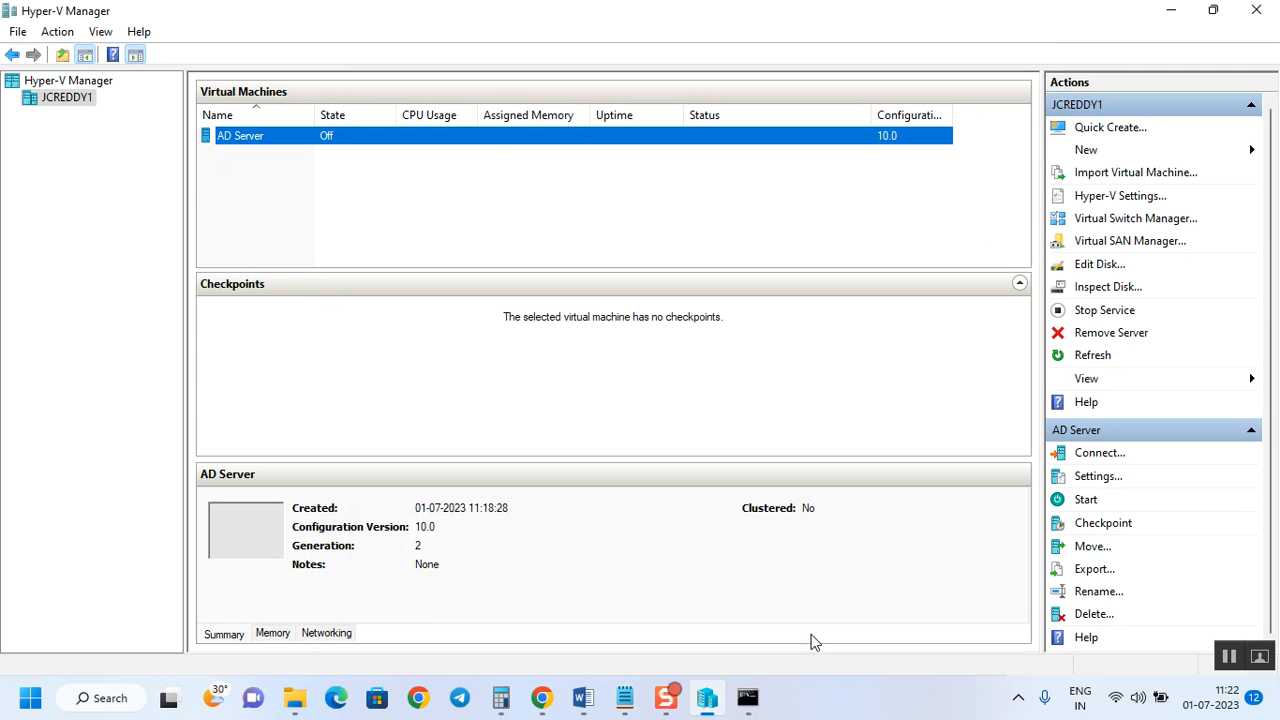
Start AD Server and check its Memory (4096 MB) and Networking details.
right_click(487, 140)
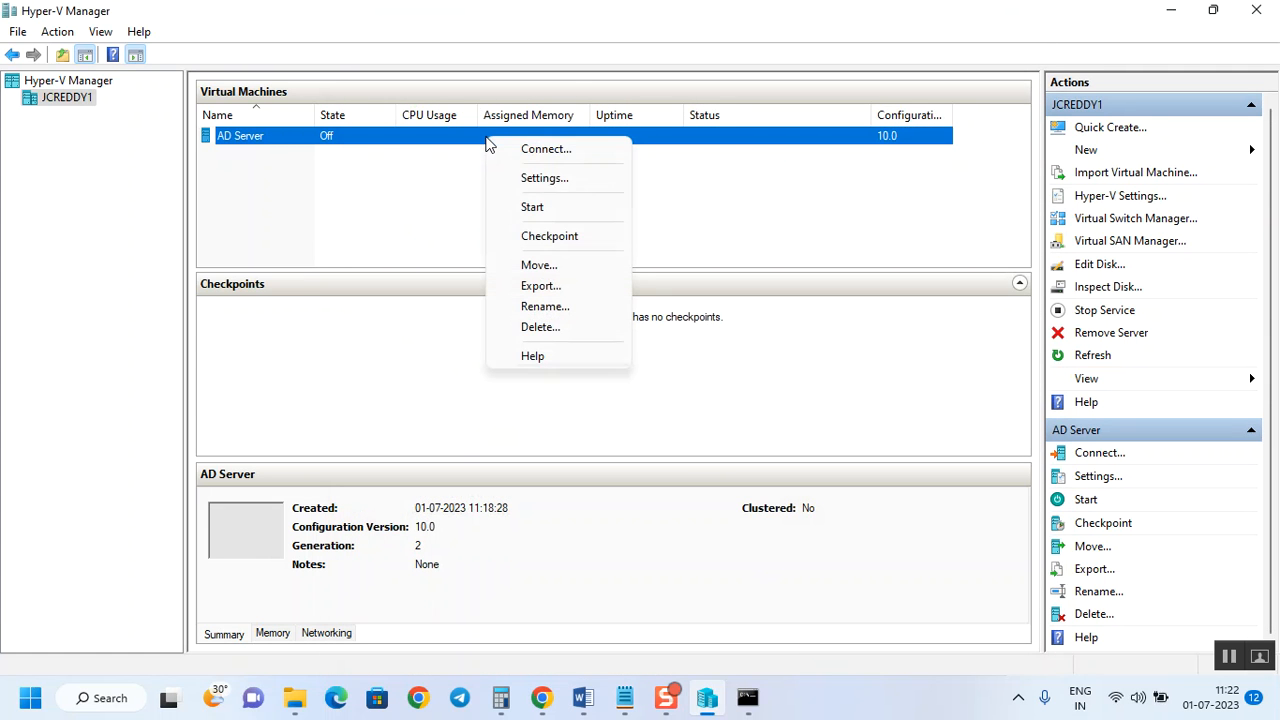
left_click(551, 206)
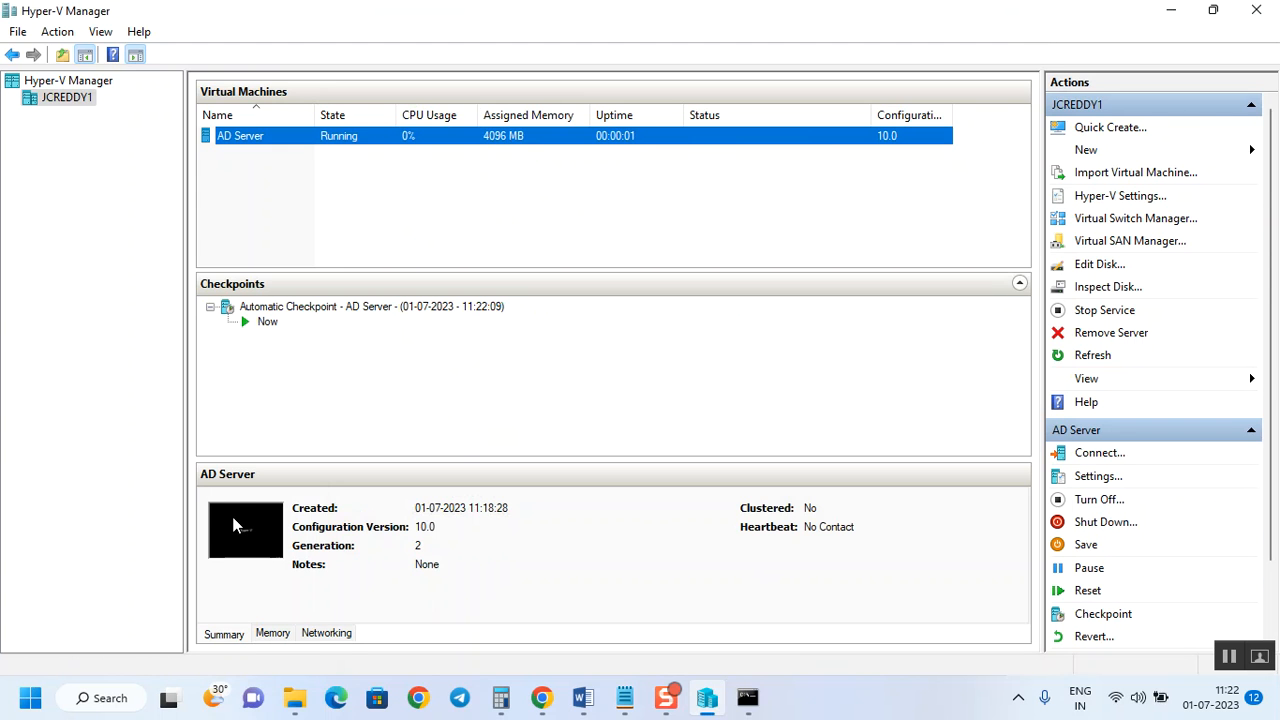
left_click(272, 634)
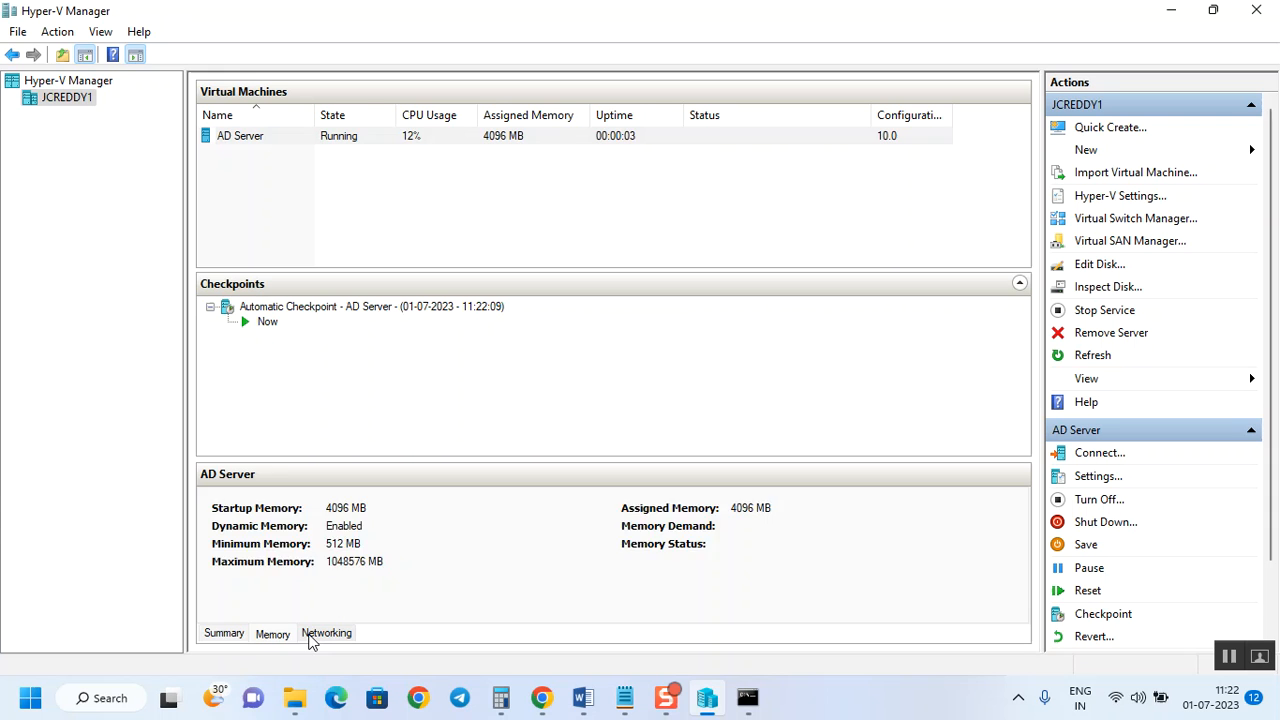
left_click(309, 637)
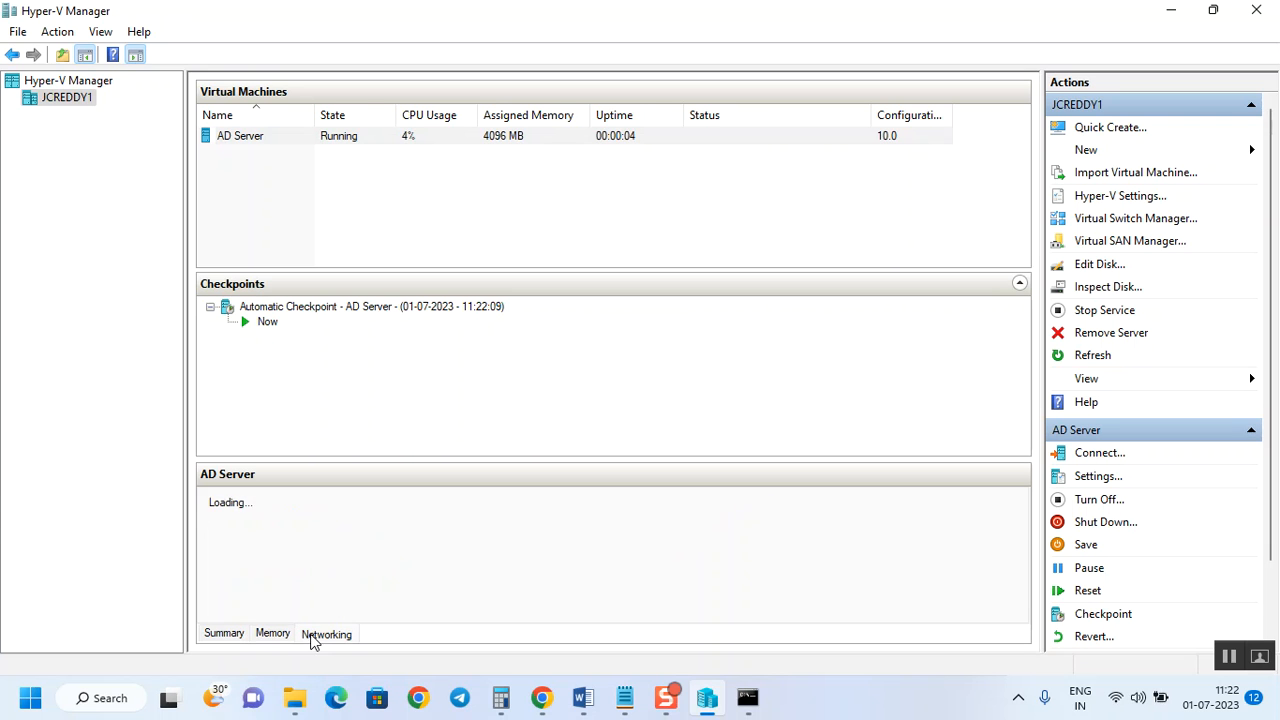
Return to the Summary details and open a console connection to AD Server.
left_click(222, 636)
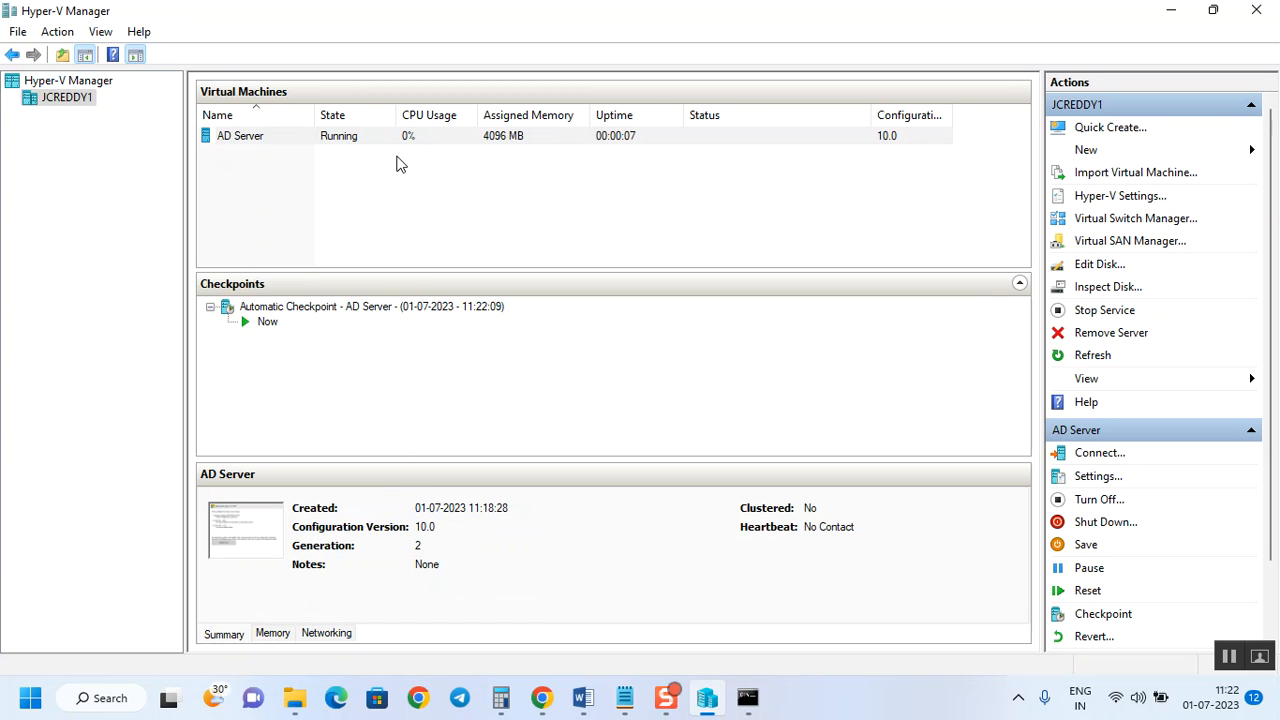
right_click(355, 141)
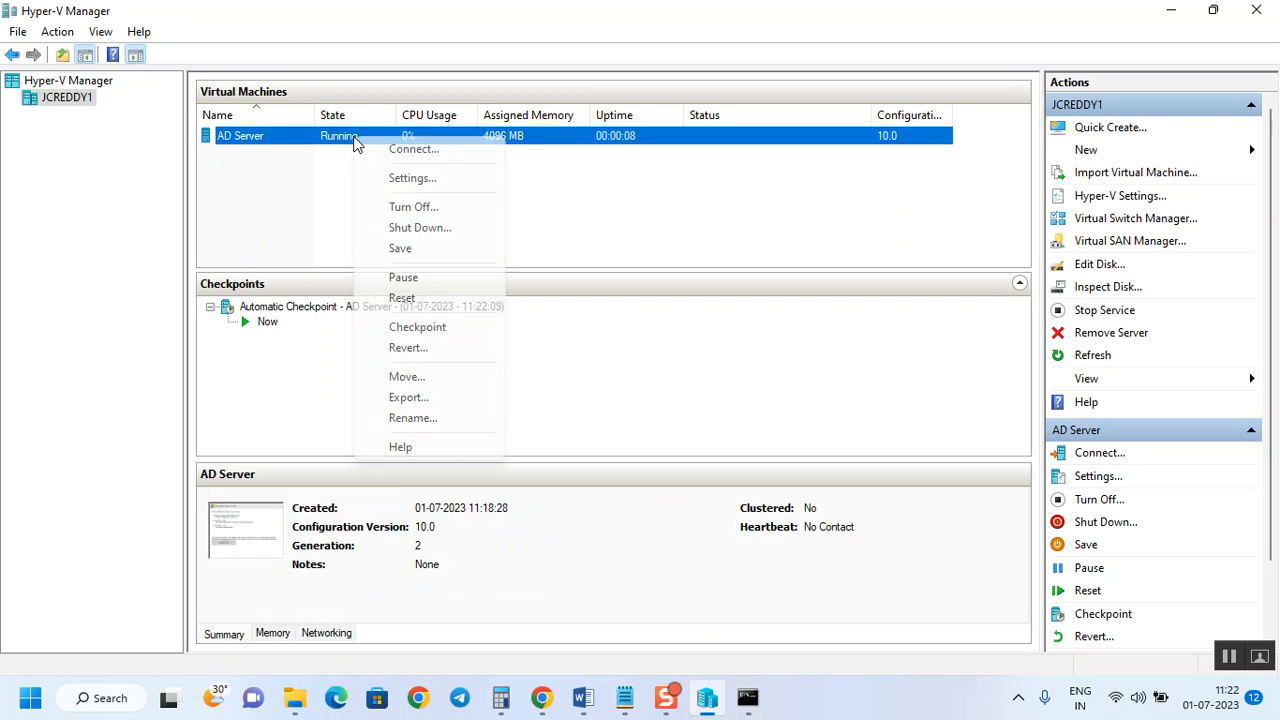
left_click(427, 152)
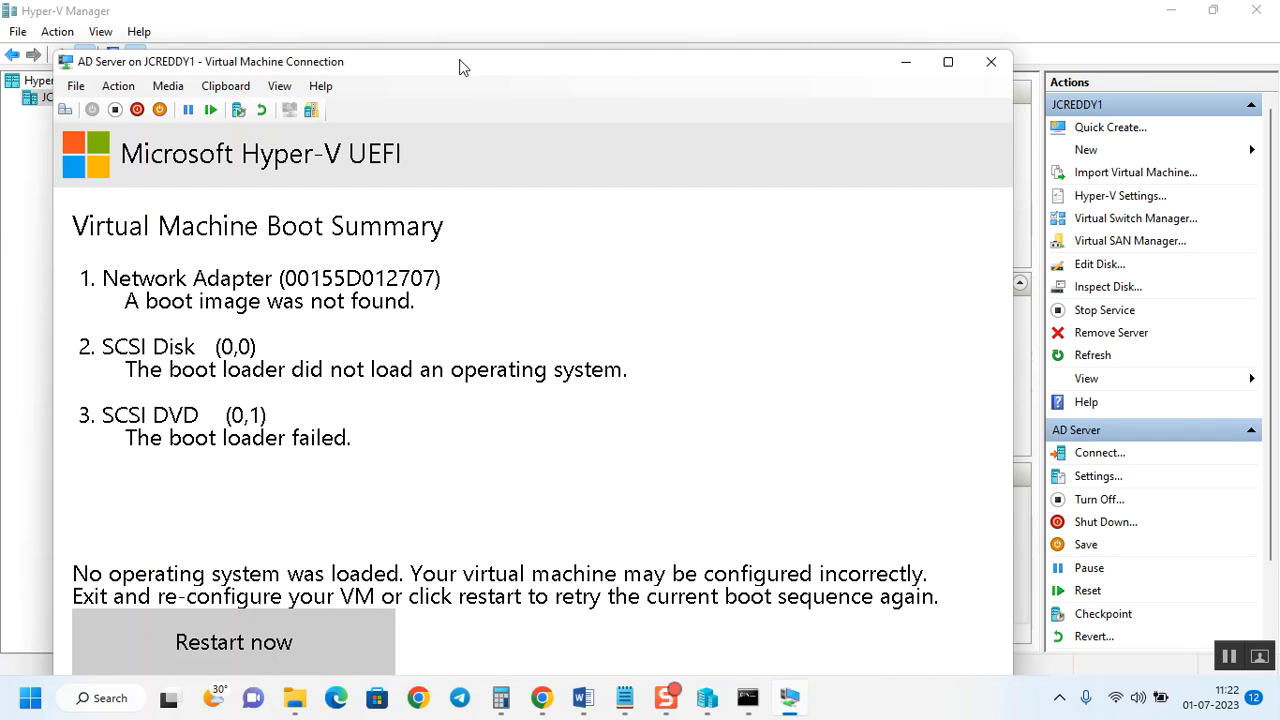
Browse the connection window's Media, DVD drive, Action and Clipboard menus.
left_click(168, 86)
left_click(213, 107)
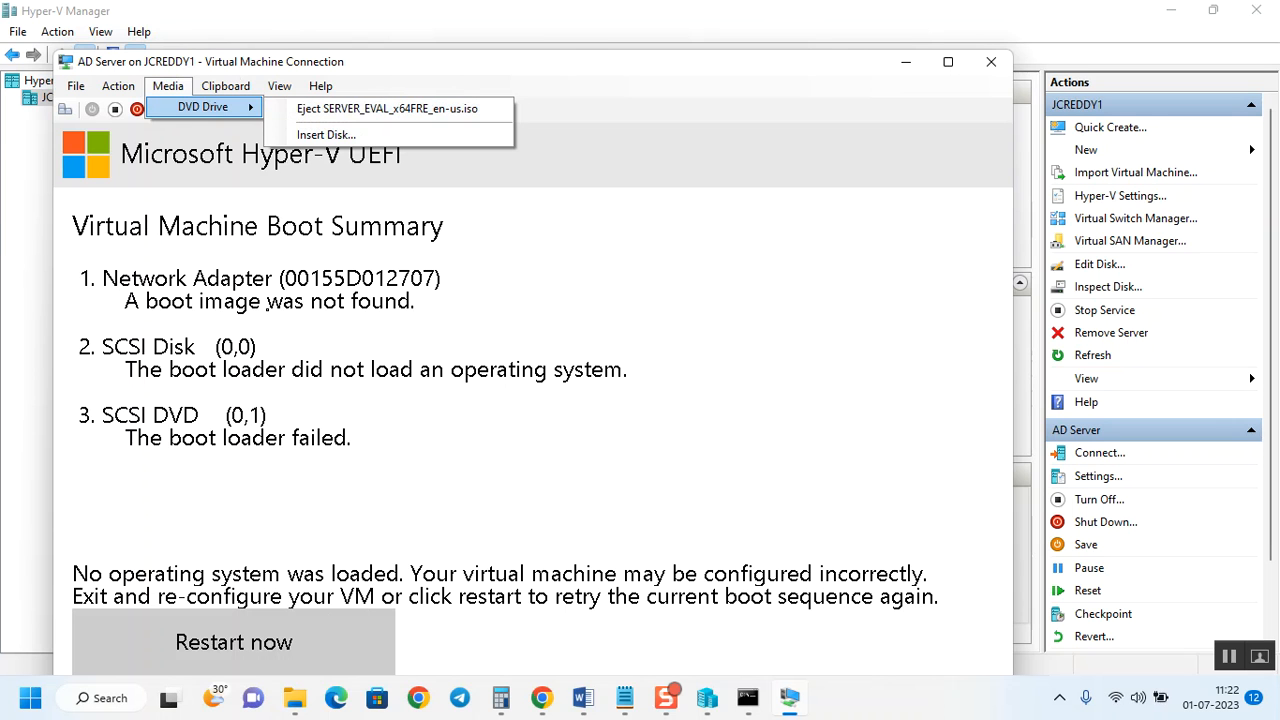
left_click(267, 308)
left_click(118, 86)
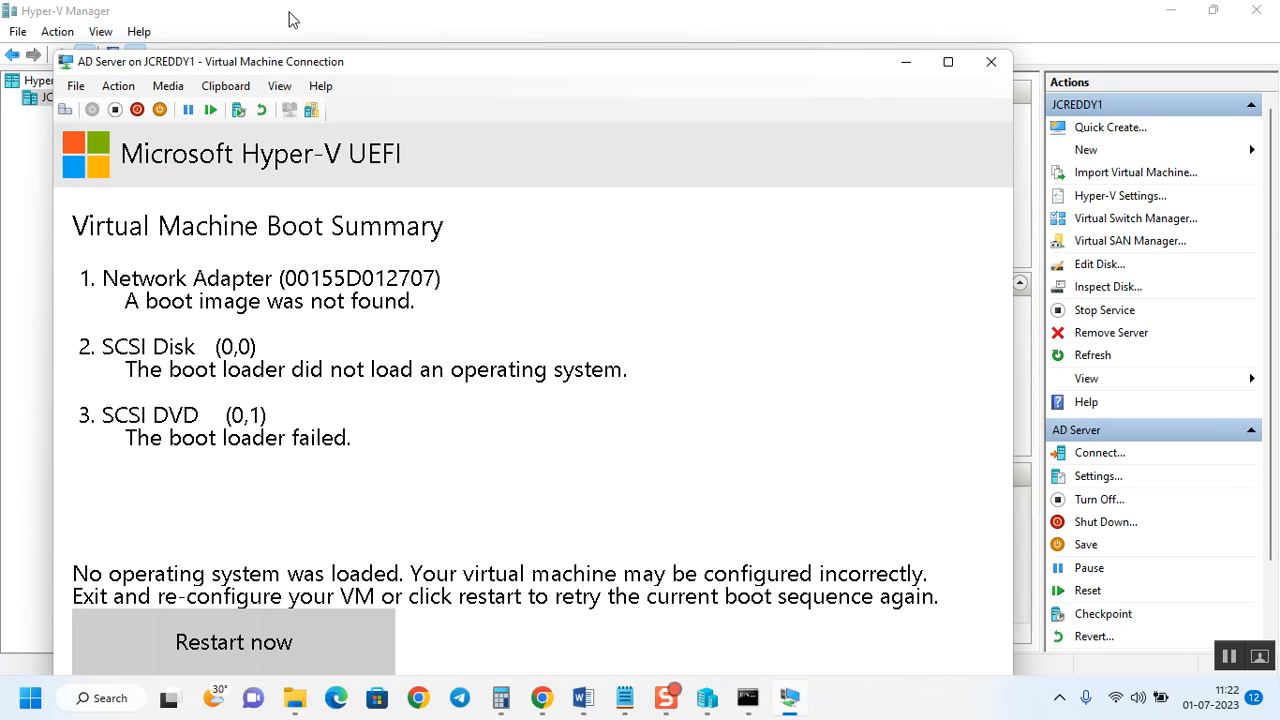
left_click(225, 86)
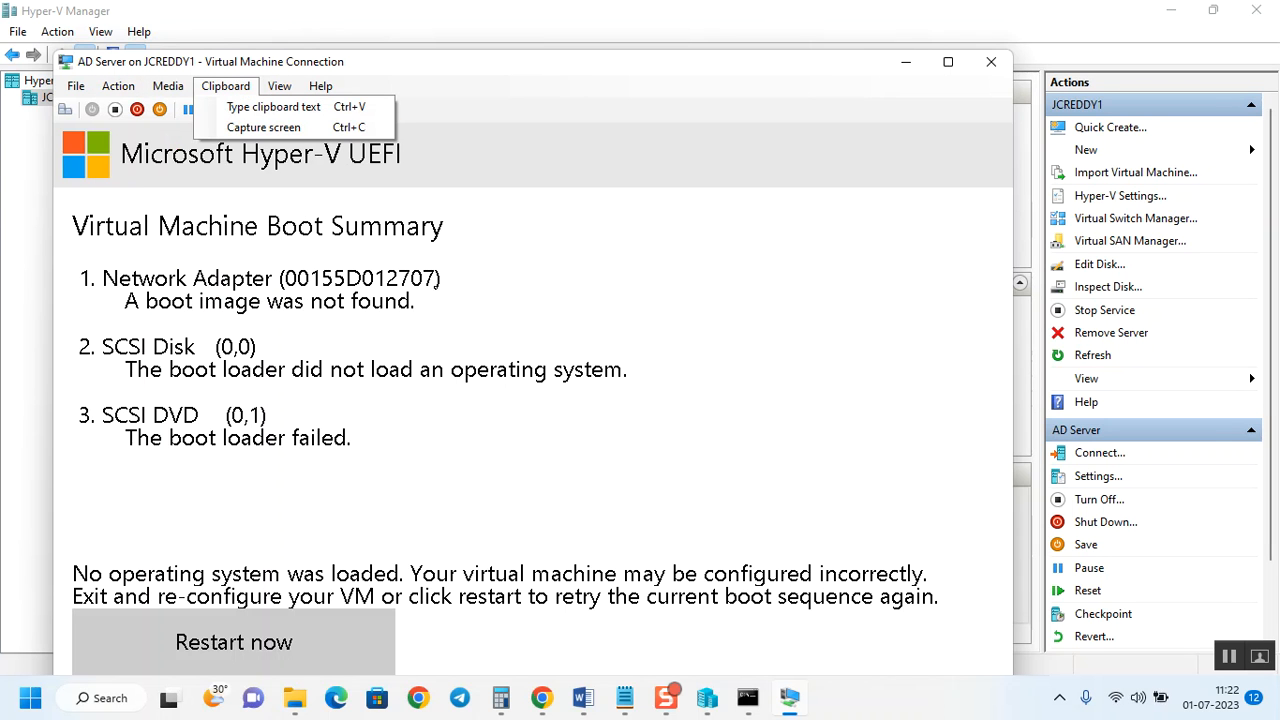
left_click(322, 196)
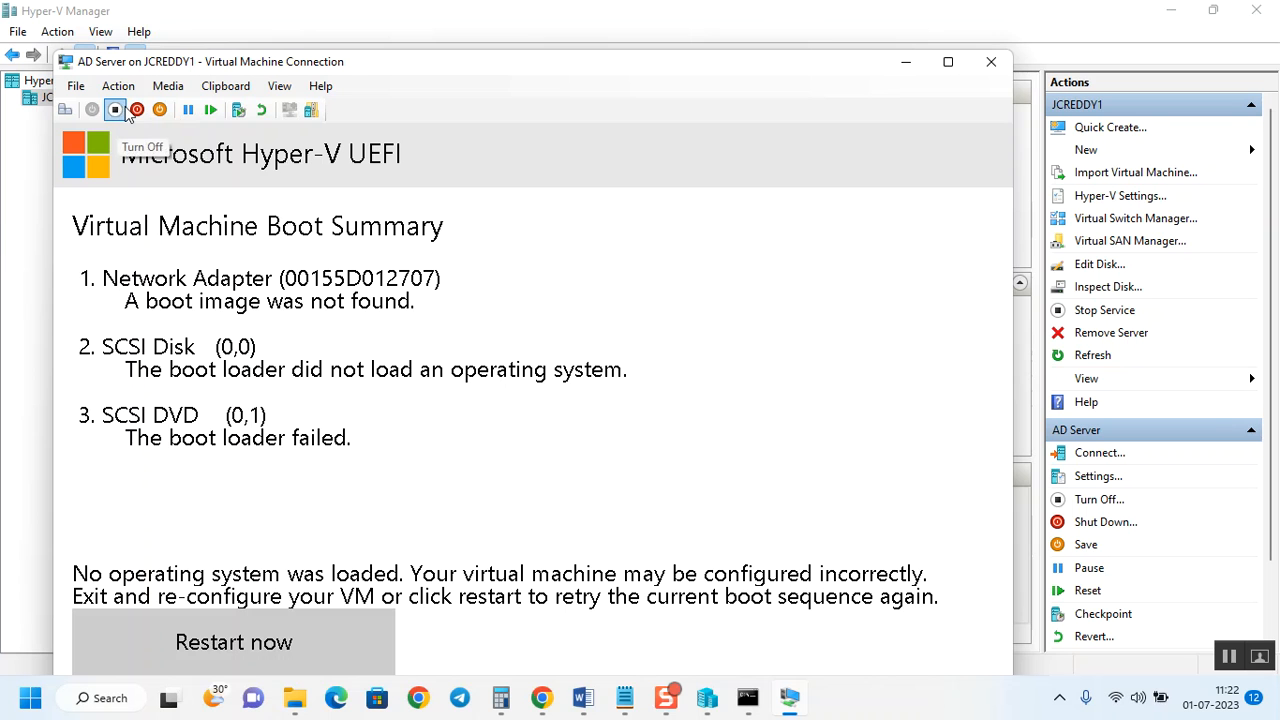
Reset AD Server and boot it from the DVD installation image.
left_click(212, 110)
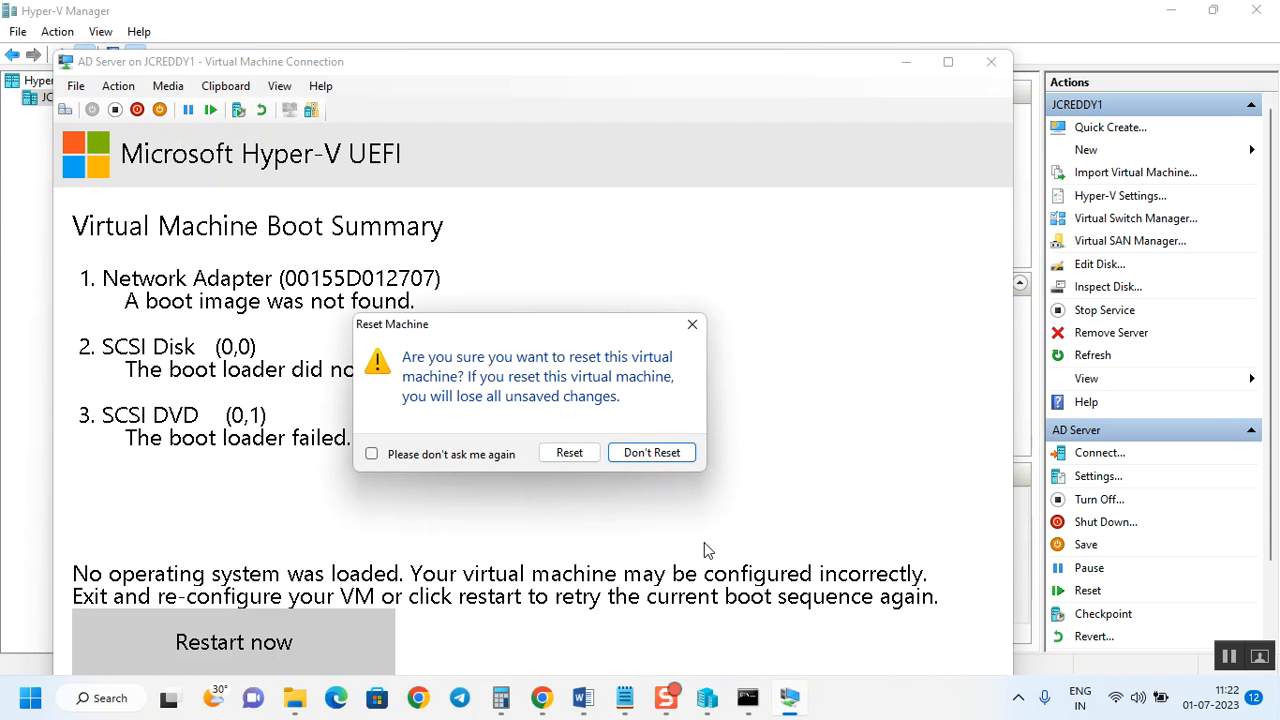
left_click(560, 456)
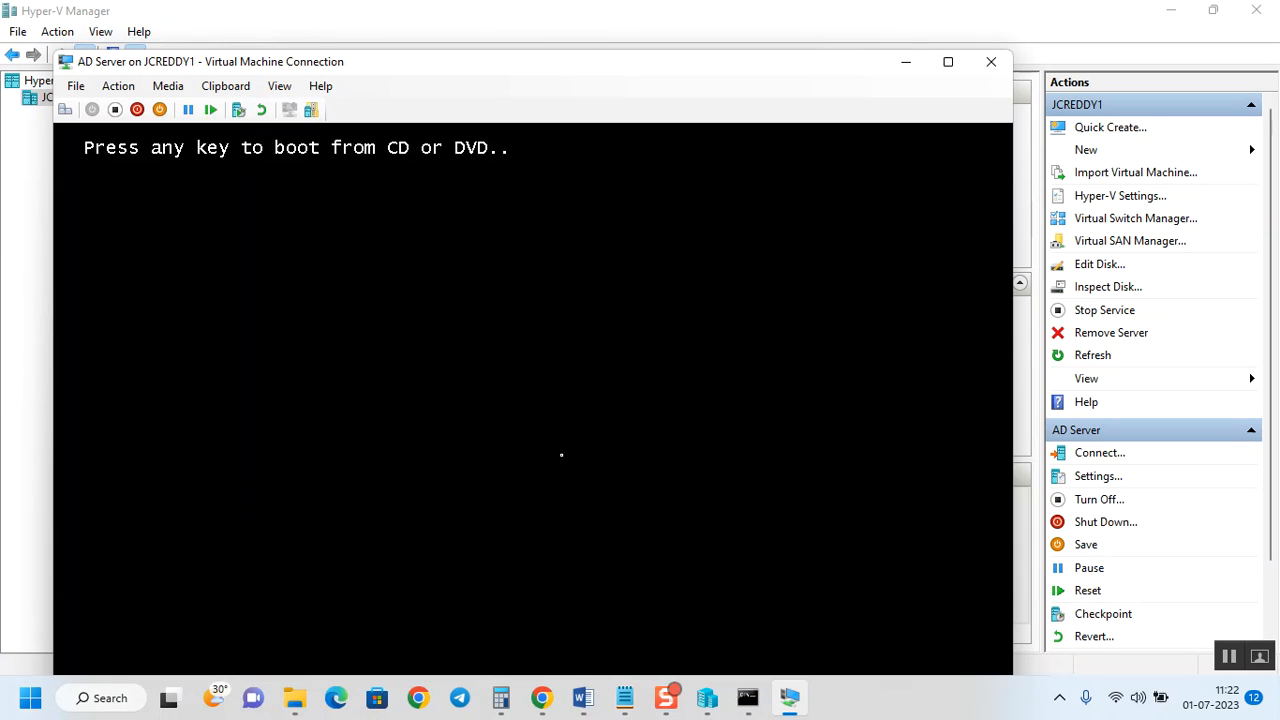
key("Return")
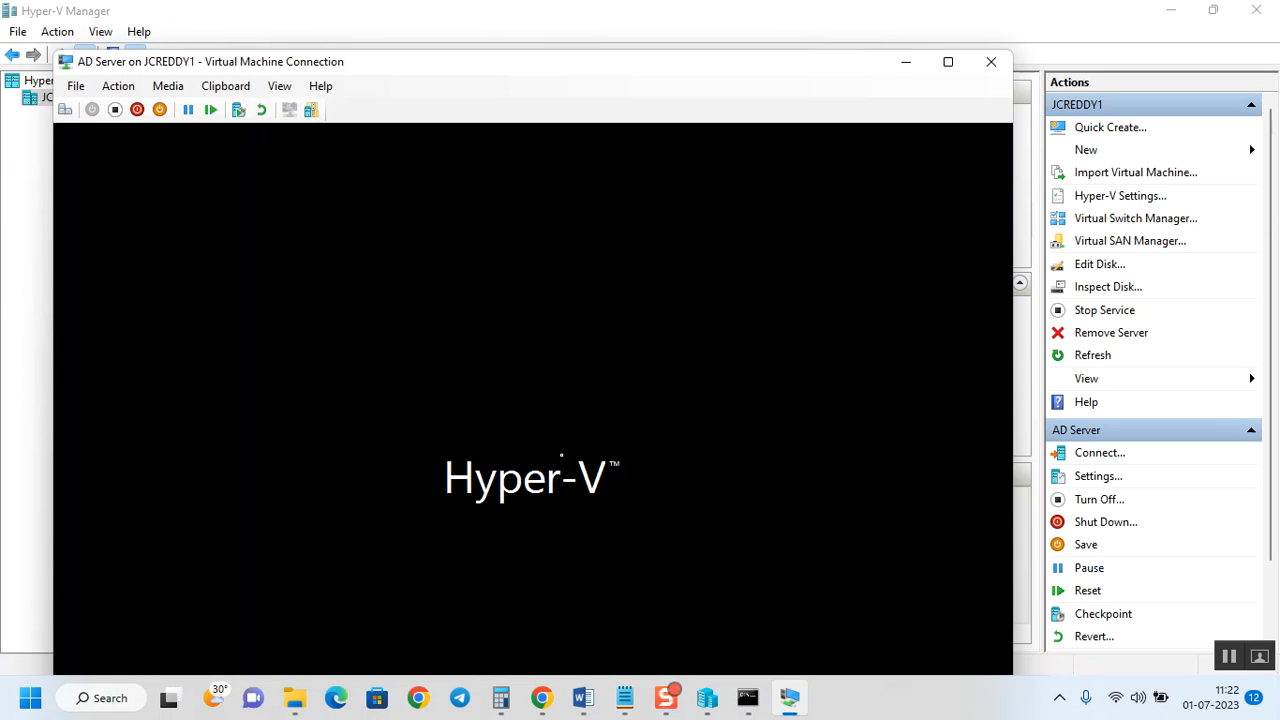
Accept the default language and keyboard settings, choose Install now, and maximize the console.
left_click_drag(558, 65, 572, 15)
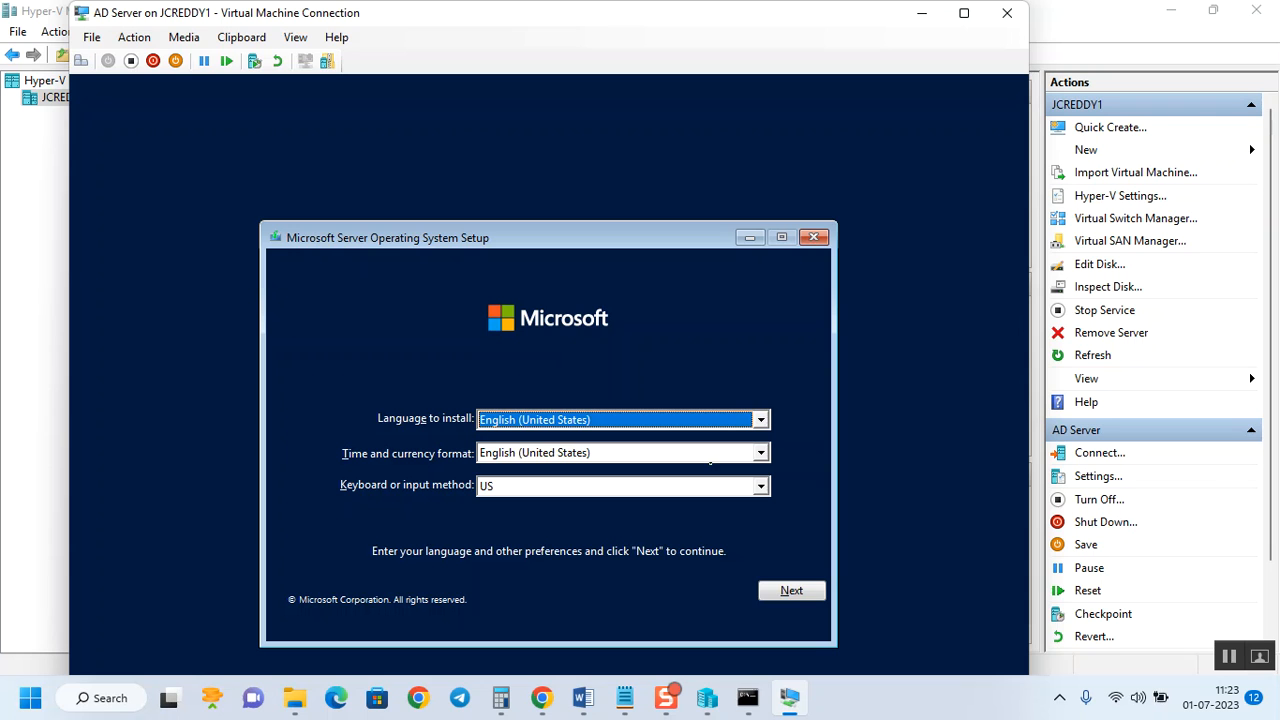
left_click(792, 592)
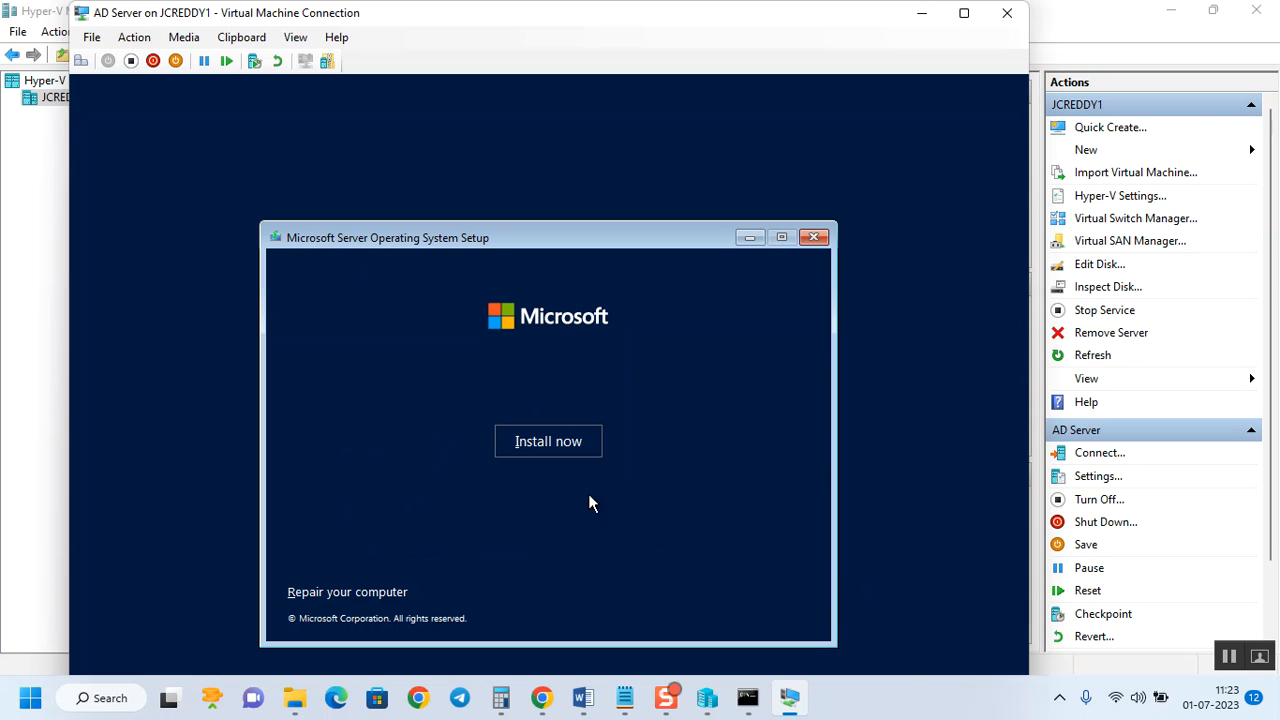
left_click(560, 448)
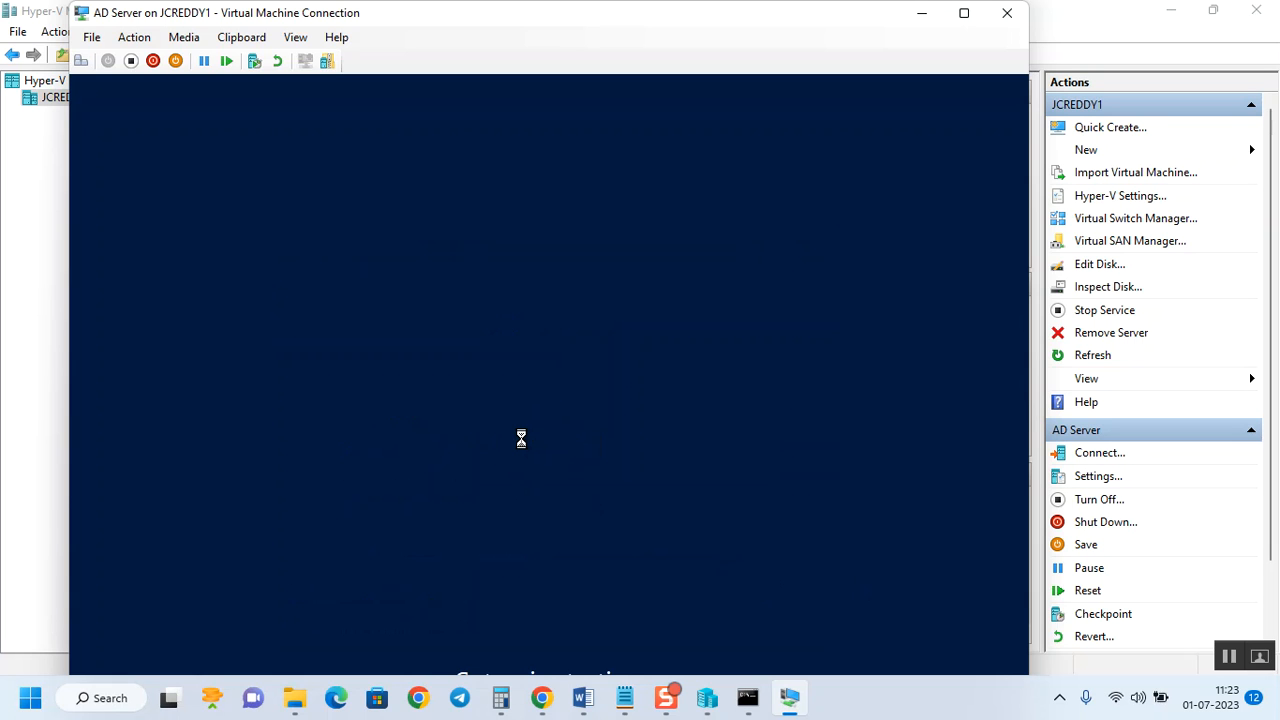
left_click(964, 17)
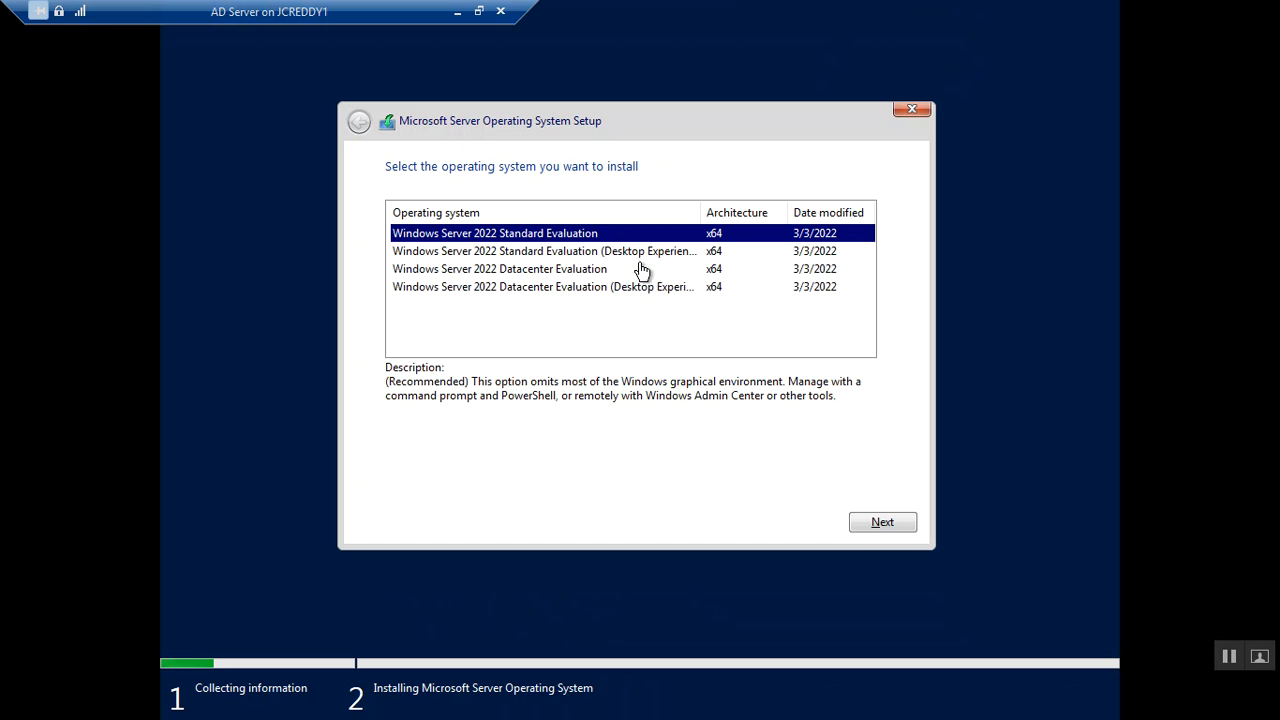
Choose Standard Evaluation (Desktop Experience), accept the license, and custom-install onto Drive 0's unallocated space.
left_click(594, 254)
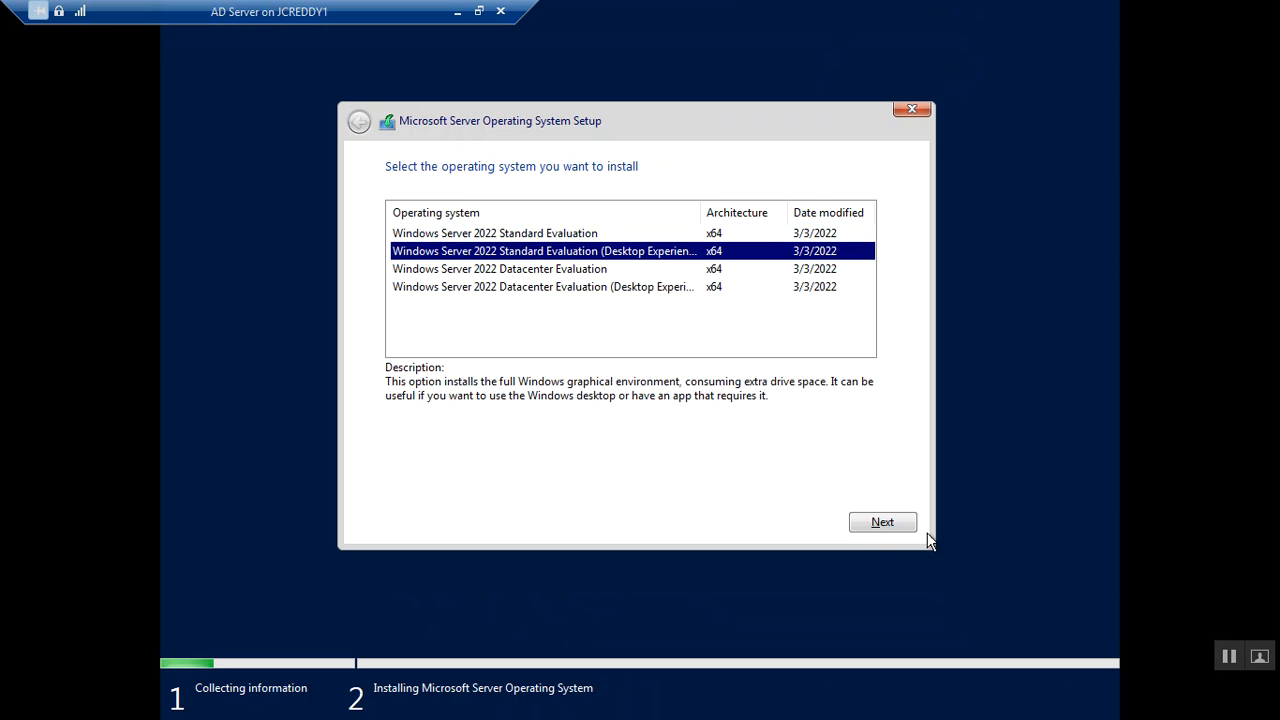
left_click(886, 522)
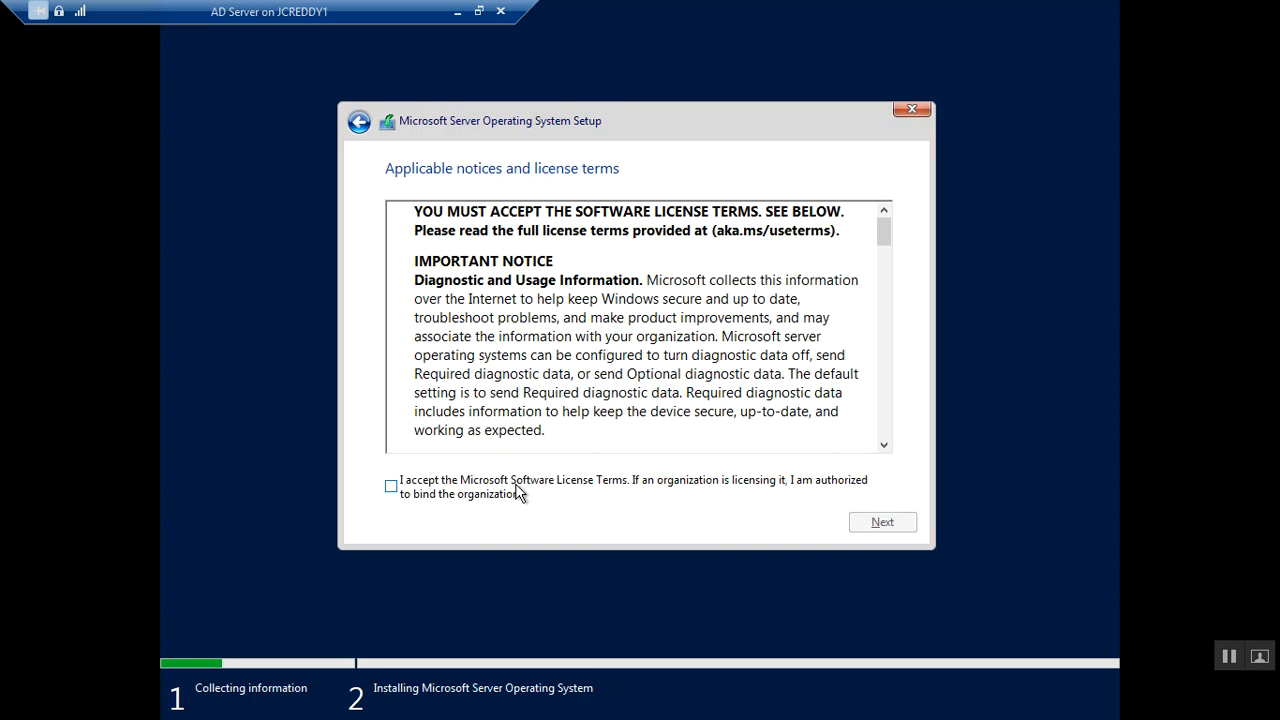
left_click(500, 494)
left_click(885, 526)
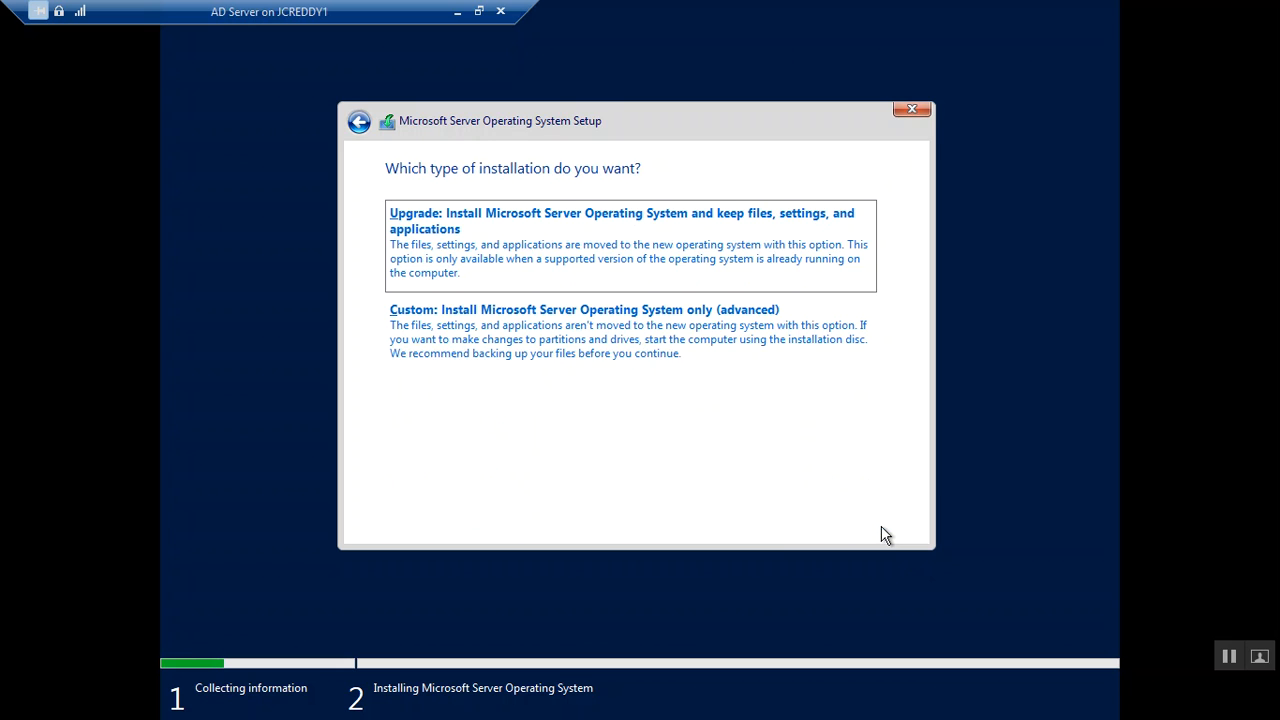
left_click(604, 357)
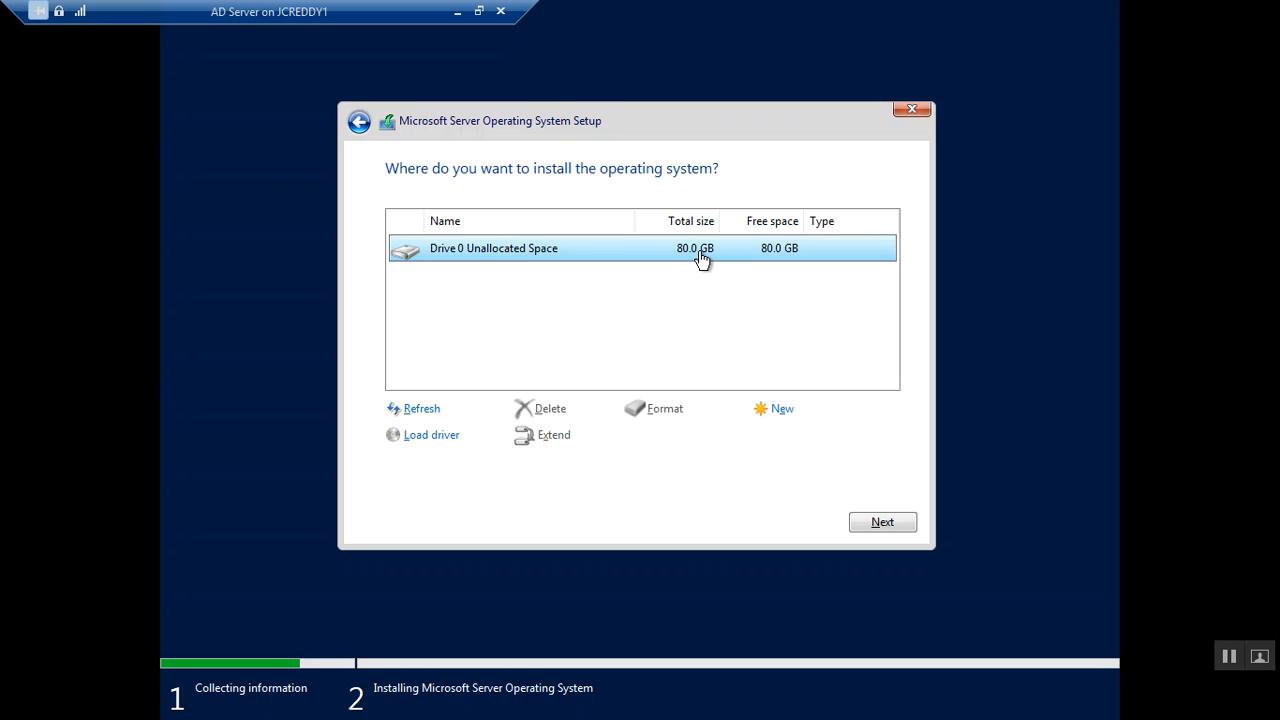
left_click(882, 522)
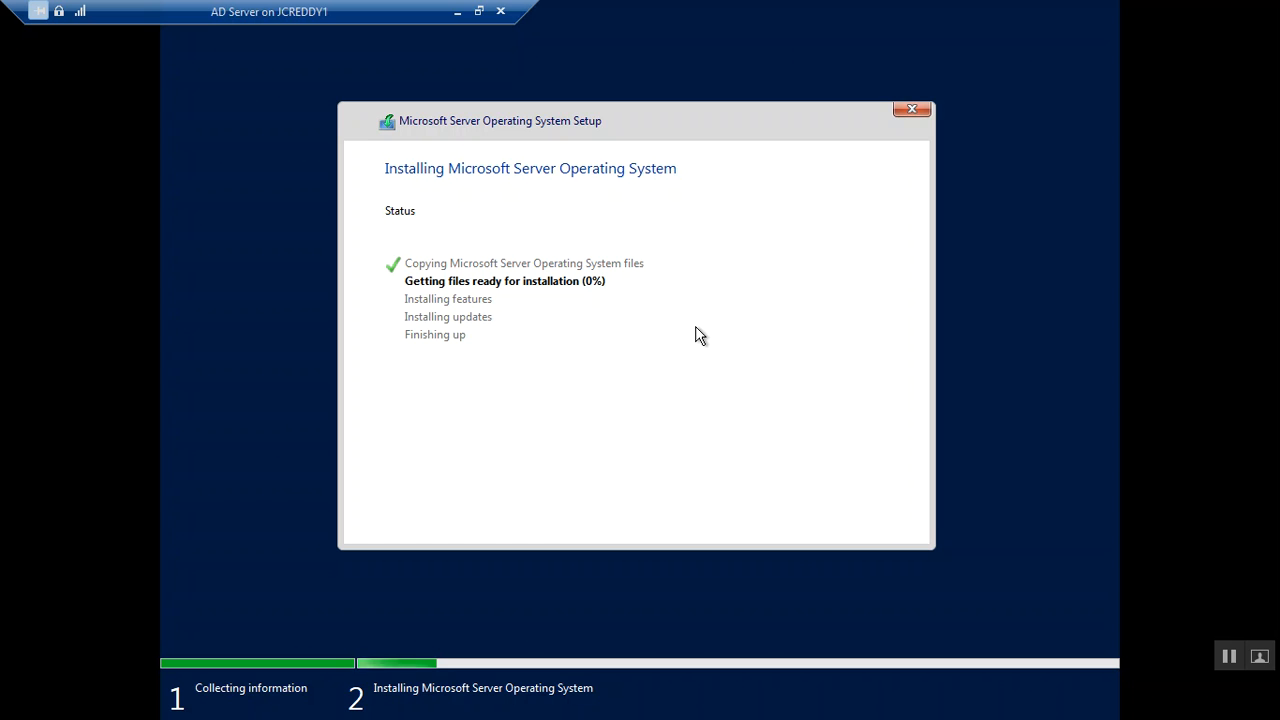
Take the console out of full screen, reposition it, and wait through installation to Customize settings.
left_click(479, 12)
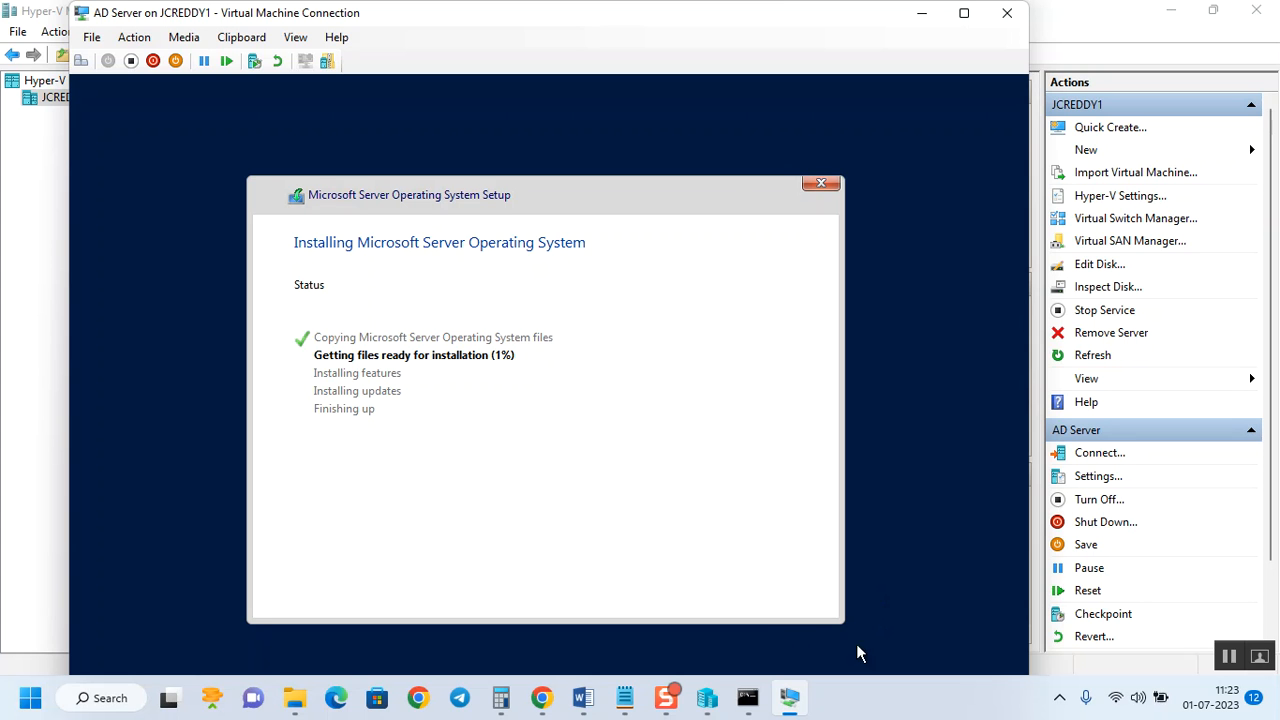
mouse_move(676, 700)
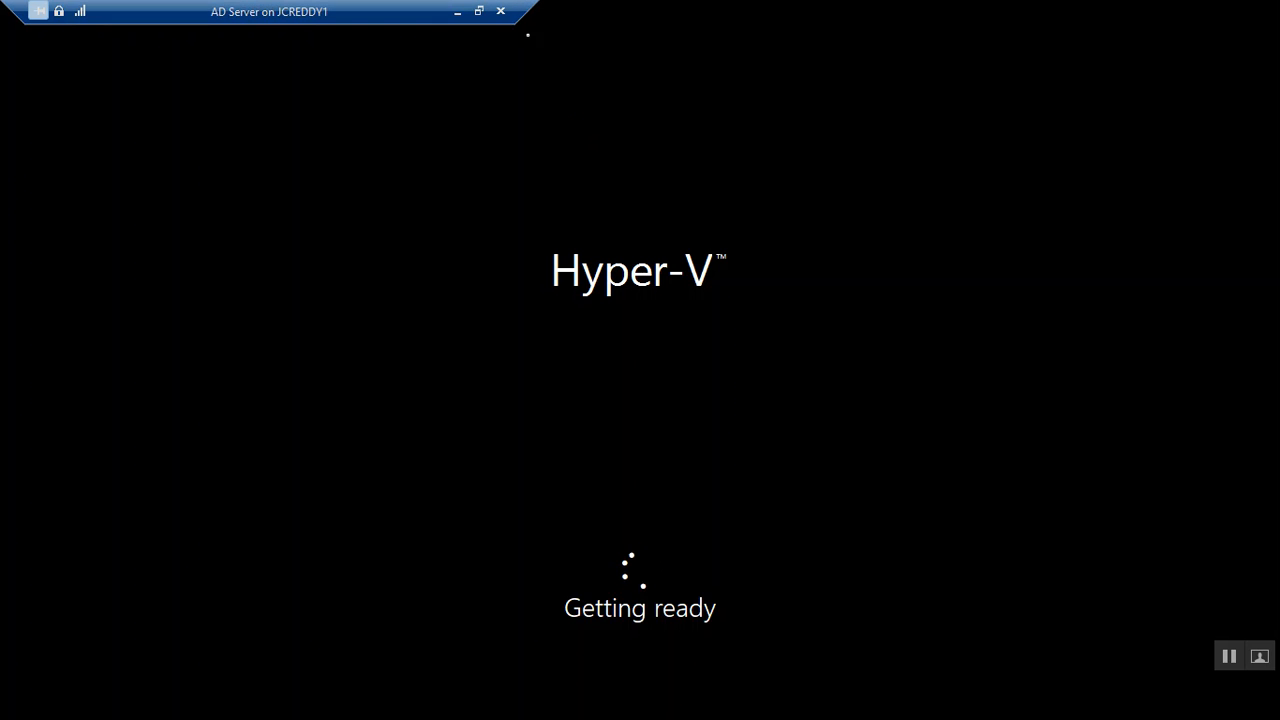
left_click(479, 11)
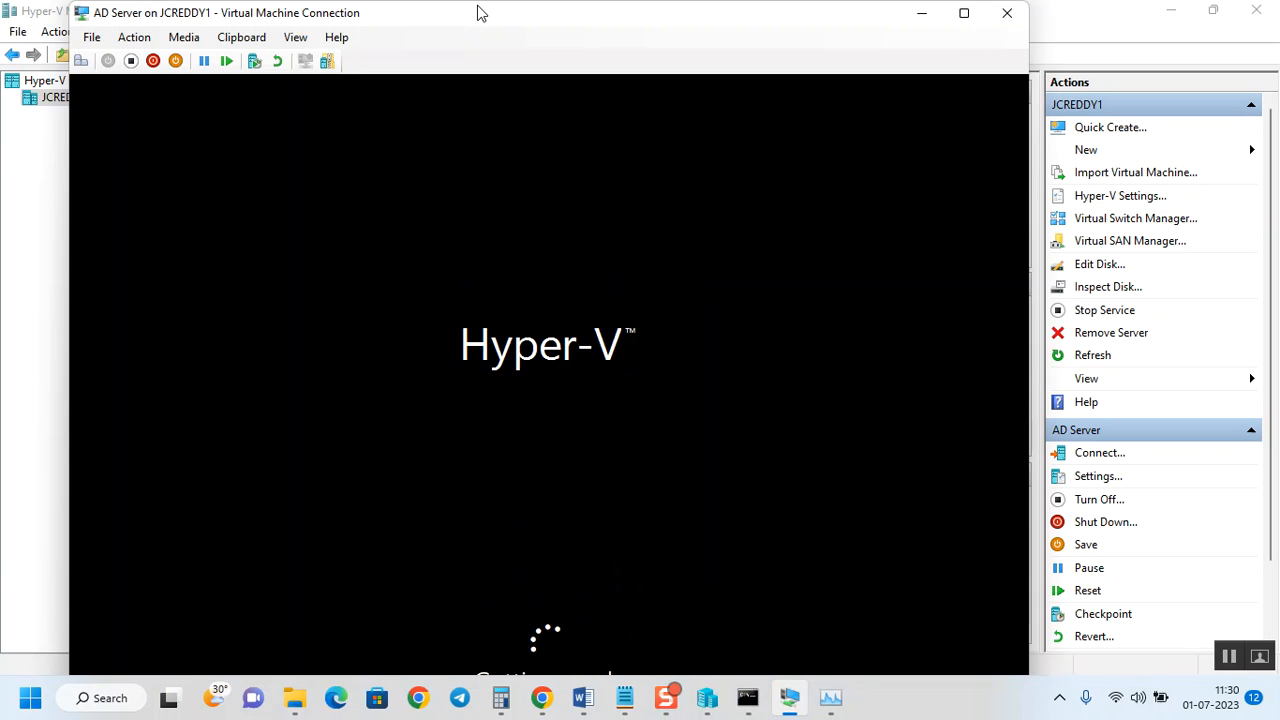
left_click_drag(417, 20, 598, 1)
left_click(519, 38)
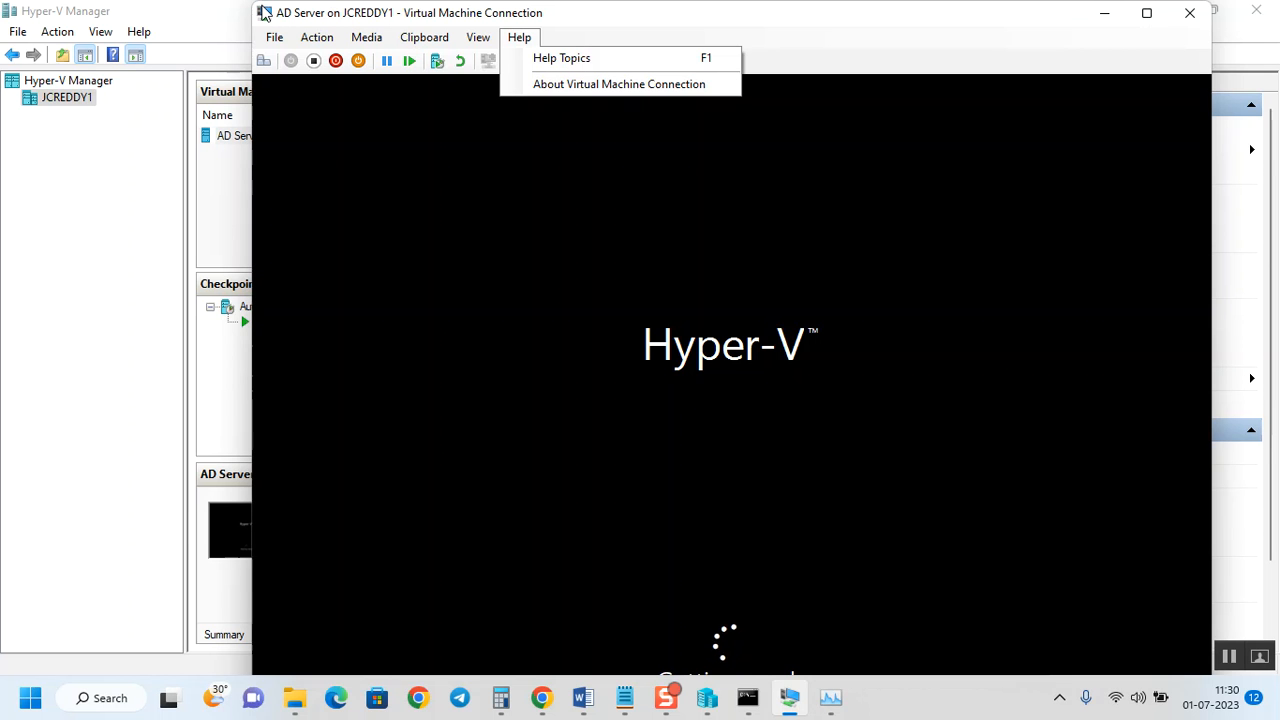
left_click(677, 23)
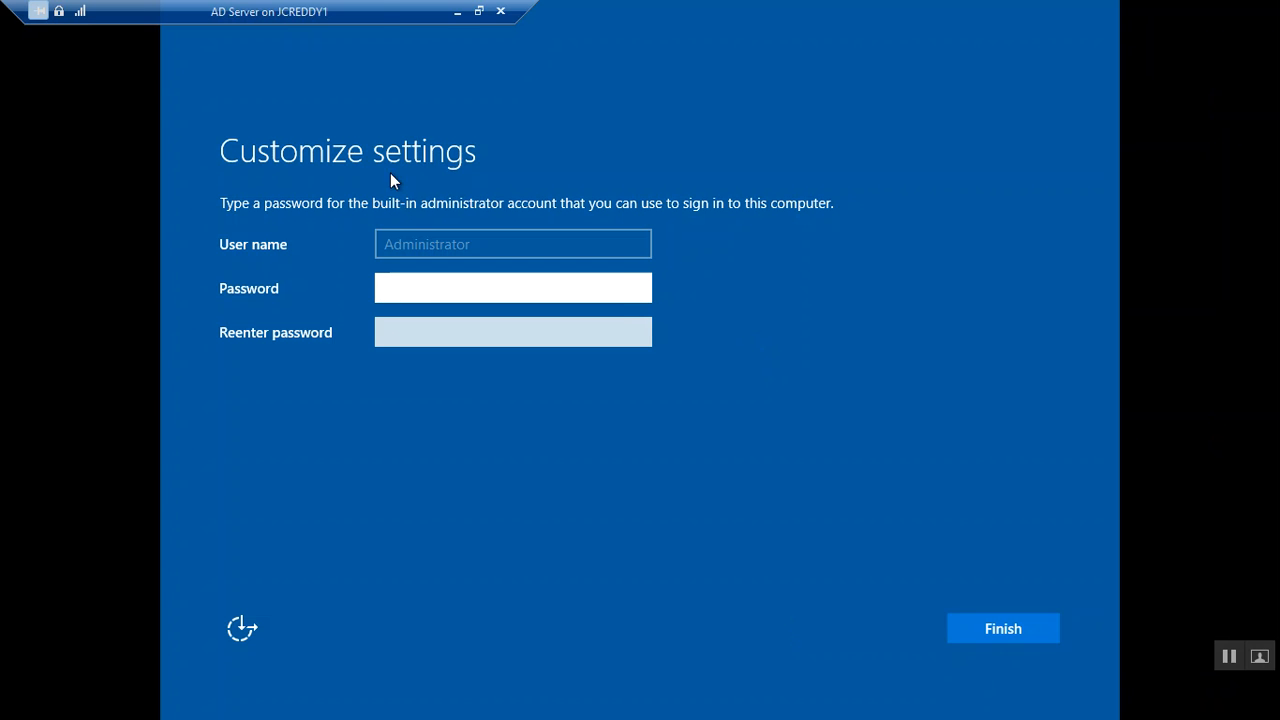
Enter the built-in Administrator password in both password fields and finish setup.
left_click_drag(537, 3, 323, 3)
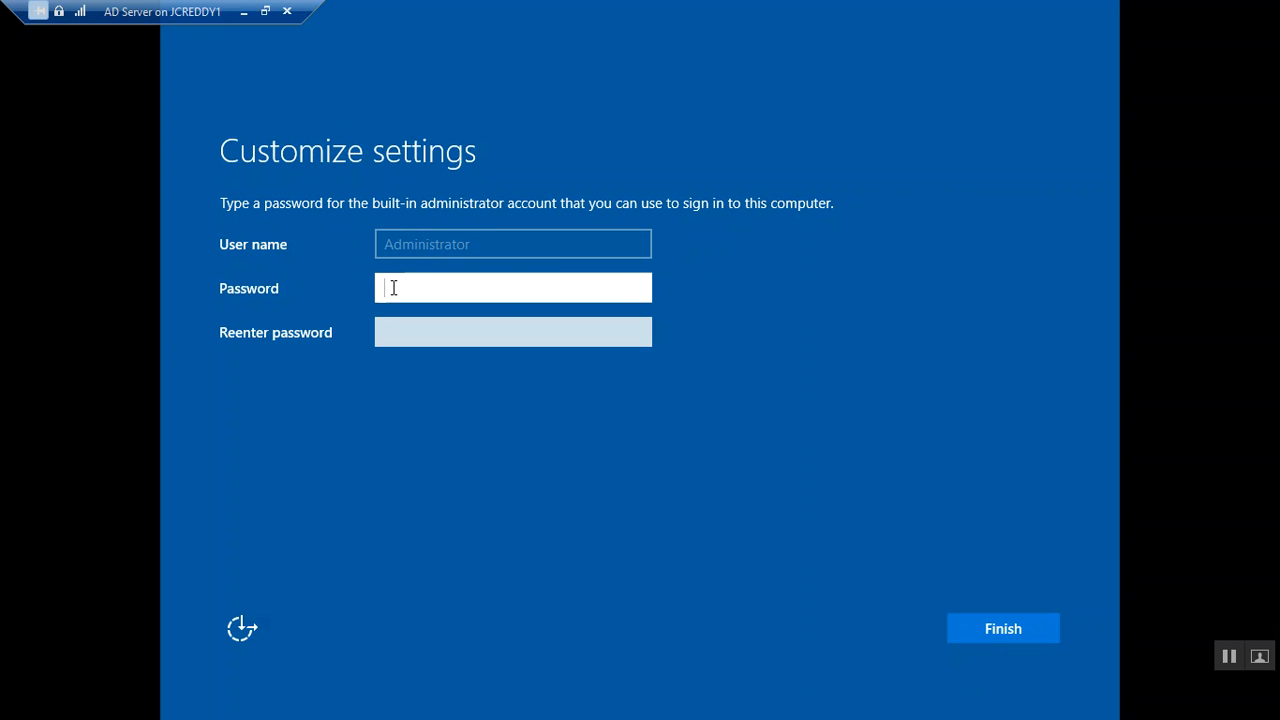
key("Caps_Lock")
type("•")
key("Caps_Lock")
type("••••••")
key("Tab")
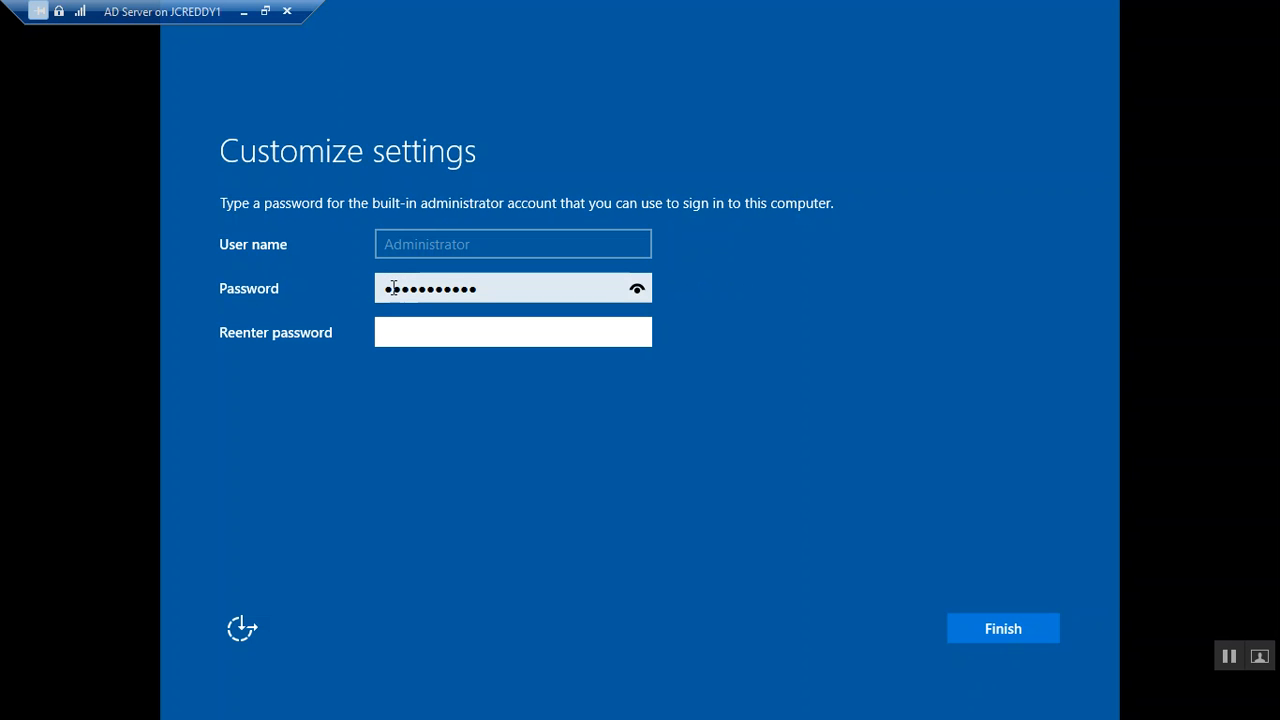
type("•")
left_click(995, 635)
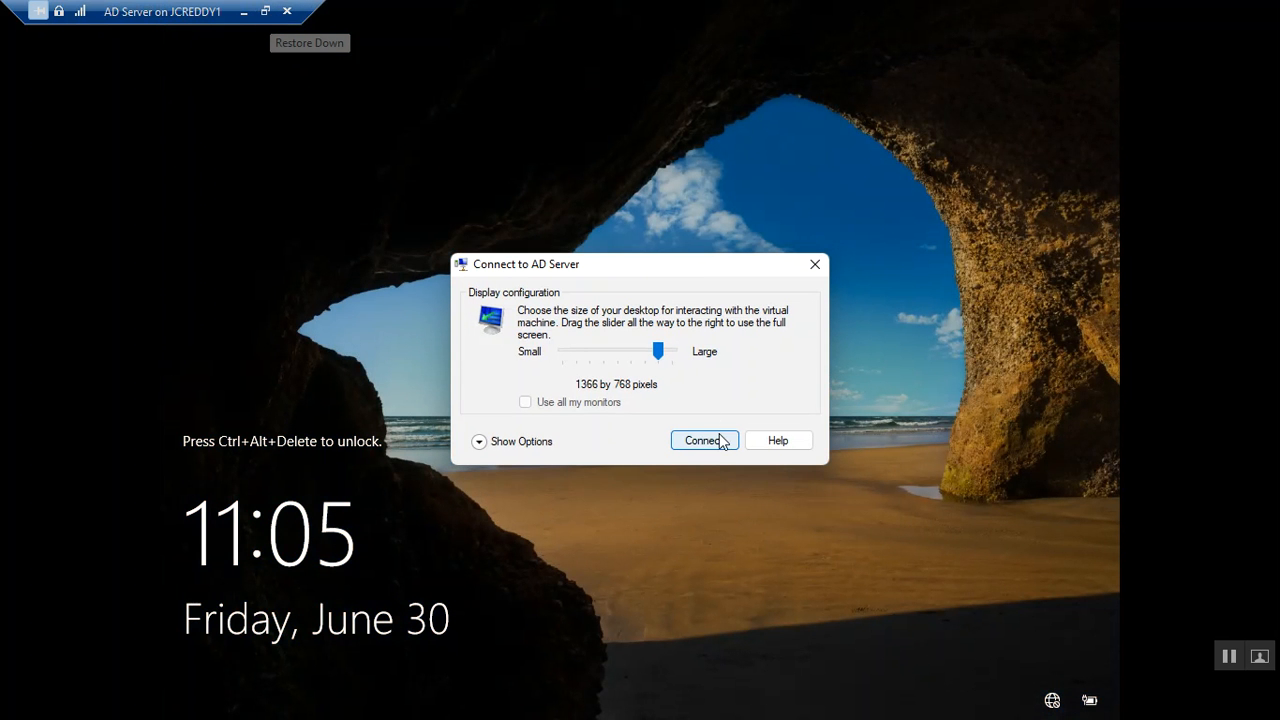
Dismiss the display-size prompt, restore the console from full screen, and drag it over Hyper-V Manager.
left_click(820, 274)
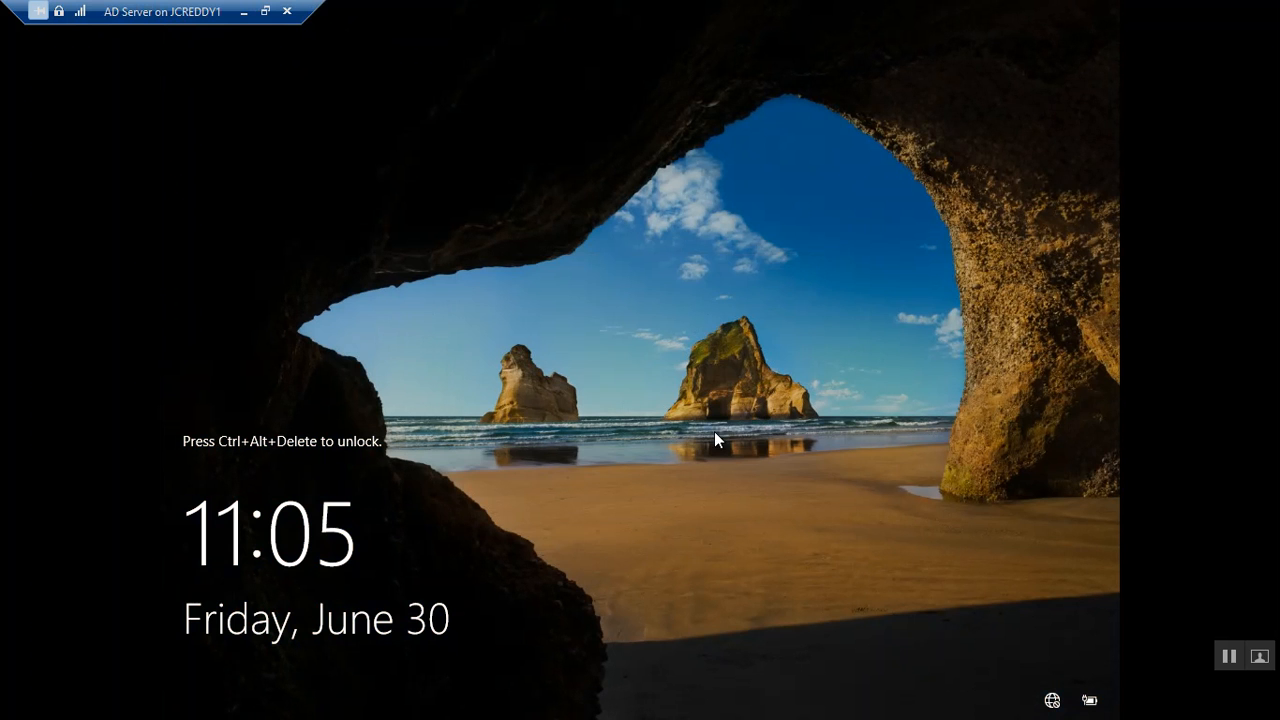
left_click(268, 10)
left_click_drag(378, 16, 585, 347)
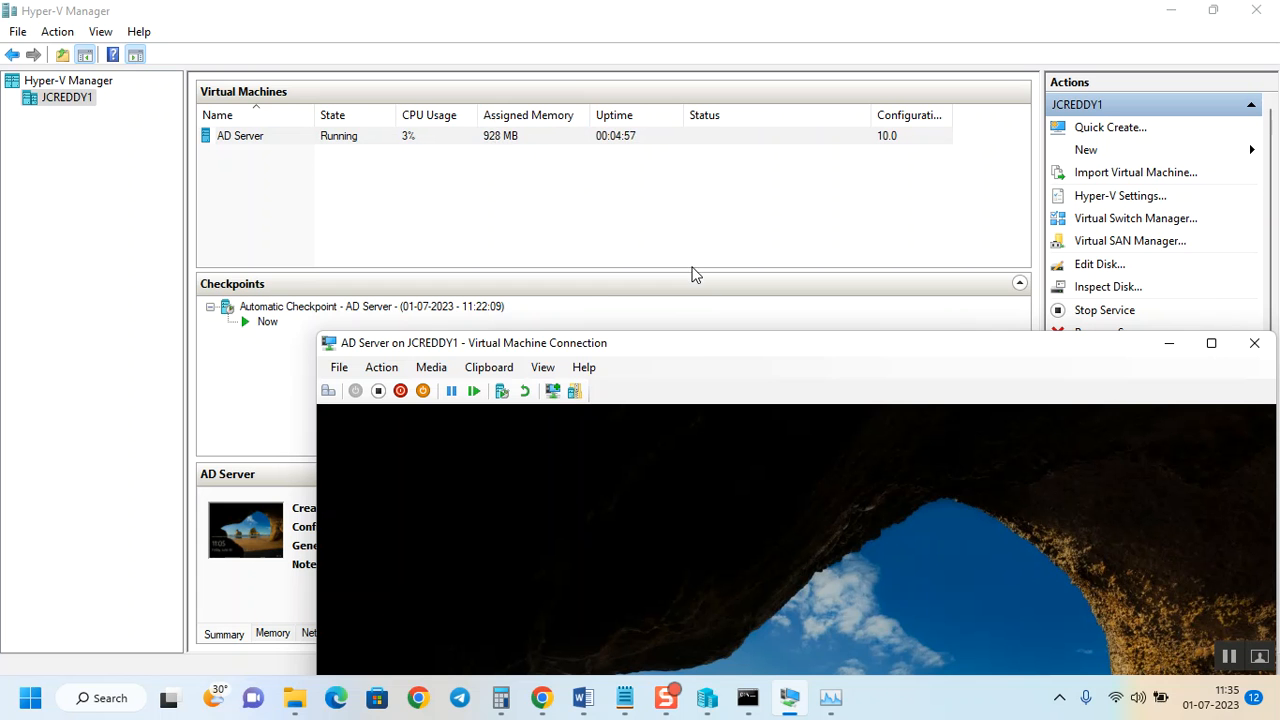
left_click_drag(697, 346, 589, 9)
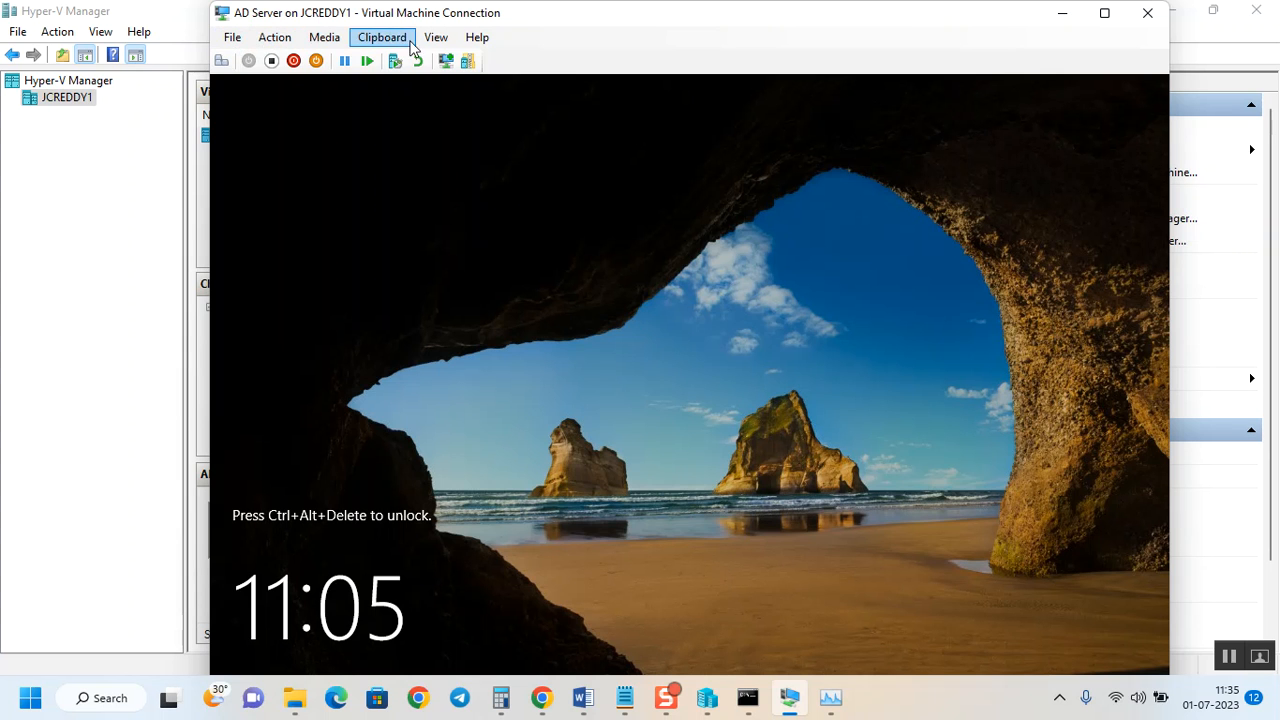
Open AD Server's Settings from the File menu and cancel without changes.
left_click(231, 38)
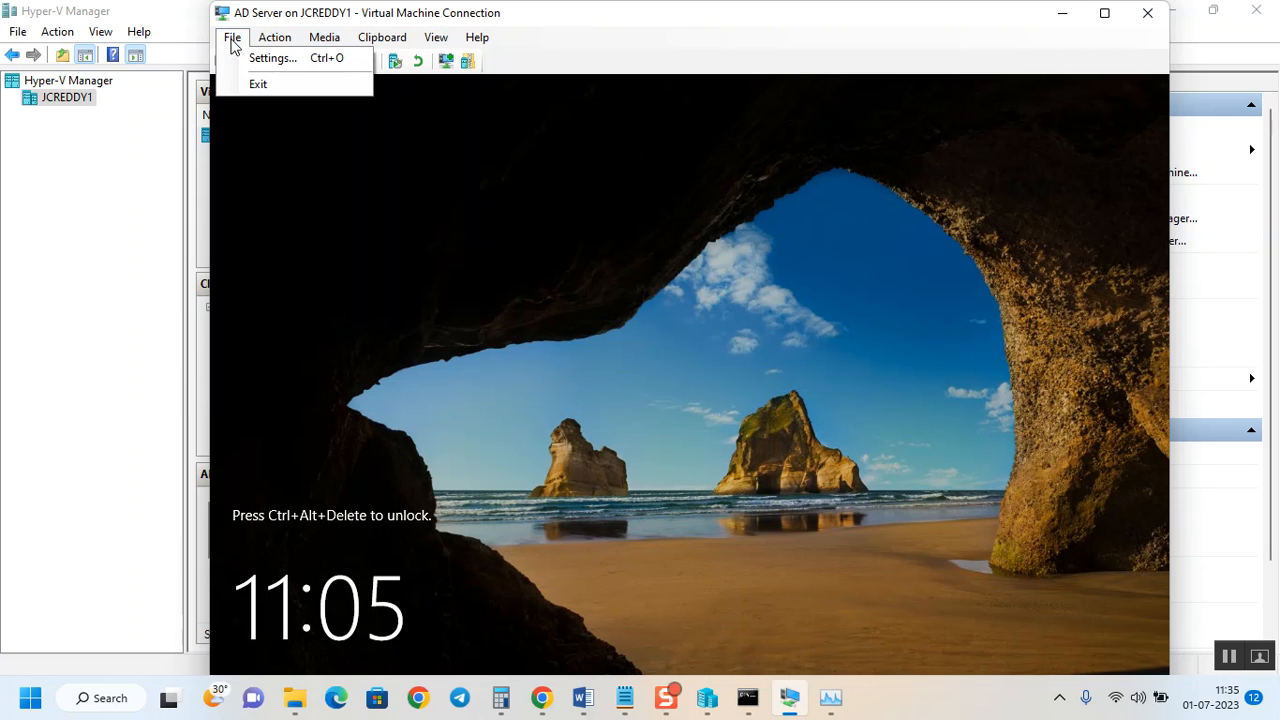
left_click(263, 59)
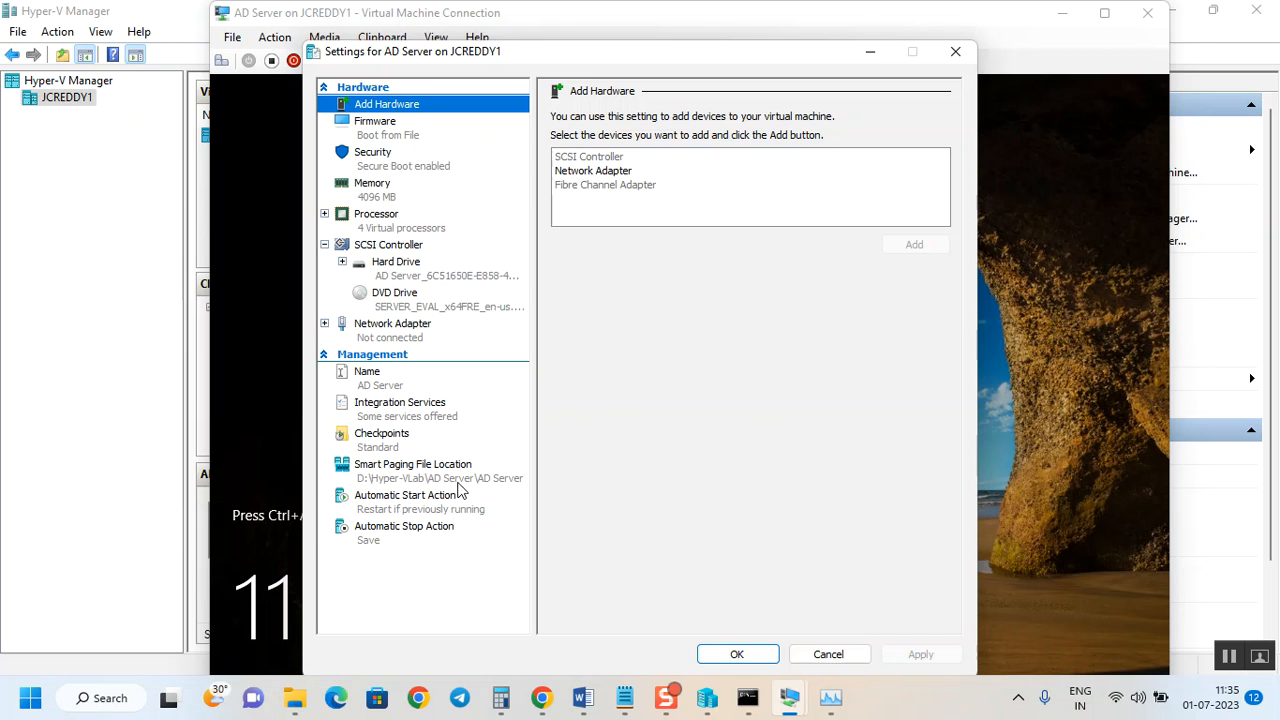
left_click(840, 655)
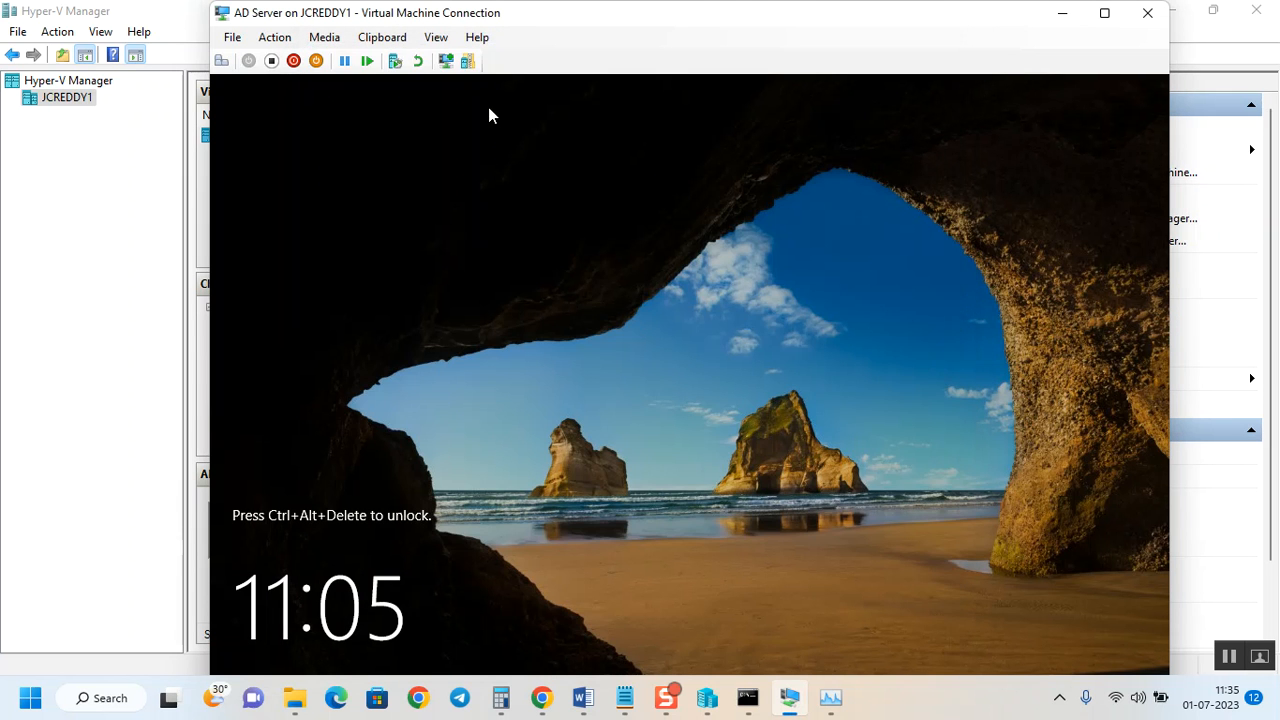
Open the Action menu listing the VM's power and control actions.
left_click(273, 38)
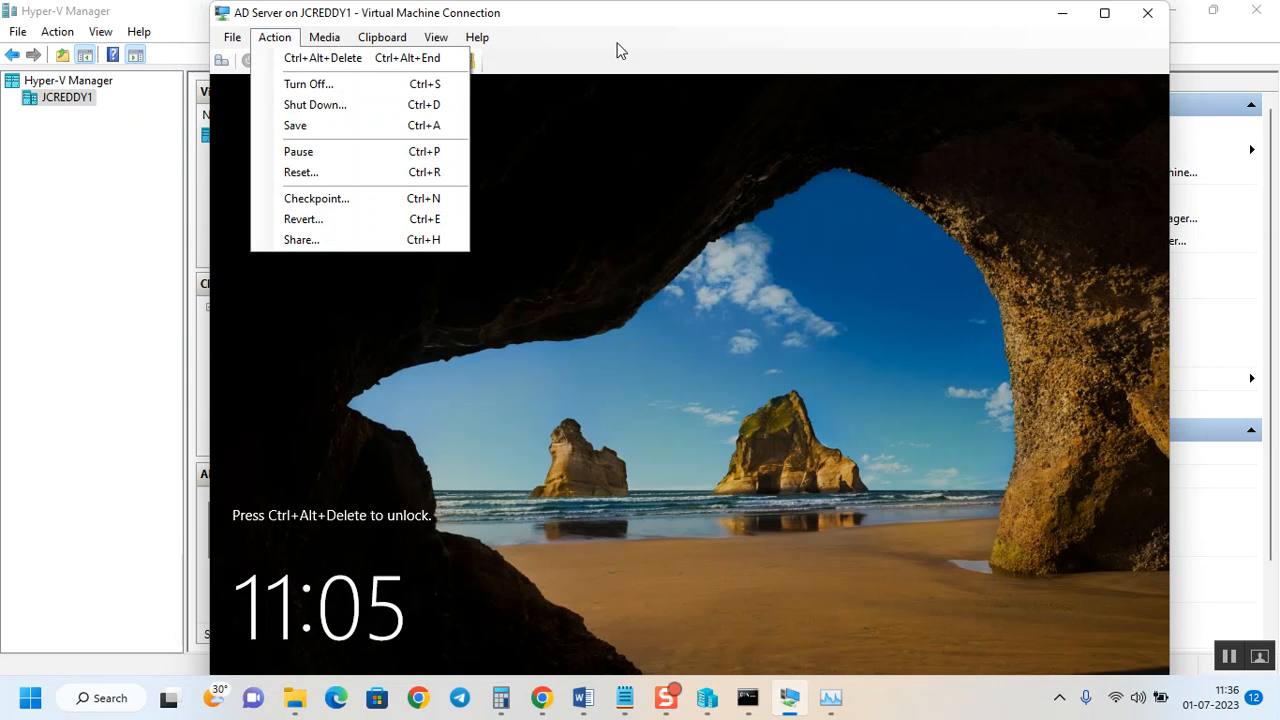
left_click(533, 28)
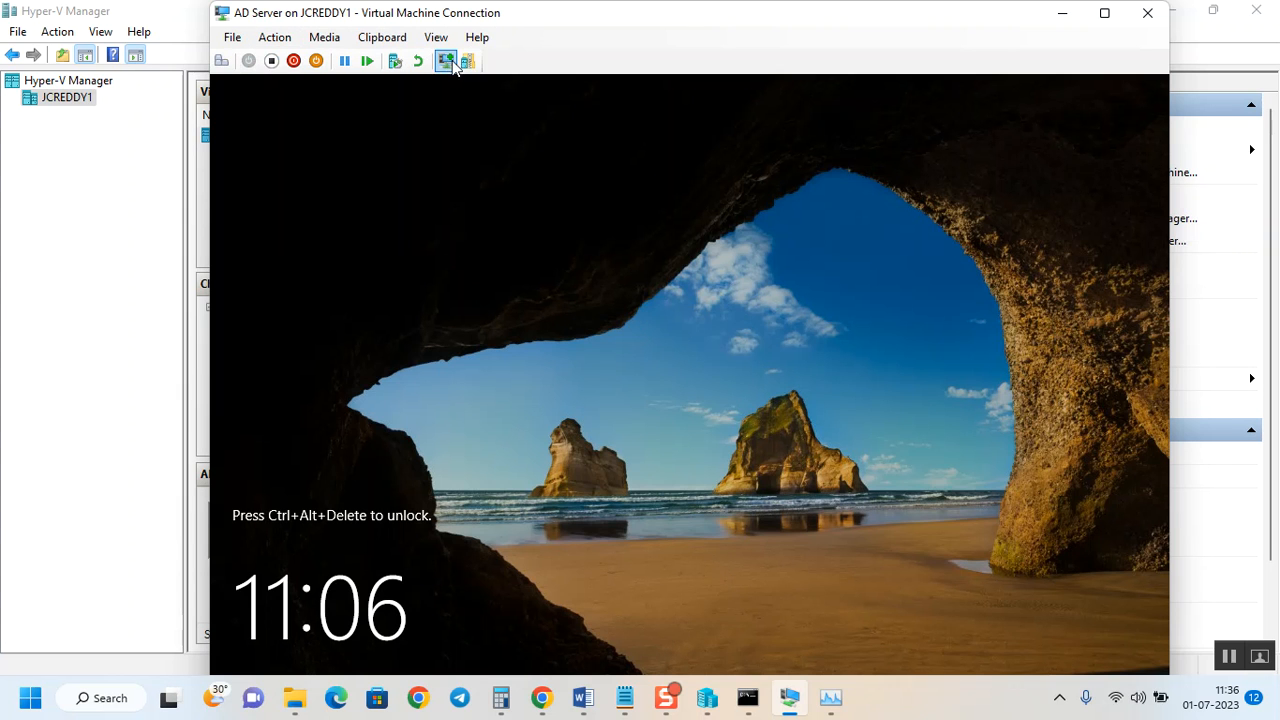
left_click(275, 40)
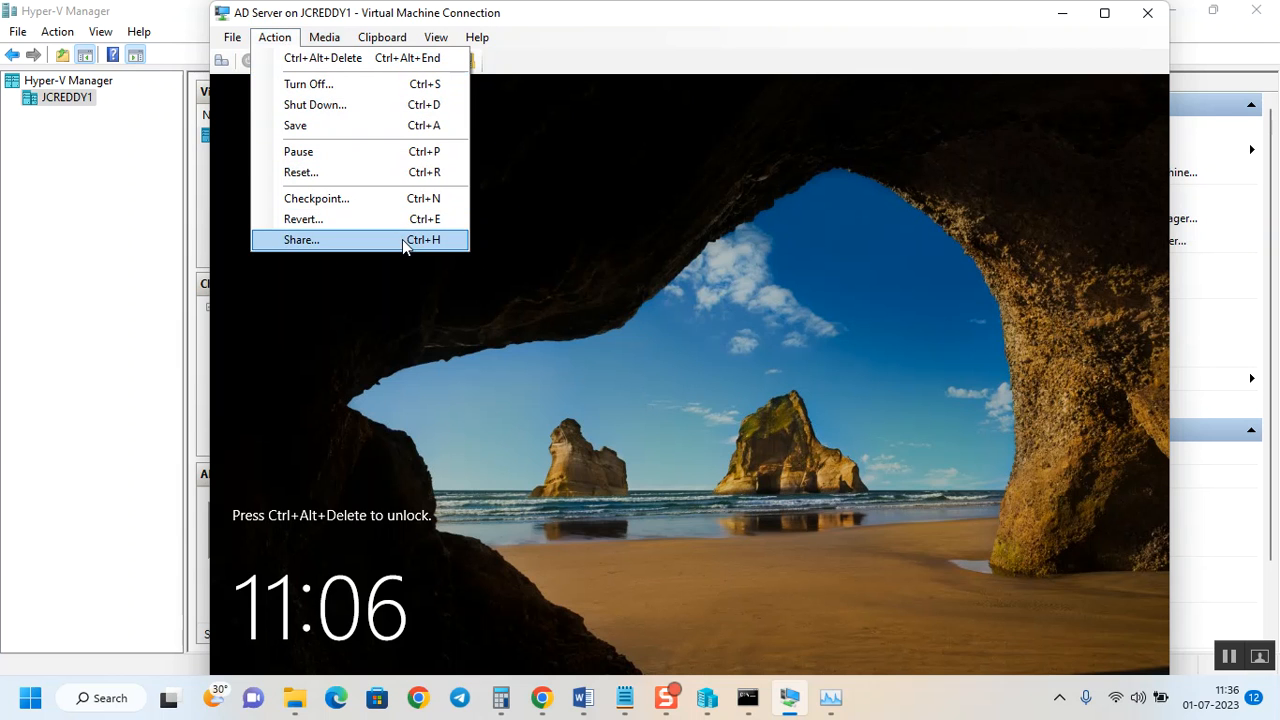
Eject SERVER_EVAL_x64FRE_en-us.iso via Media > DVD Drive.
left_click(324, 37)
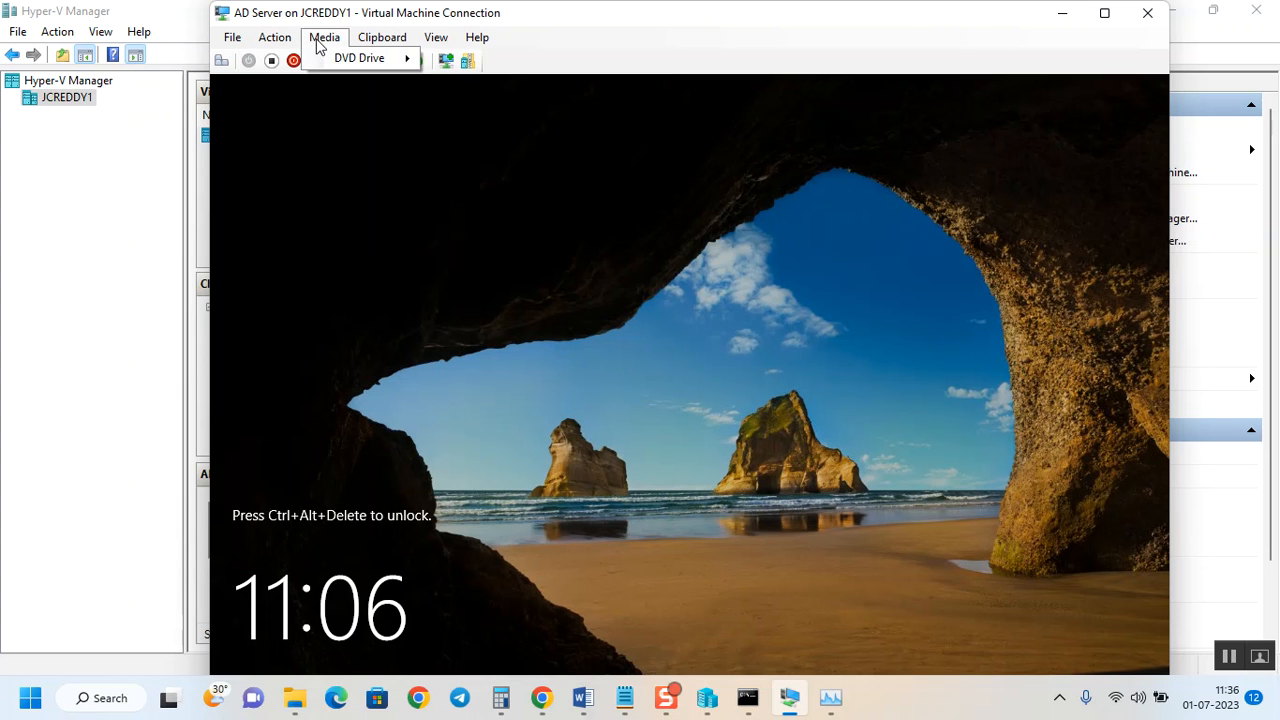
mouse_move(366, 62)
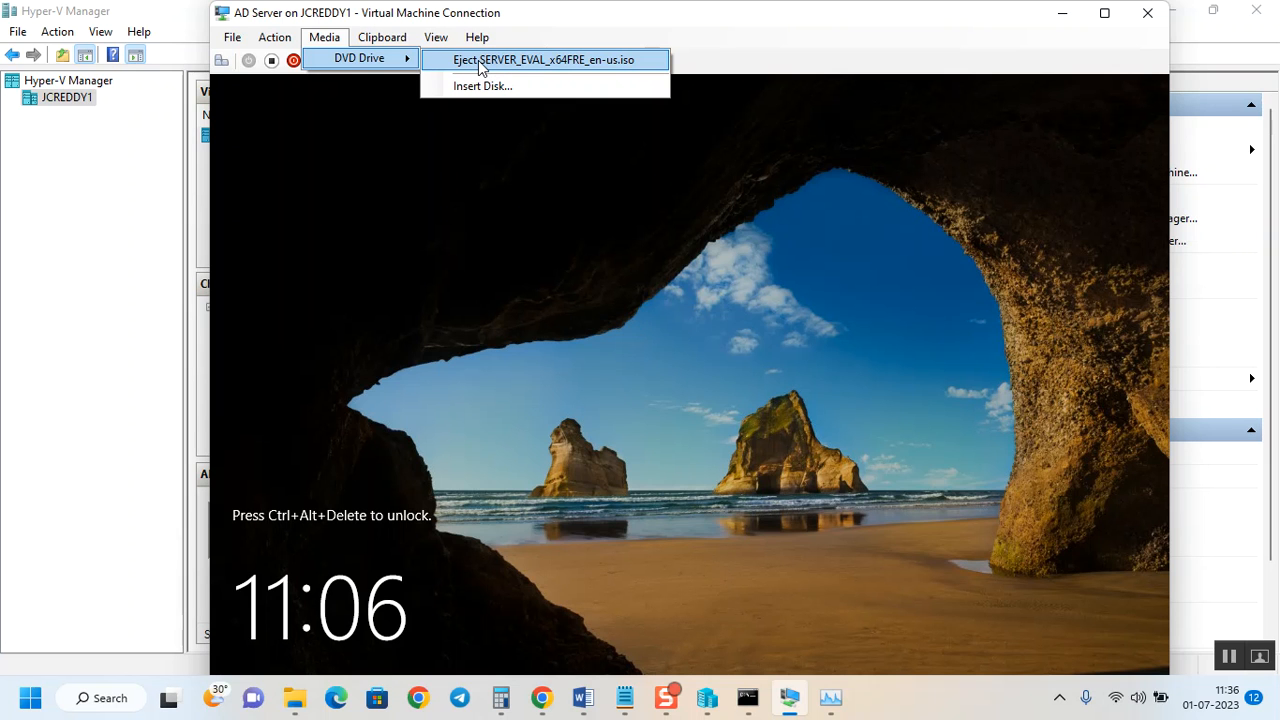
left_click(480, 62)
Recheck the Media menu and browse the Clipboard, View, Help and Action menus.
left_click(324, 37)
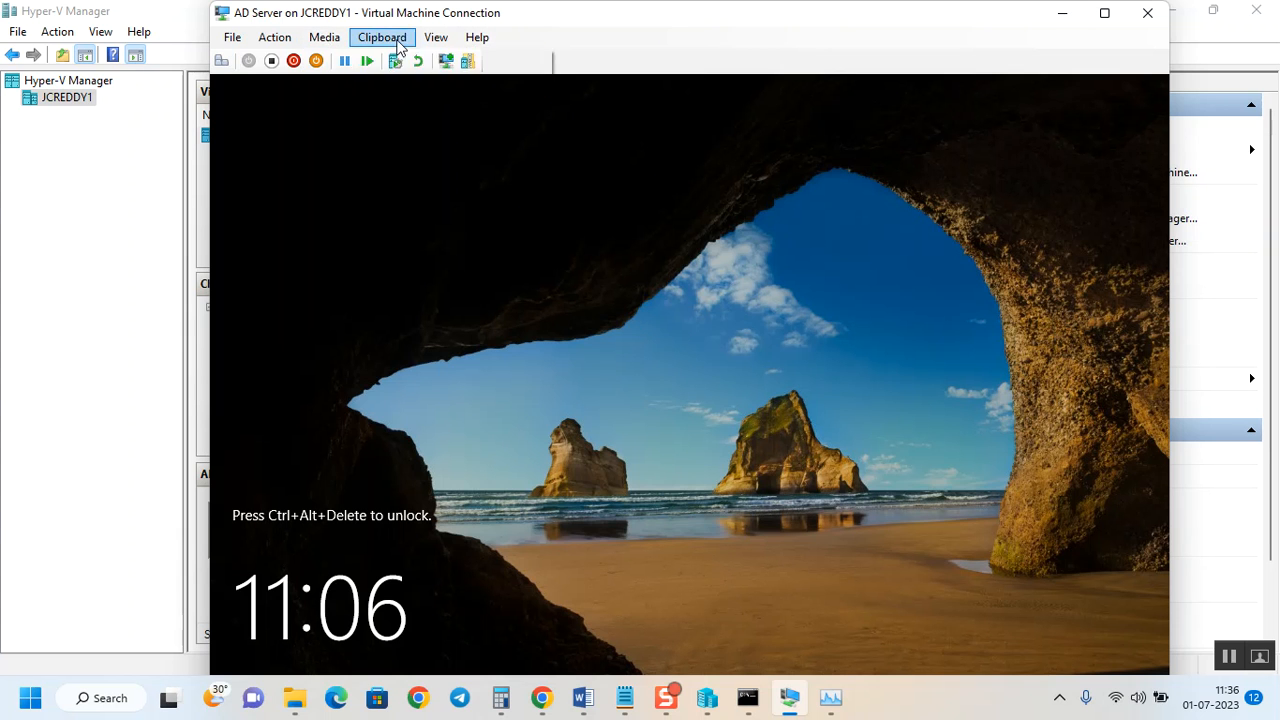
mouse_move(376, 38)
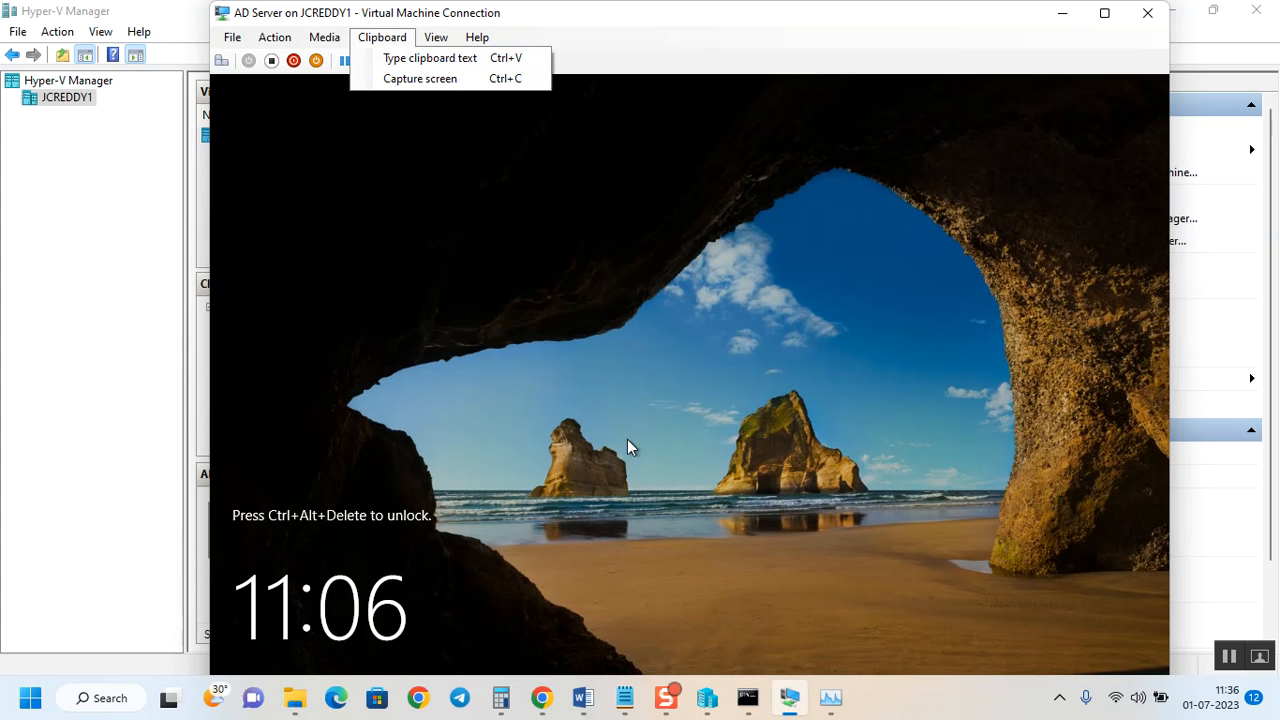
mouse_move(432, 40)
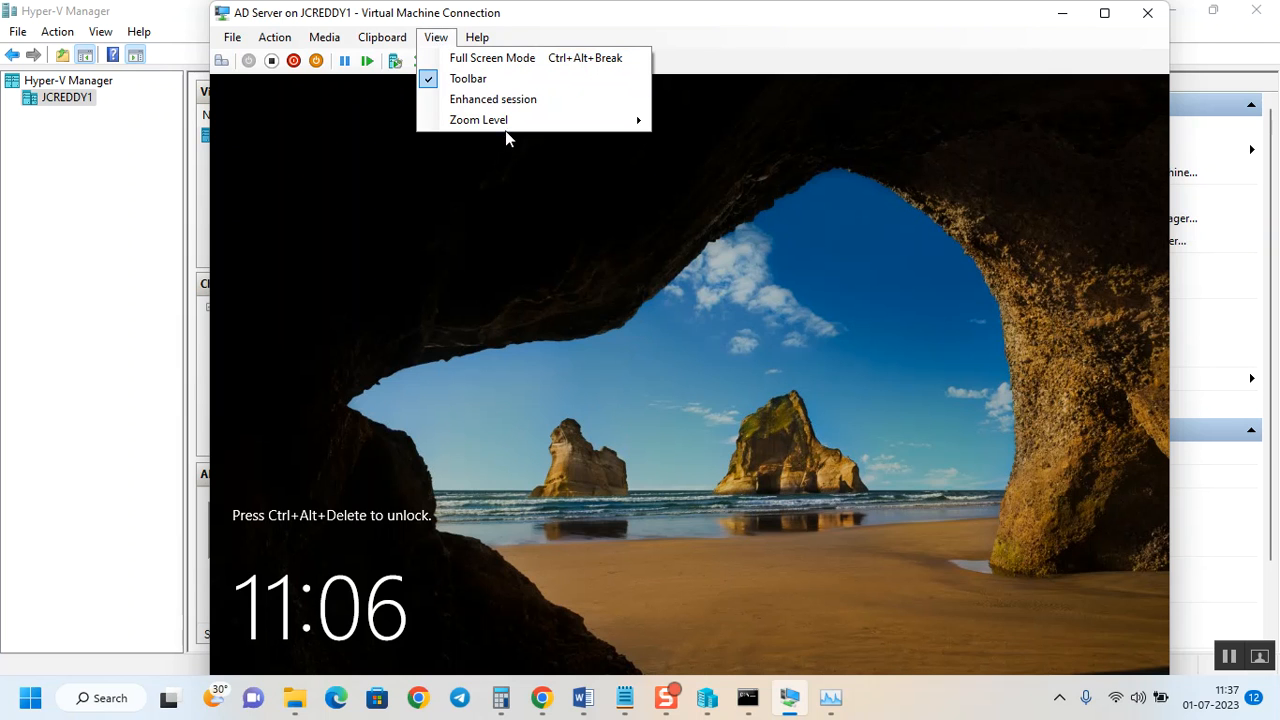
mouse_move(512, 125)
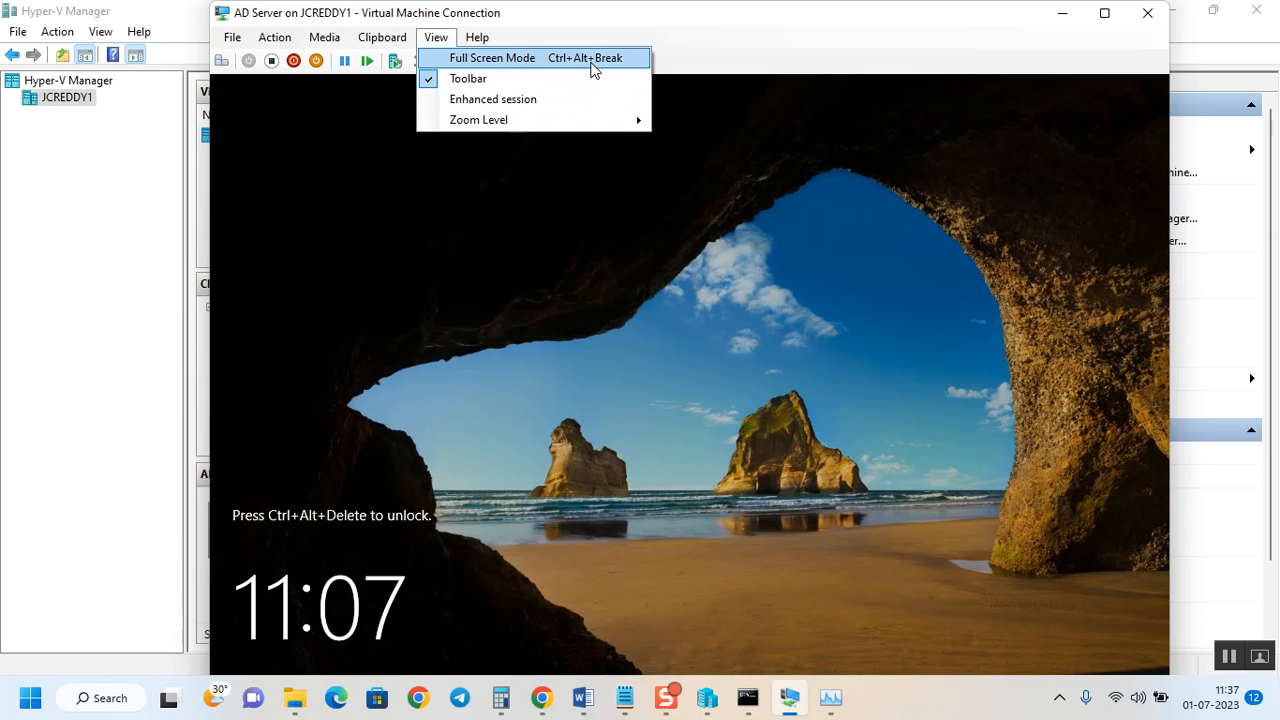
mouse_move(476, 42)
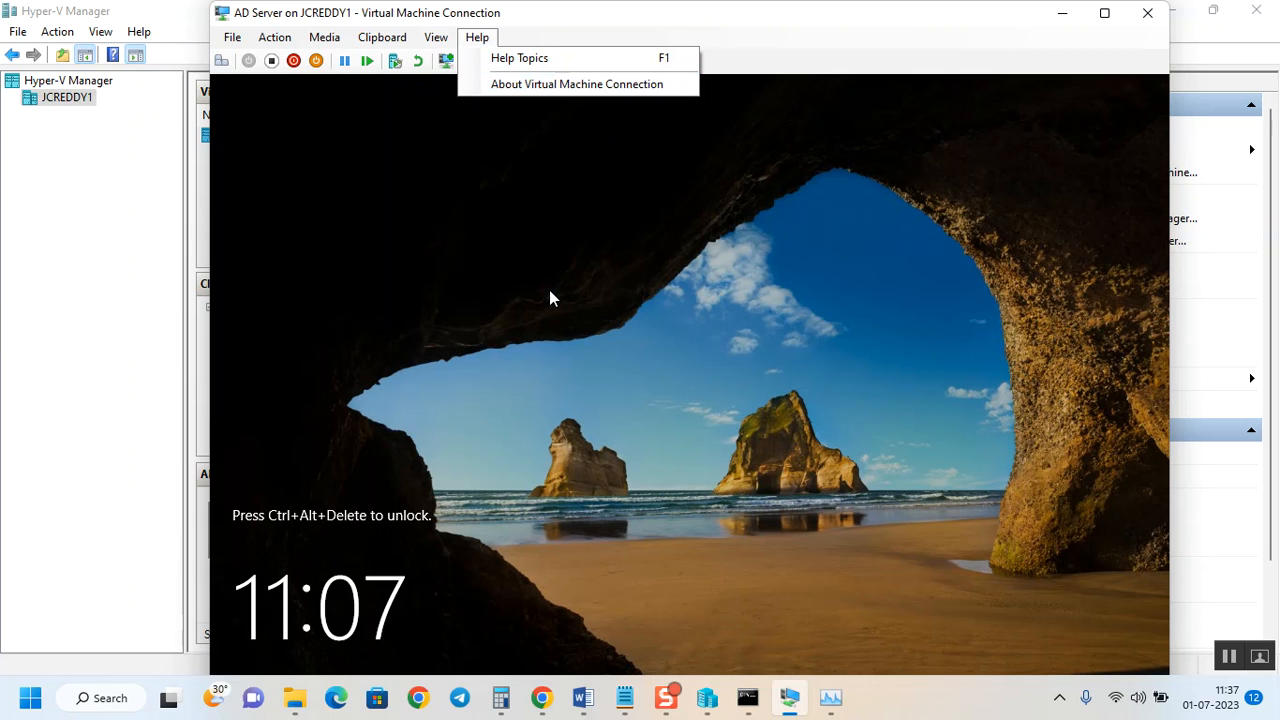
mouse_move(262, 32)
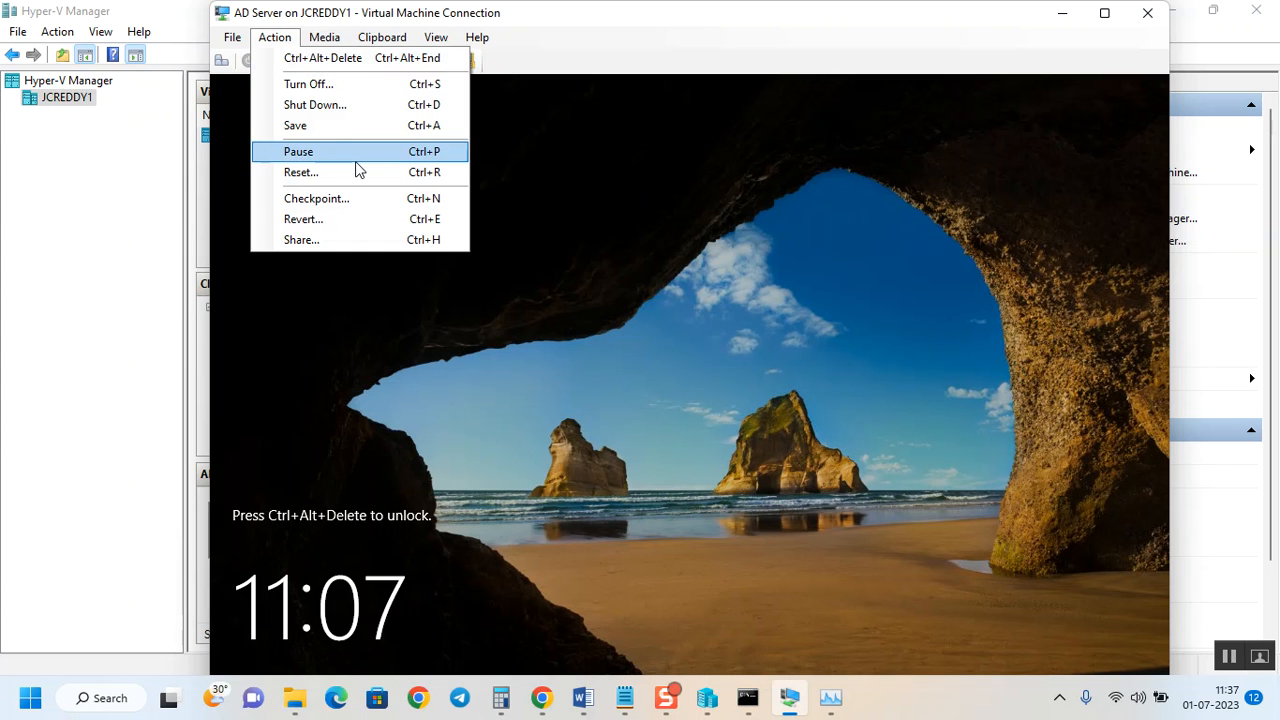
Send Ctrl+Alt+Delete to the lock screen from the Action menu.
left_click(298, 42)
left_click(288, 45)
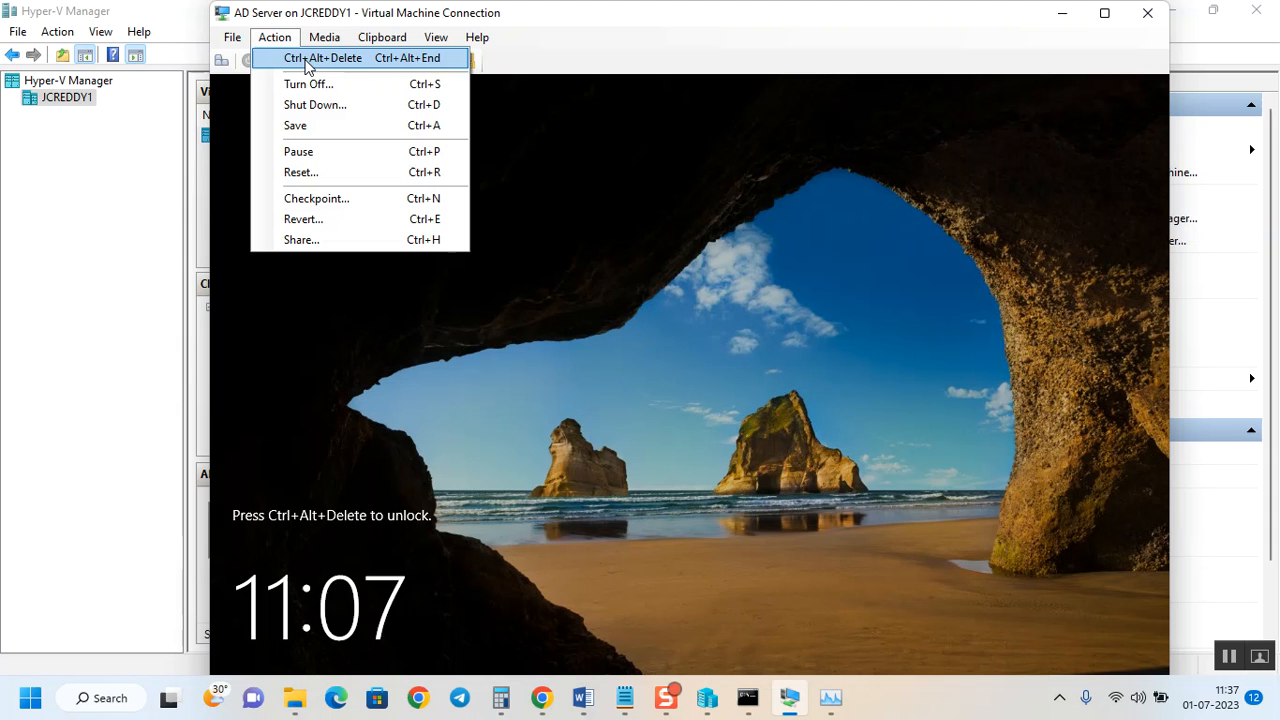
left_click(306, 59)
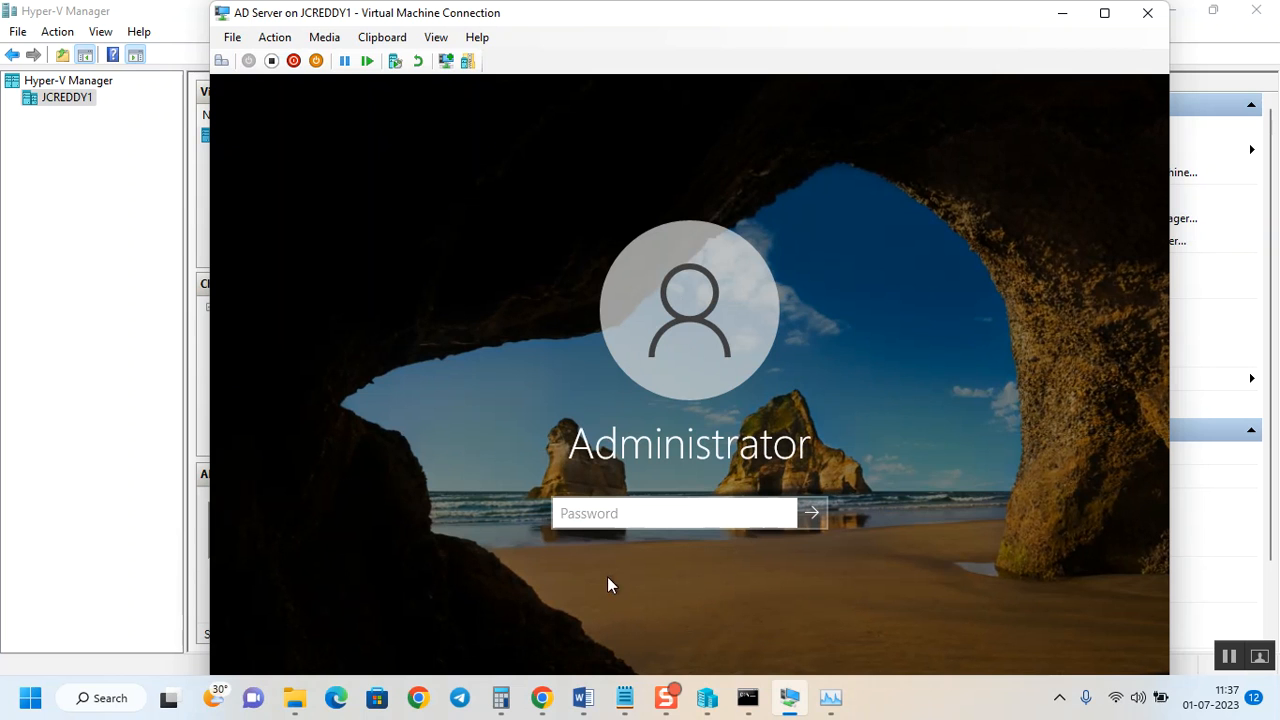
Enter the Administrator password and sign in.
key("Caps_Lock")
type("•")
key("Caps_Lock")
type("•••••••")
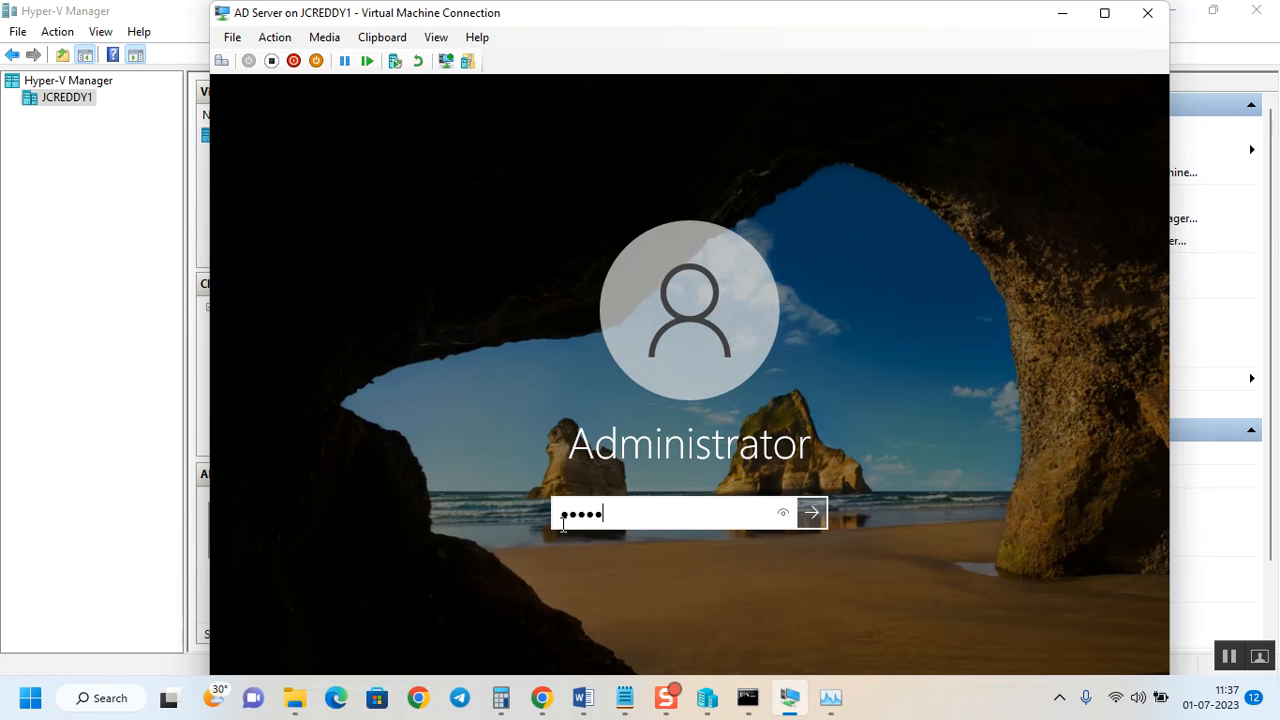
type("•••")
key("Return")
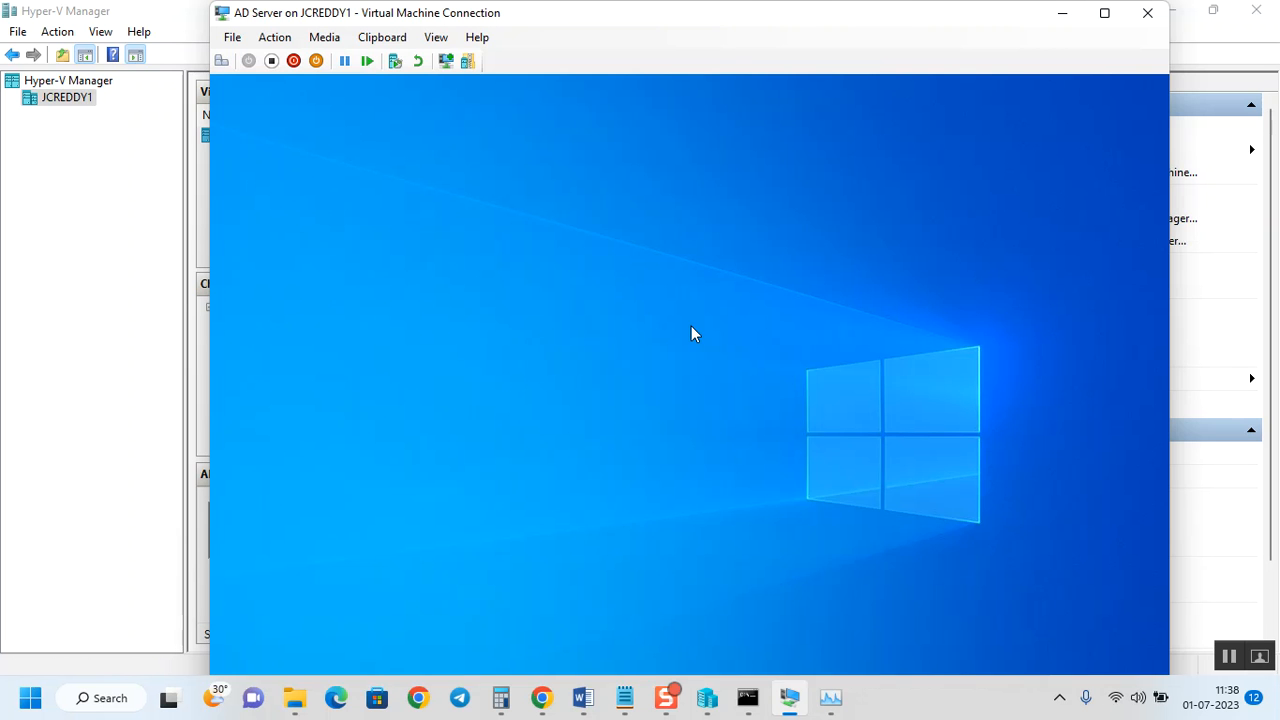
Switch the VM console to full screen and glance at the server's Start menu.
left_click(1104, 13)
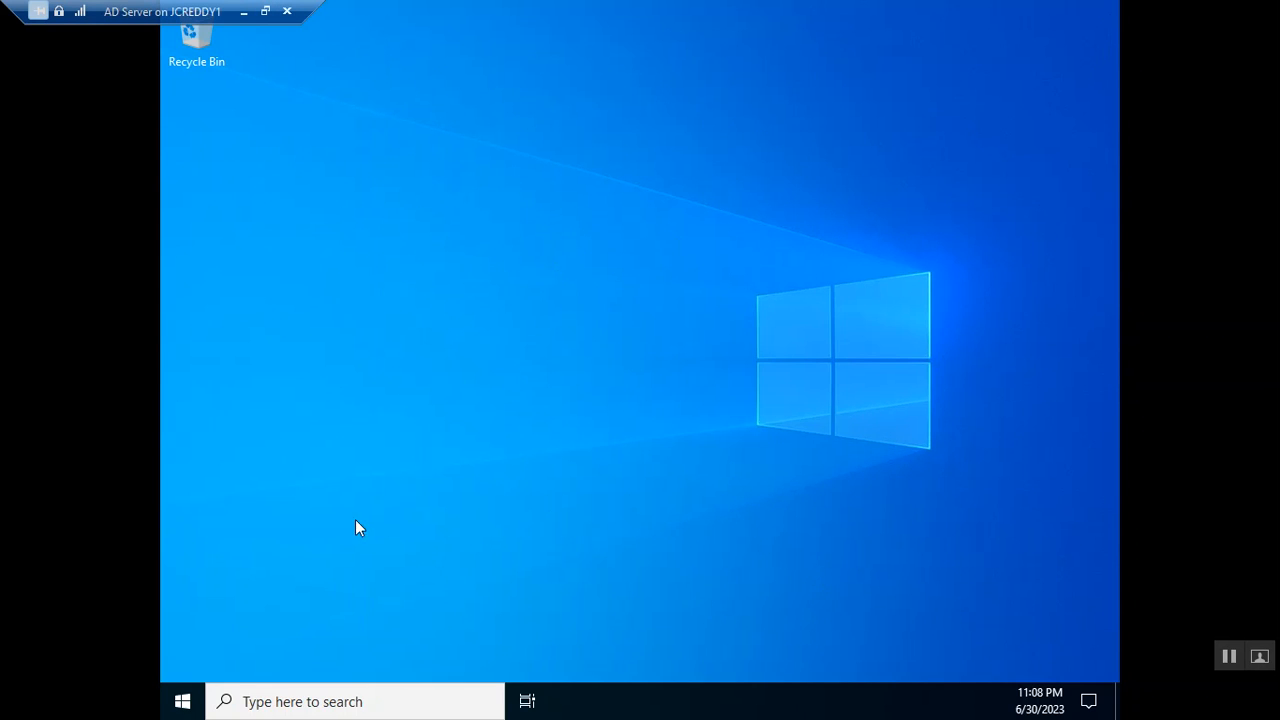
left_click(190, 704)
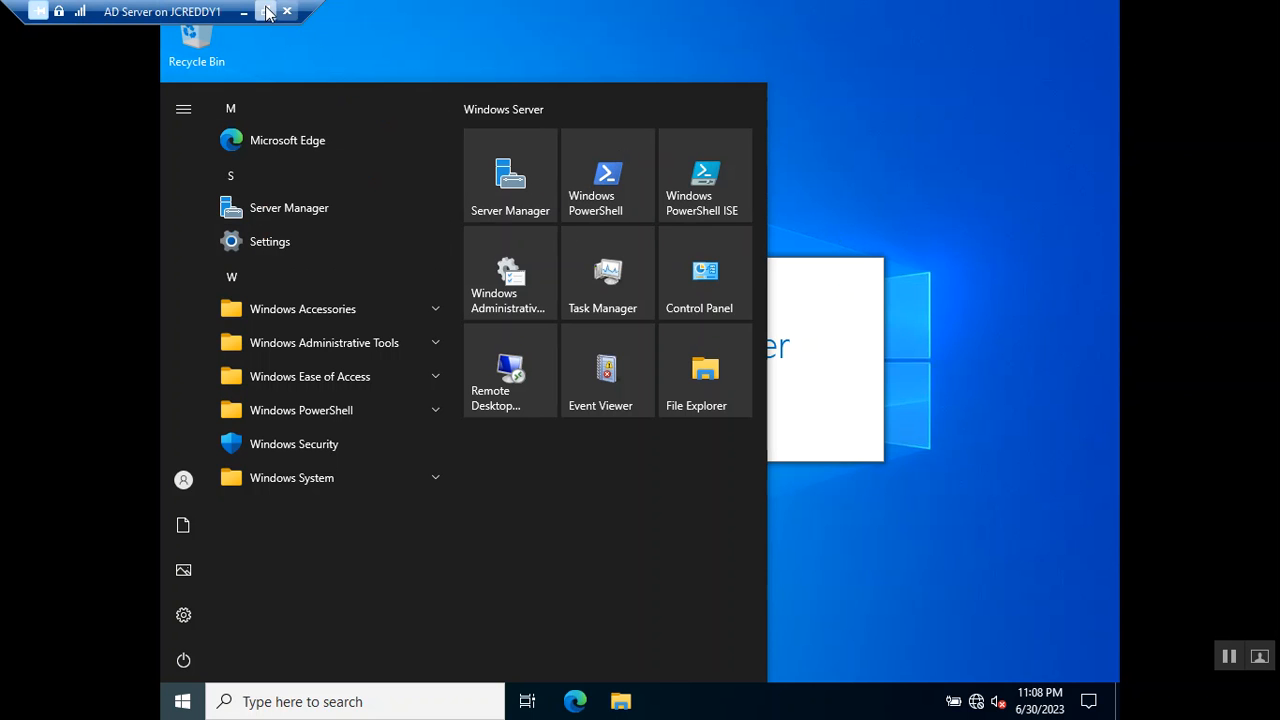
left_click(1044, 540)
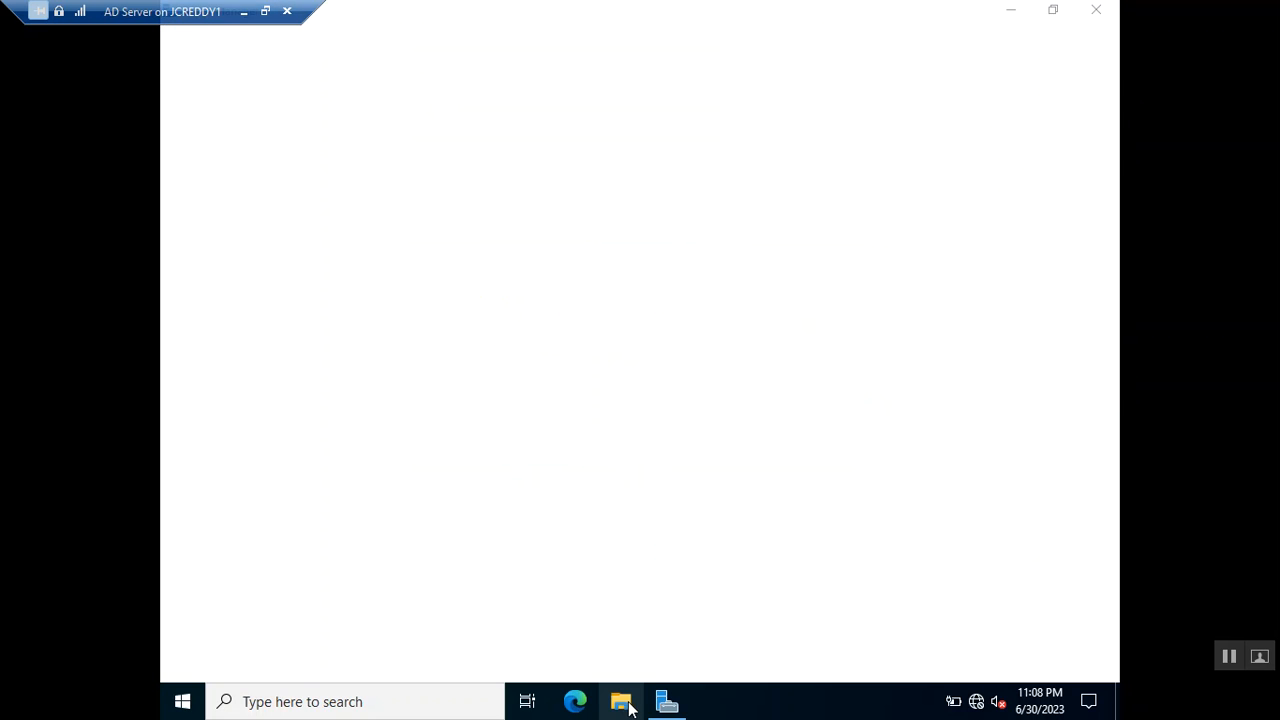
Open File Explorer at This PC and bring up its context menu.
left_click(630, 708)
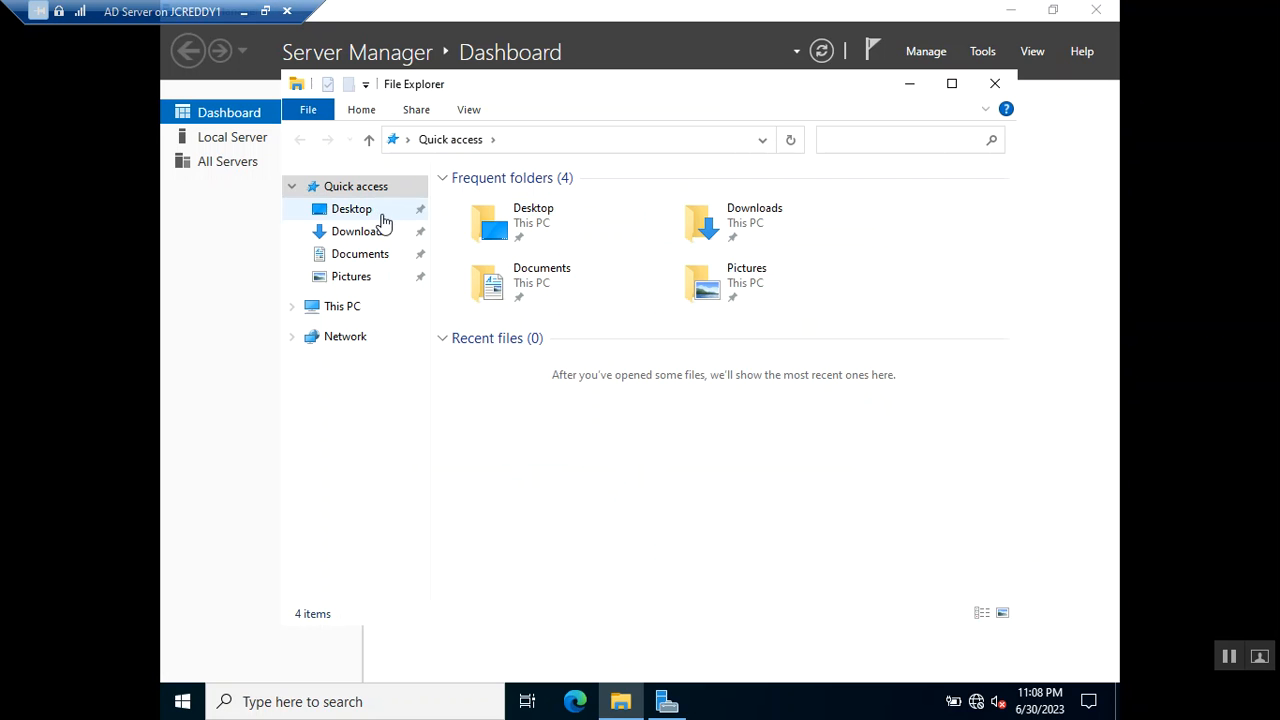
left_click(350, 307)
right_click(350, 303)
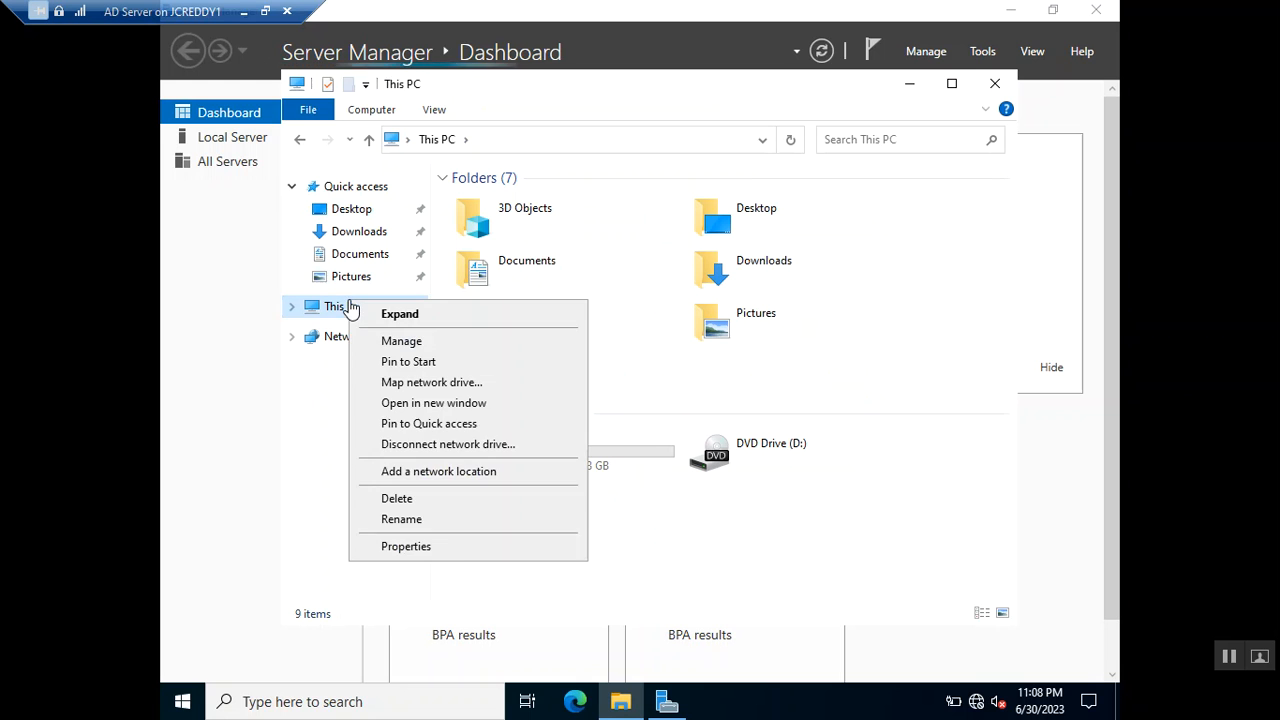
Open This PC's Properties and highlight the Windows Server 2022 Standard Evaluation edition.
left_click(422, 547)
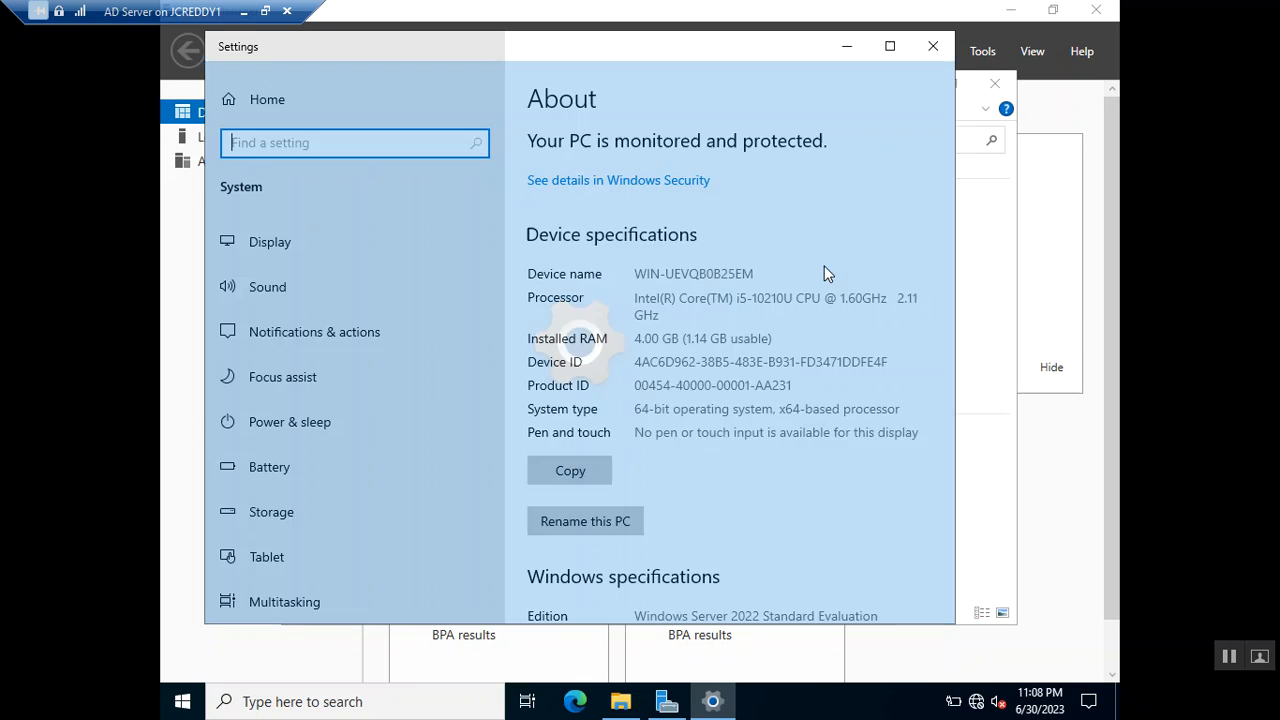
scroll(820, 413, "down", 5)
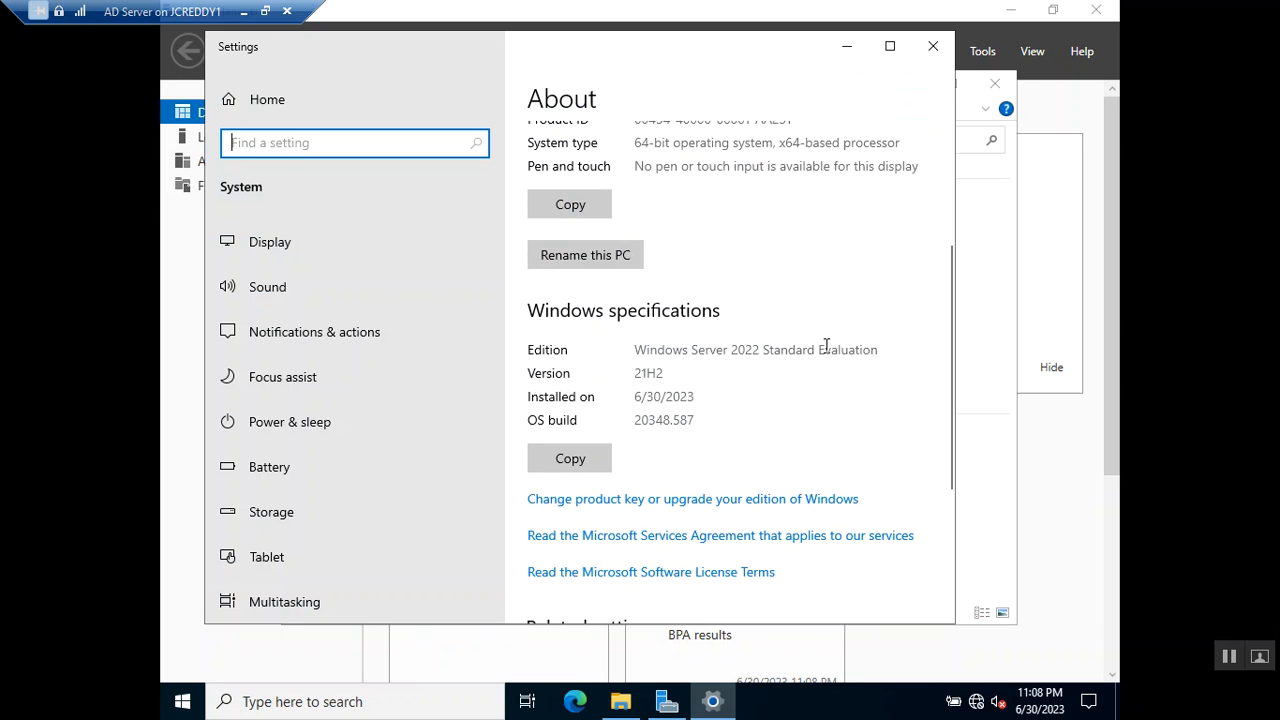
left_click(754, 348)
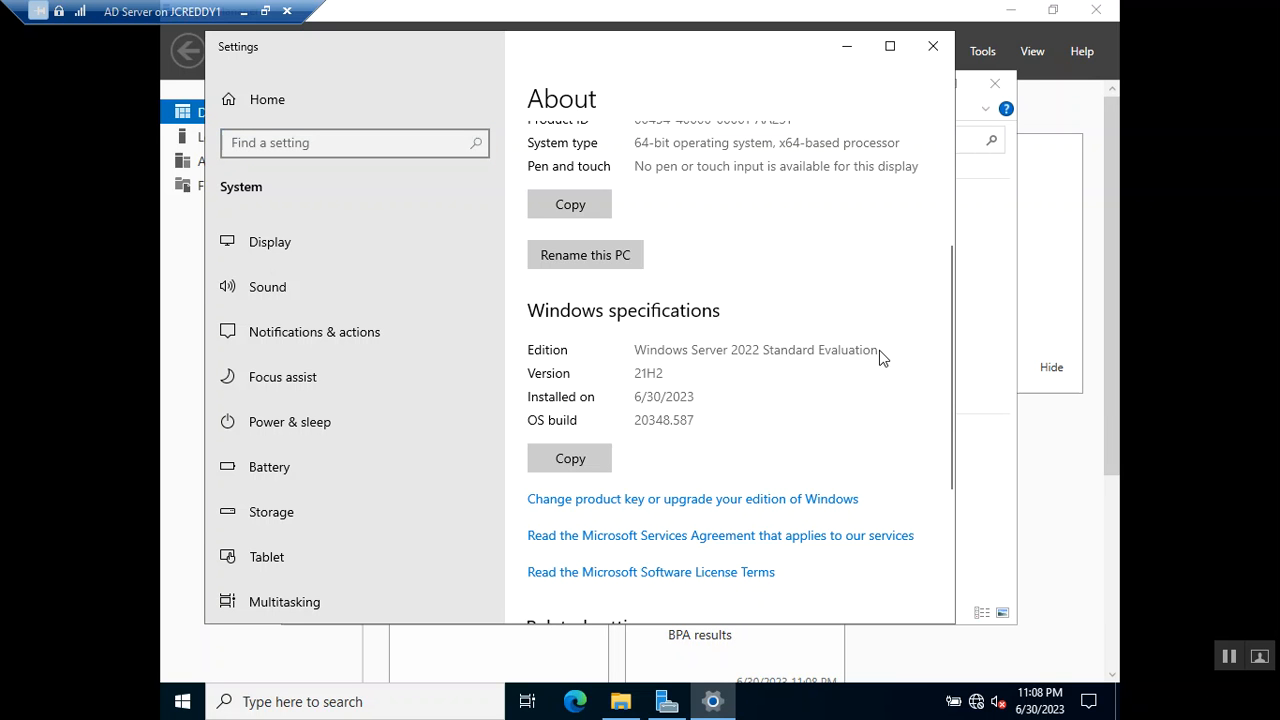
left_click_drag(879, 352, 632, 341)
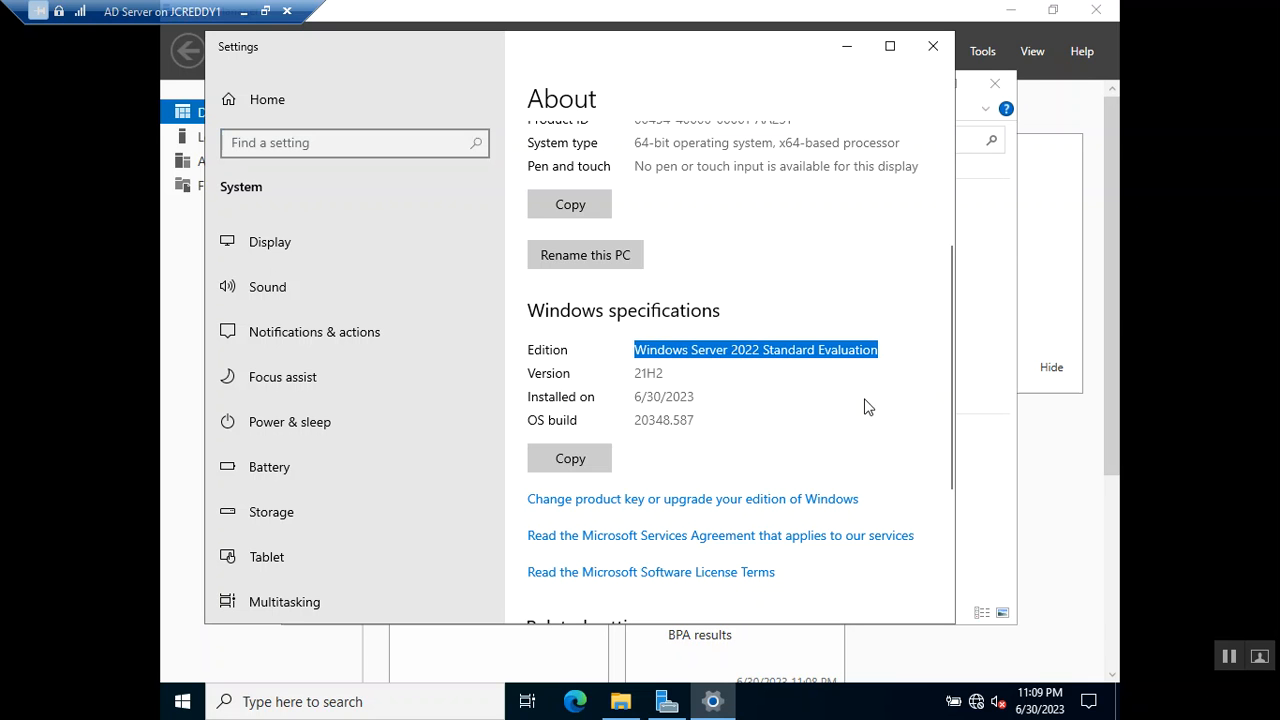
Highlight the device name, Processor and 4.00 GB Installed RAM values, then close Settings.
scroll(755, 398, "down", 2)
scroll(755, 400, "down", 1)
scroll(755, 400, "up", 5)
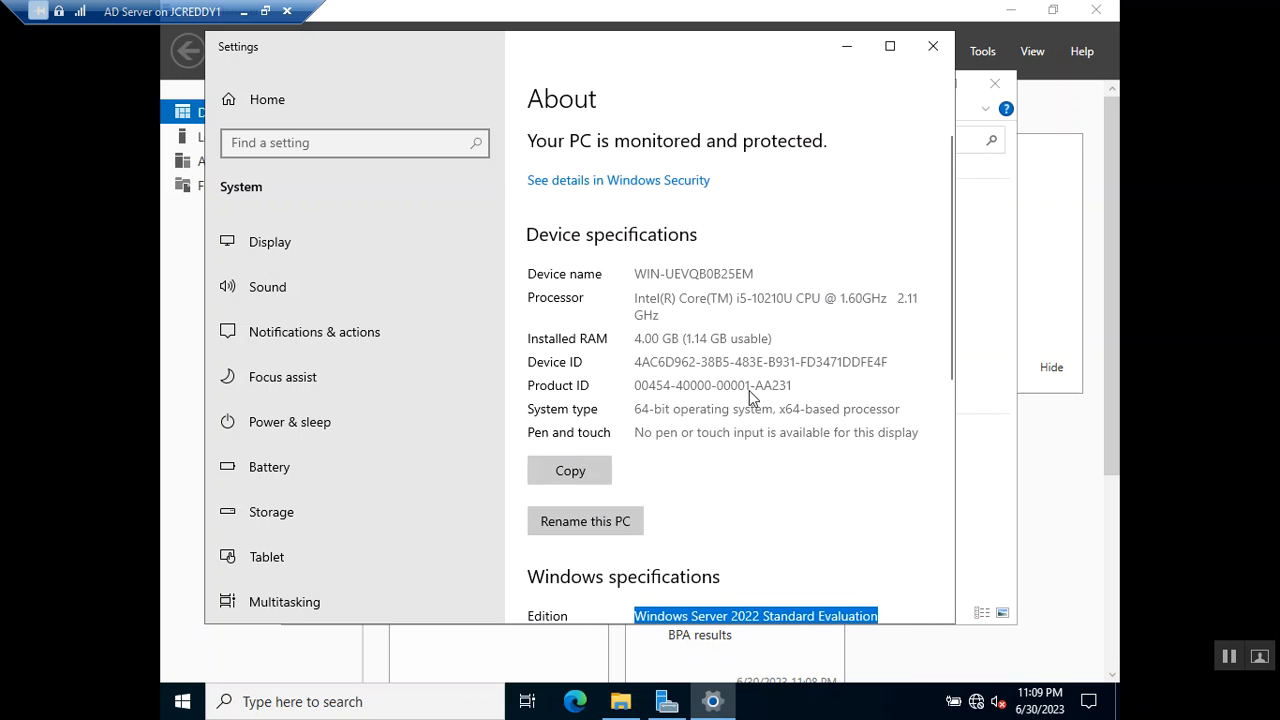
left_click_drag(636, 278, 845, 300)
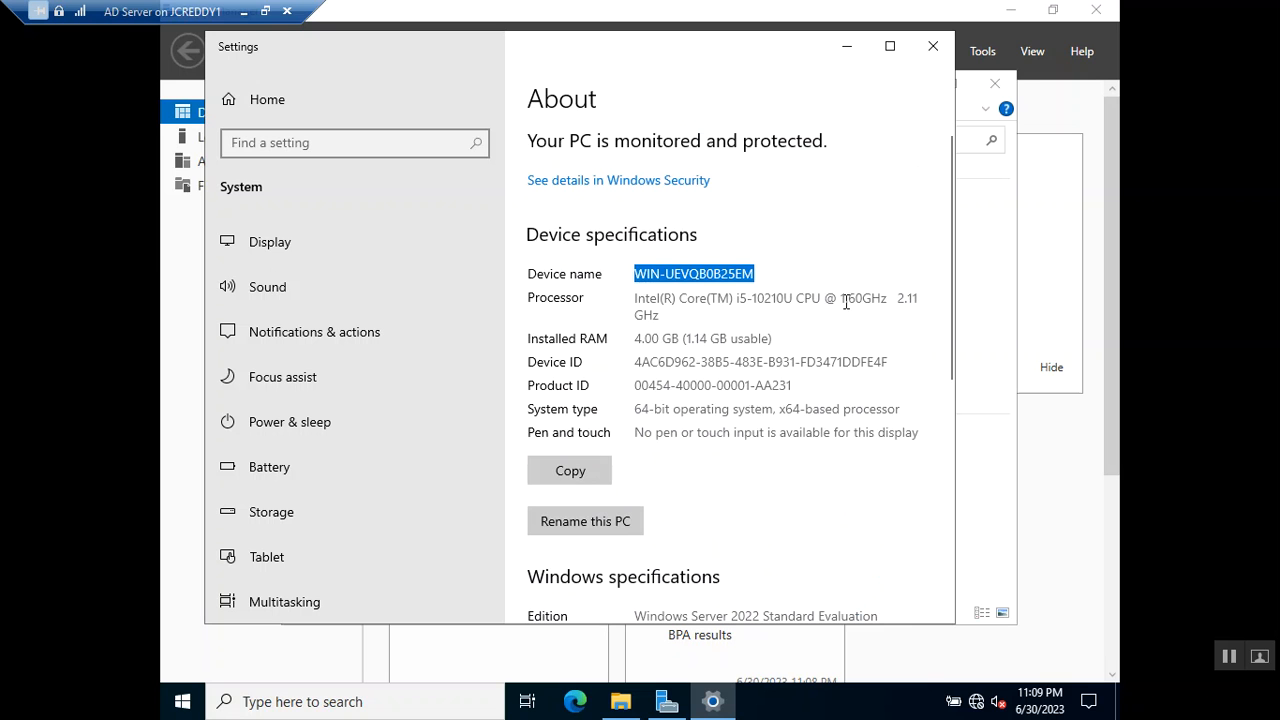
left_click_drag(673, 312, 626, 289)
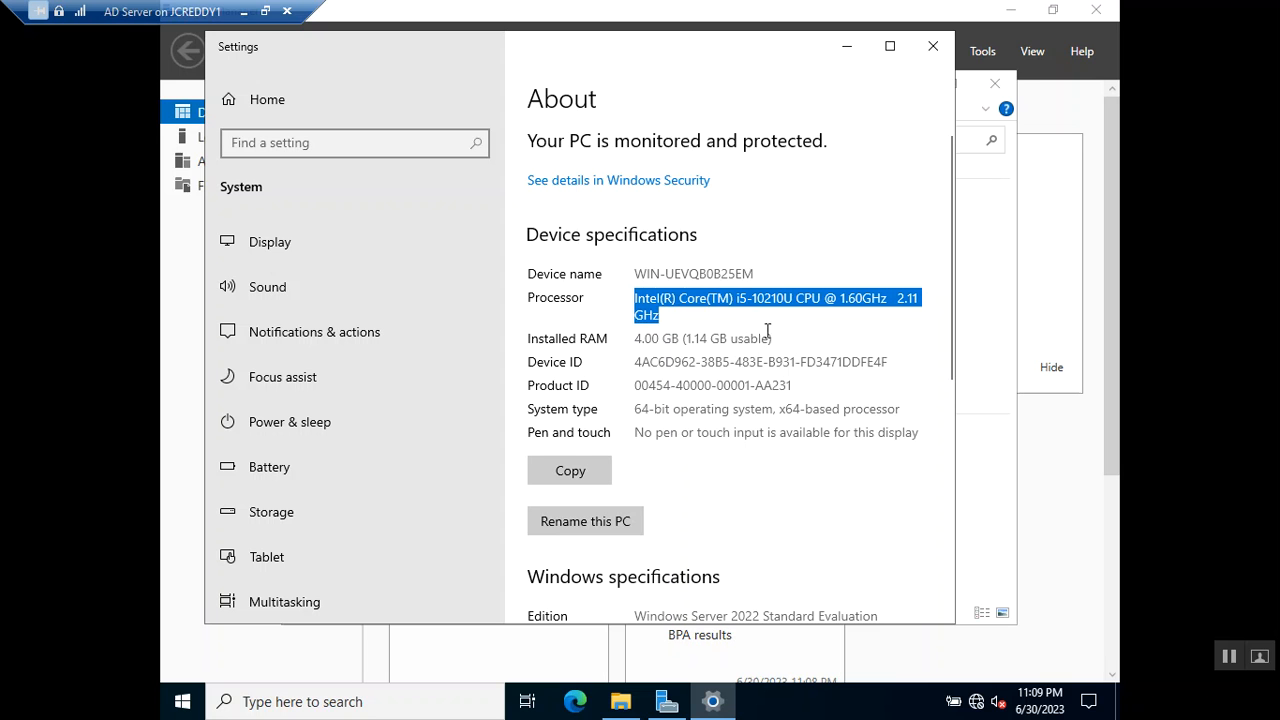
left_click(671, 311)
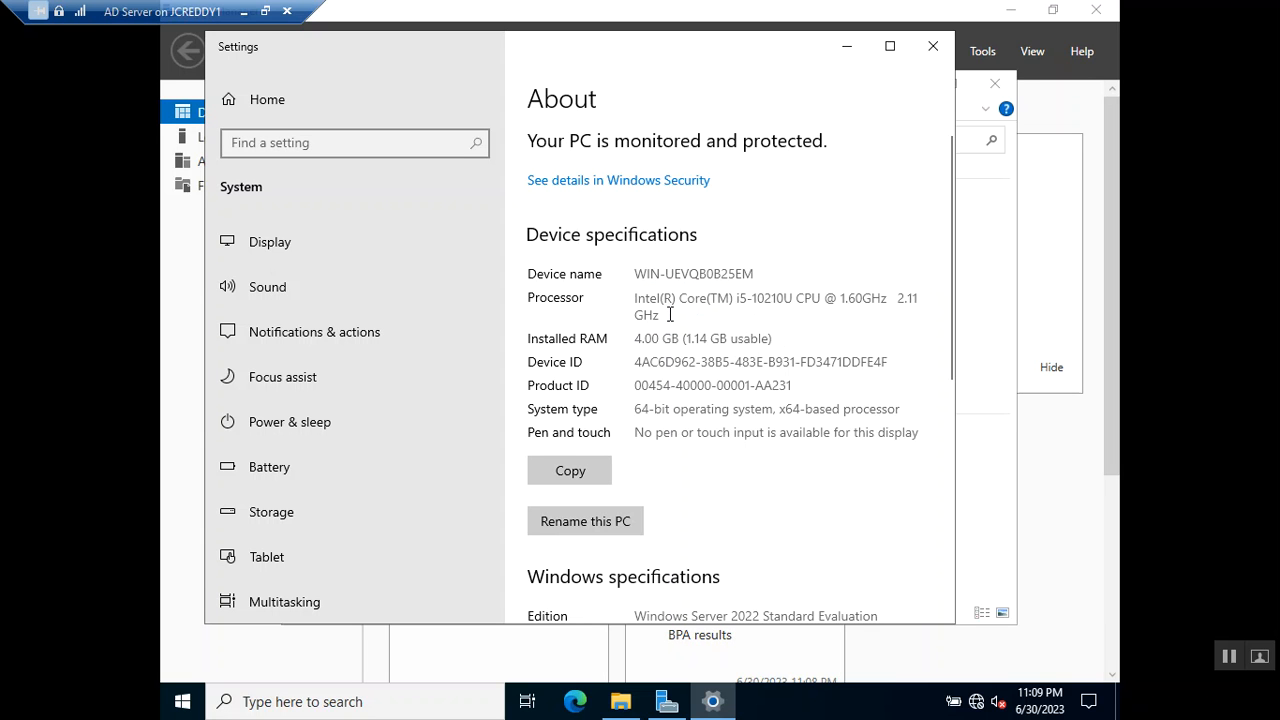
left_click_drag(668, 315, 624, 298)
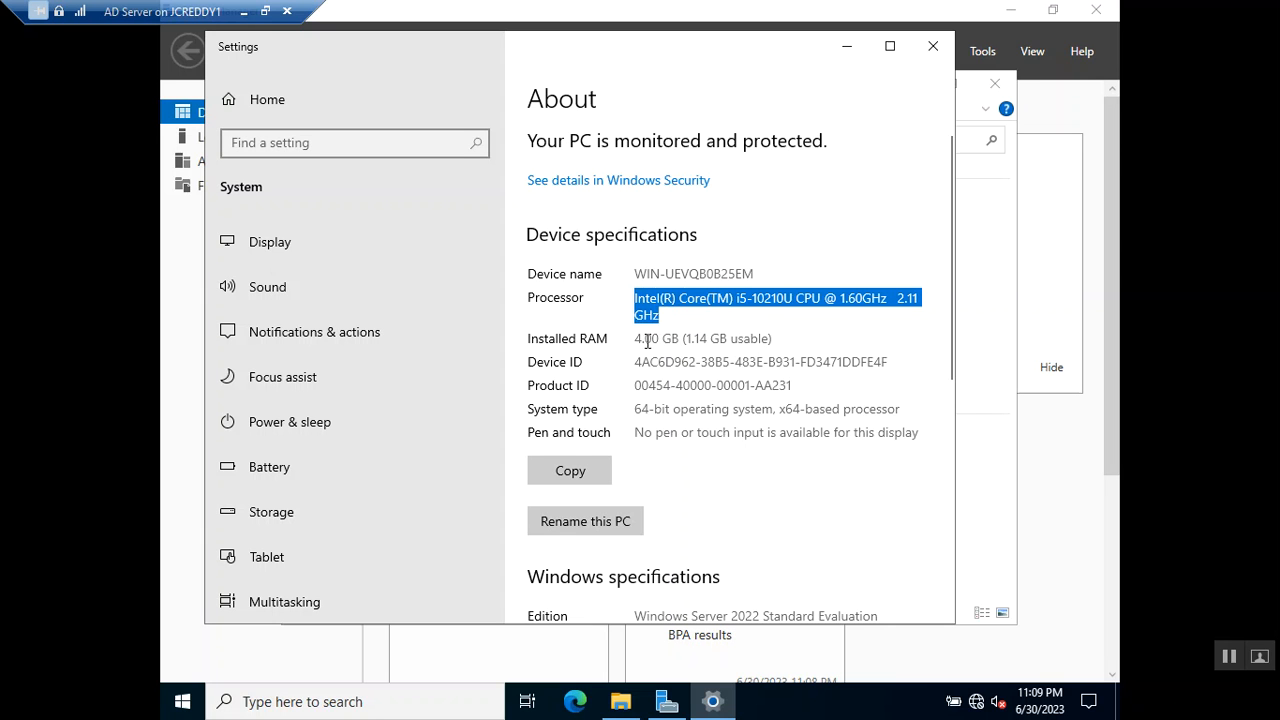
left_click_drag(637, 338, 775, 339)
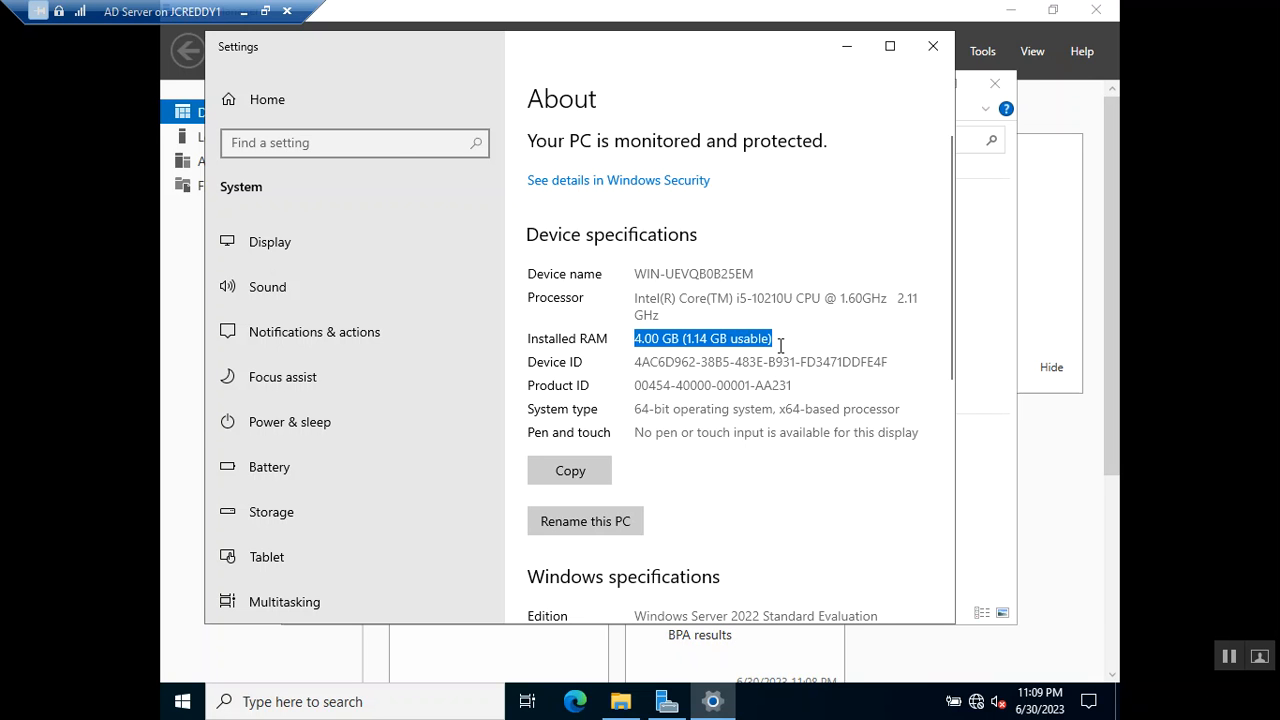
left_click(933, 46)
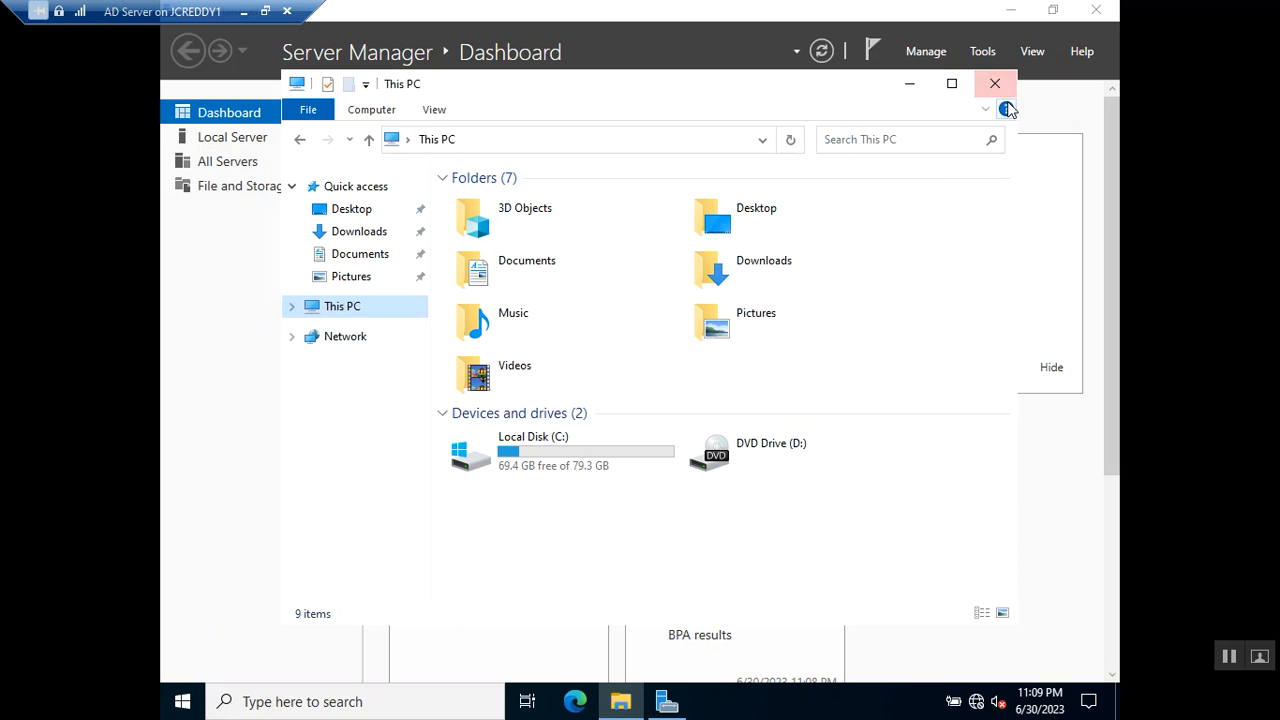
Leave the VM's full-screen view and open Virtual Switch Manager in Hyper-V Manager.
left_click(265, 11)
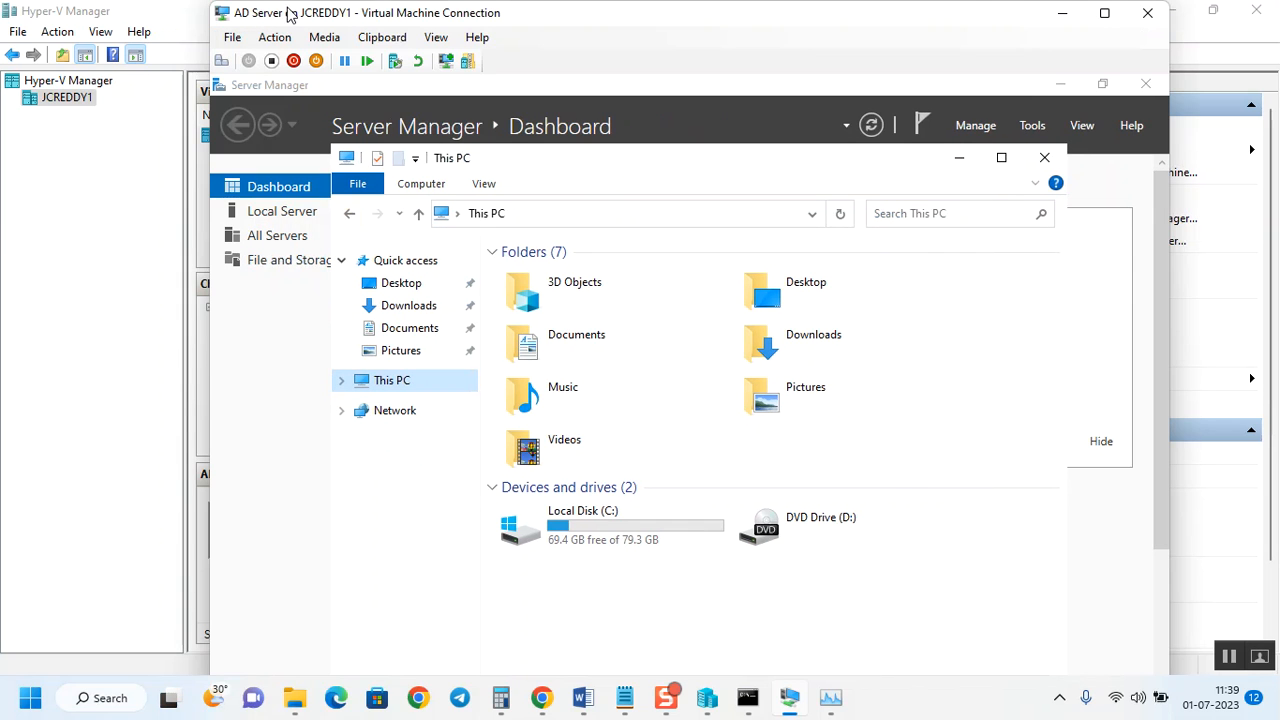
left_click(1060, 18)
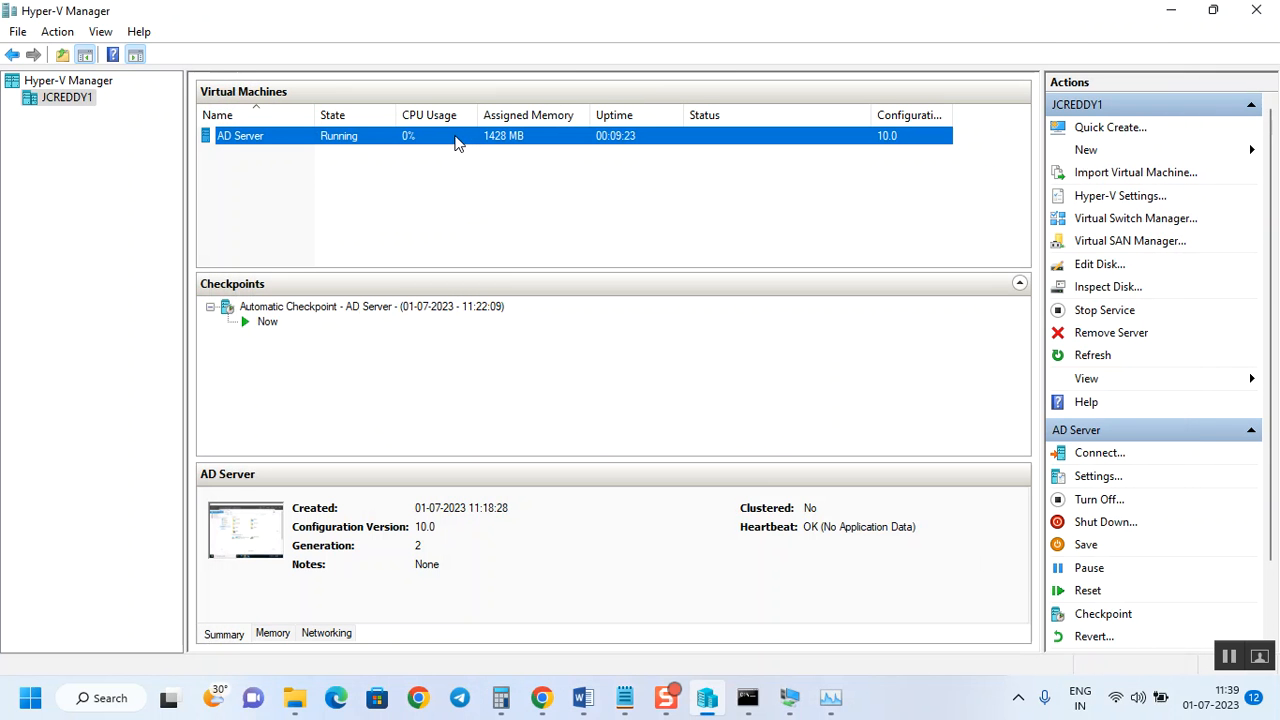
left_click(1107, 222)
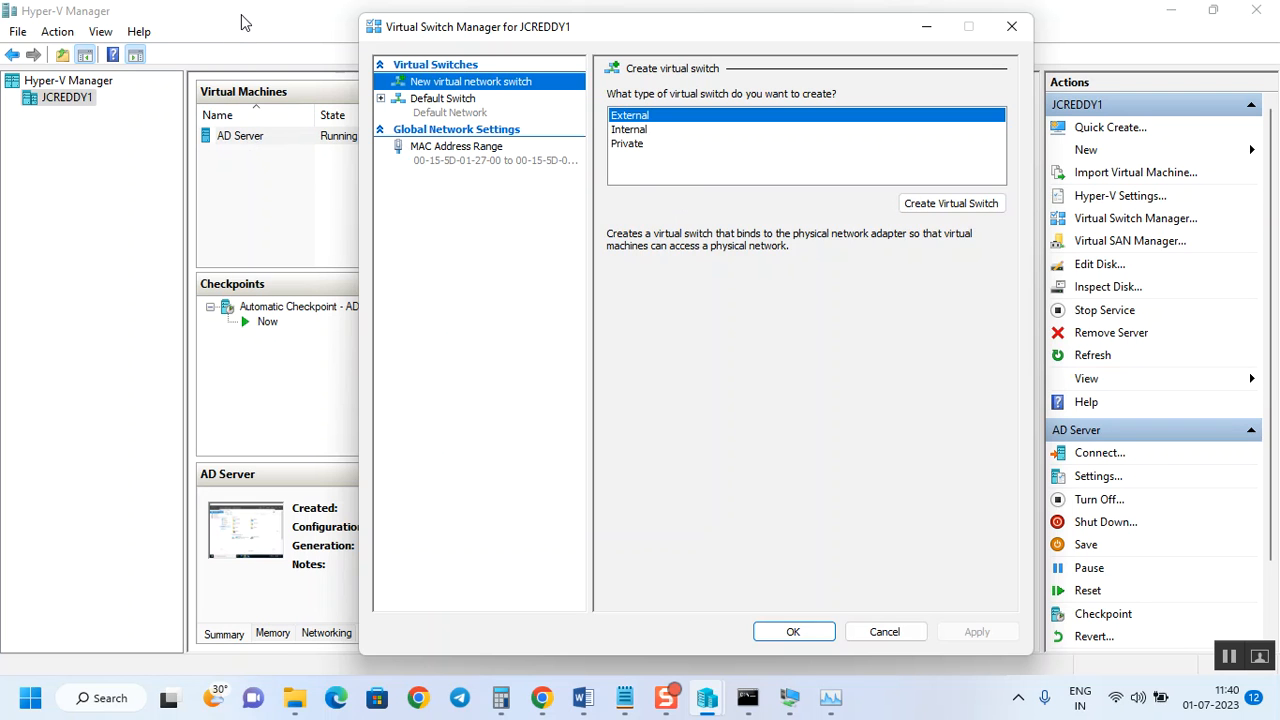
Review the Internal and Private switch types, then create a new External virtual switch.
left_click(638, 131)
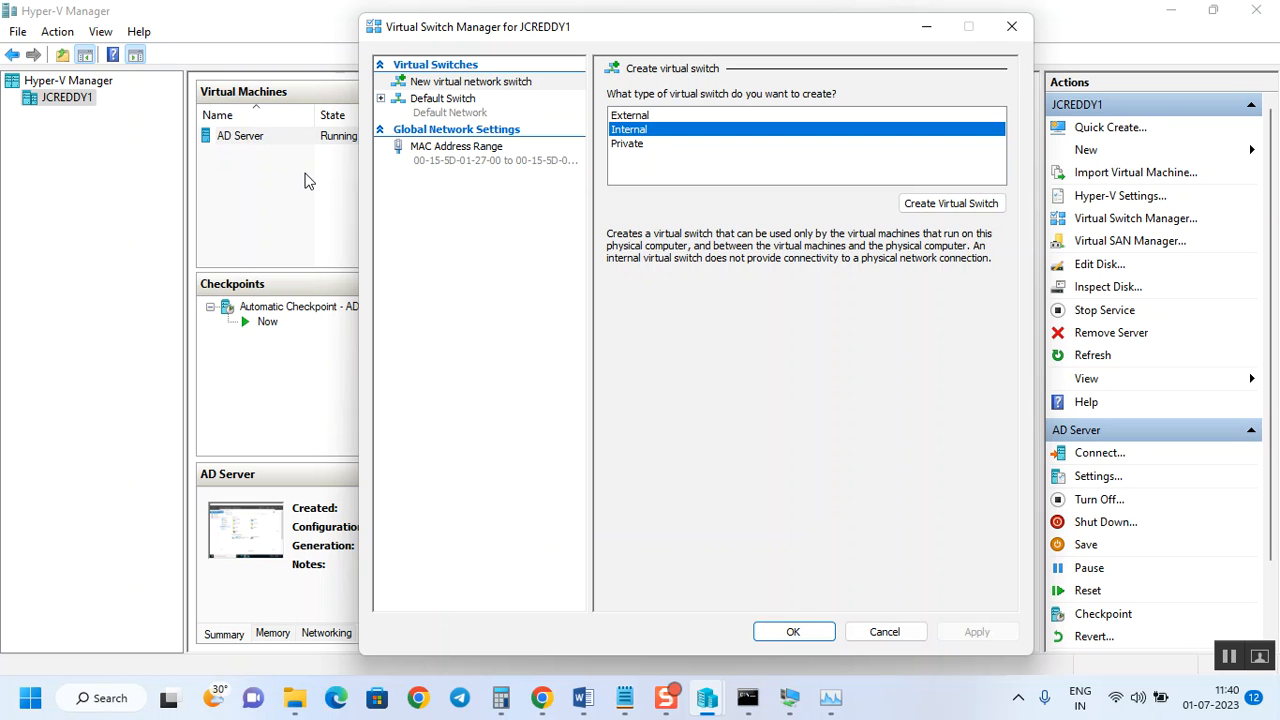
left_click(623, 148)
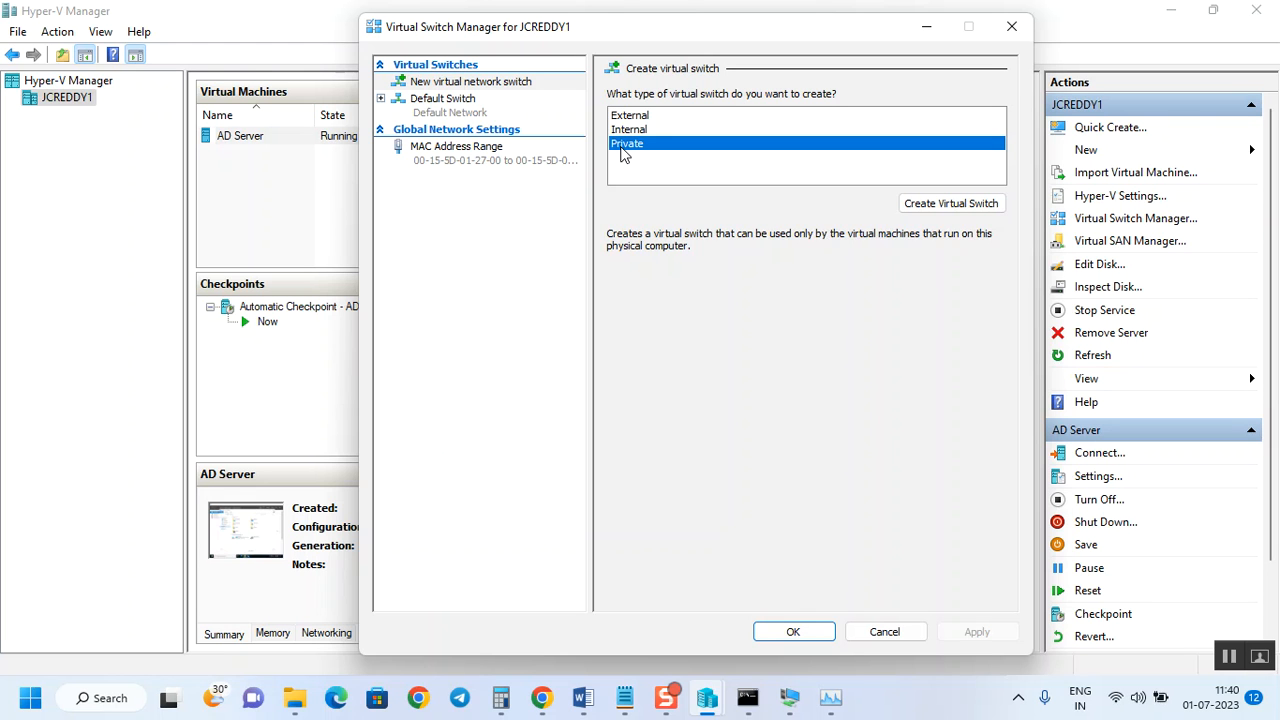
left_click(628, 117)
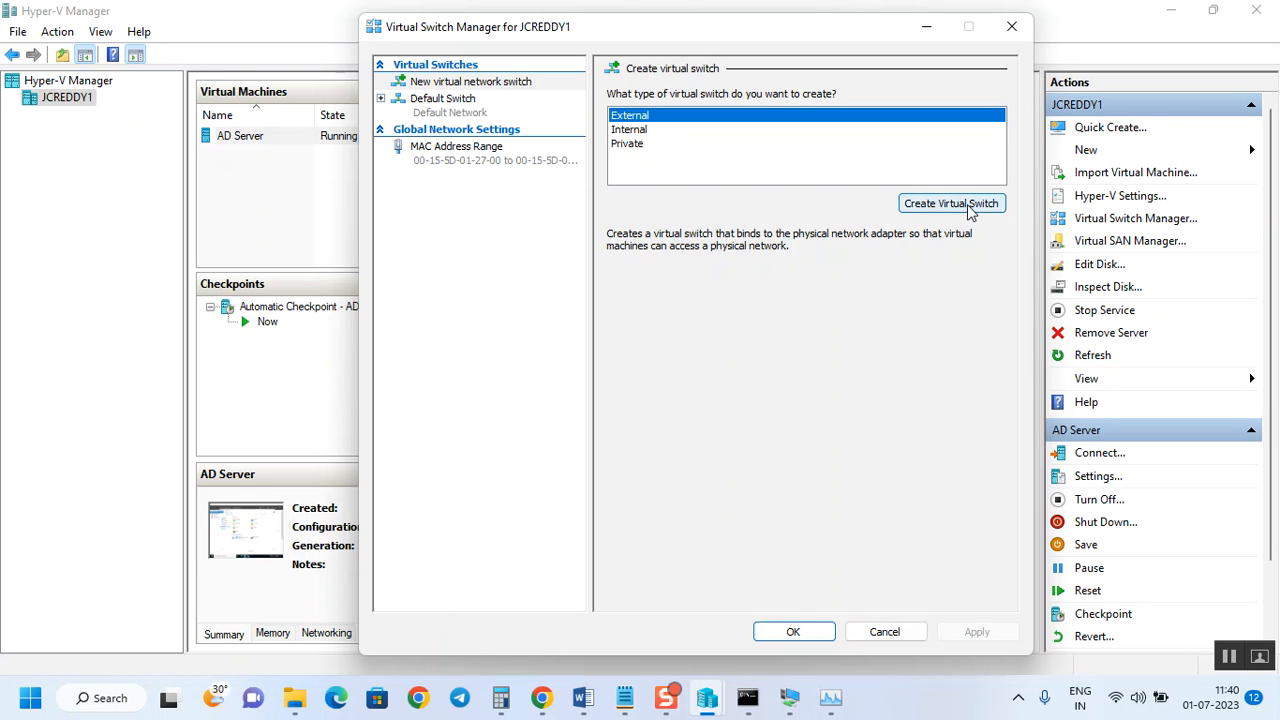
left_click(968, 206)
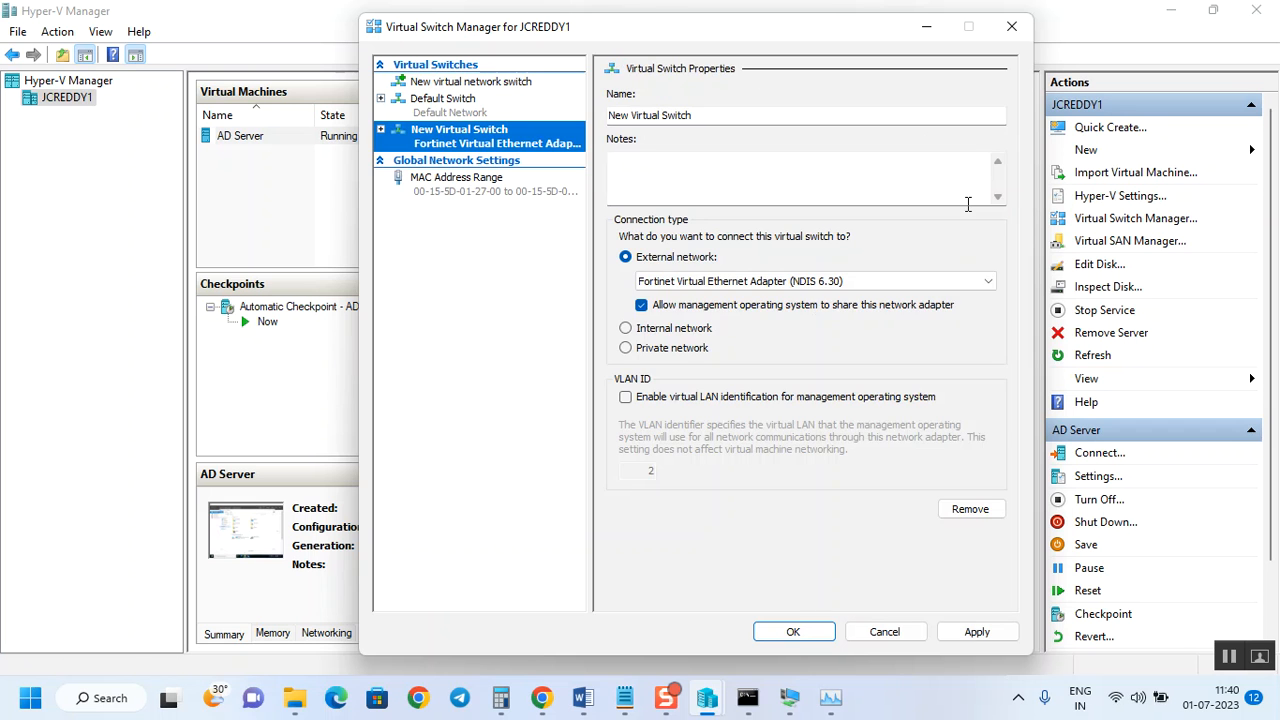
Bind the new switch to the Intel(R) Wireless-AC 9560 adapter and apply, accepting the network disruption warning.
left_click(701, 285)
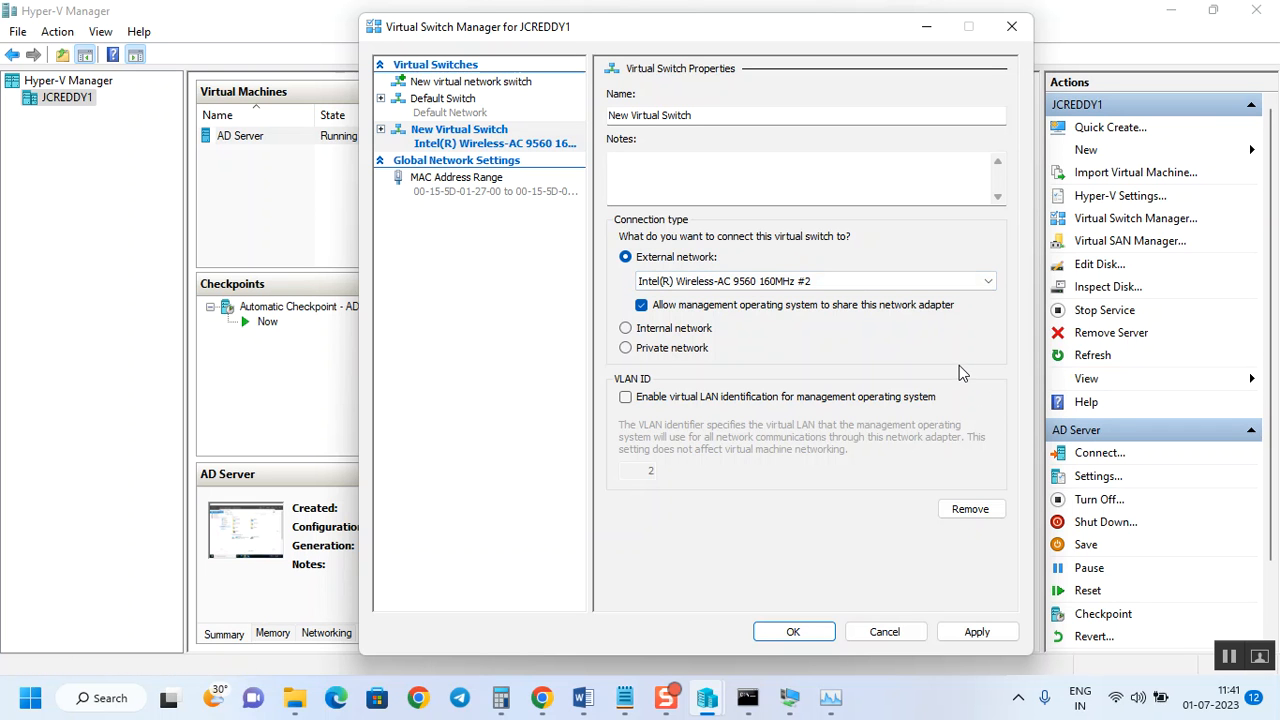
left_click(977, 633)
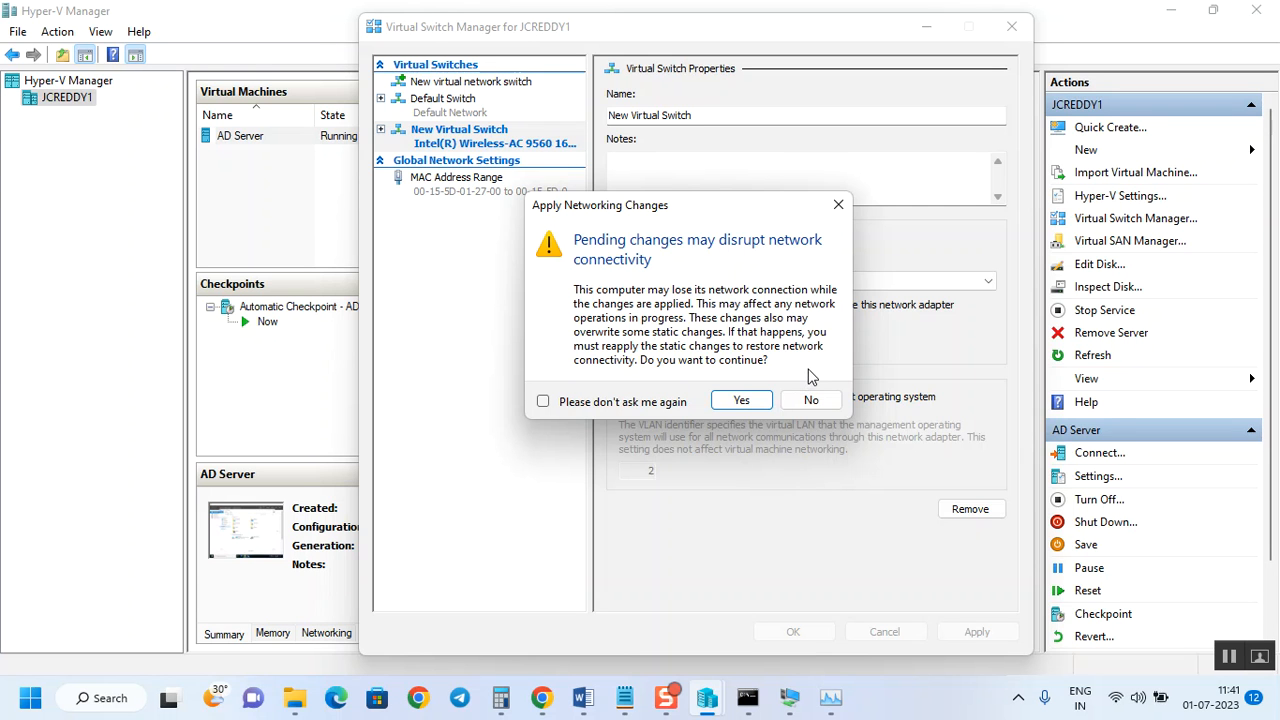
left_click(745, 400)
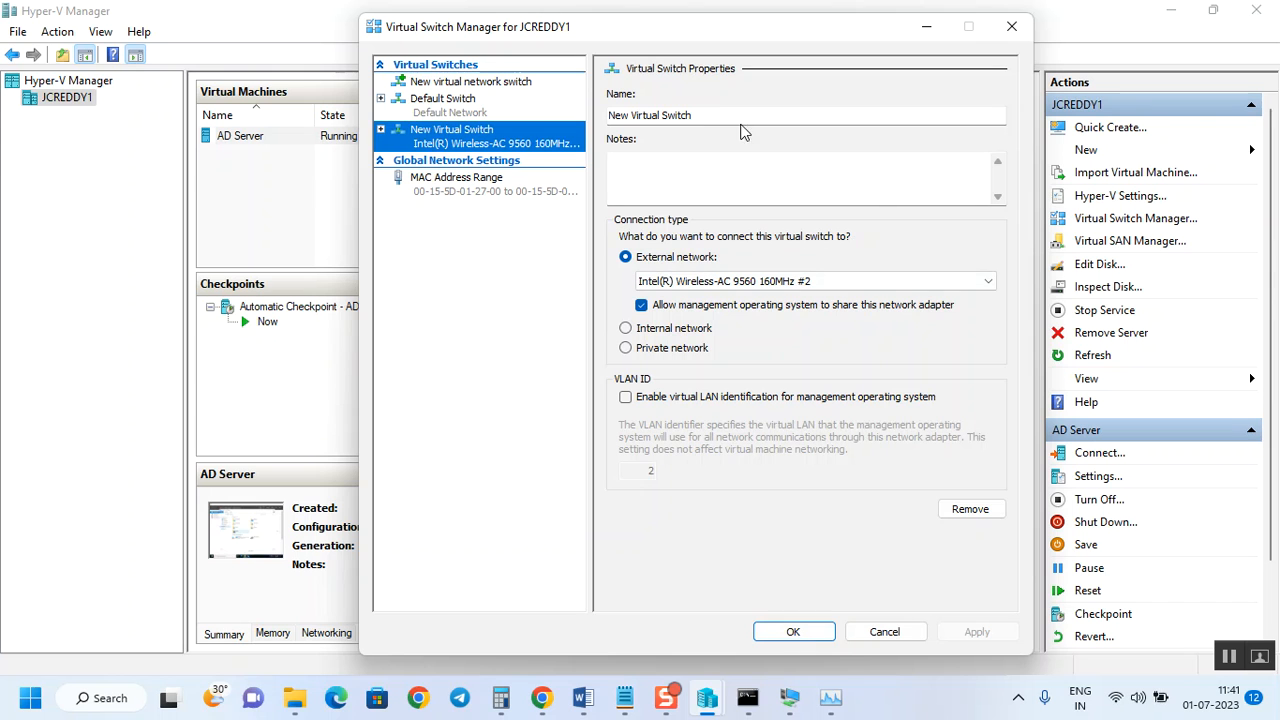
Rename the switch to Prod_ext_sw, apply it and close the switch manager.
left_click(703, 112)
left_click_drag(703, 112, 563, 120)
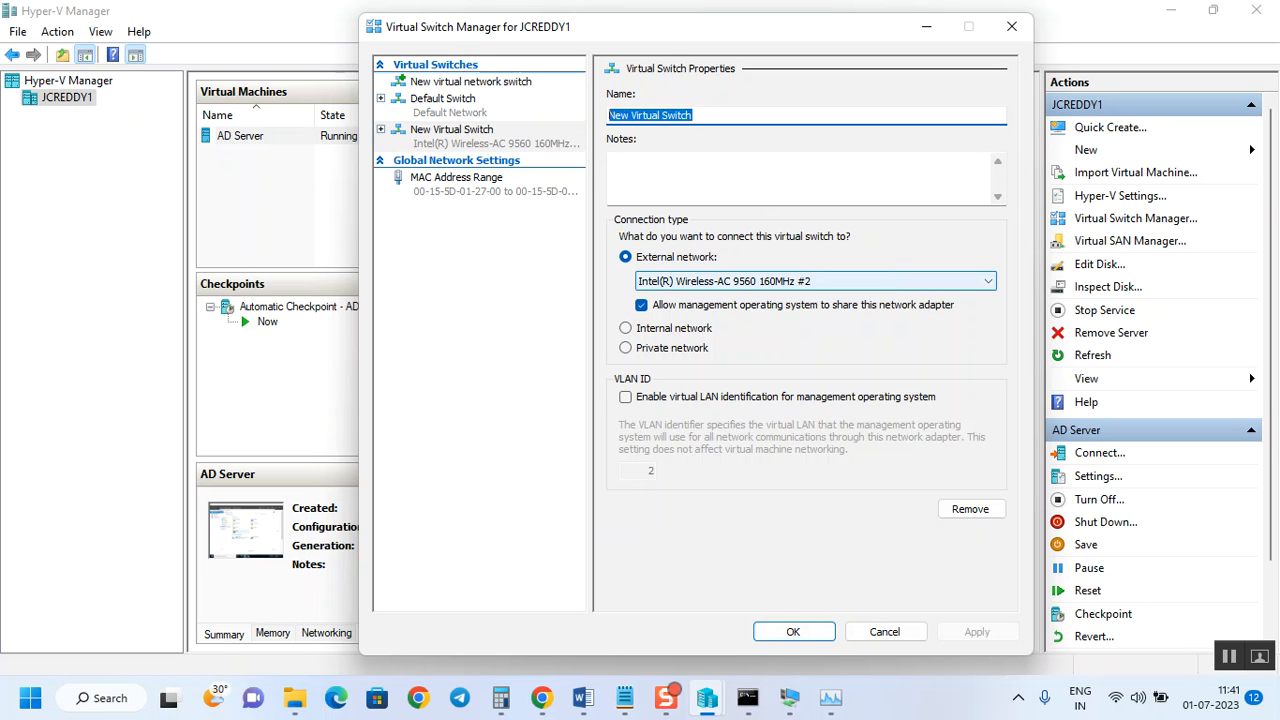
type("Prod")
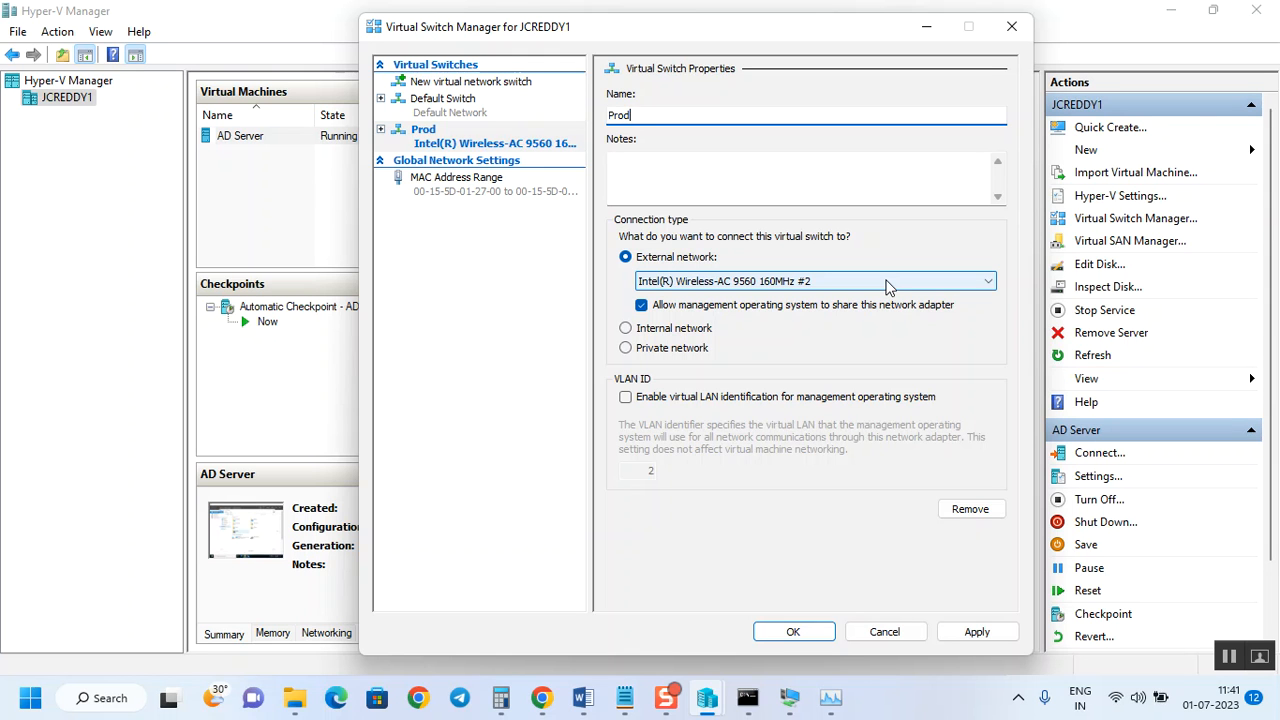
type("_ext_sw")
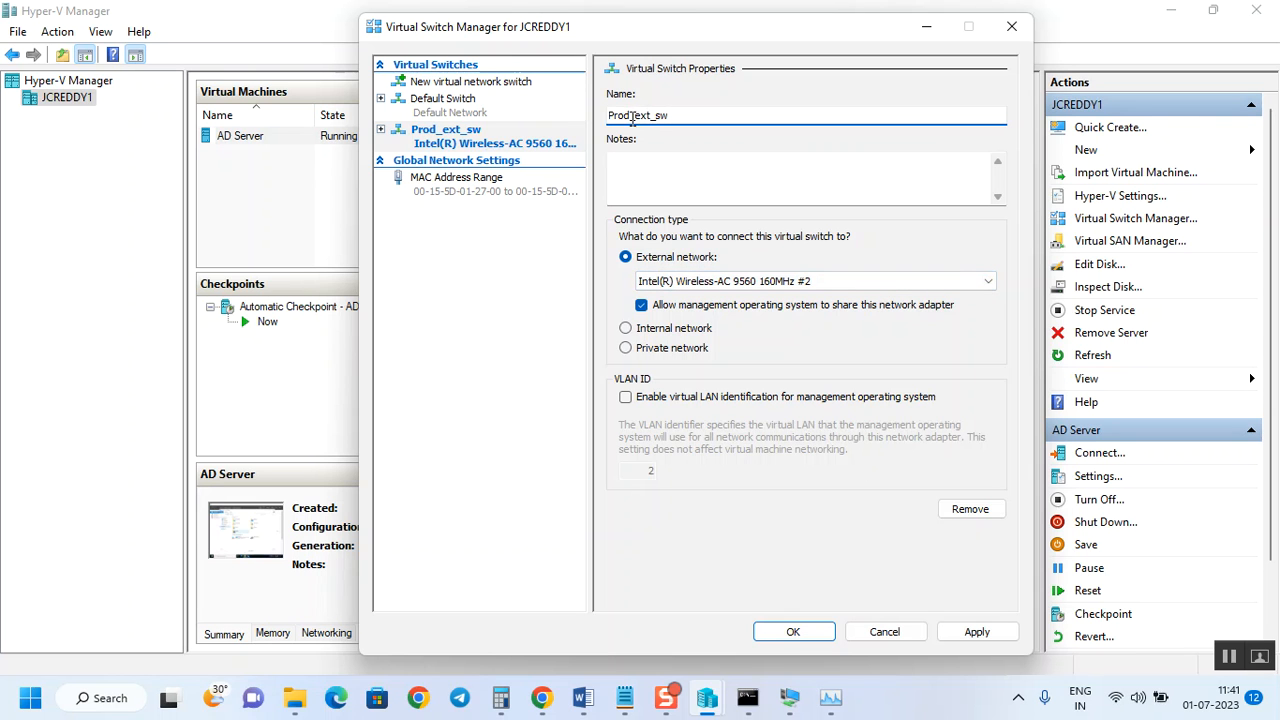
left_click(976, 632)
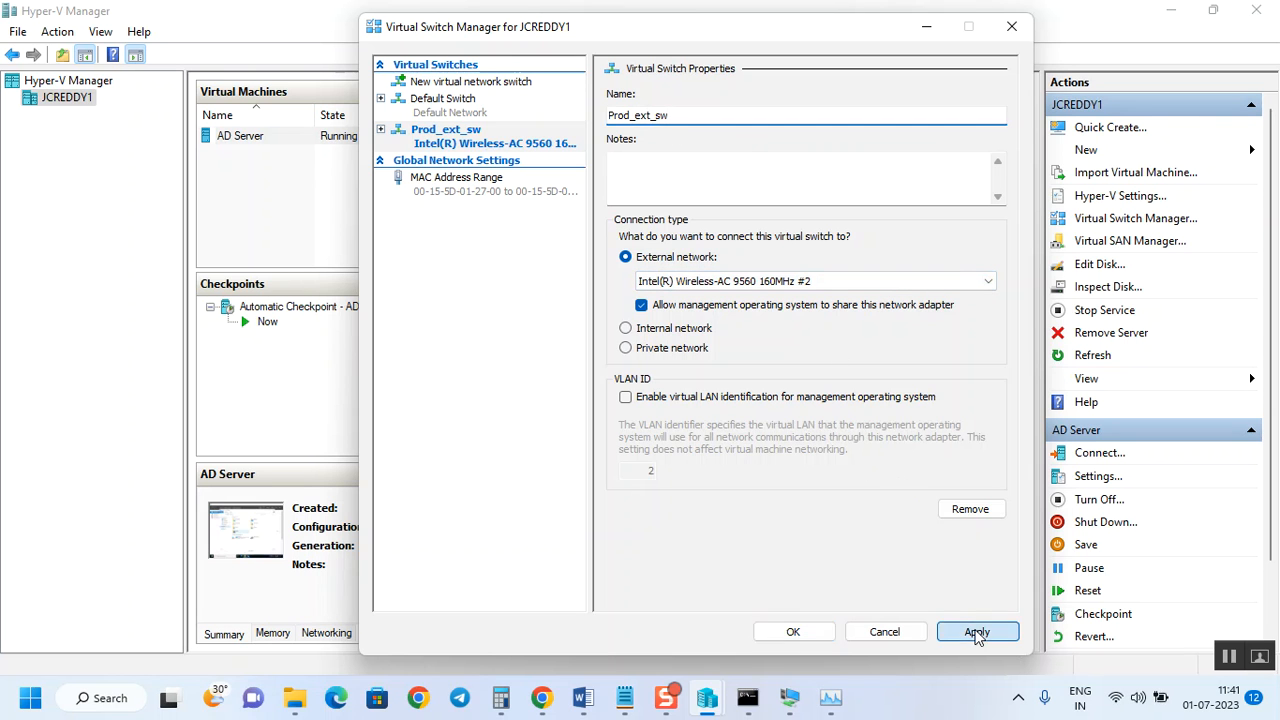
left_click(793, 632)
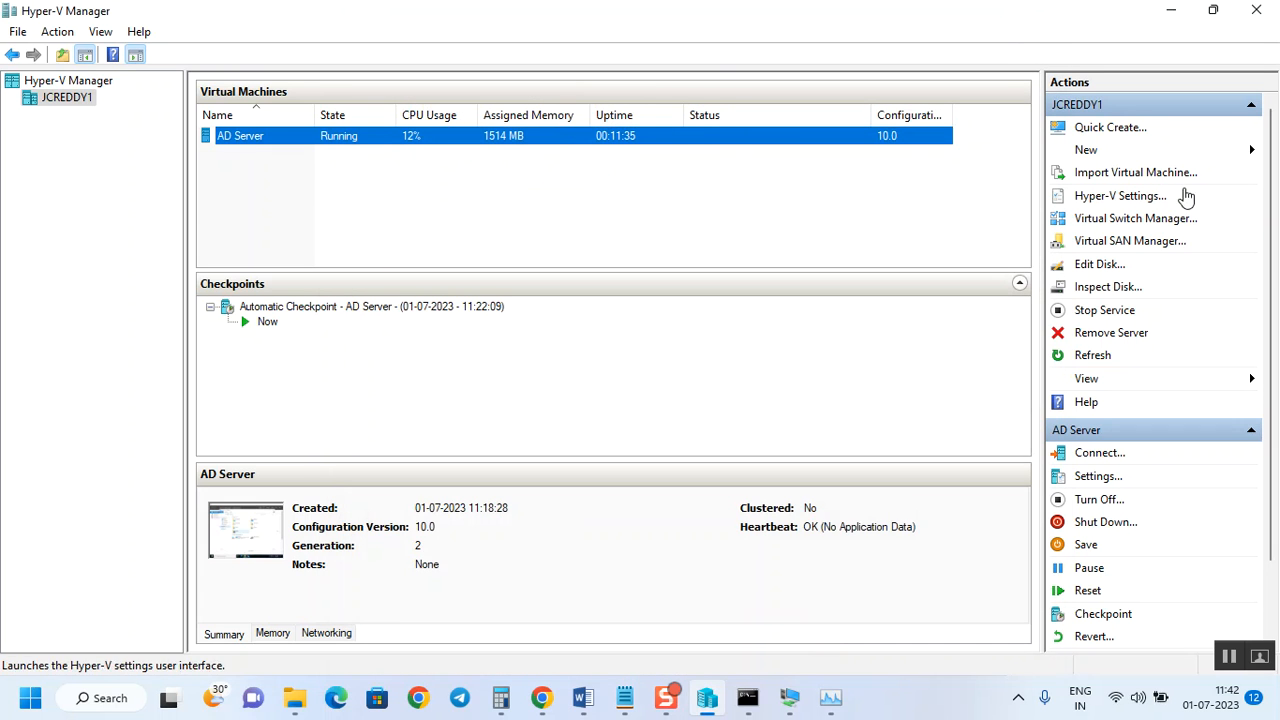
In AD Server's Settings, connect the Network Adapter to Prod_ext_sw, apply and close.
right_click(791, 132)
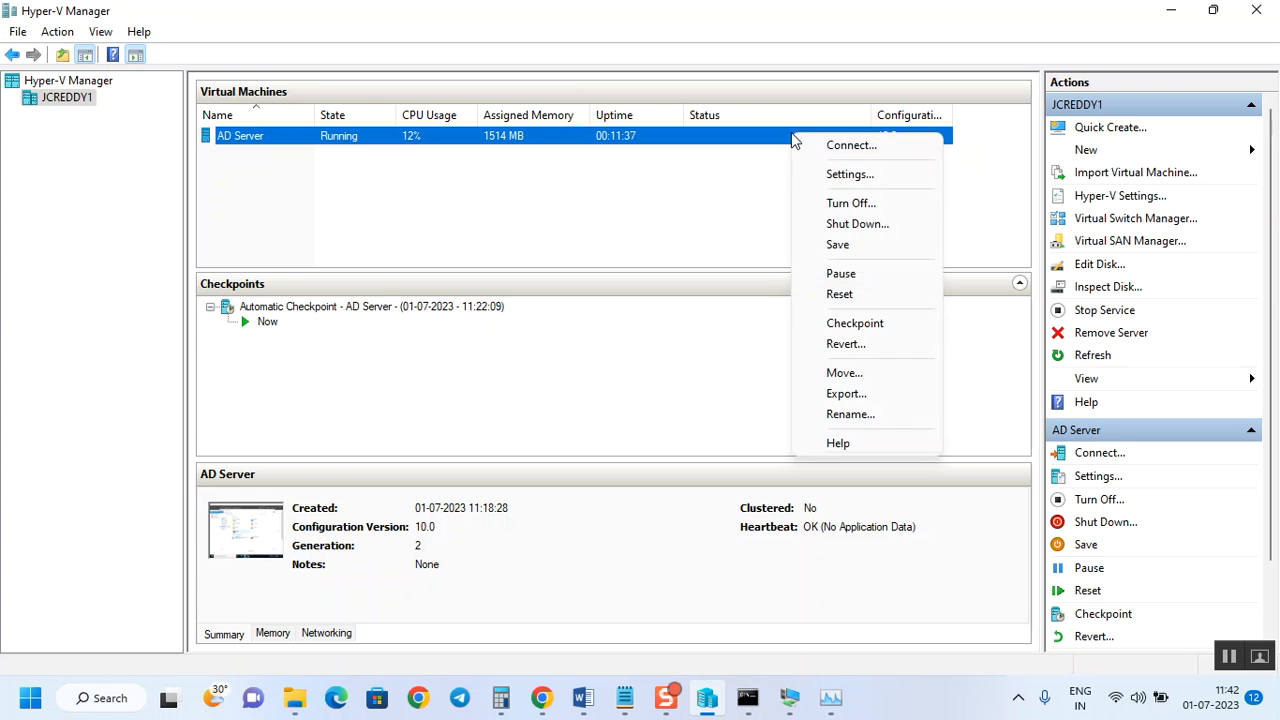
left_click(846, 176)
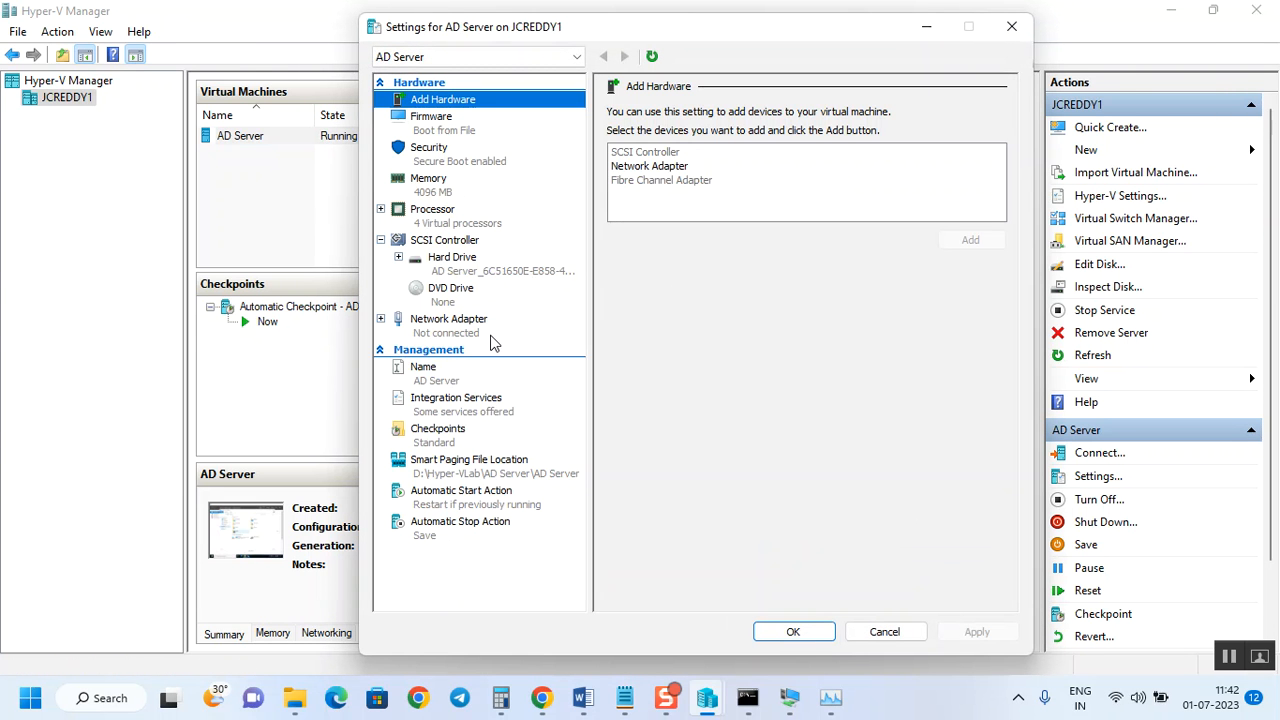
left_click(432, 326)
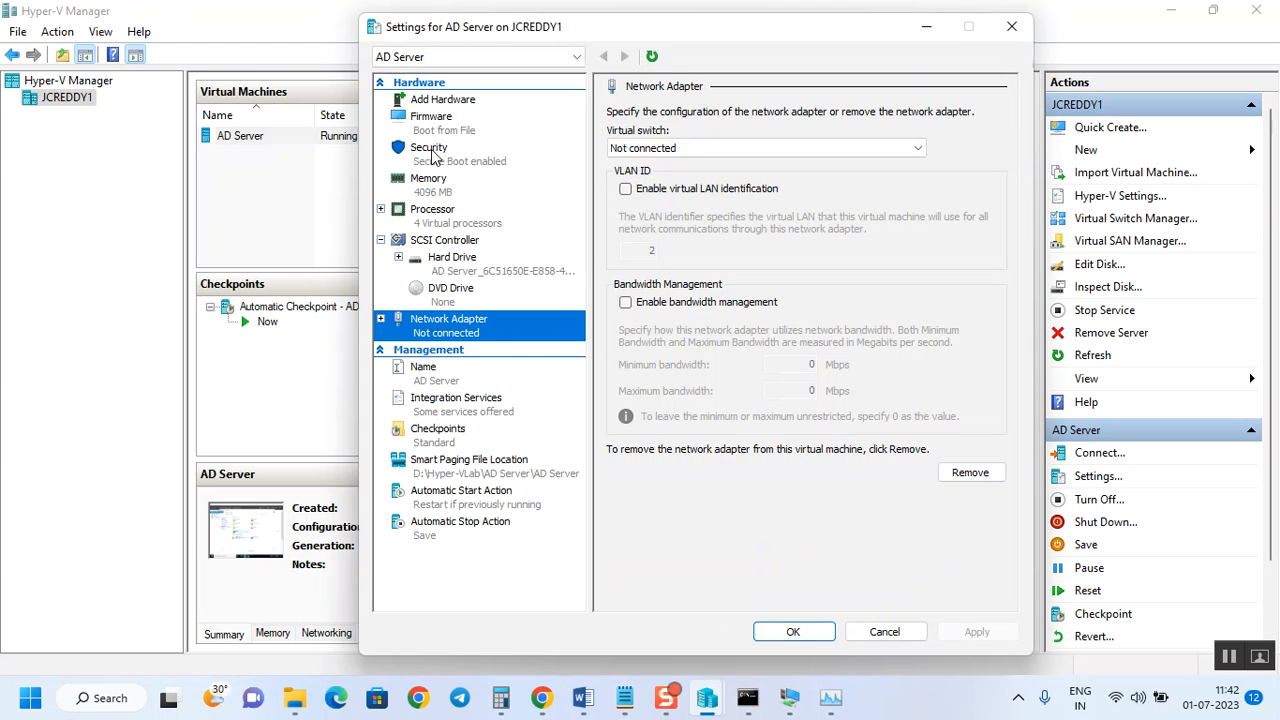
left_click(683, 152)
left_click(681, 149)
left_click(681, 149)
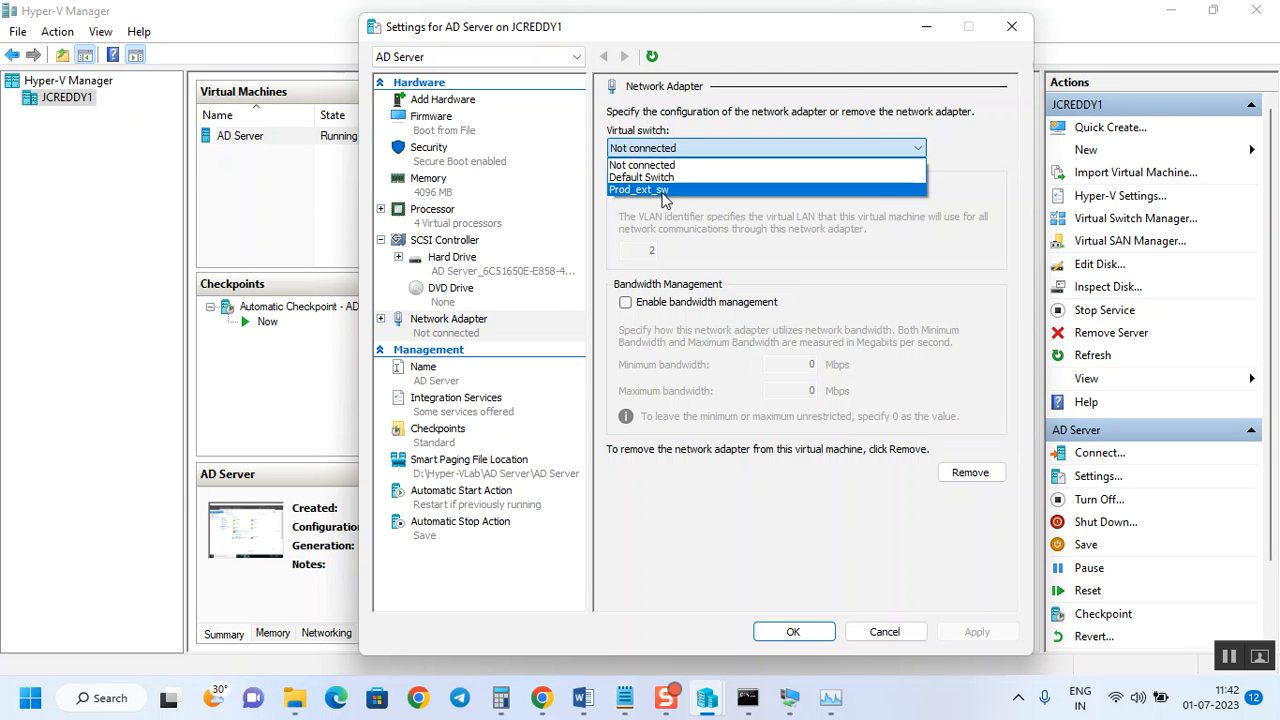
left_click(663, 190)
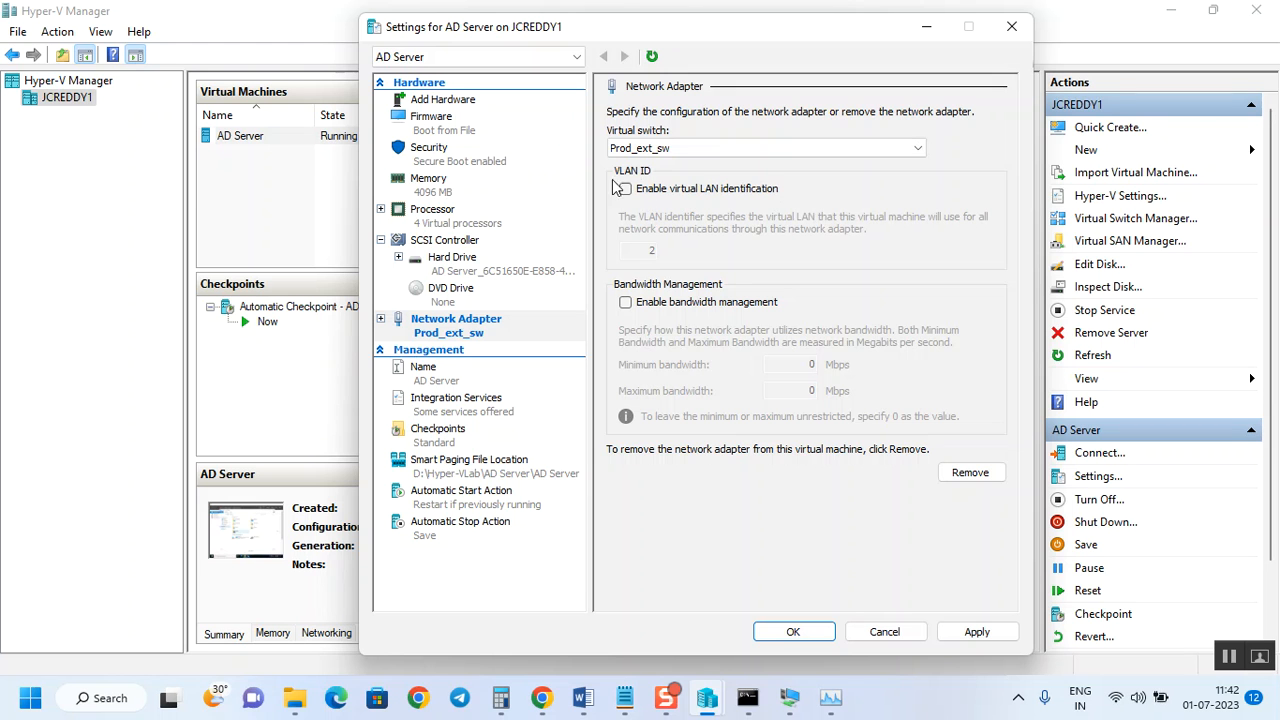
left_click(1001, 636)
left_click(823, 630)
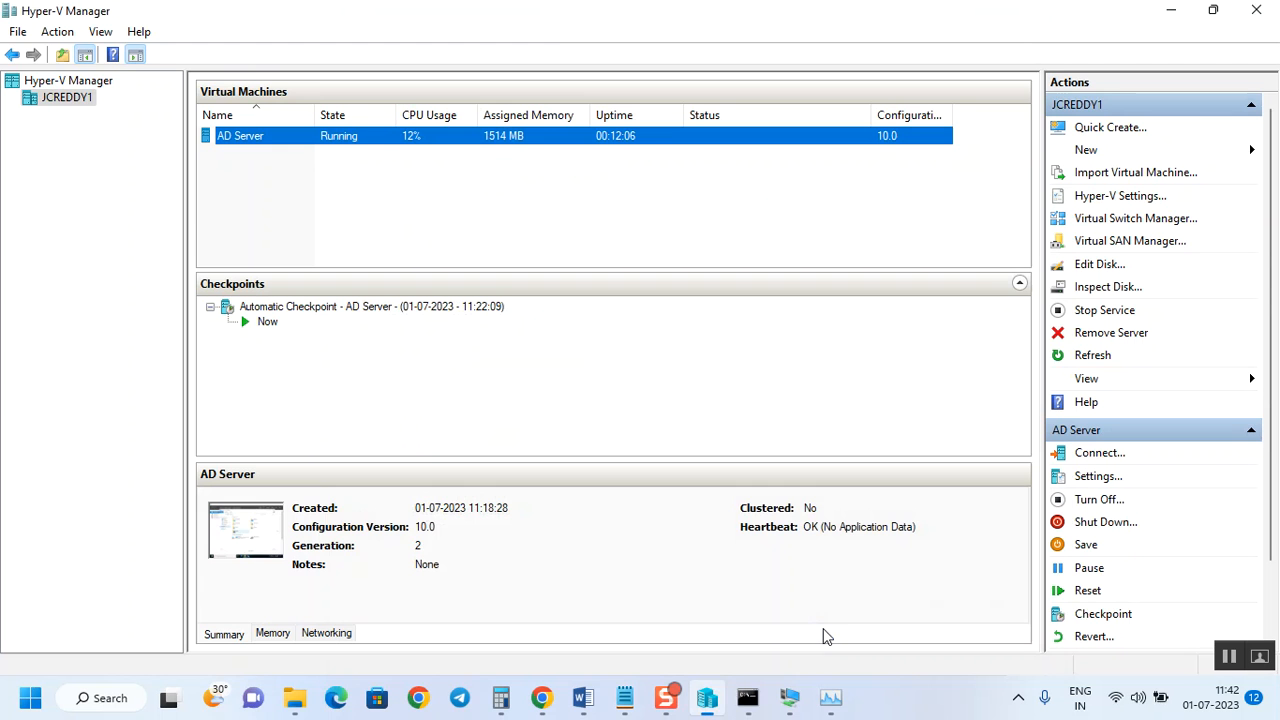
Connect to AD Server in full-screen mode and allow it to be discoverable on the network.
right_click(390, 141)
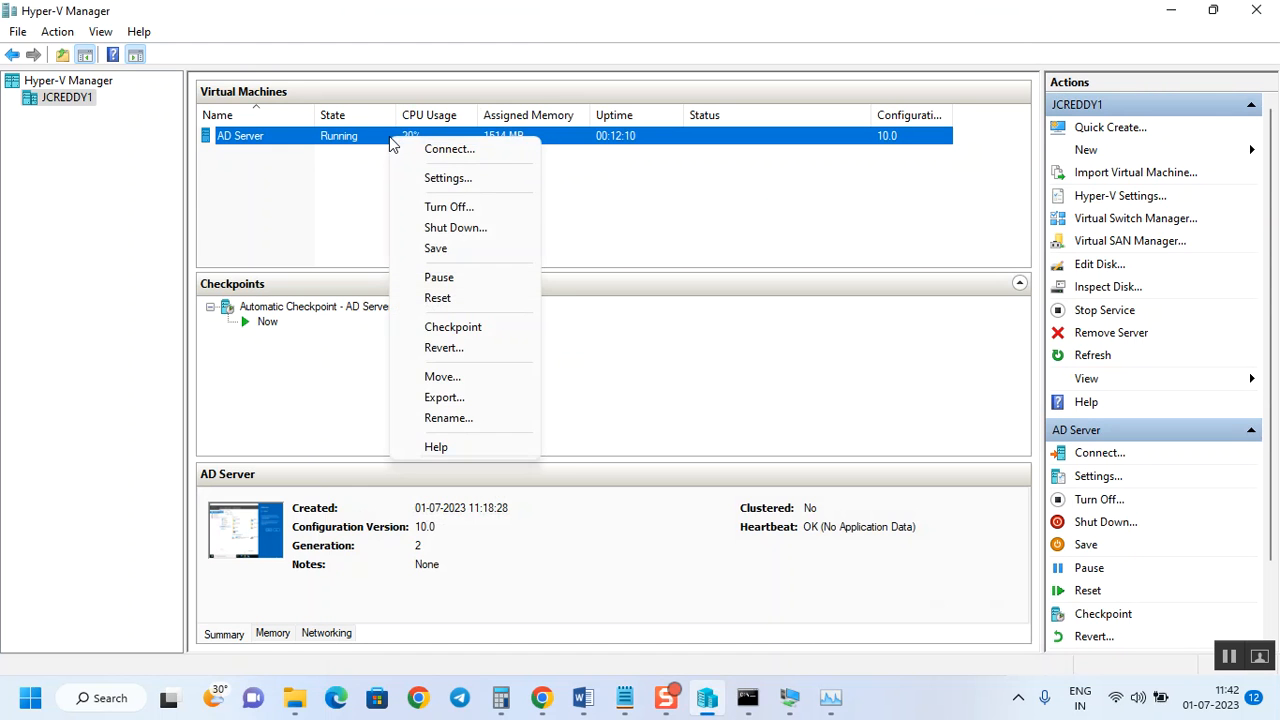
left_click(435, 161)
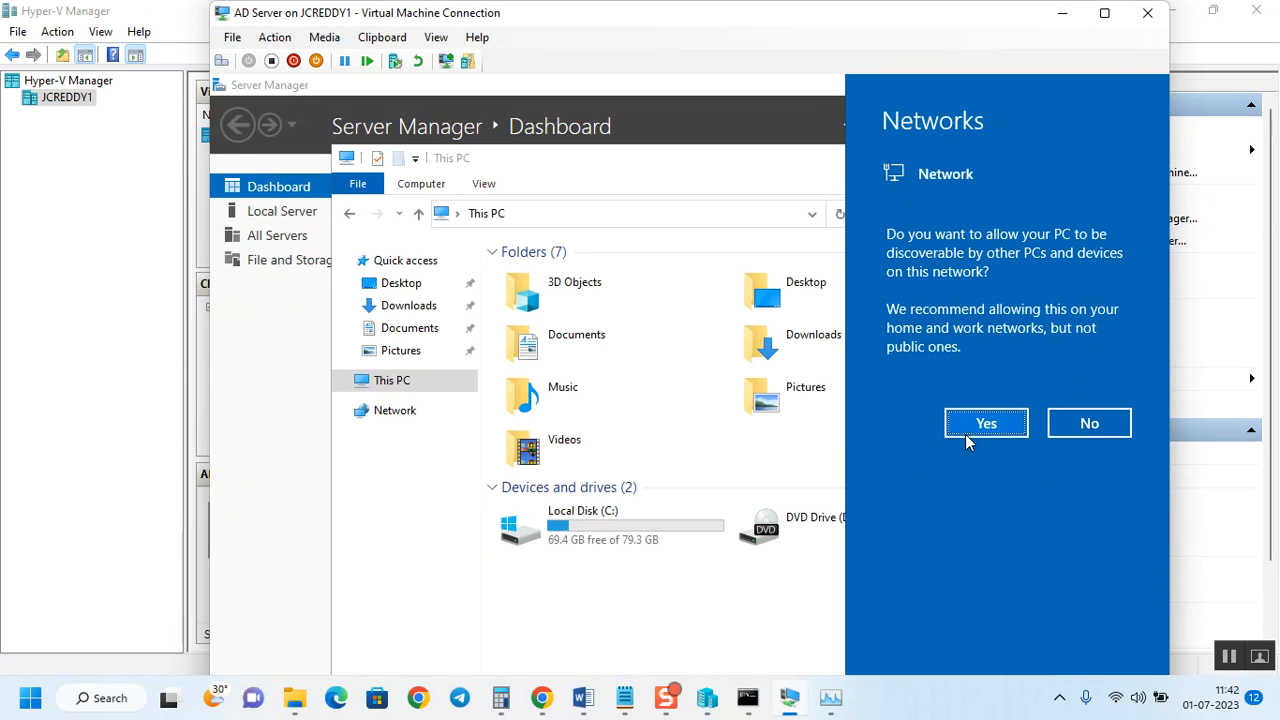
left_click(442, 39)
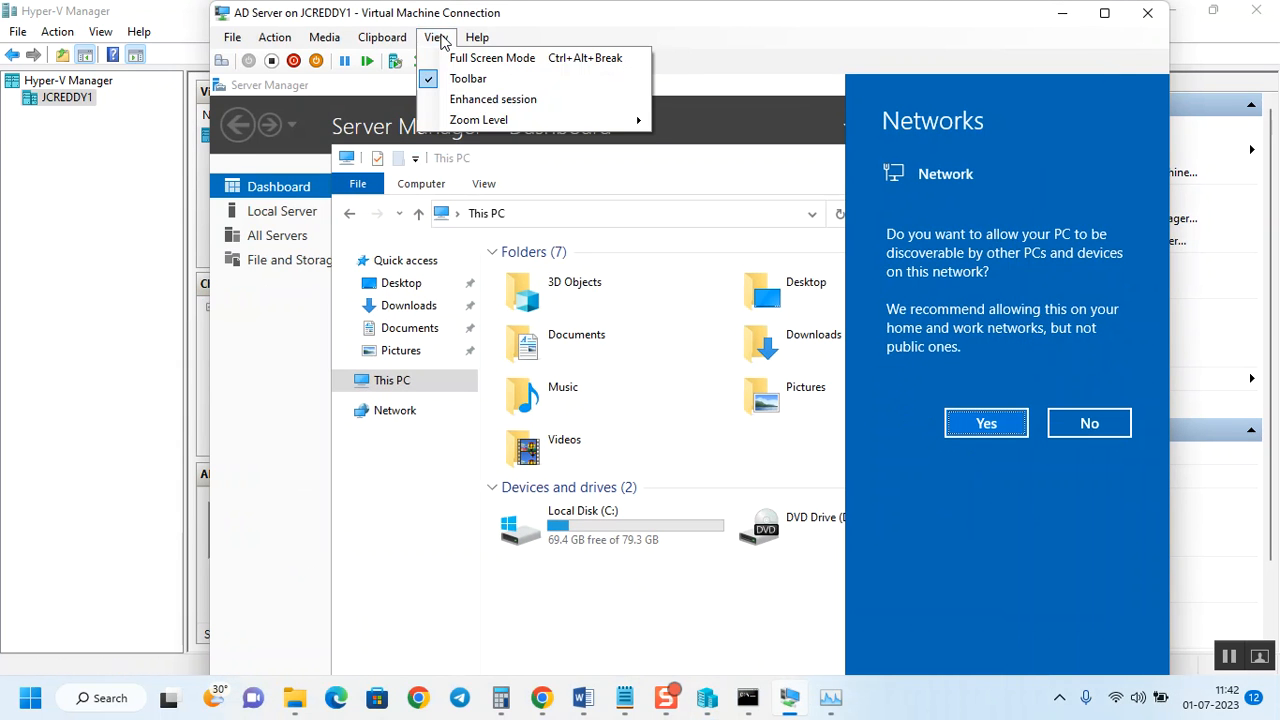
left_click(500, 58)
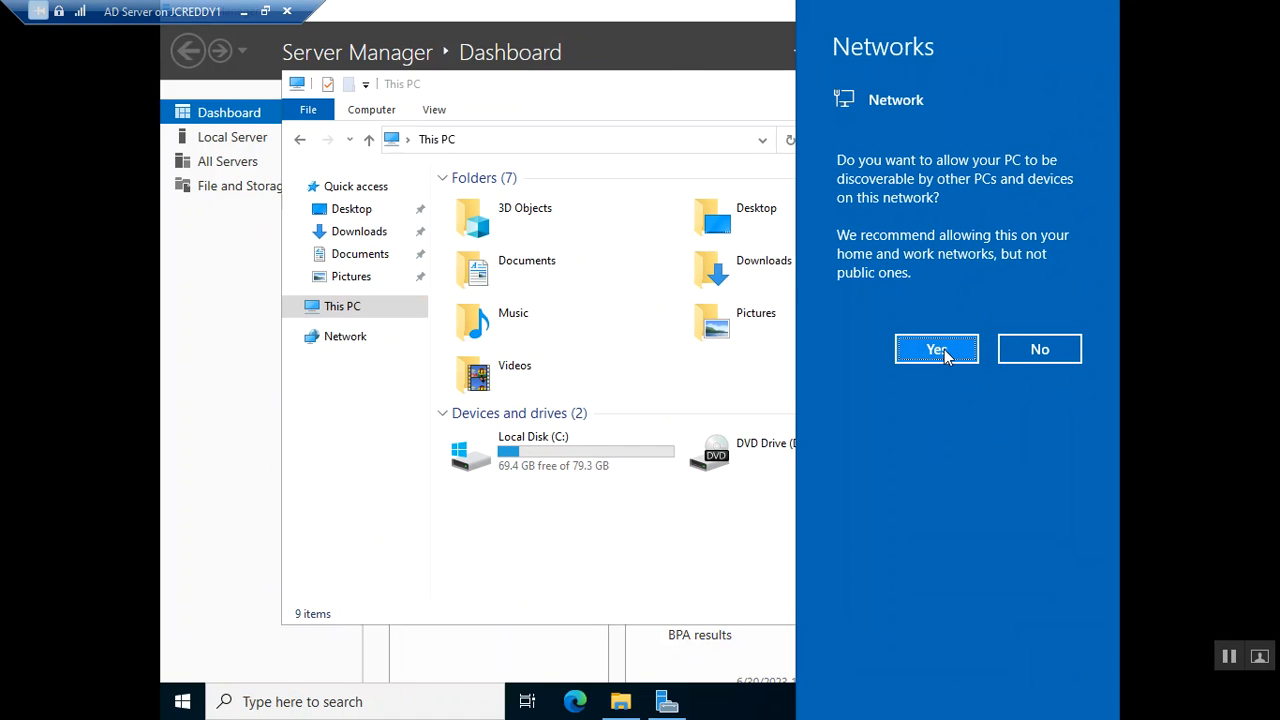
left_click(940, 352)
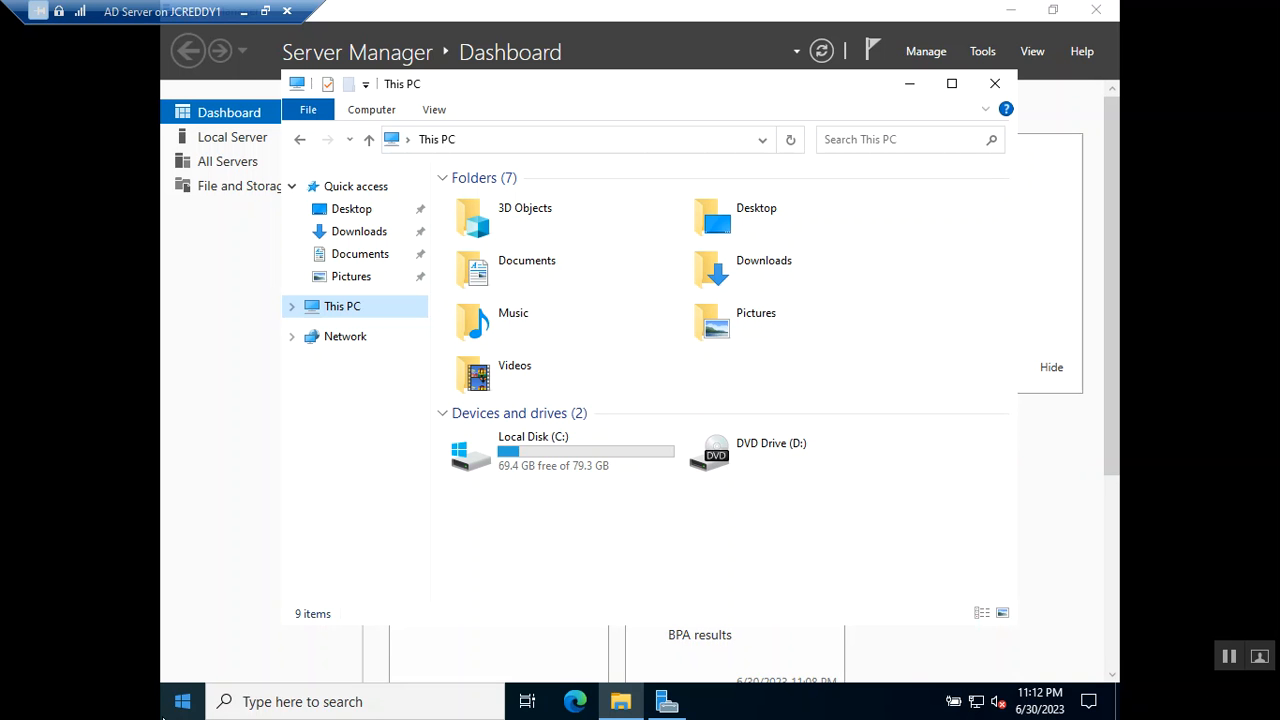
Run ipconfig in an administrator Command Prompt and copy the IPv4 address 192.168.1.9.
left_click(190, 715)
type("c")
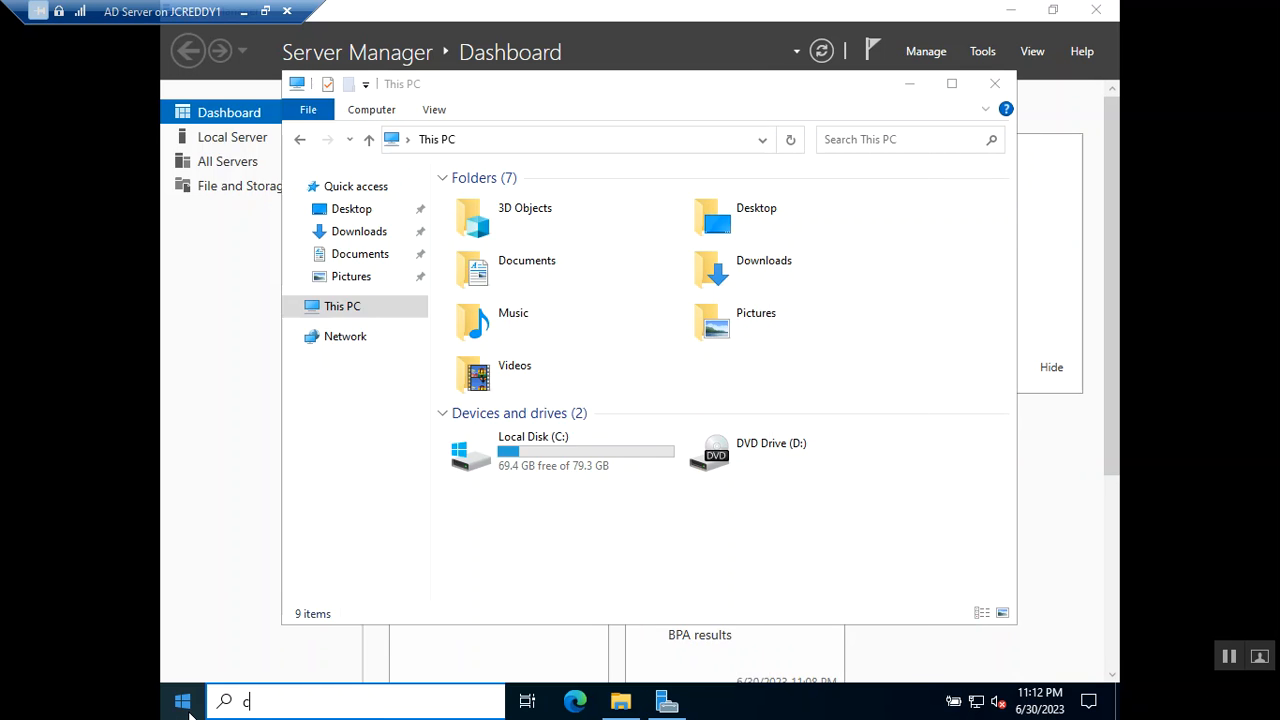
type("md")
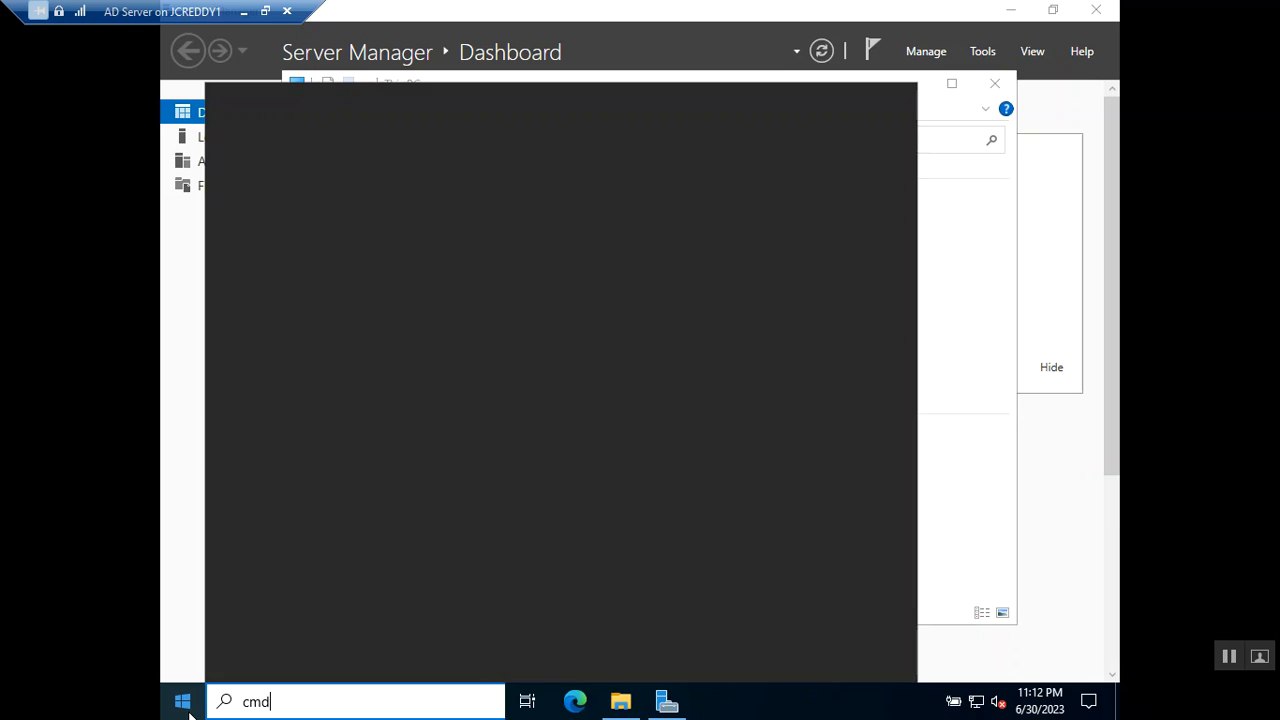
key("Return")
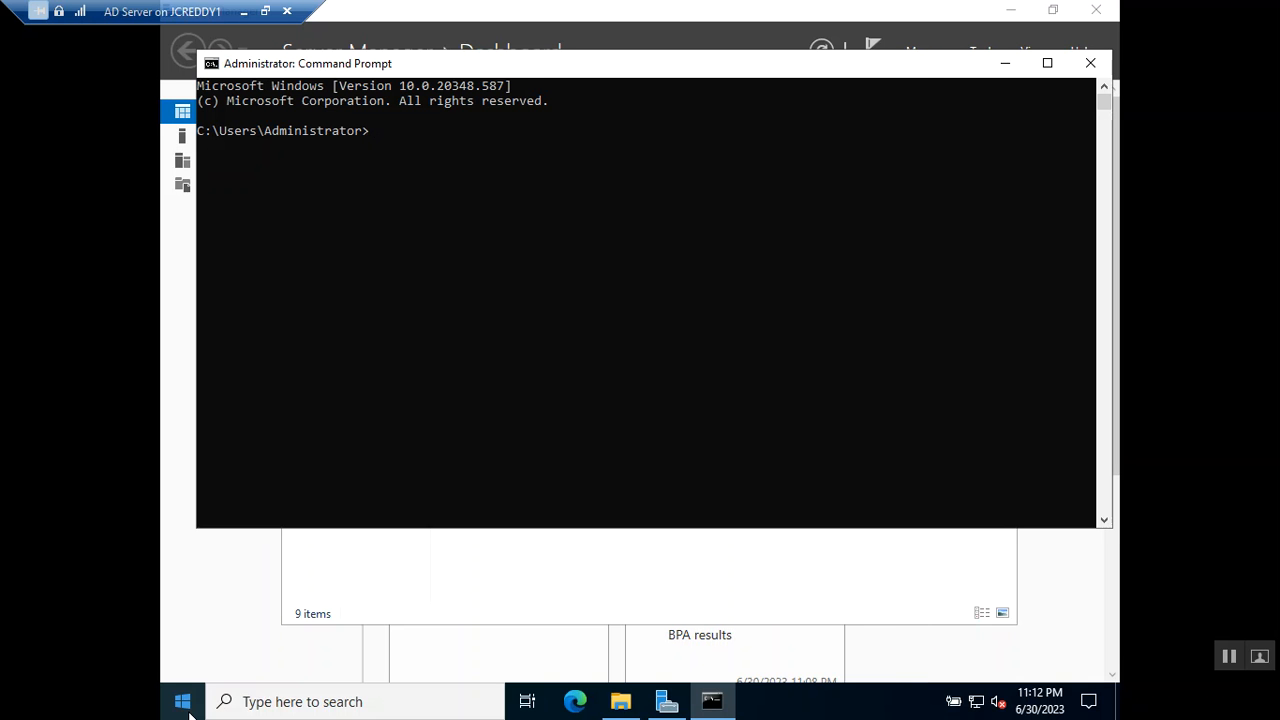
type("ipconfig")
key("Return")
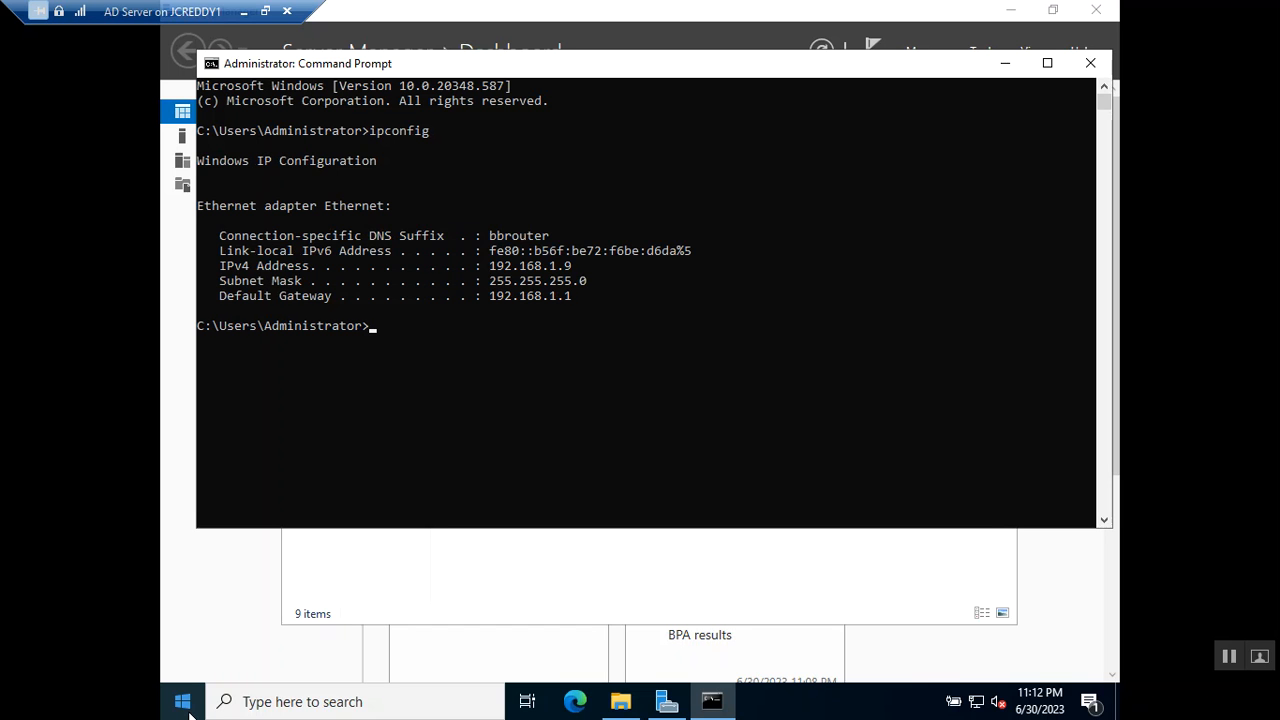
left_click(581, 266)
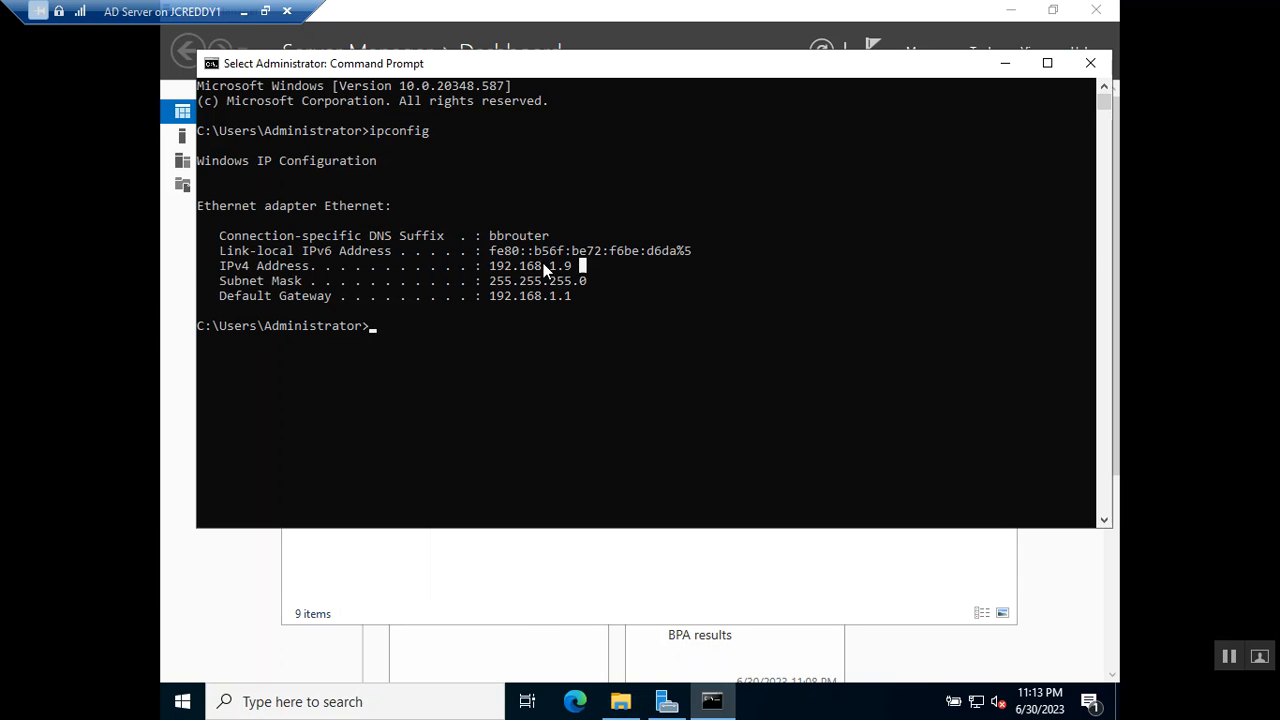
mouse_move(488, 268)
left_mouse_down()
mouse_move(487, 252)
mouse_move(492, 270)
left_mouse_up()
key("ctrl+c")
Ping googl.com, then correct it to google.com and ping again to verify internet access.
type("ping googl.com")
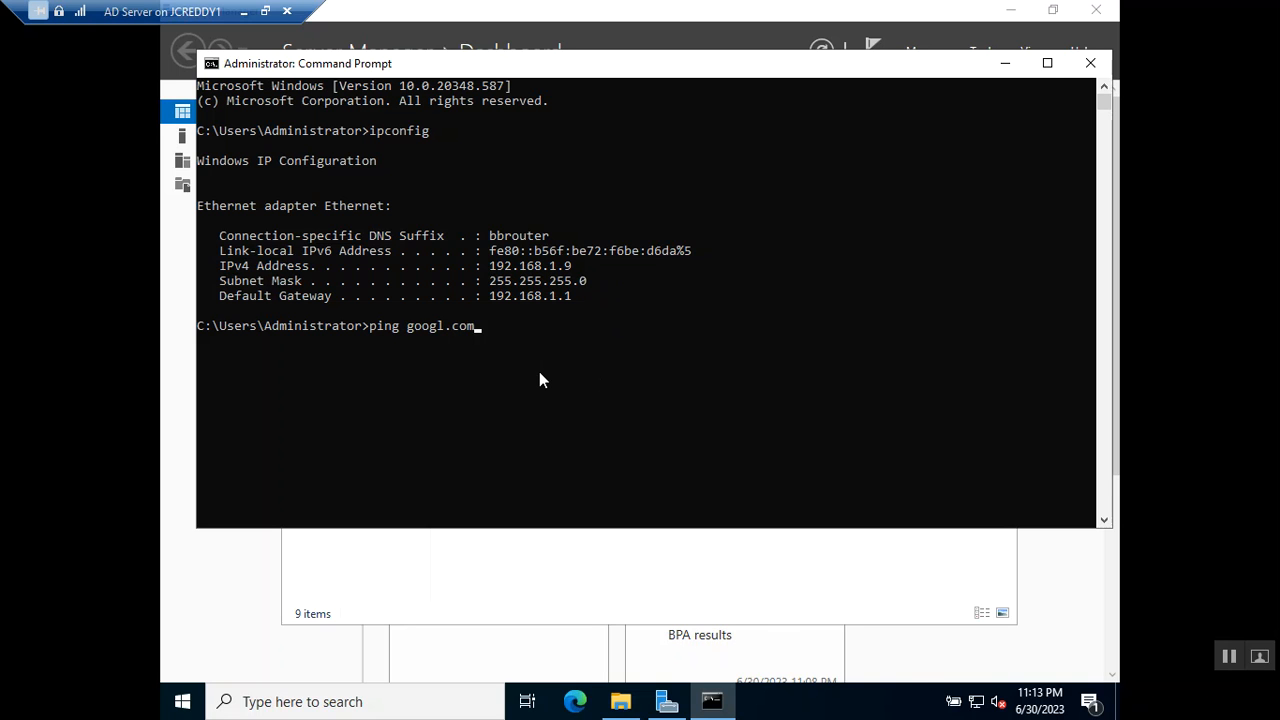
key("Return")
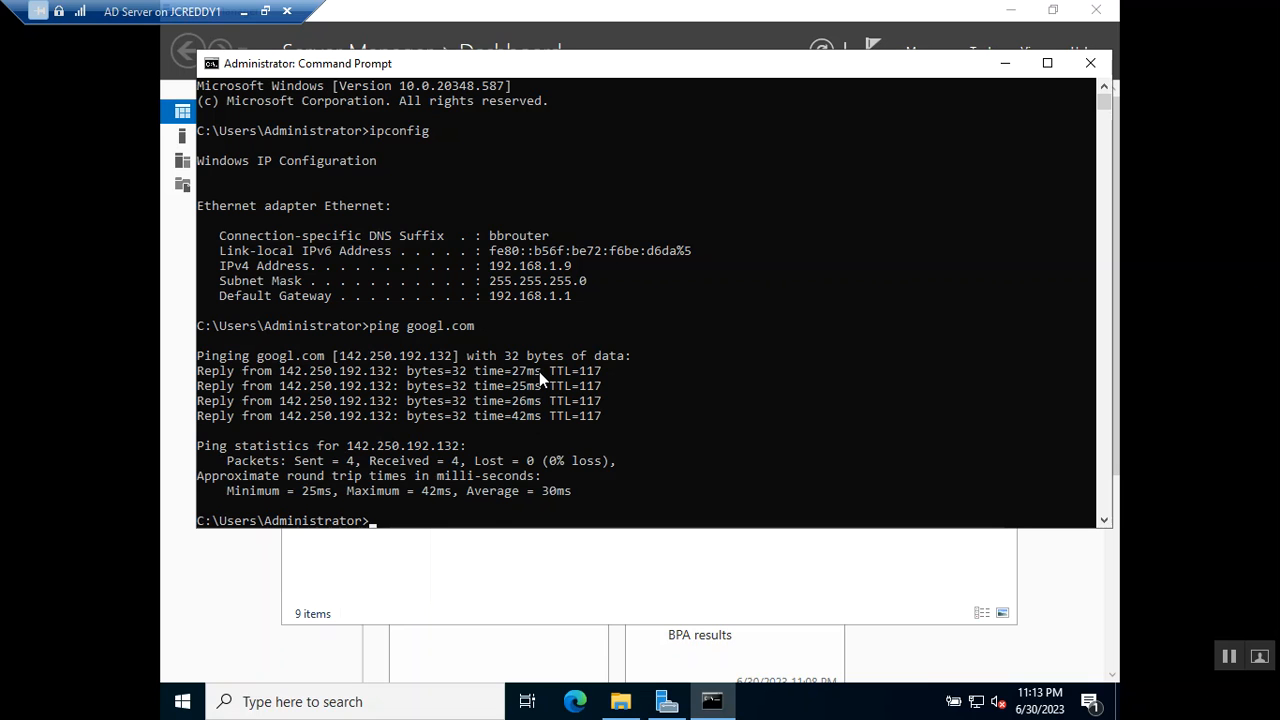
key("Up")
key("Left")
key("Left")
key("Left")
key("Left")
type("e")
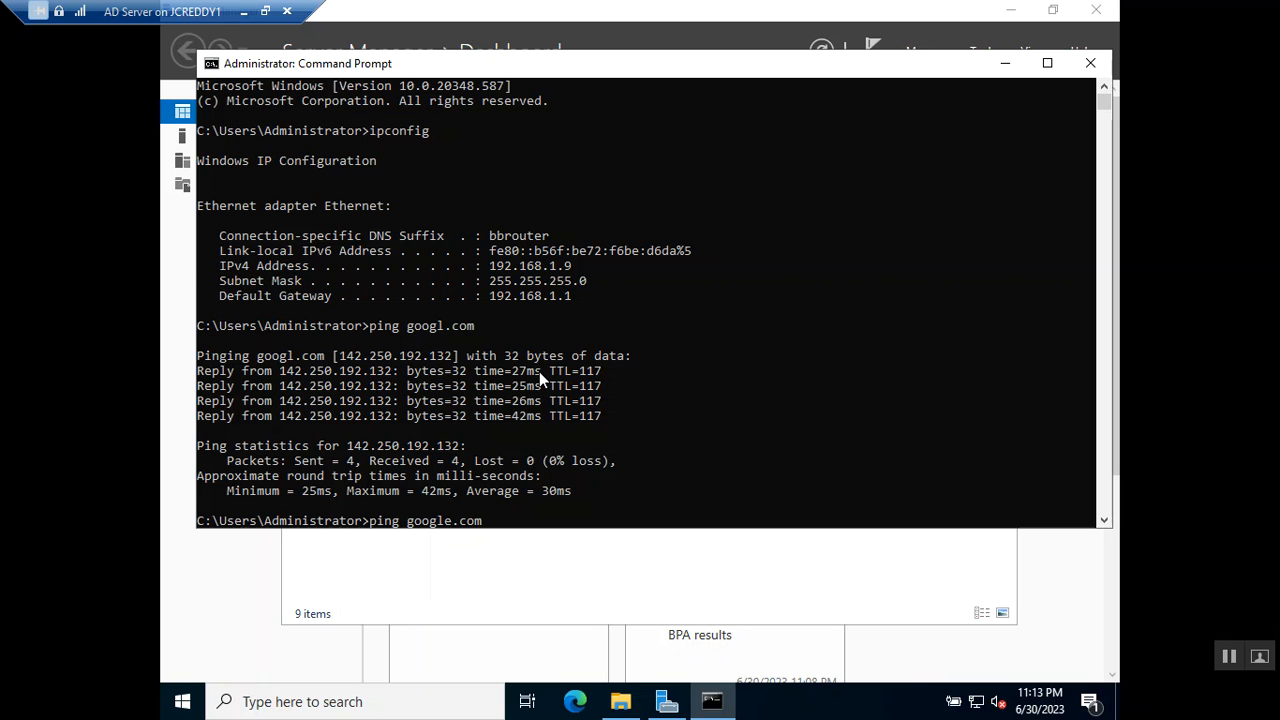
key("Return")
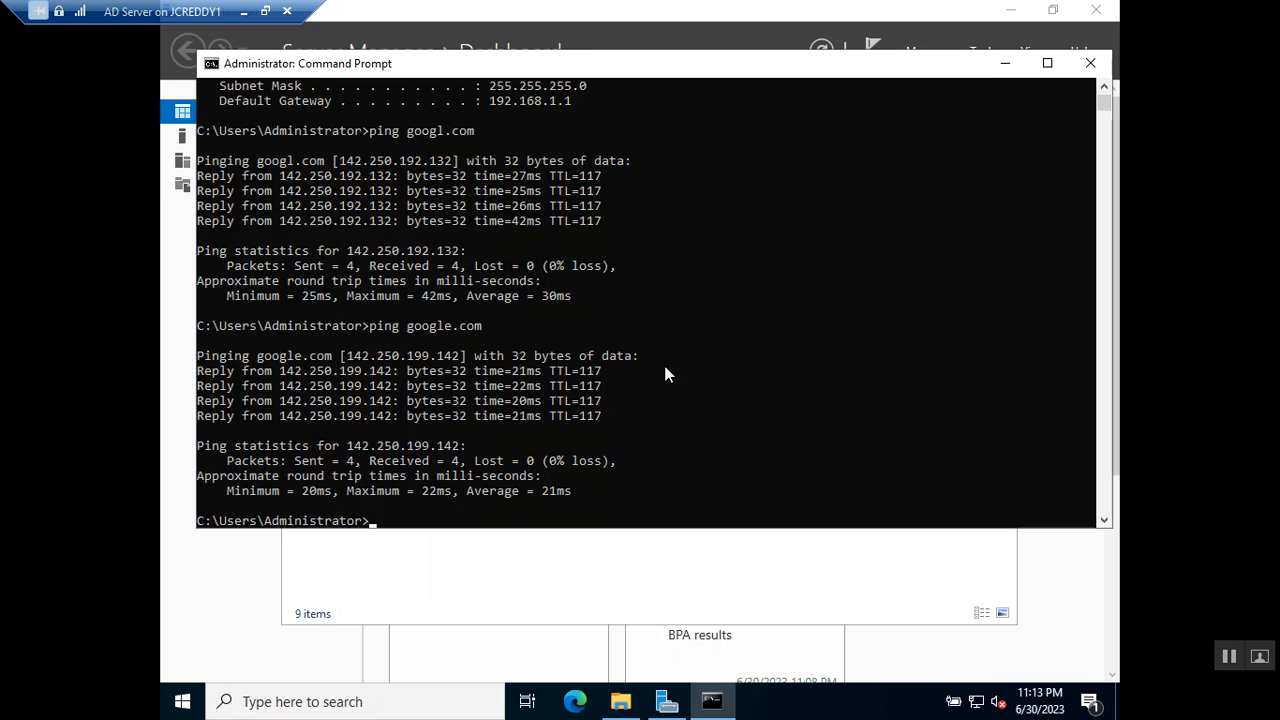
left_click(657, 425)
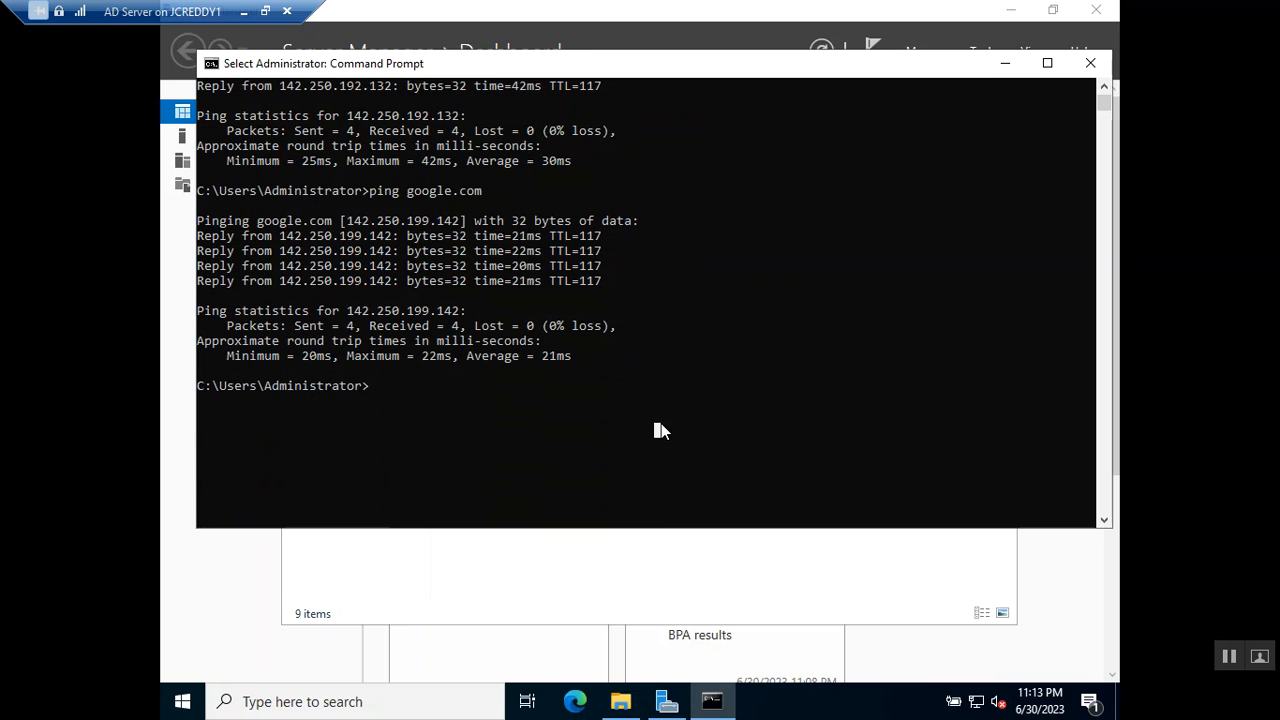
Via This PC > Properties > Remote Desktop, switch Enable Remote Desktop on and confirm, then minimize Settings.
left_click(620, 701)
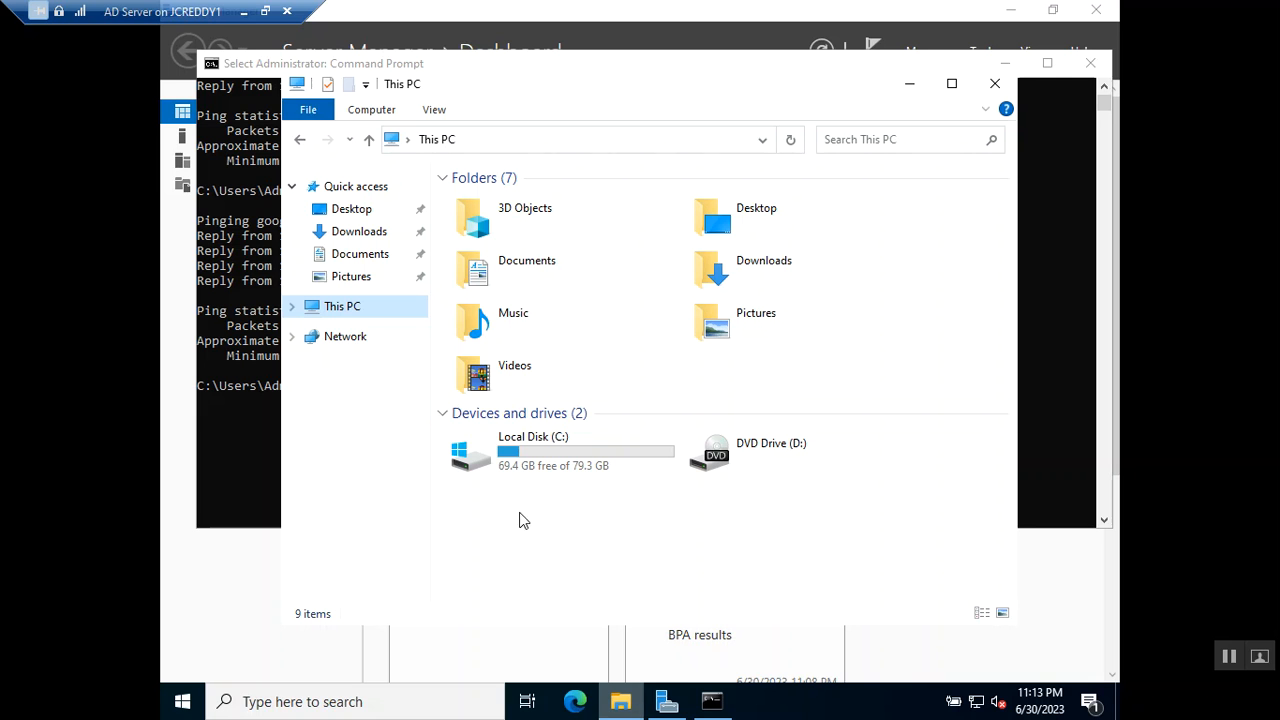
right_click(354, 313)
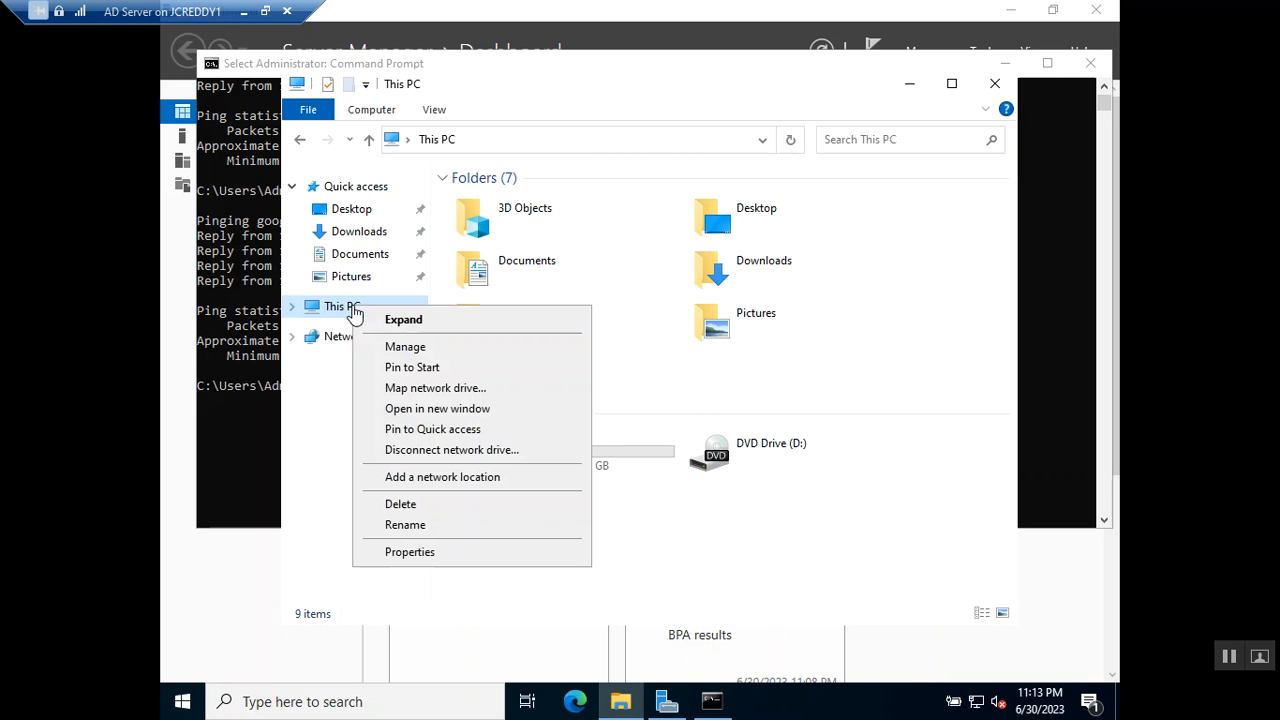
left_click(414, 555)
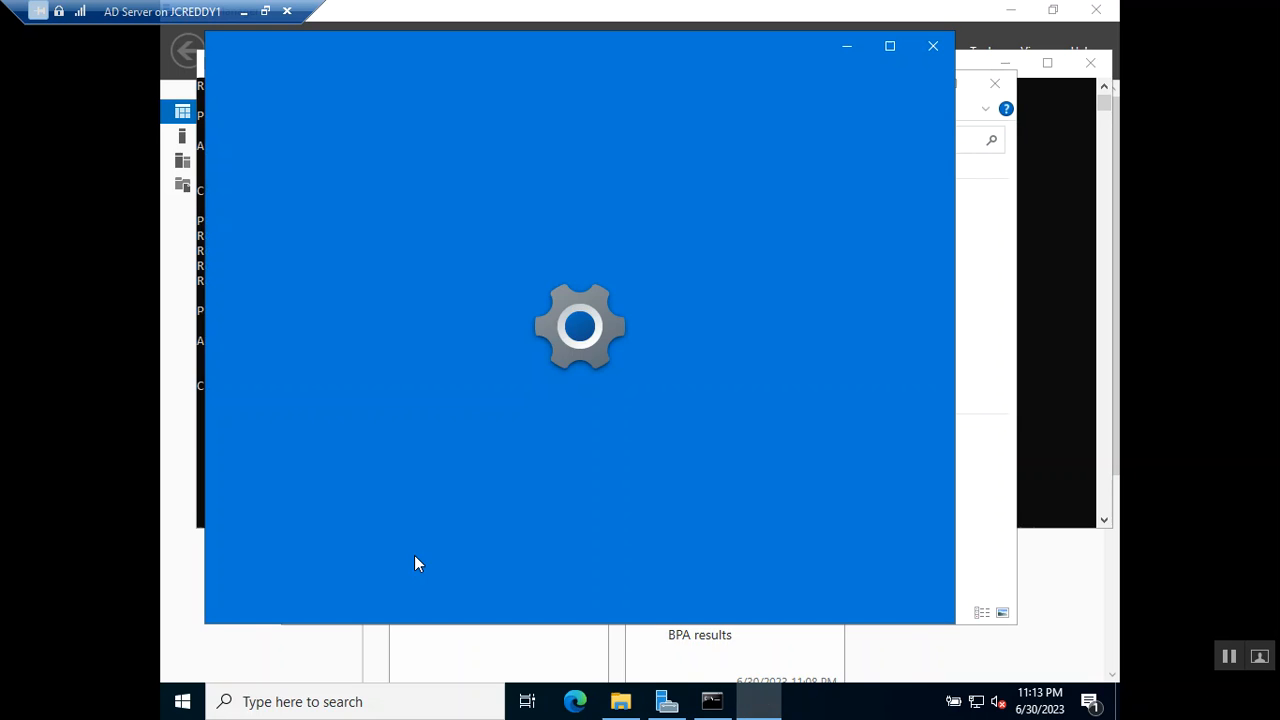
scroll(336, 348, "down", 3)
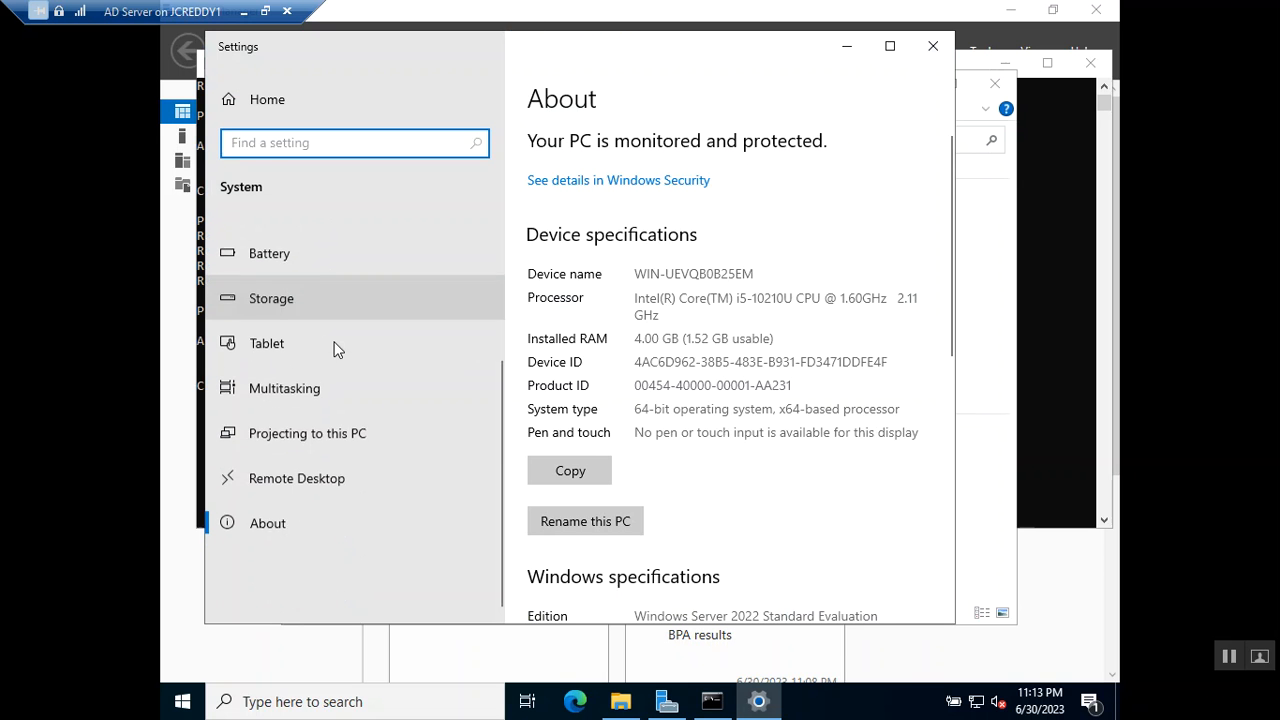
left_click(319, 473)
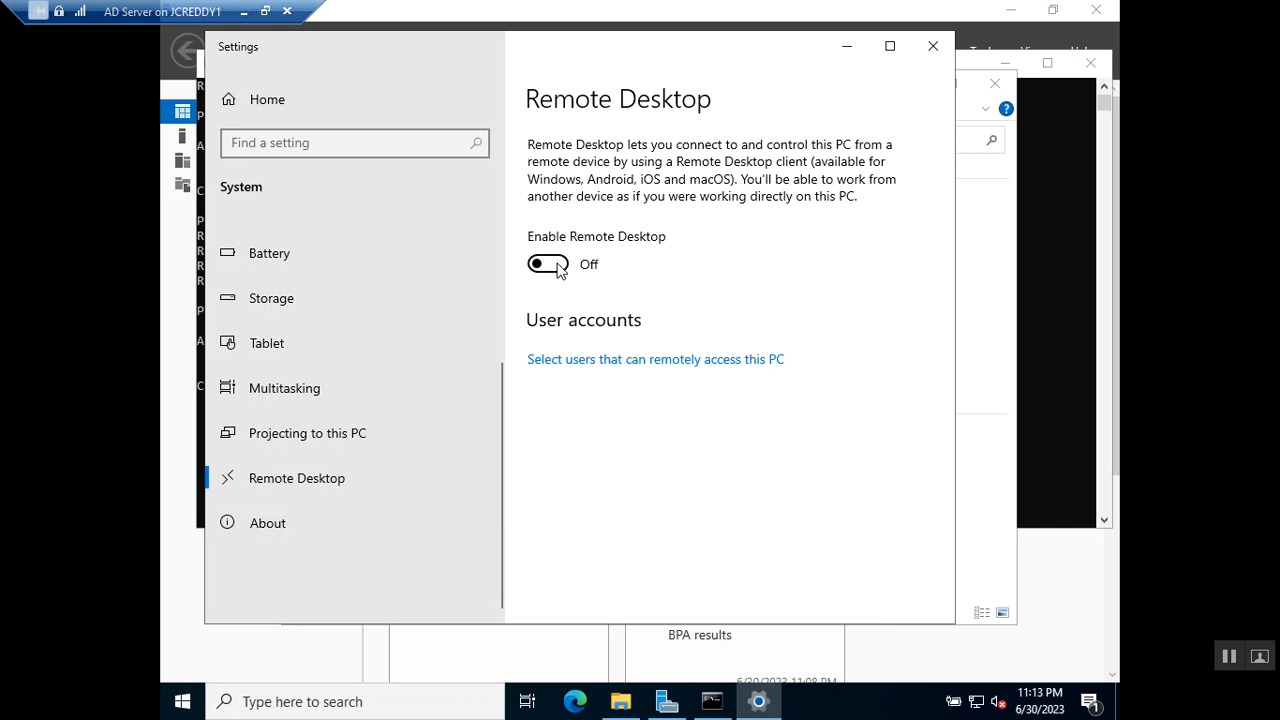
left_click(557, 264)
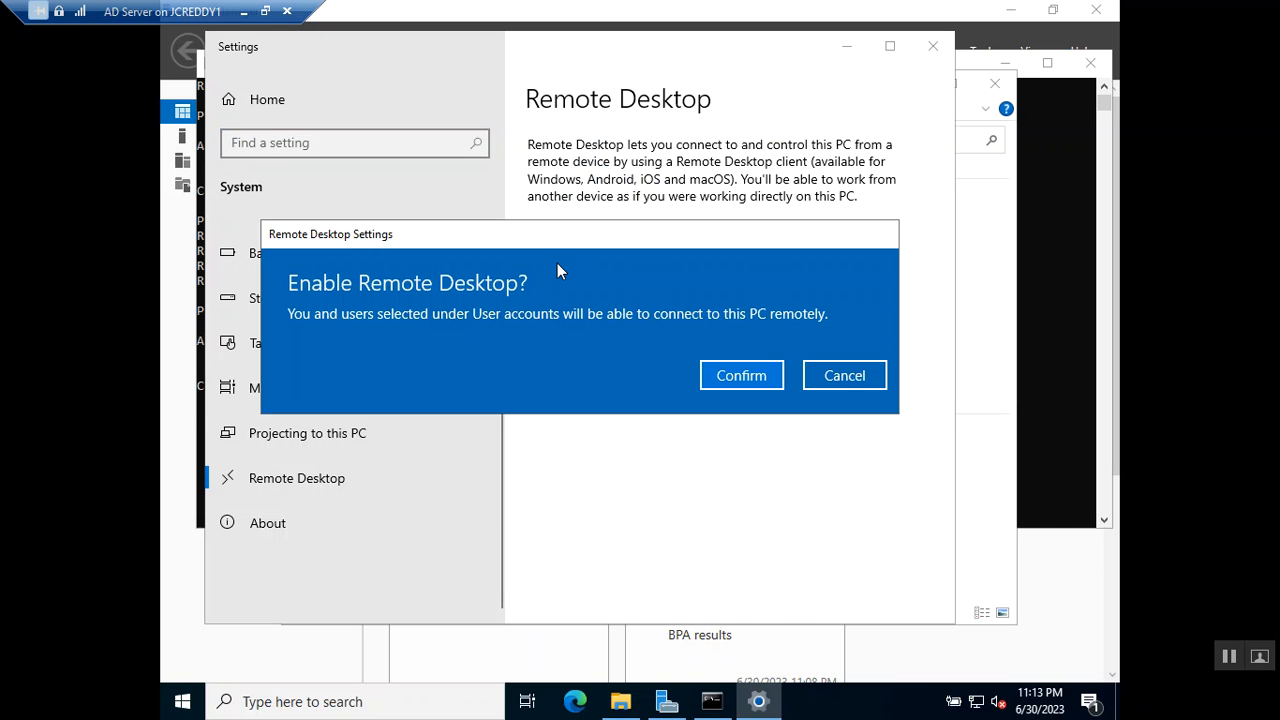
left_click(743, 372)
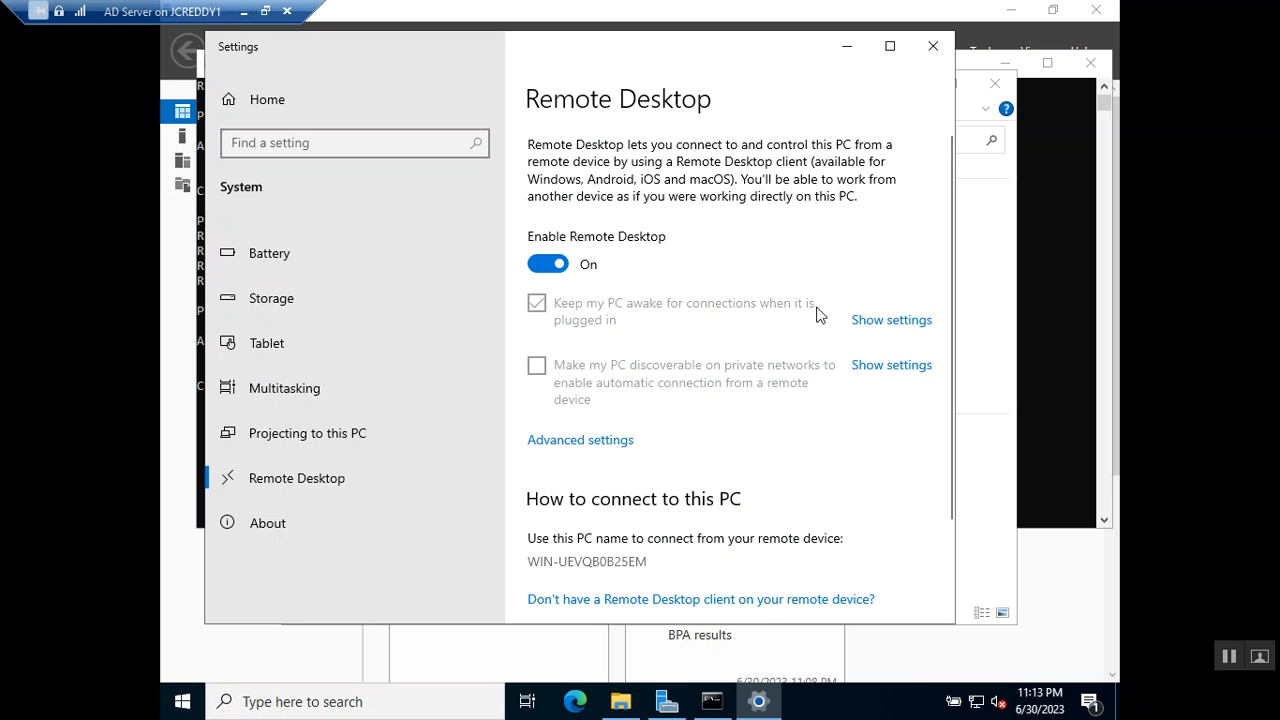
scroll(707, 400, "down", 3)
scroll(705, 397, "up", 3)
left_click(847, 46)
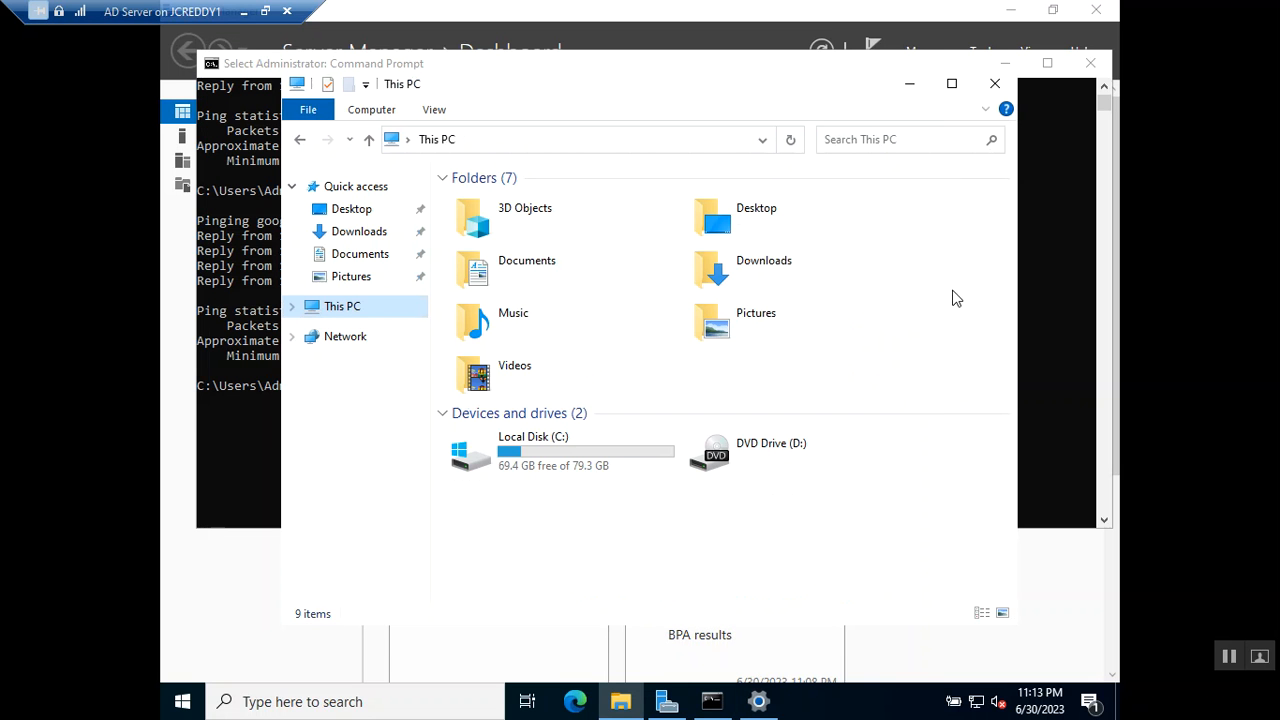
Launch the Windows Defender Firewall with Advanced Security console with wf.msc.
left_click(222, 370)
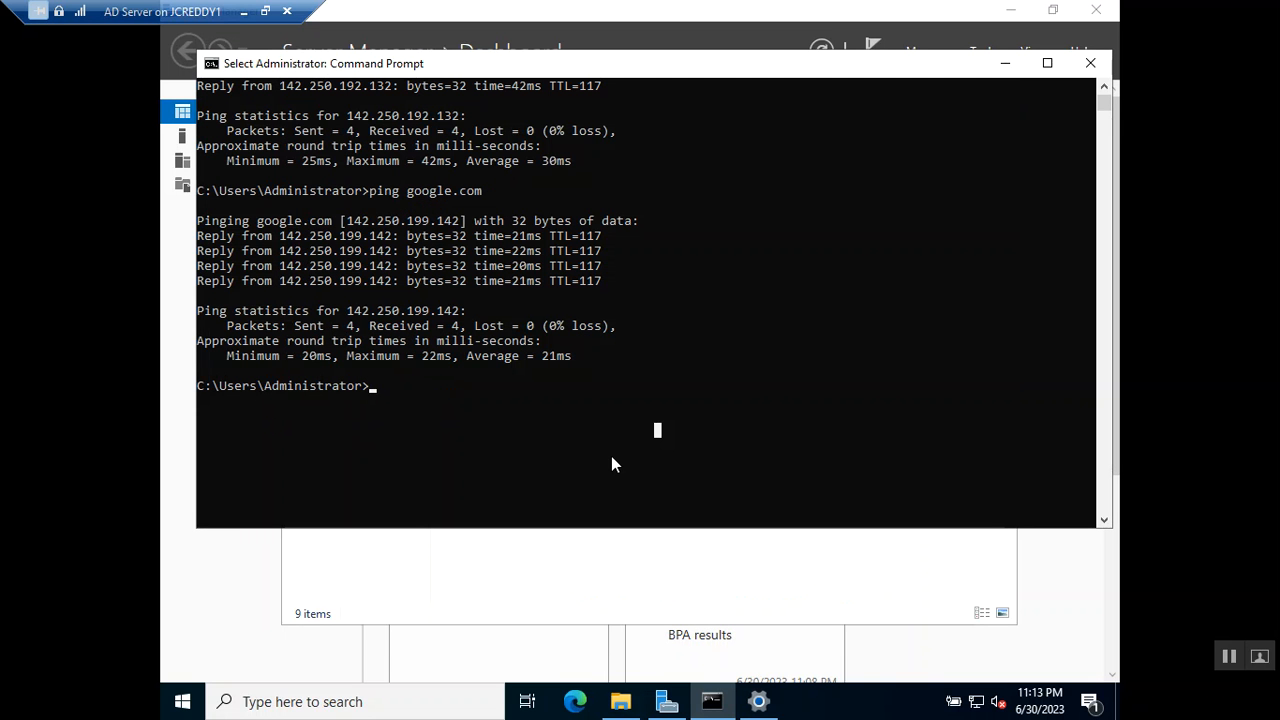
type("wf")
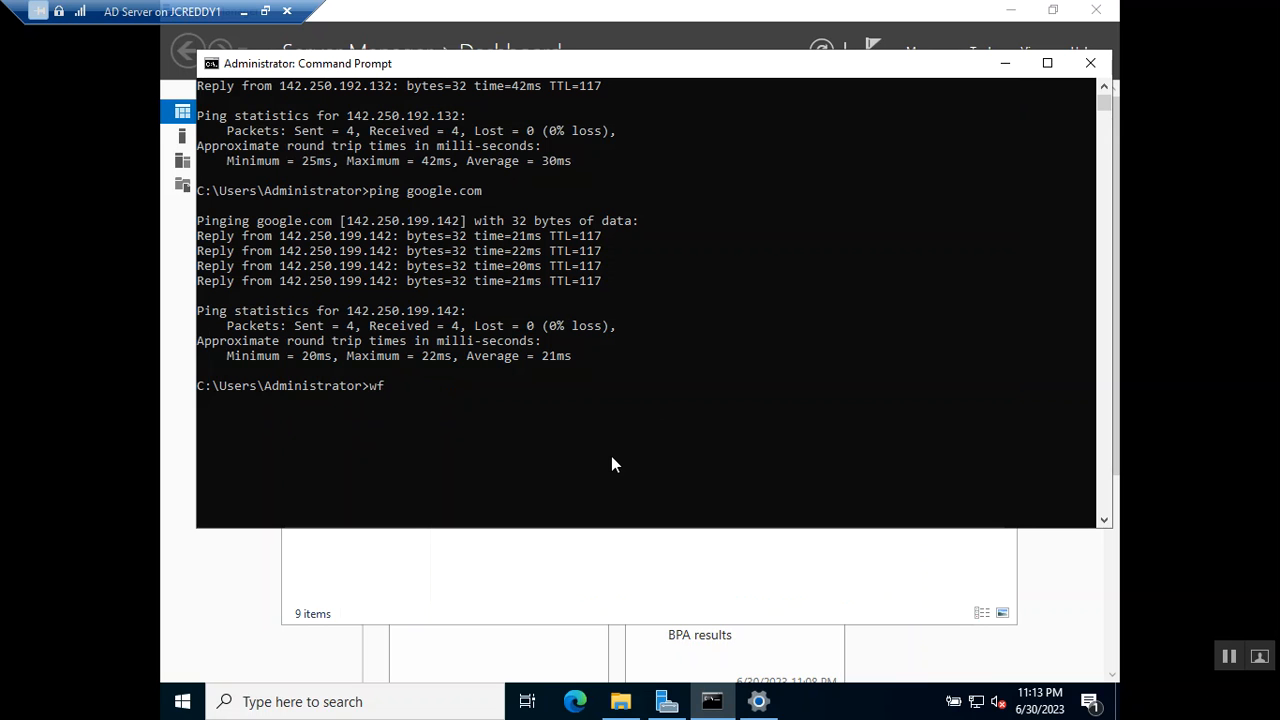
type(".msc")
key("Return")
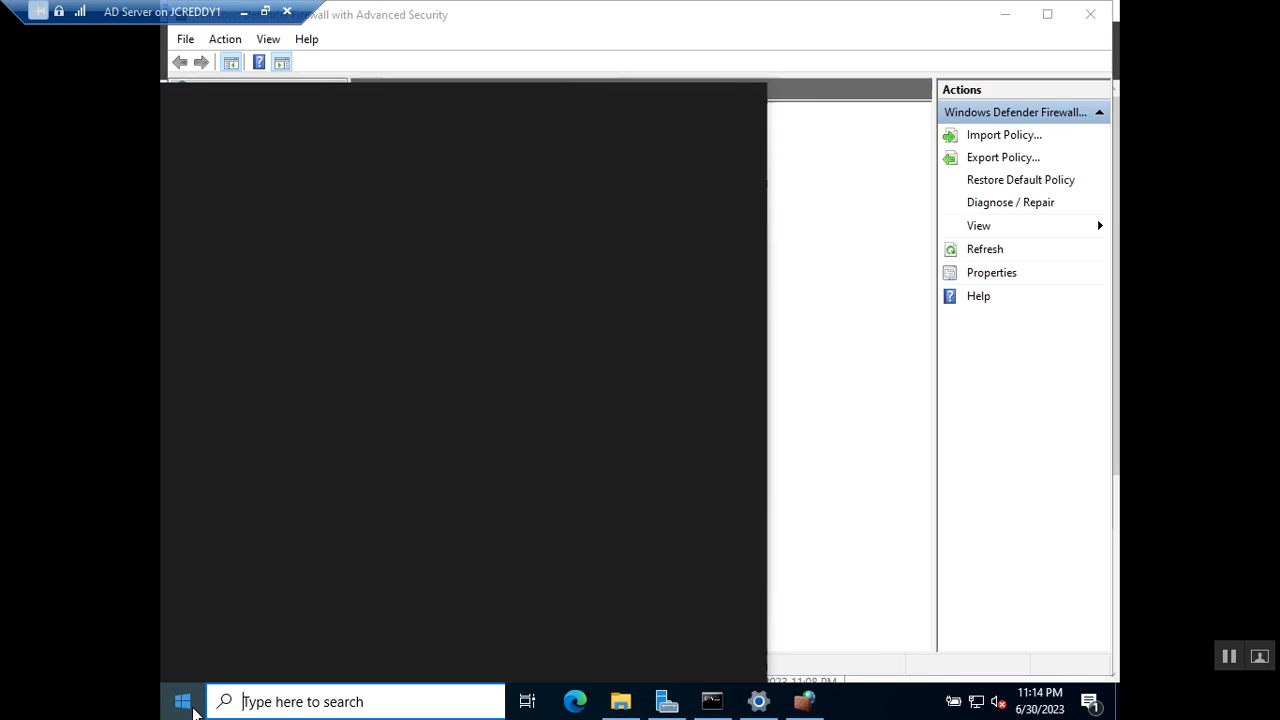
left_click(200, 711)
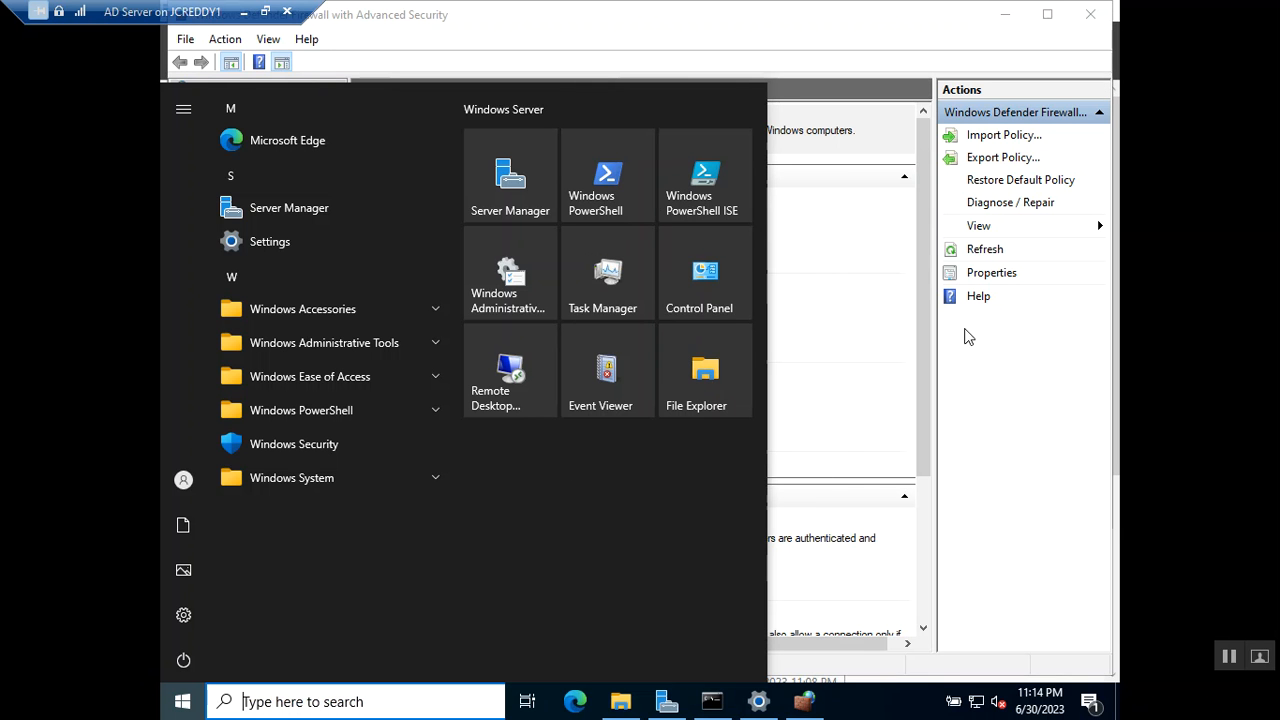
left_click(843, 337)
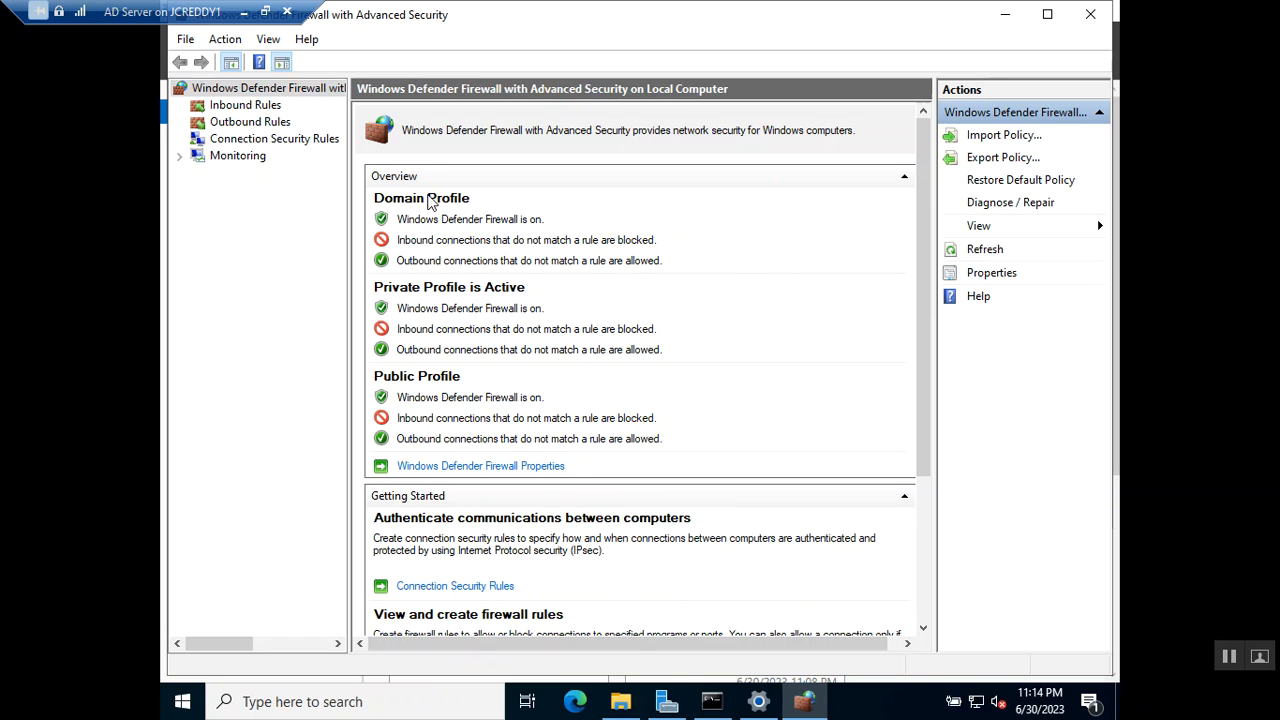
In the firewall properties, set Firewall state to Off for the Domain, Private and Public profiles, then apply.
right_click(310, 95)
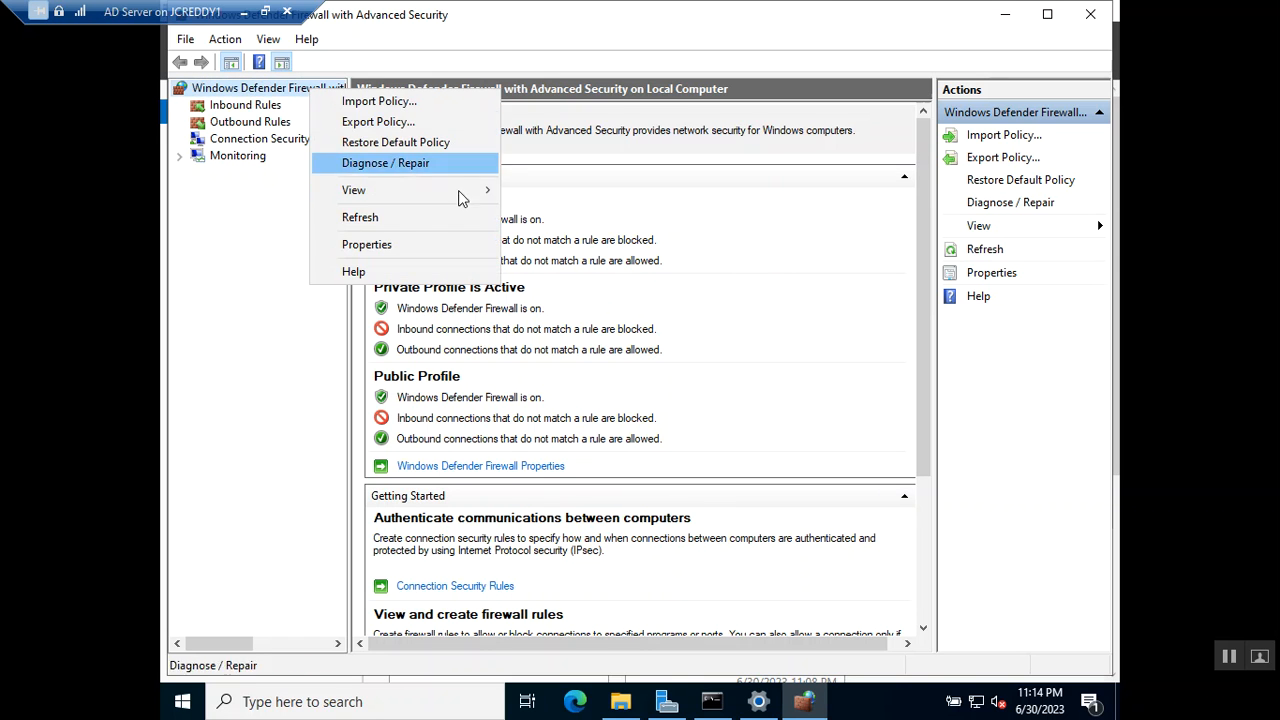
left_click(370, 245)
left_click(726, 242)
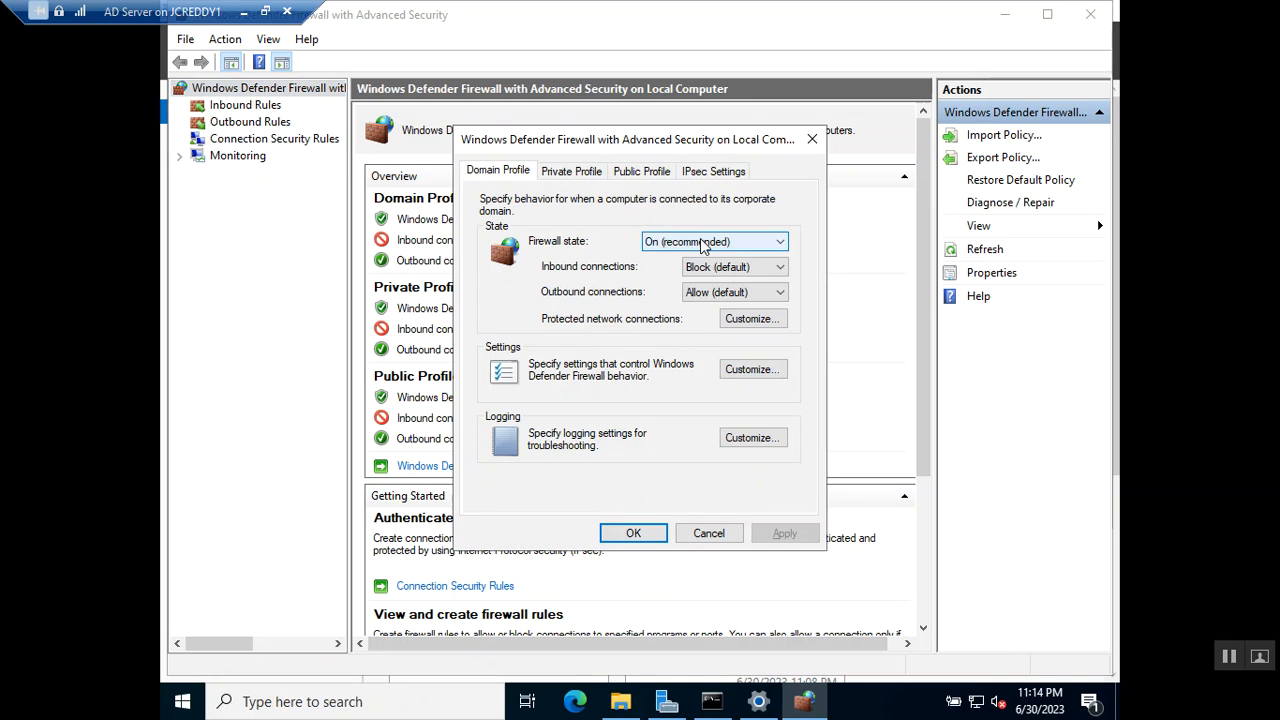
left_click(675, 272)
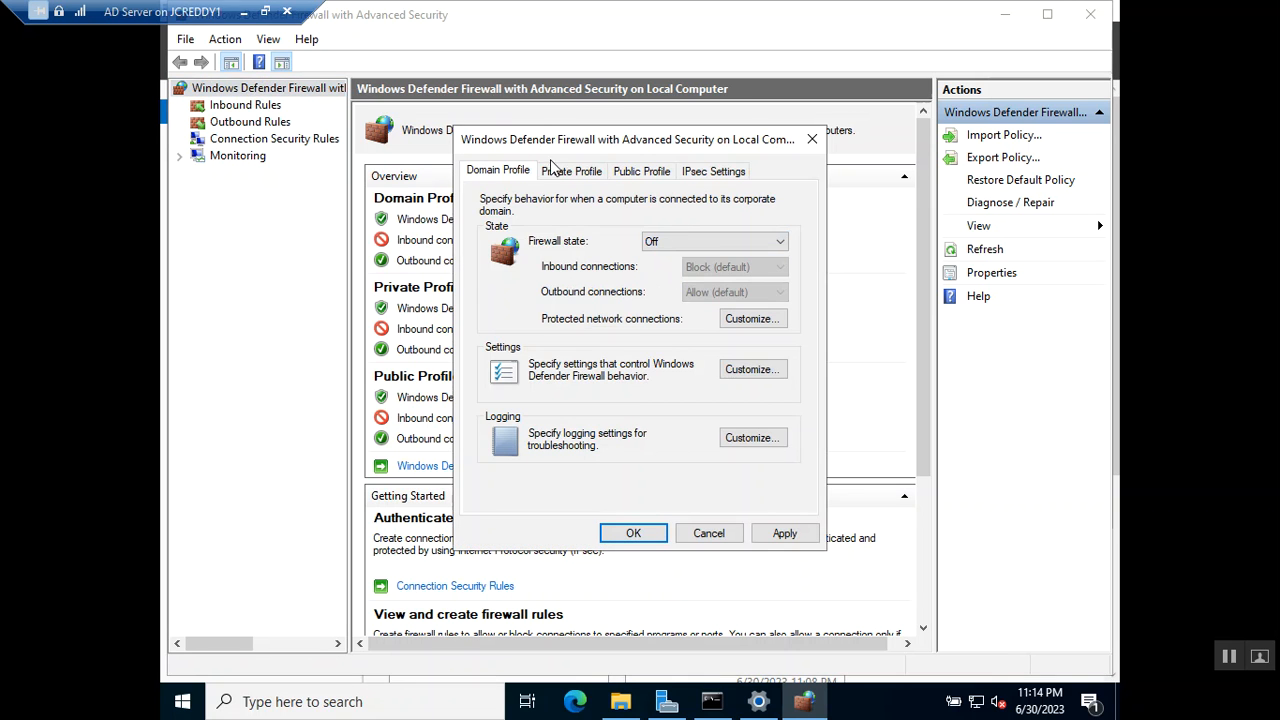
left_click(556, 170)
left_click(715, 241)
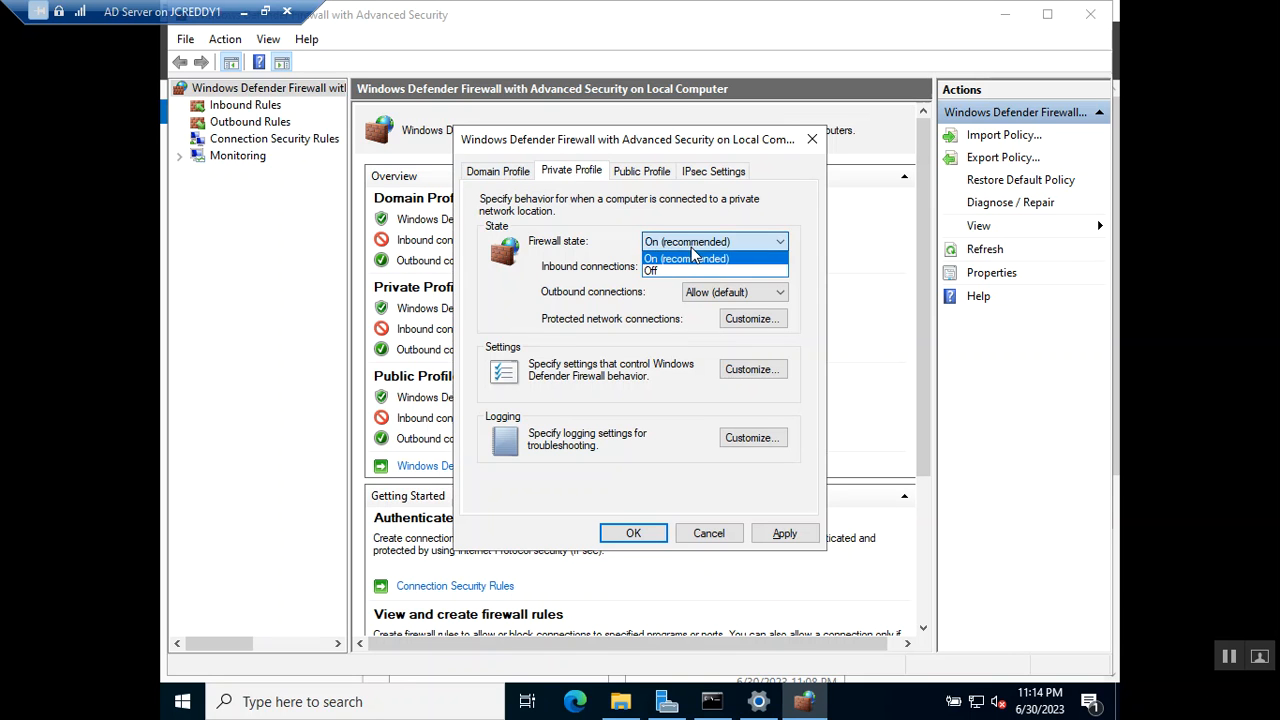
left_click(670, 276)
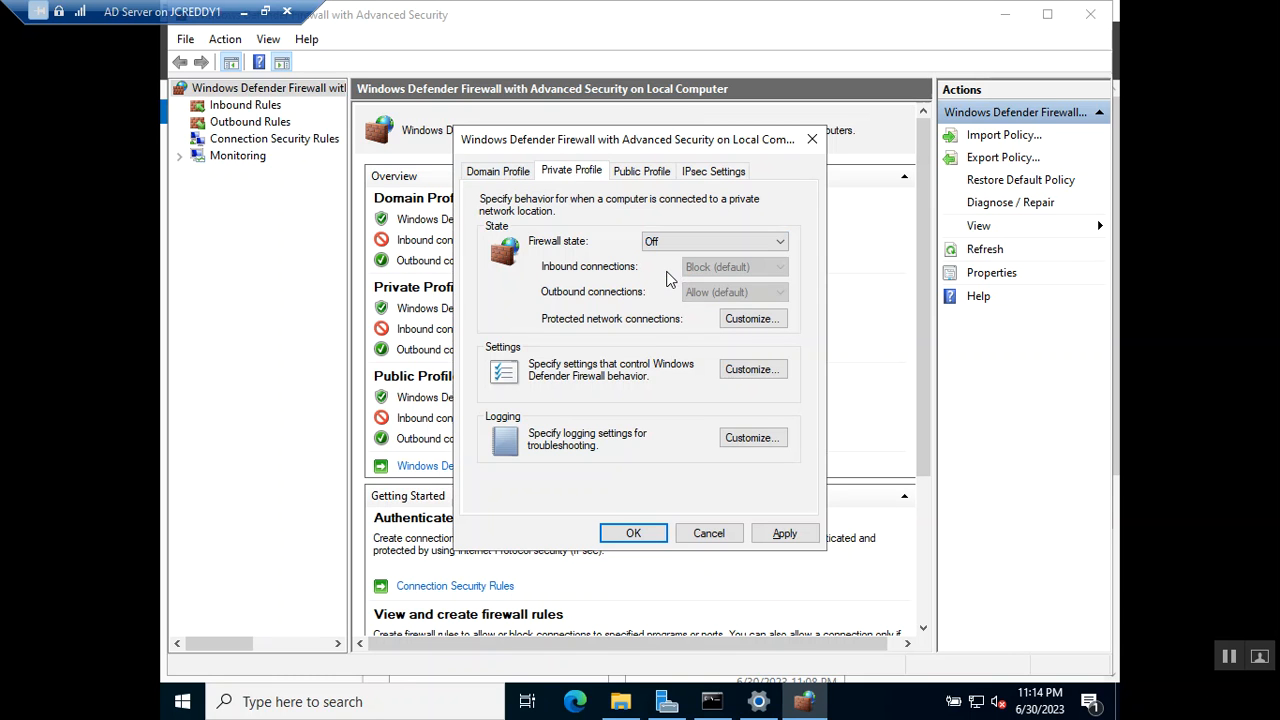
left_click(640, 171)
left_click(650, 244)
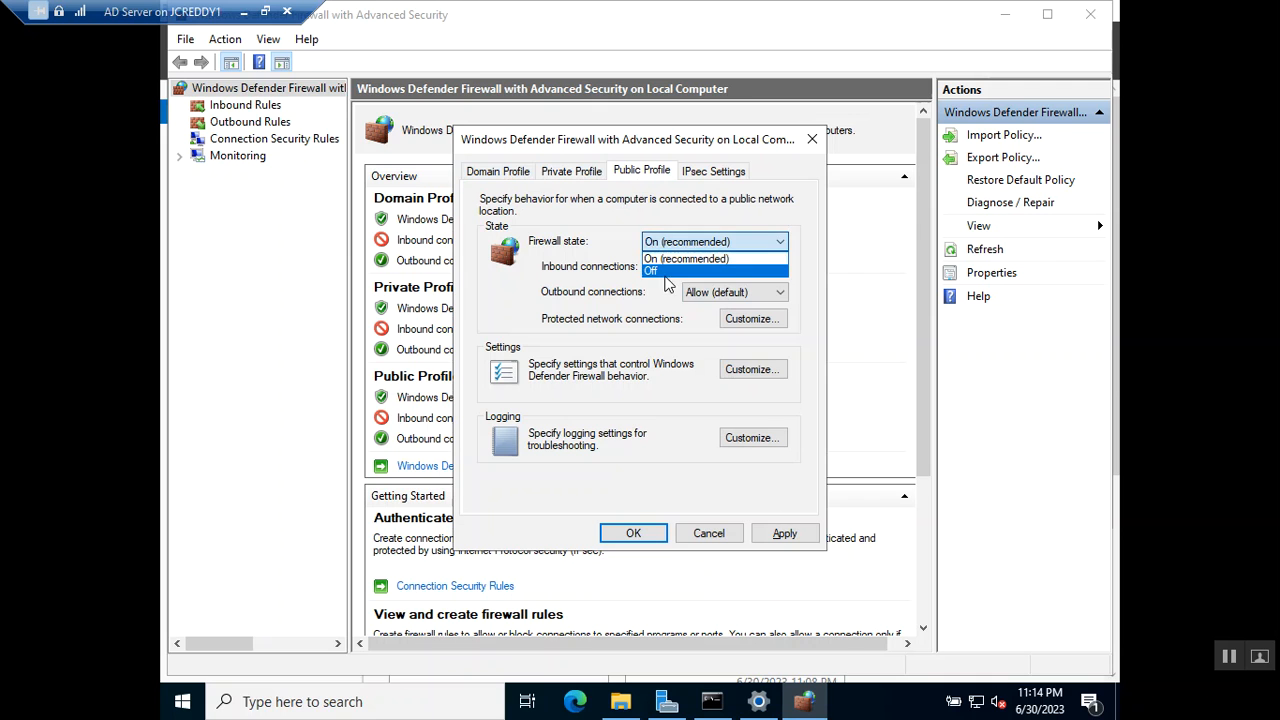
left_click(664, 271)
left_click(781, 537)
left_click(633, 534)
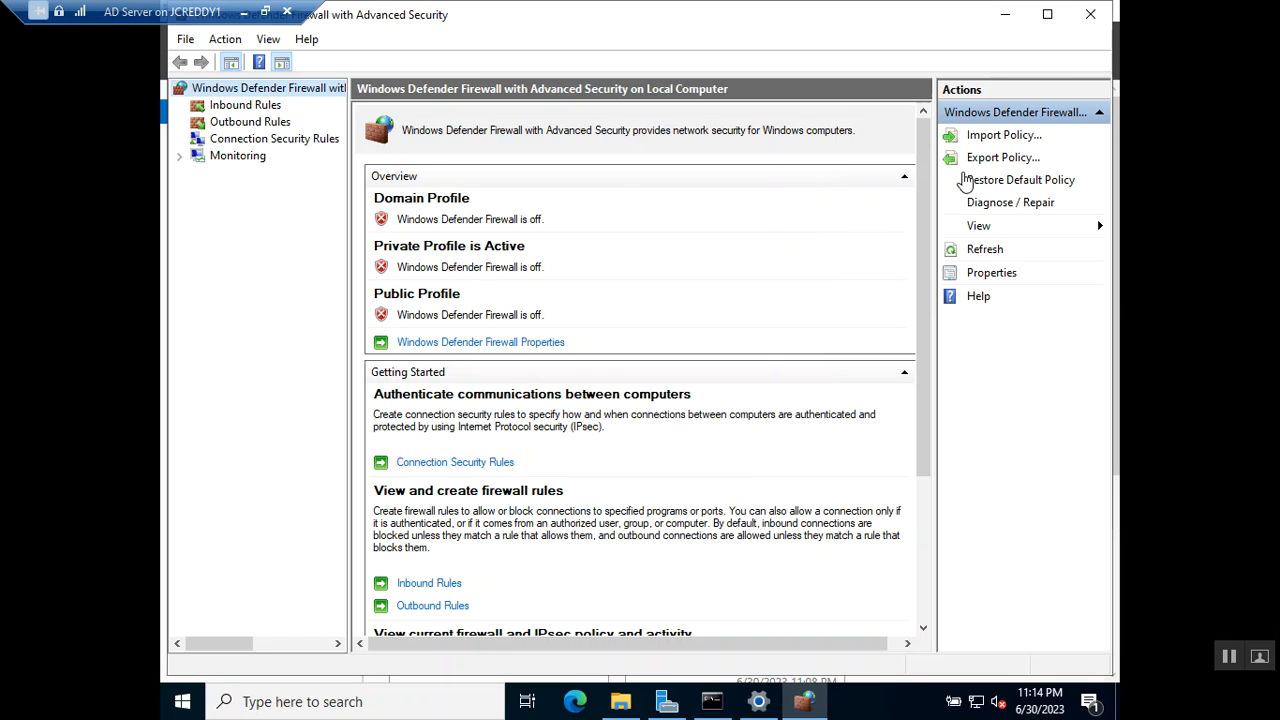
Run ipconfig in the VM and copy its IPv4 address 192.168.1.9.
left_click(1009, 16)
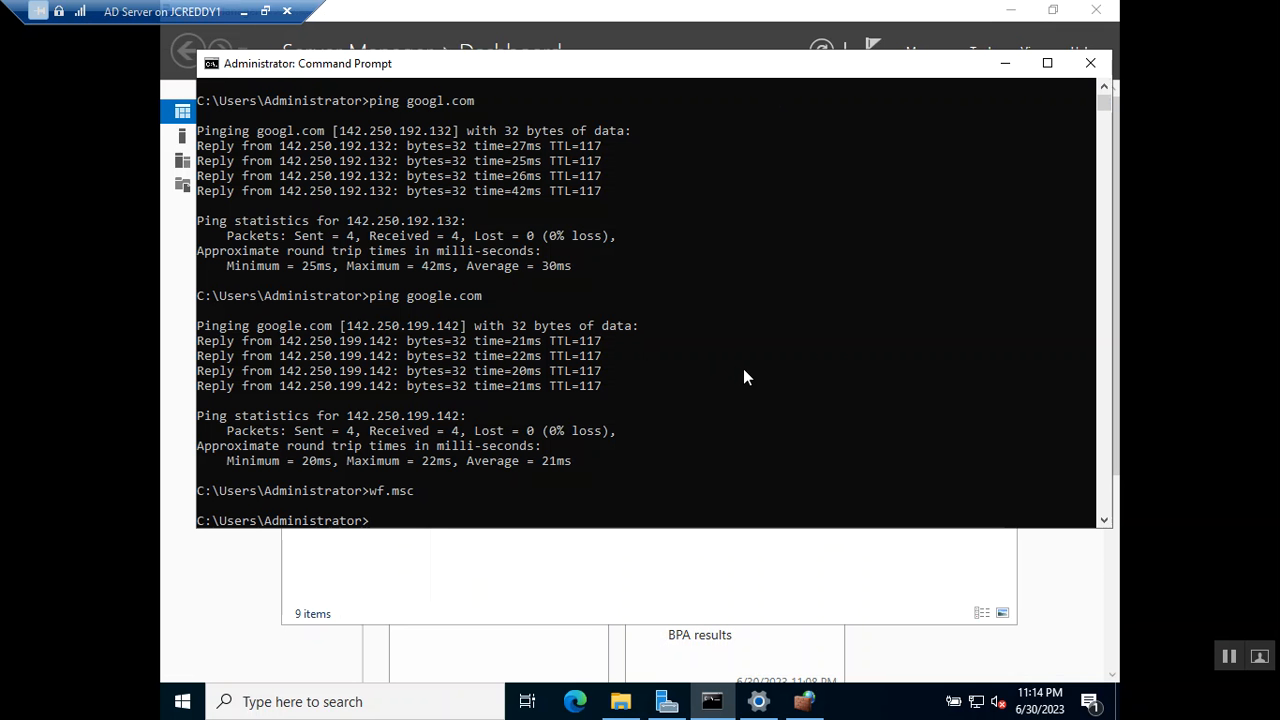
type("ipconfig")
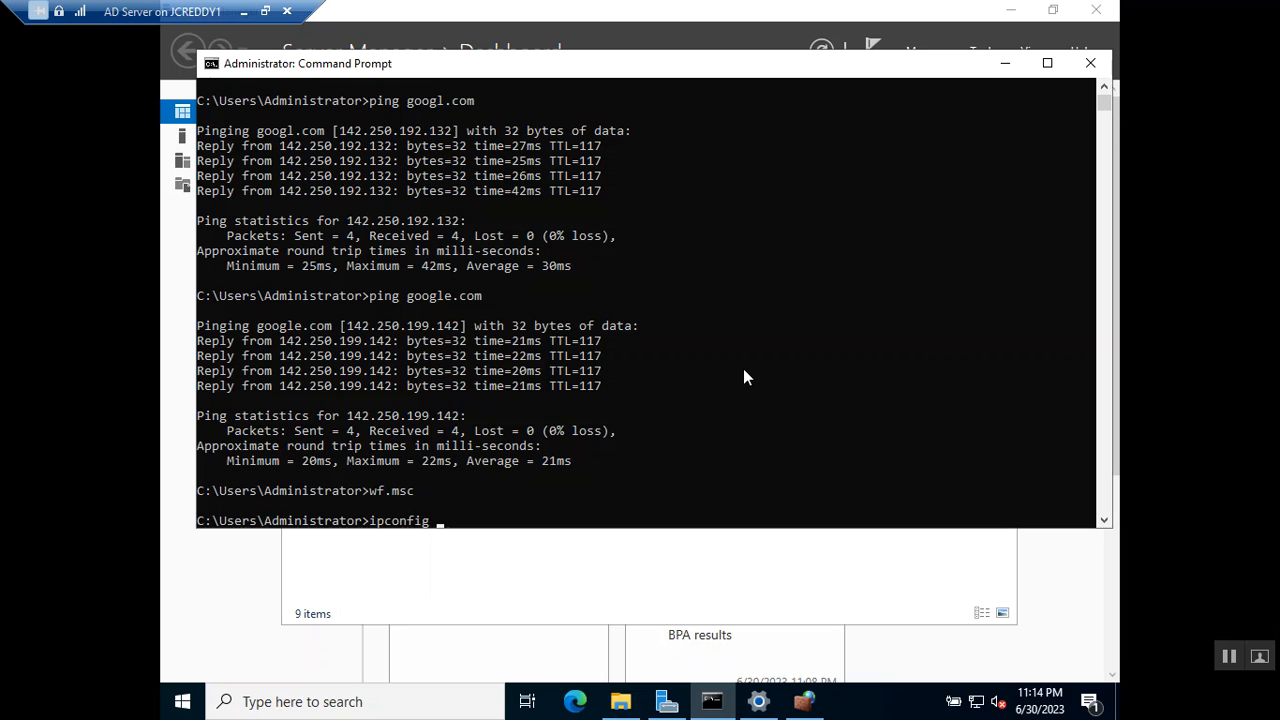
key("Return")
left_click_drag(585, 461, 482, 461)
right_click(799, 467)
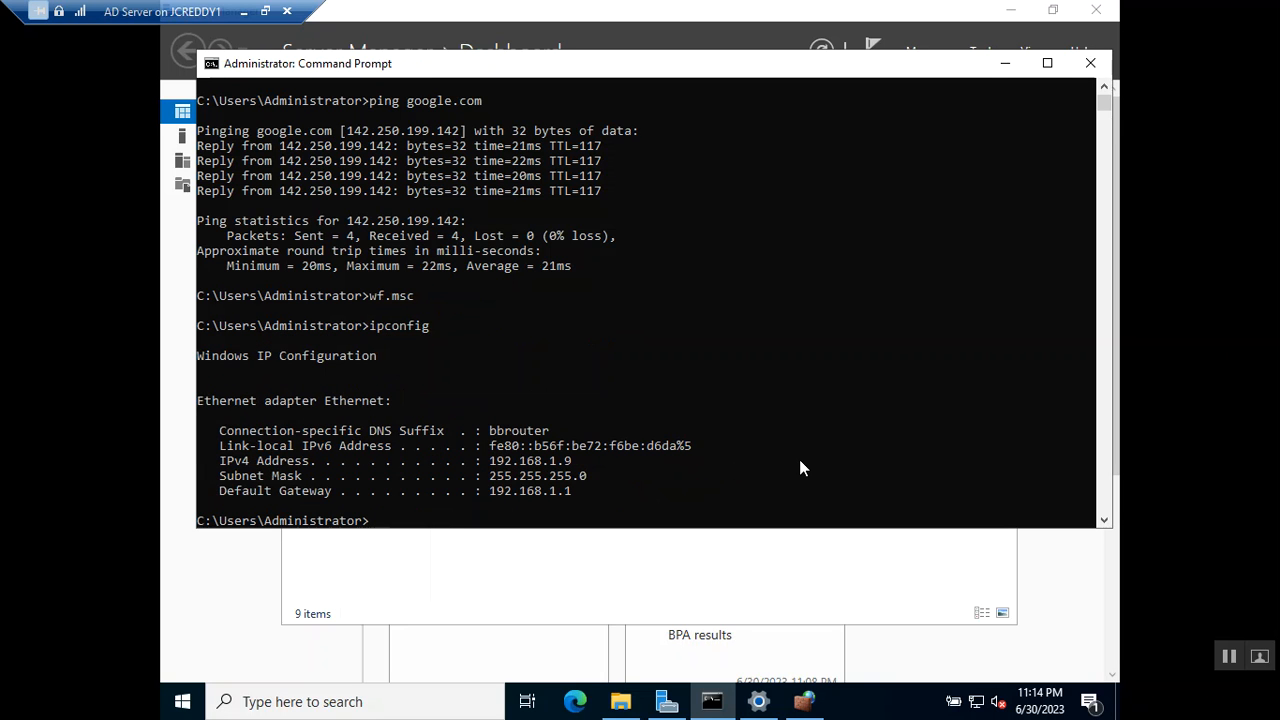
On the host, launch Remote Desktop Connection (mstsc) and connect to 192.168.1.9.
left_click(265, 11)
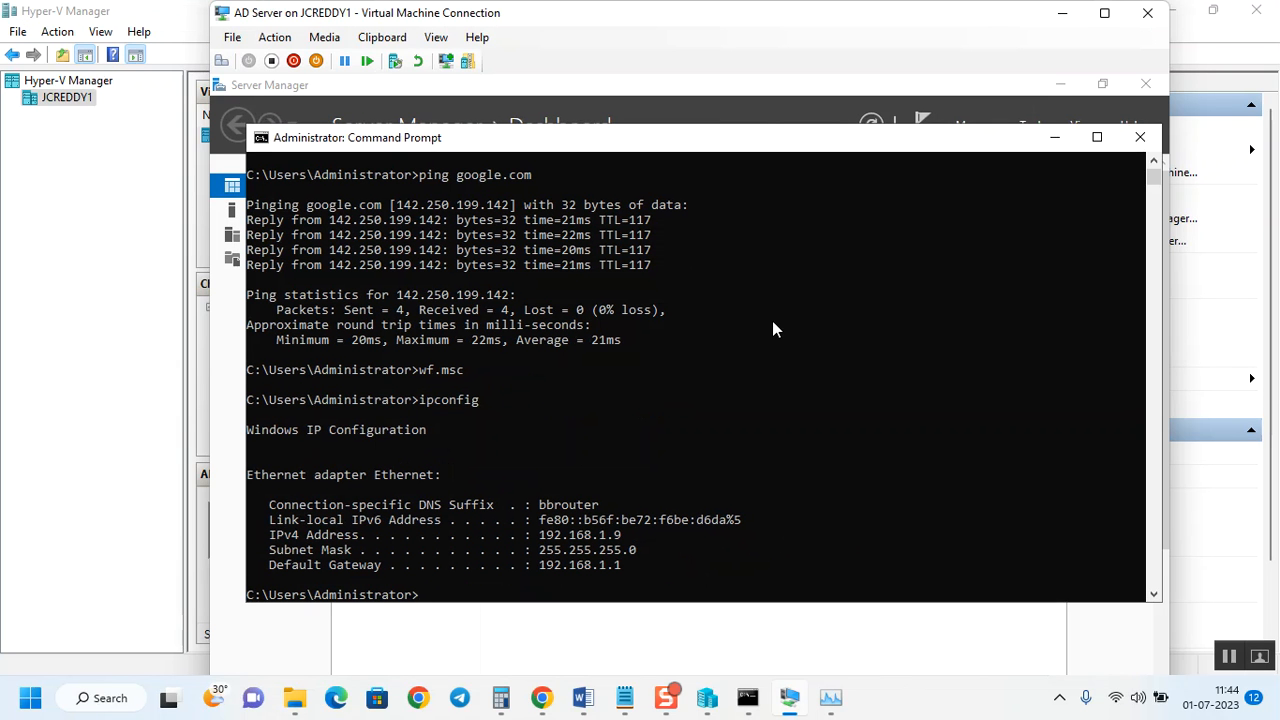
left_click(26, 702)
type("mstsc")
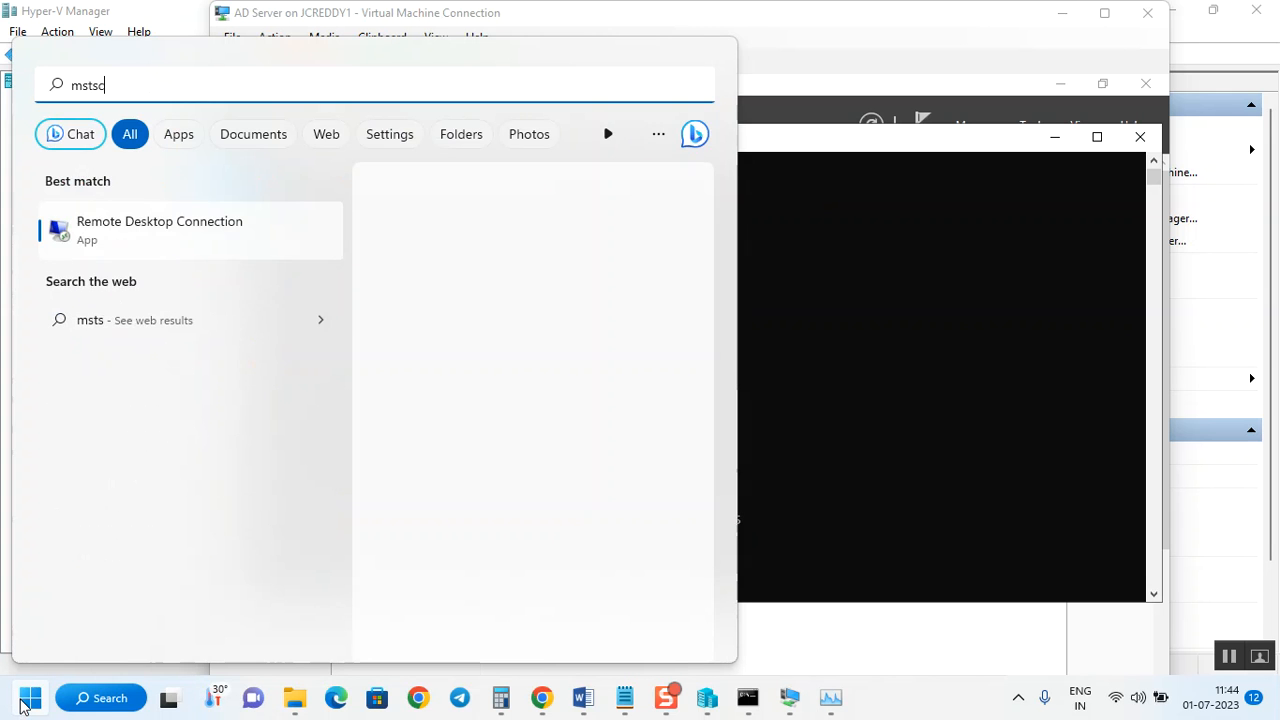
key("Return")
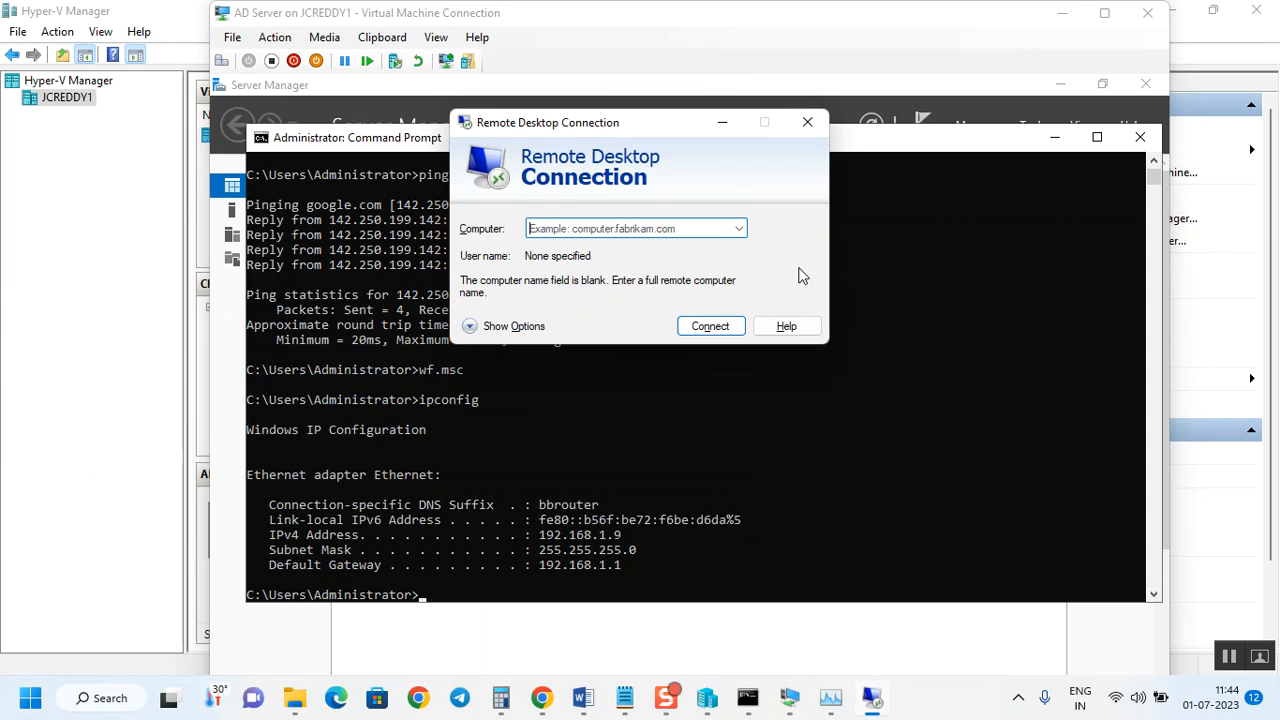
type("19")
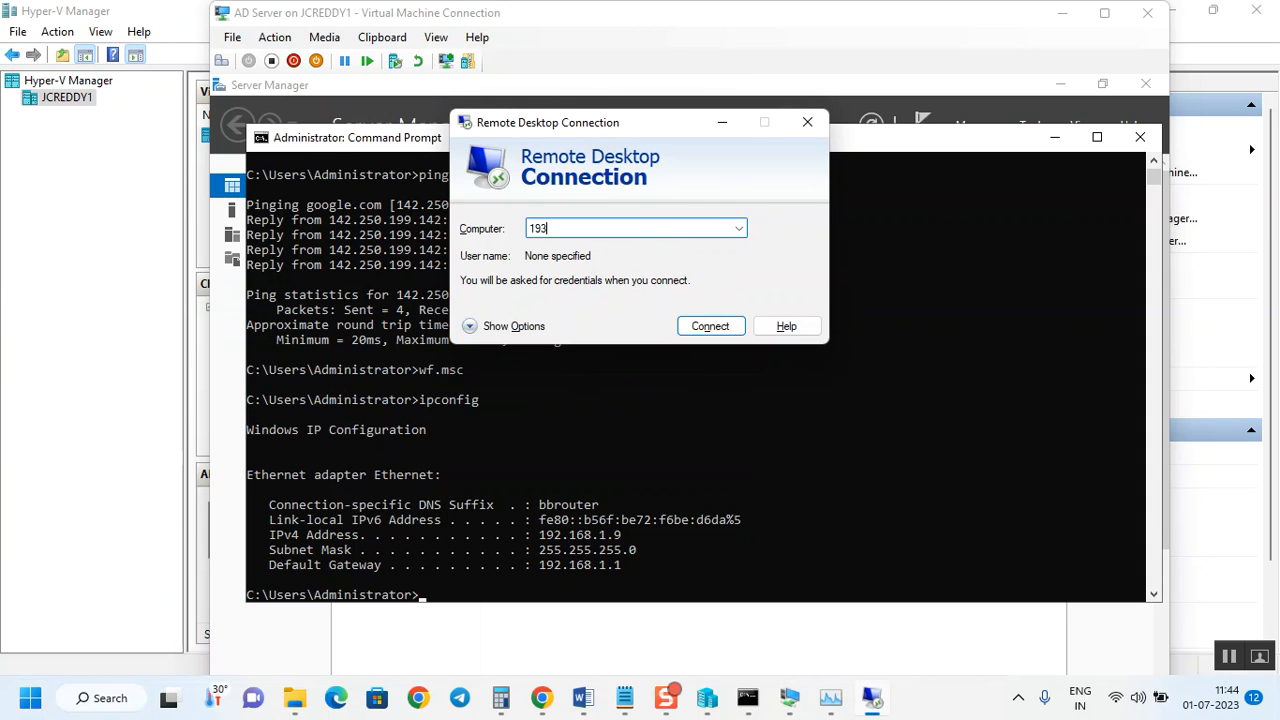
type("2.168.1.9")
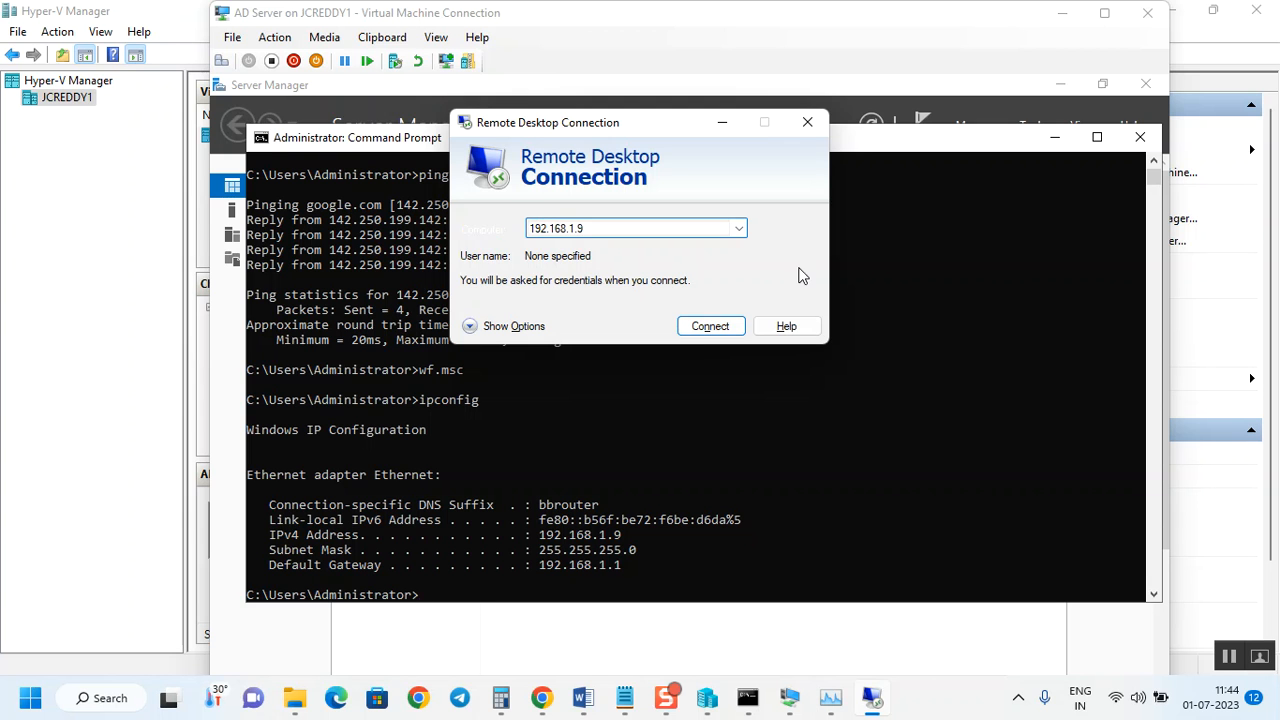
key("Return")
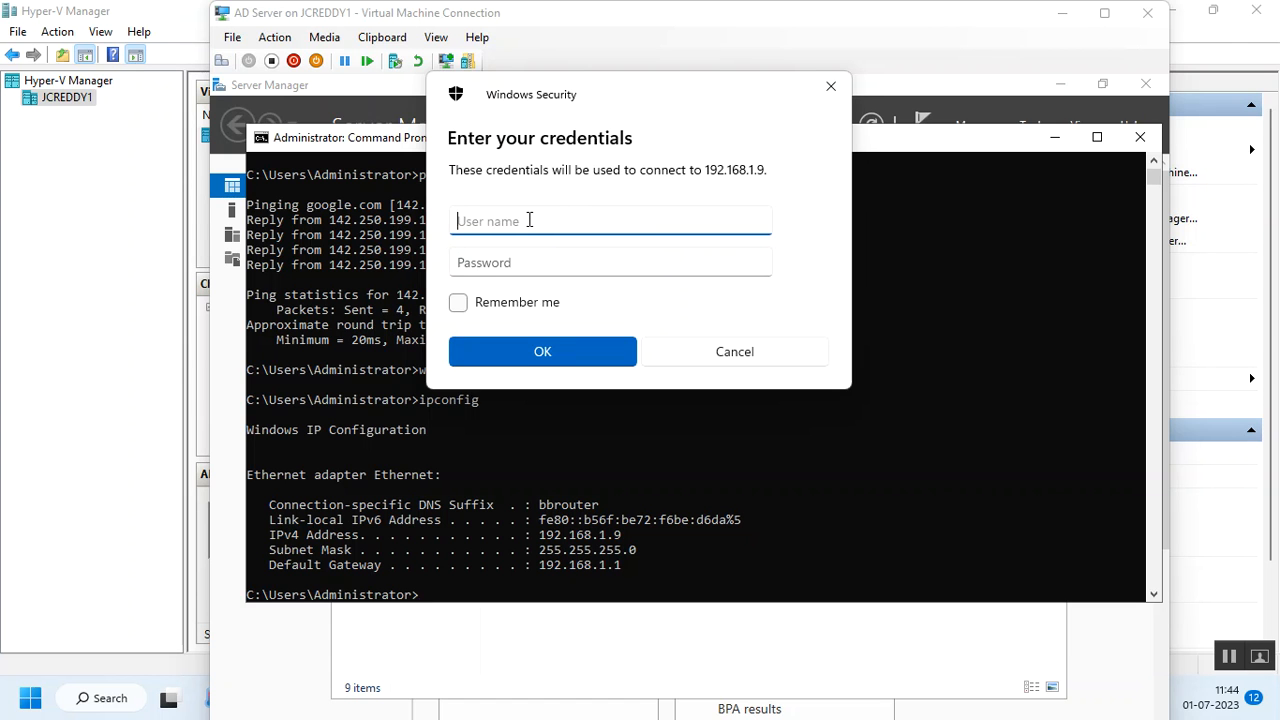
Sign in as administrator with the account password.
type("a")
type("dmin")
key("BackSpace")
type("nistrator")
key("Tab")
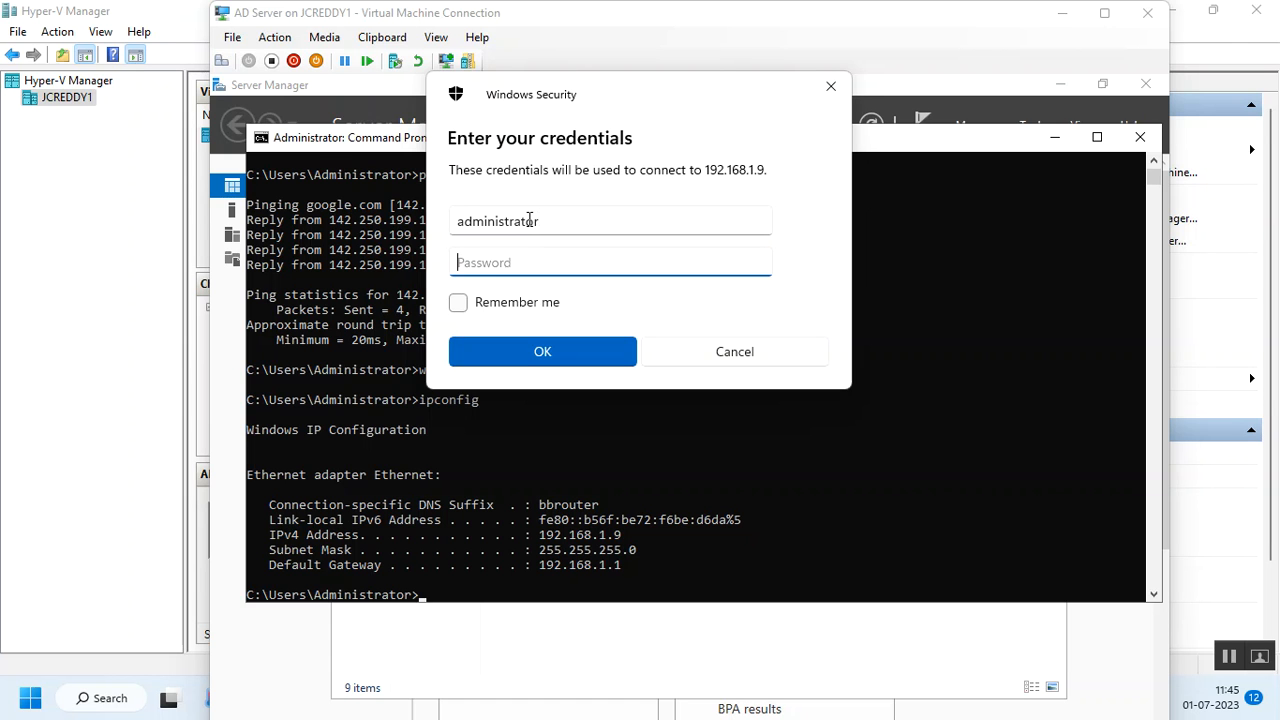
type("***********")
key("Return")
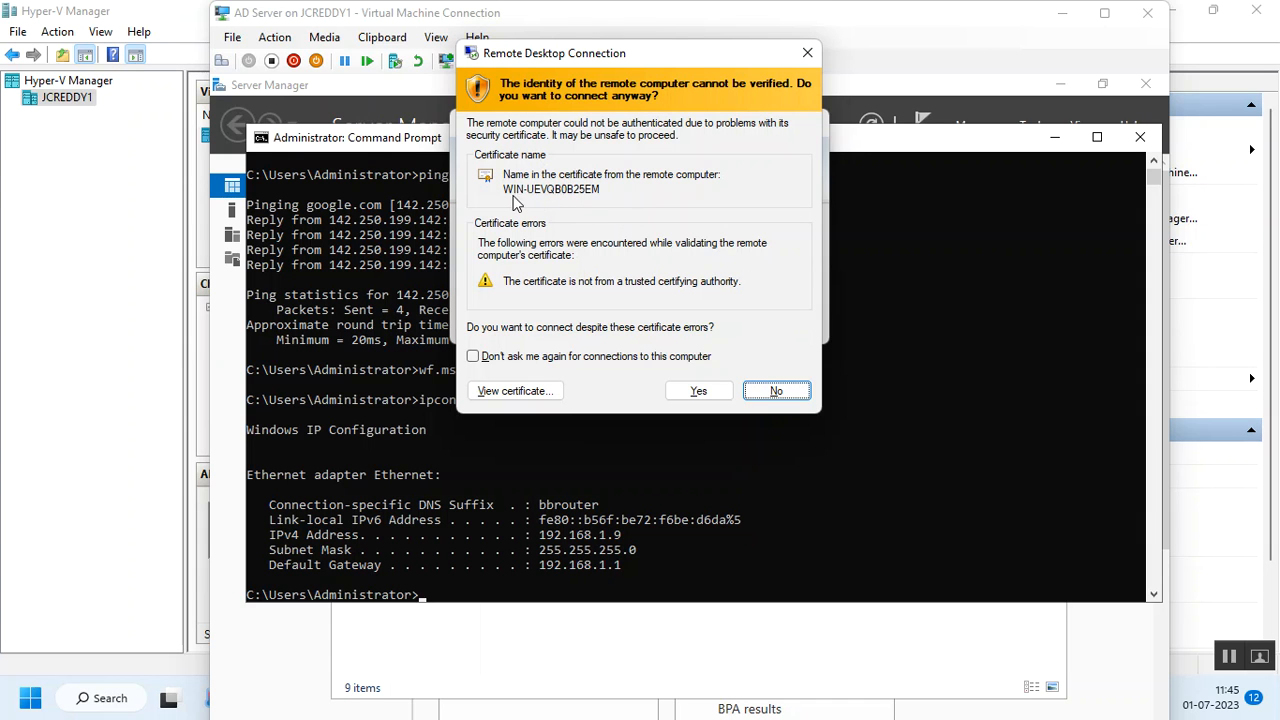
Run hostname in the VM's Command Prompt and select the name WIN-UEVQB0B25EM.
left_click(765, 545)
type("hostnam")
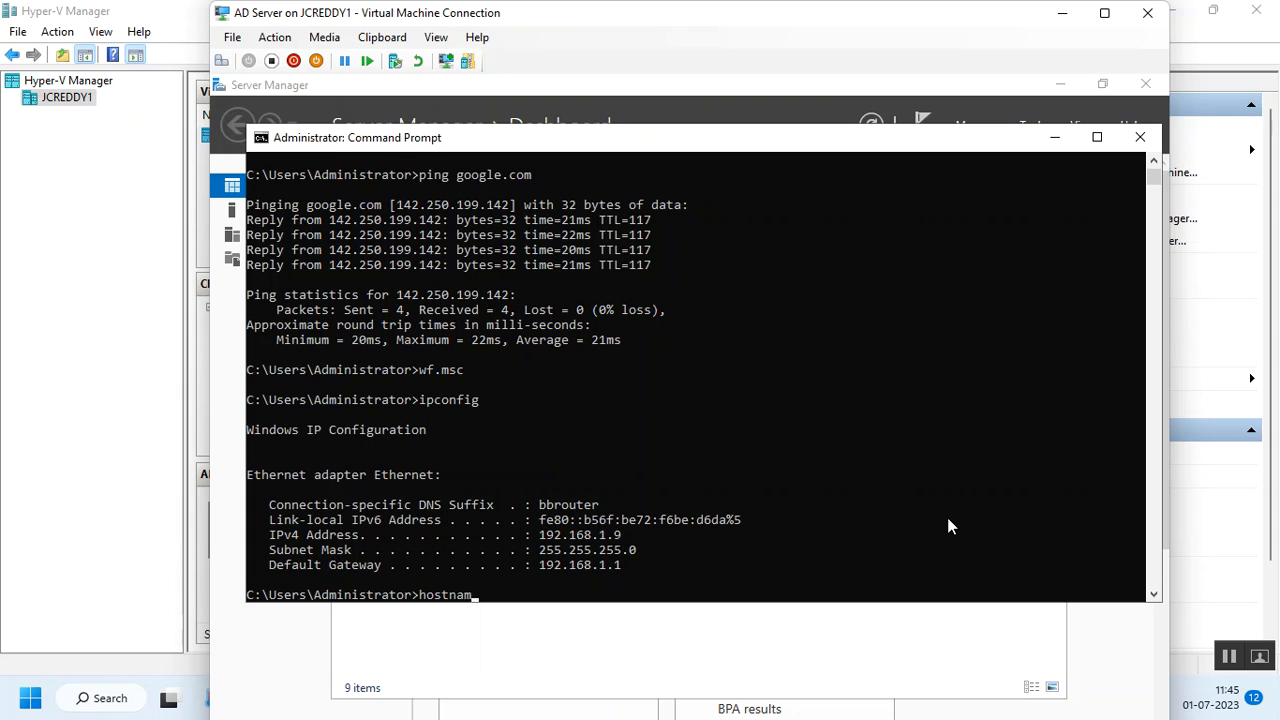
type("e")
key("Return")
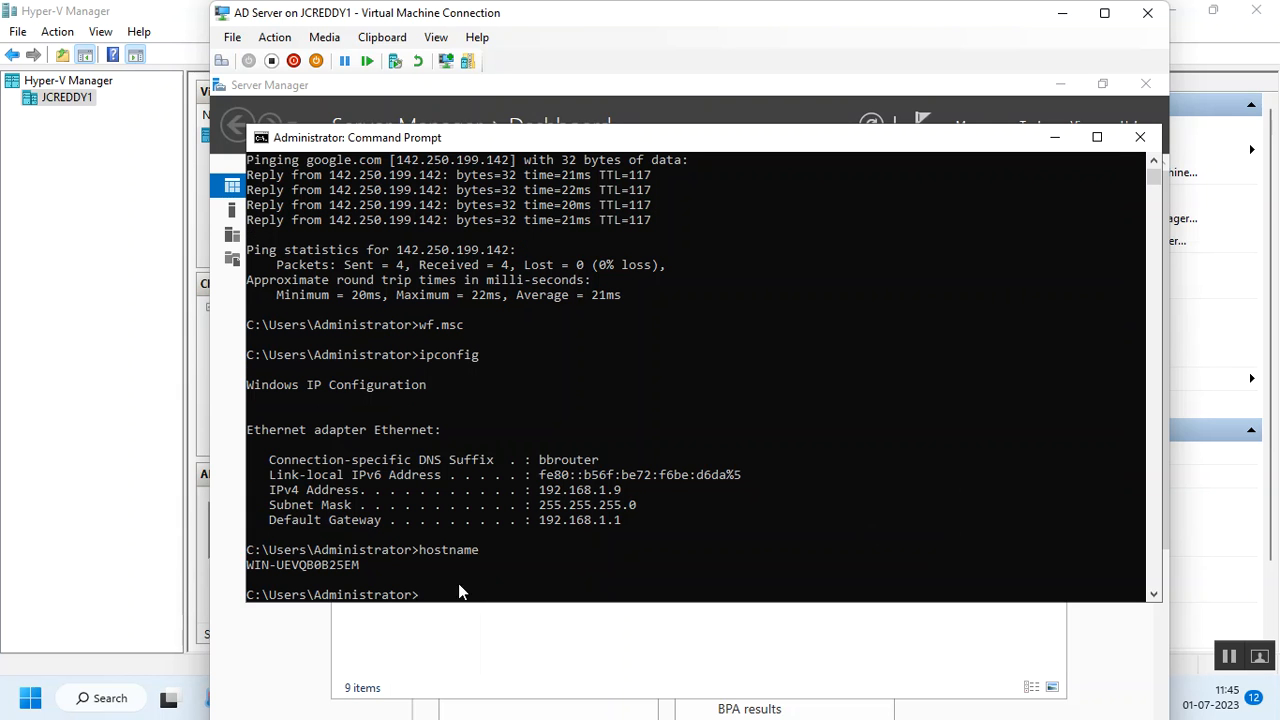
left_click_drag(367, 563, 255, 565)
Accept the certificate warning and turn the full-screen remote session into a movable window.
left_click_drag(616, 10, 1078, 25)
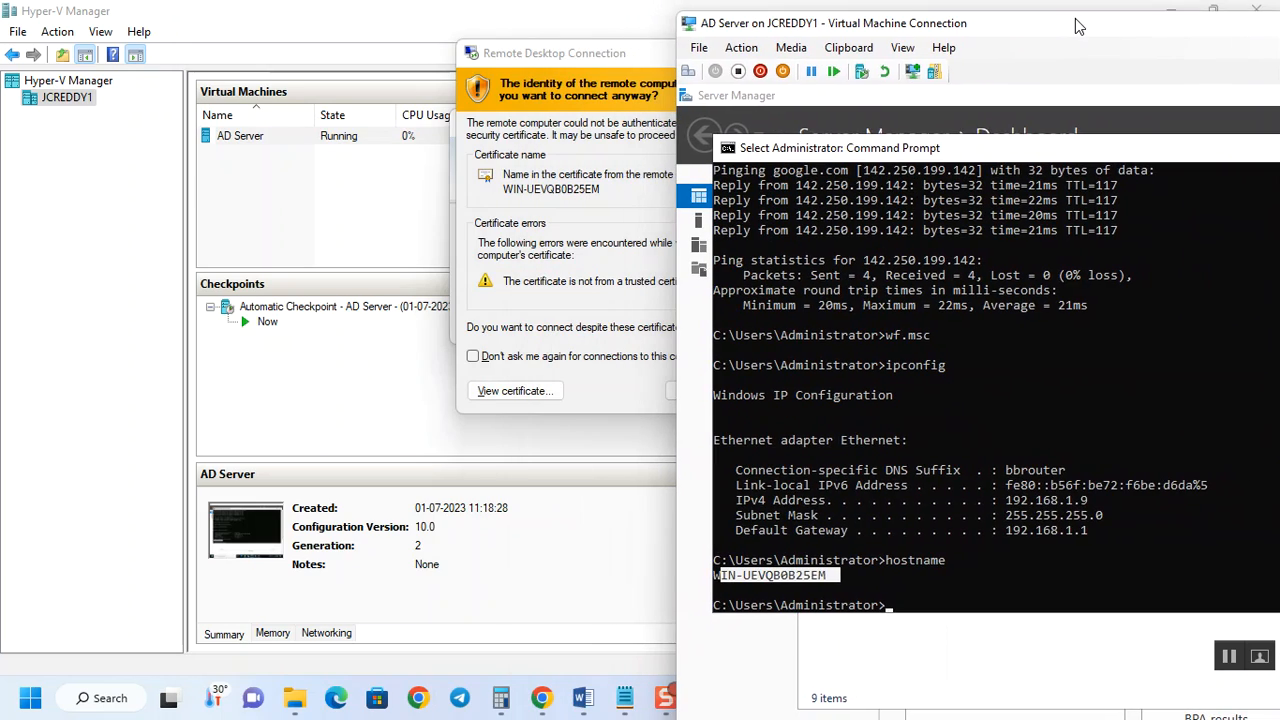
left_click(575, 203)
left_click(698, 390)
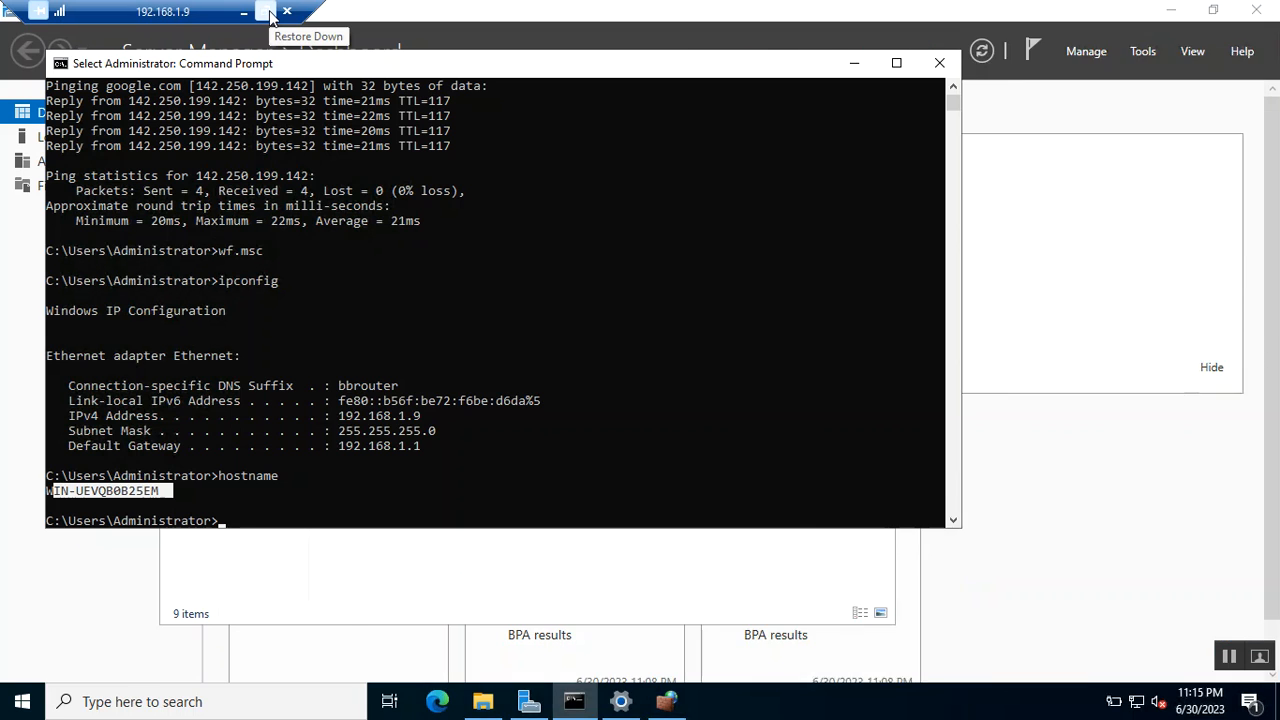
left_click(270, 12)
left_click_drag(298, 23, 386, 49)
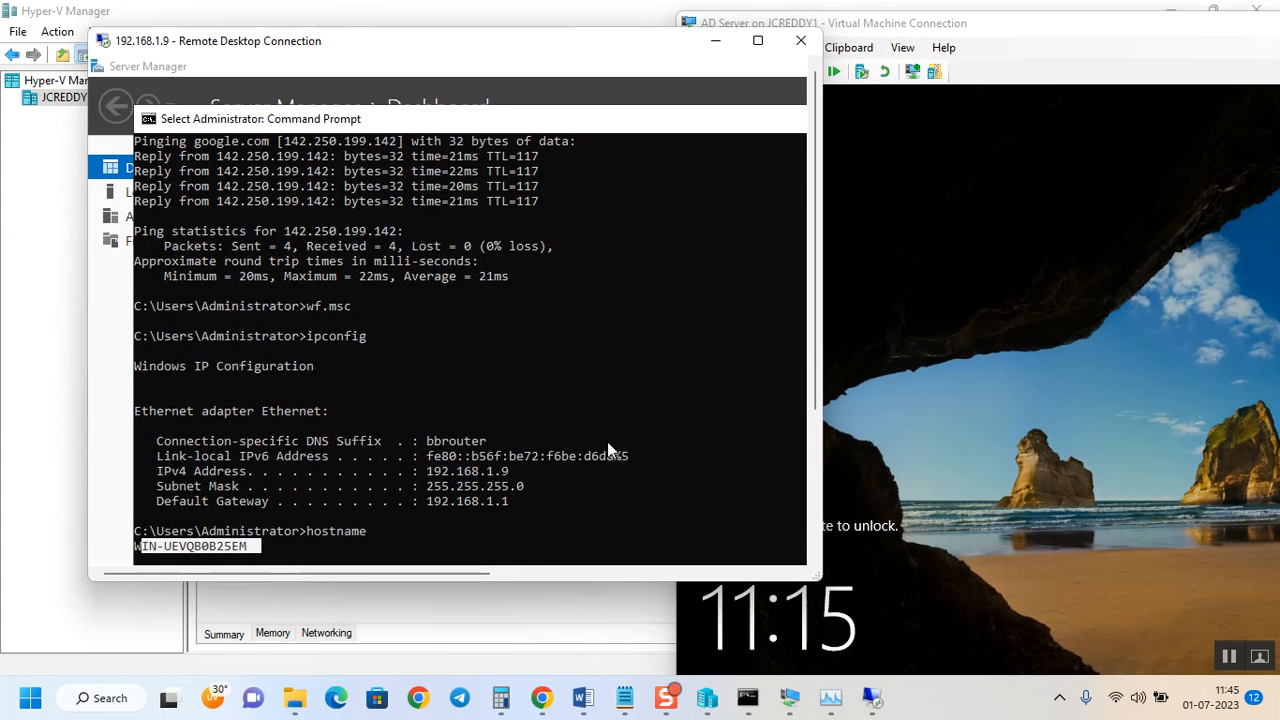
scroll(461, 397, "down", 4)
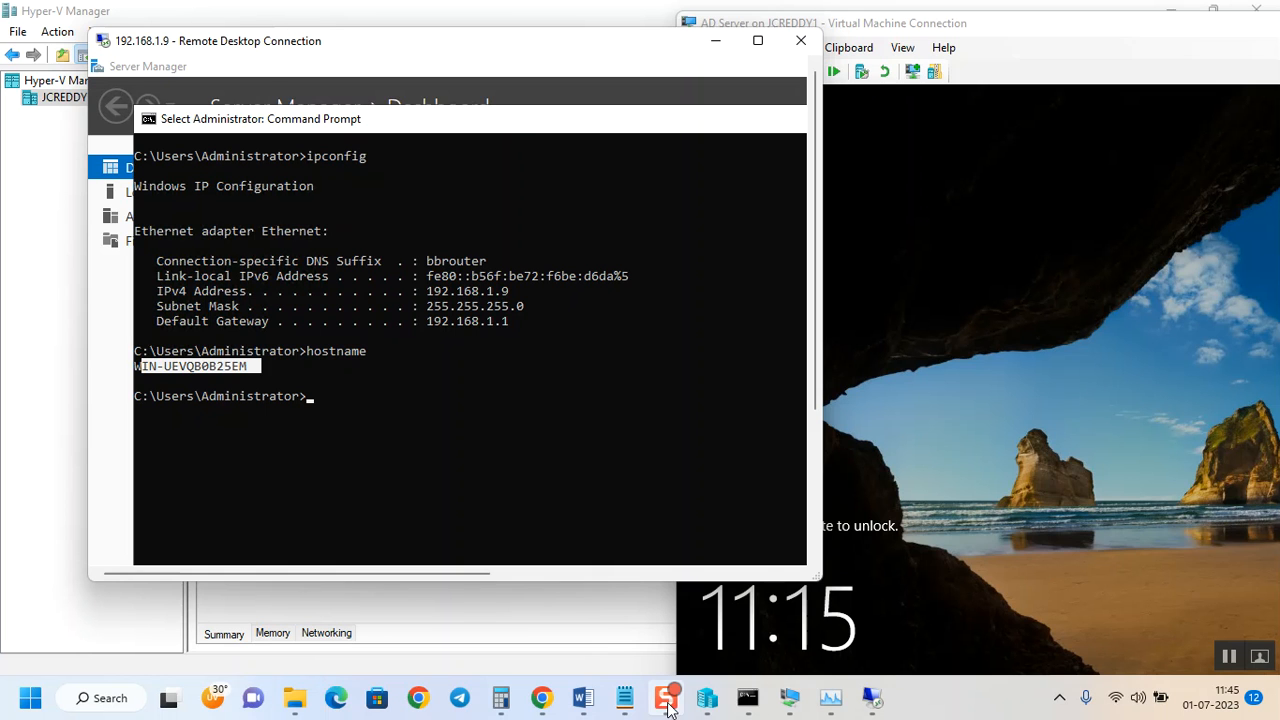
mouse_move(666, 700)
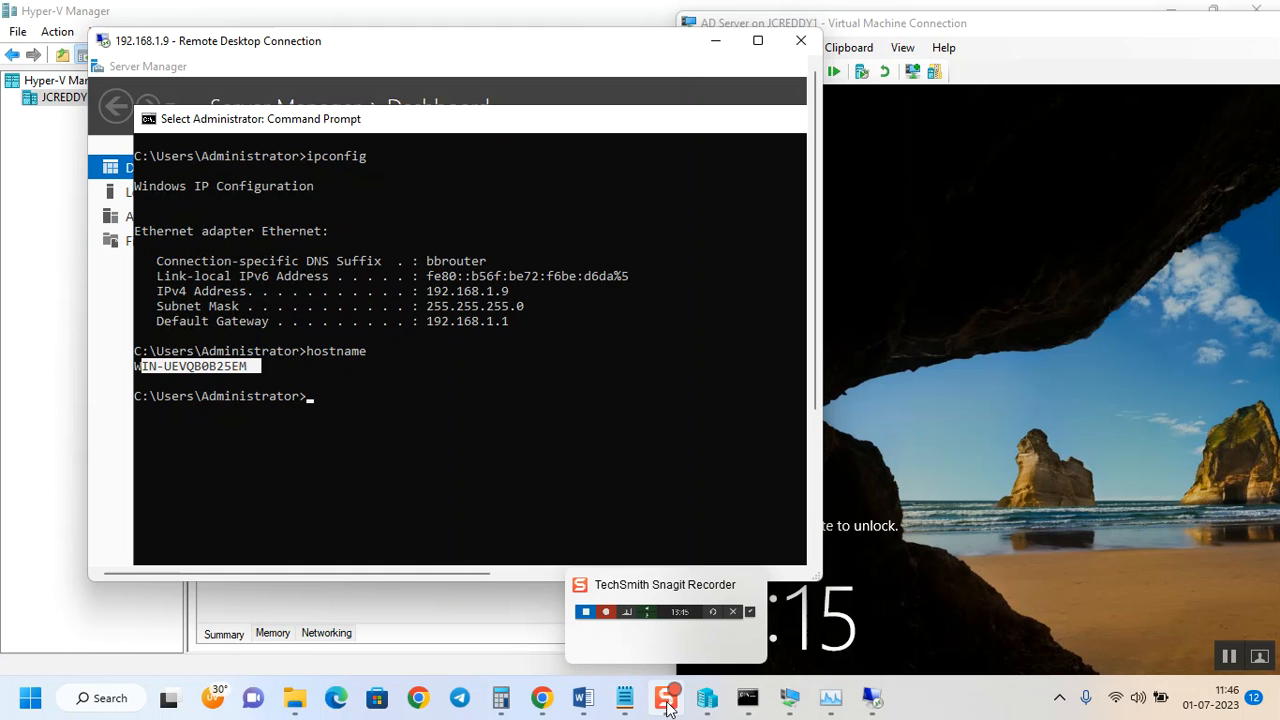
mouse_move(679, 616)
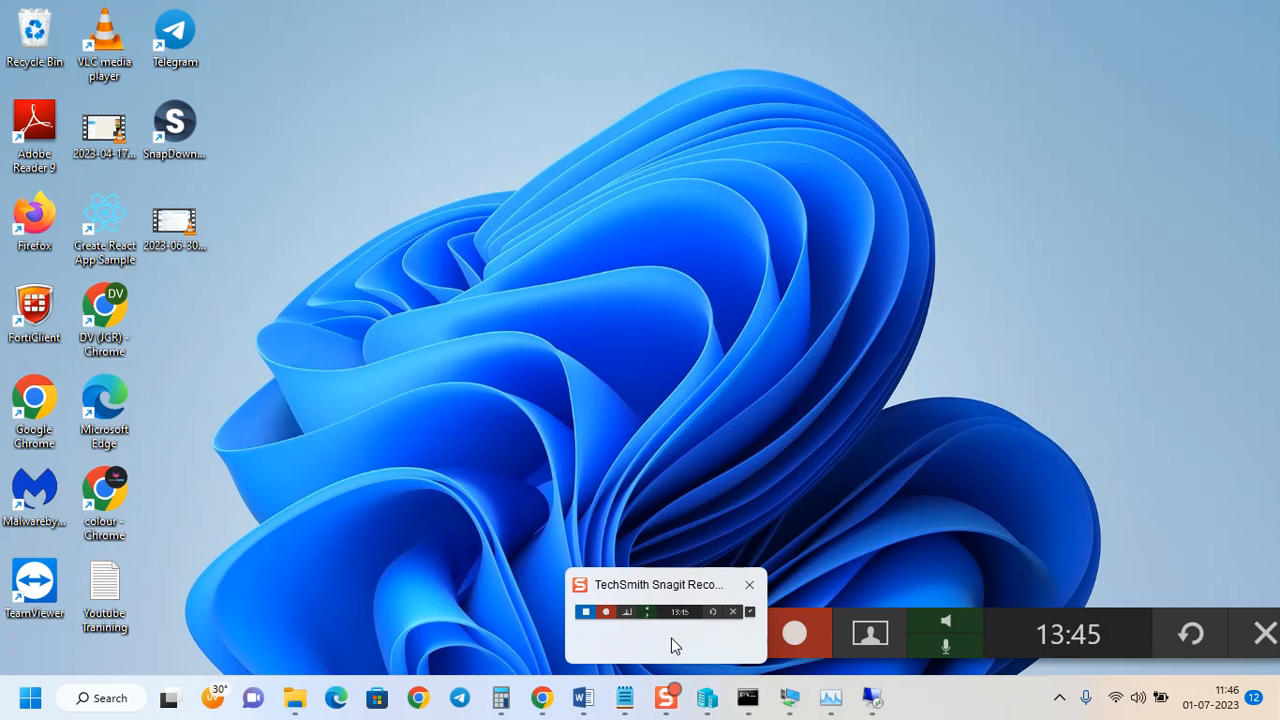